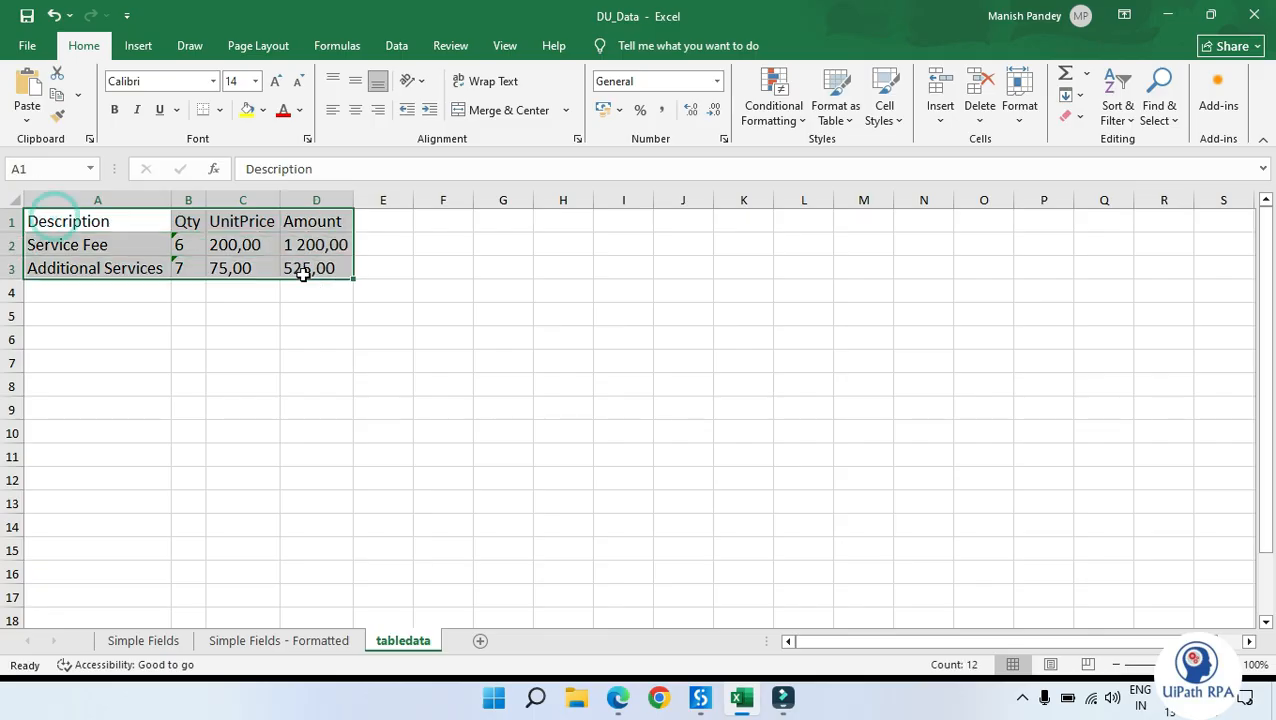
# Switch to Invoice 1.pdf in Edge and examine its invoice number, header fields, line-item table and total
pyautogui.click(484, 476)
pyautogui.click(617, 697)
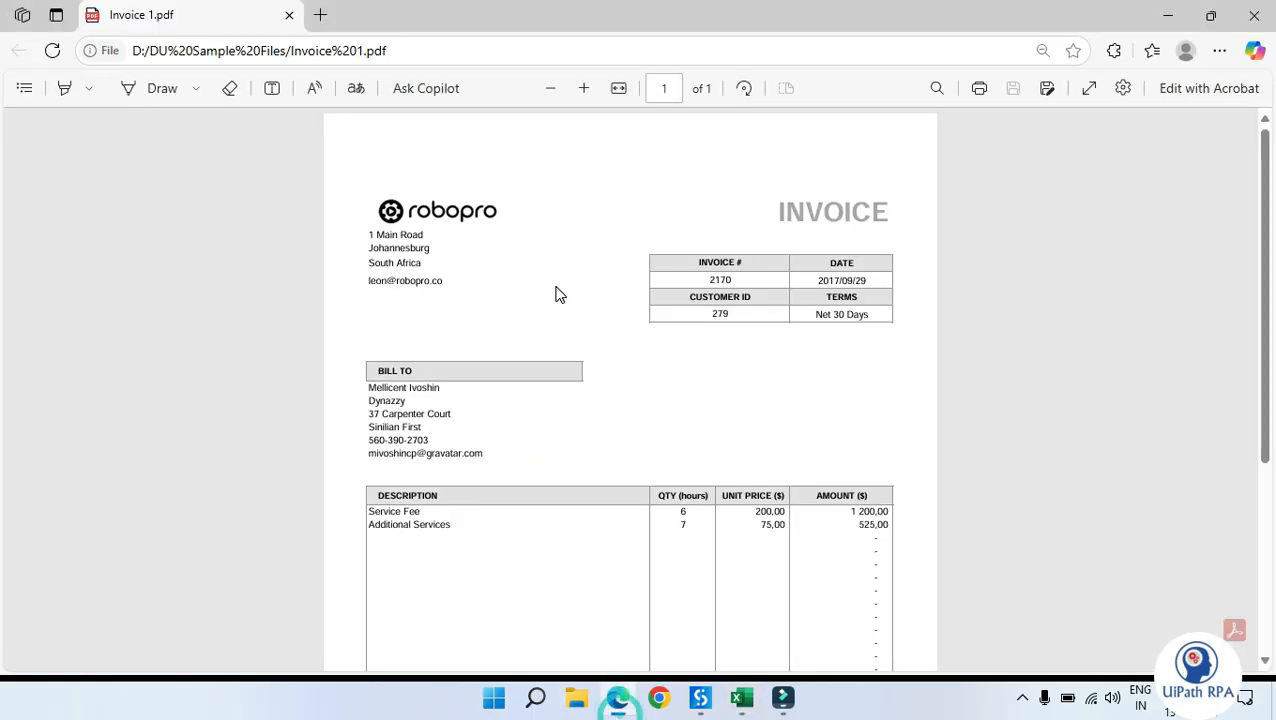
pyautogui.scroll(-2, 557, 297)
pyautogui.scroll(2, 557, 297)
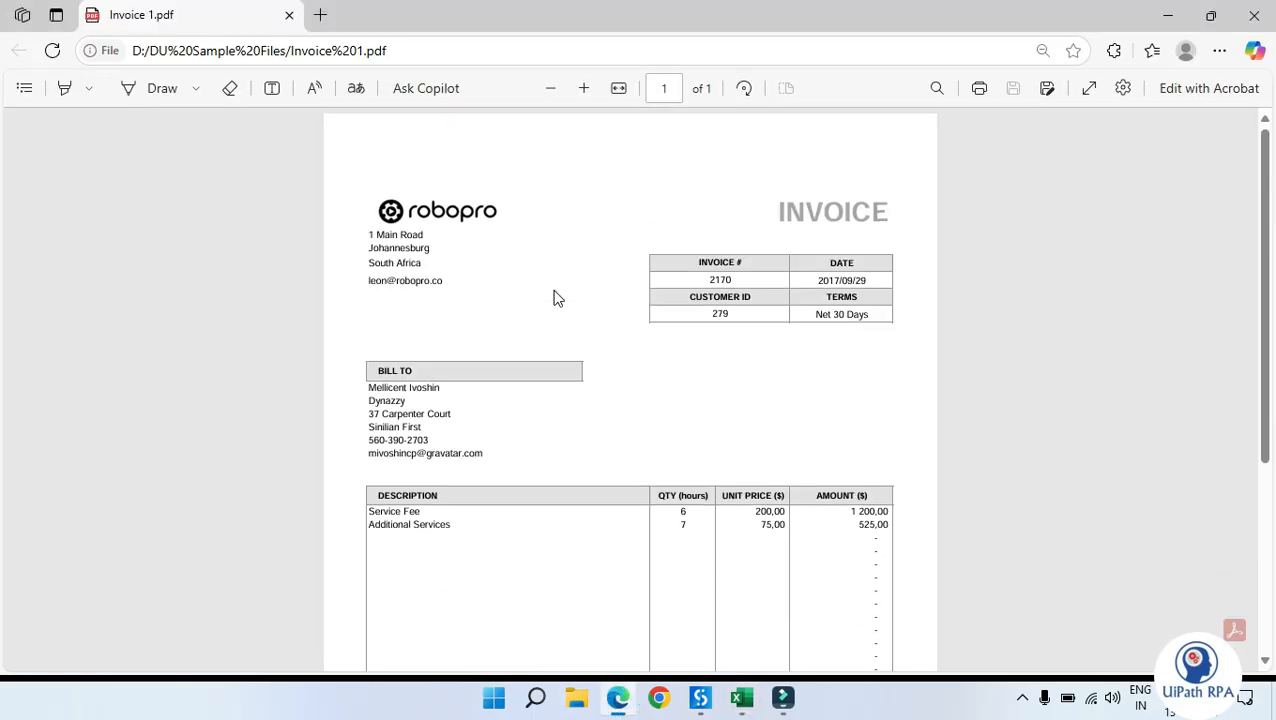
pyautogui.doubleClick(708, 277)
pyautogui.click(820, 377)
pyautogui.scroll(-1, 670, 347)
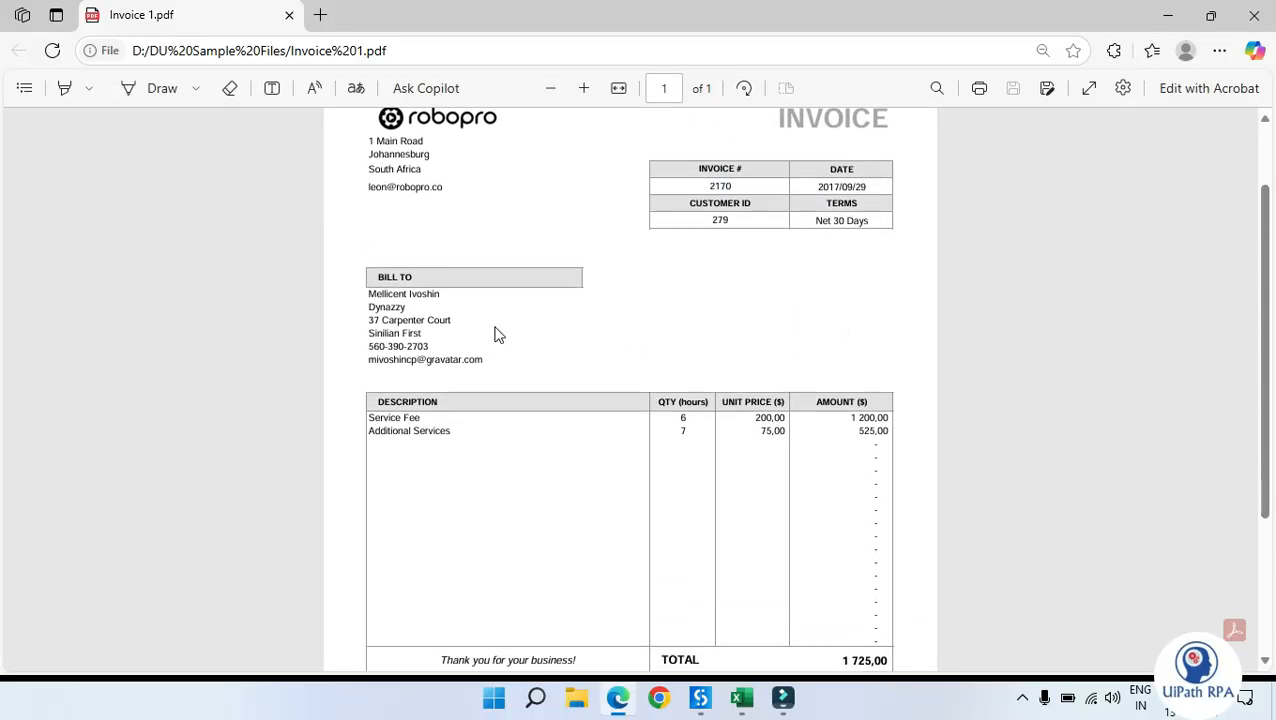
pyautogui.scroll(-2, 432, 327)
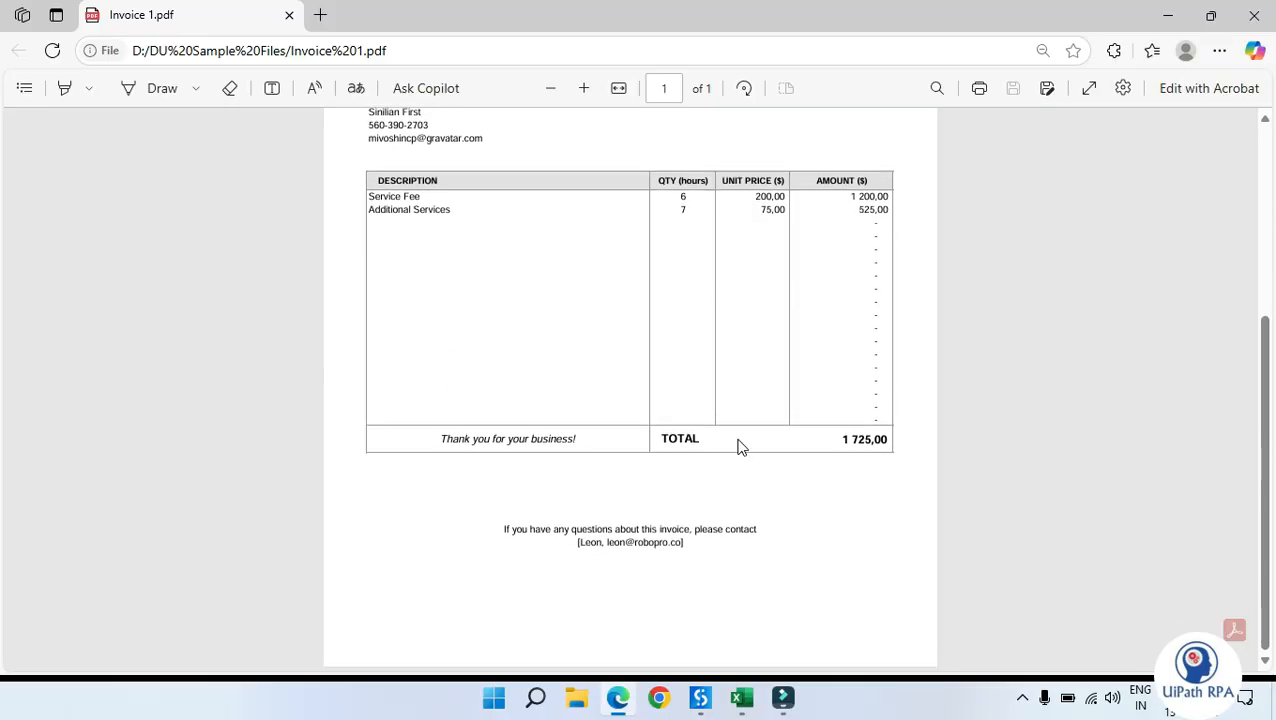
pyautogui.scroll(1, 821, 480)
pyautogui.scroll(1, 921, 424)
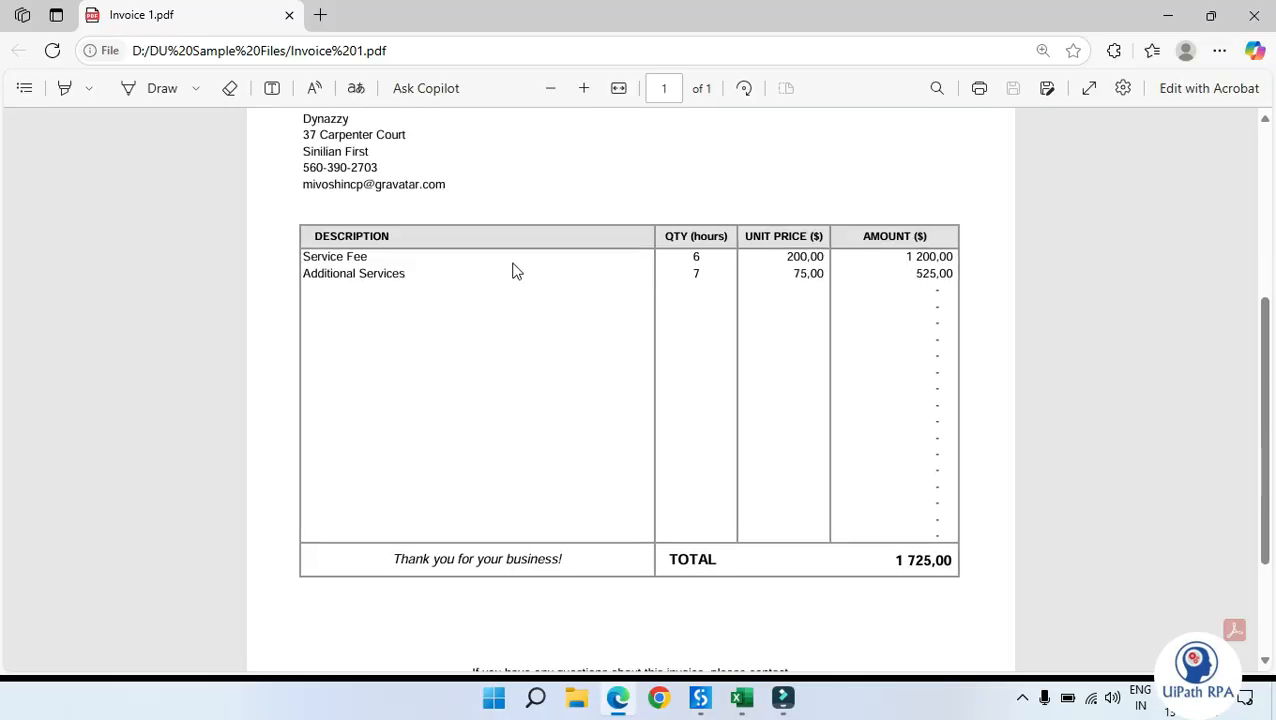
pyautogui.click(300, 228)
pyautogui.click(1053, 335)
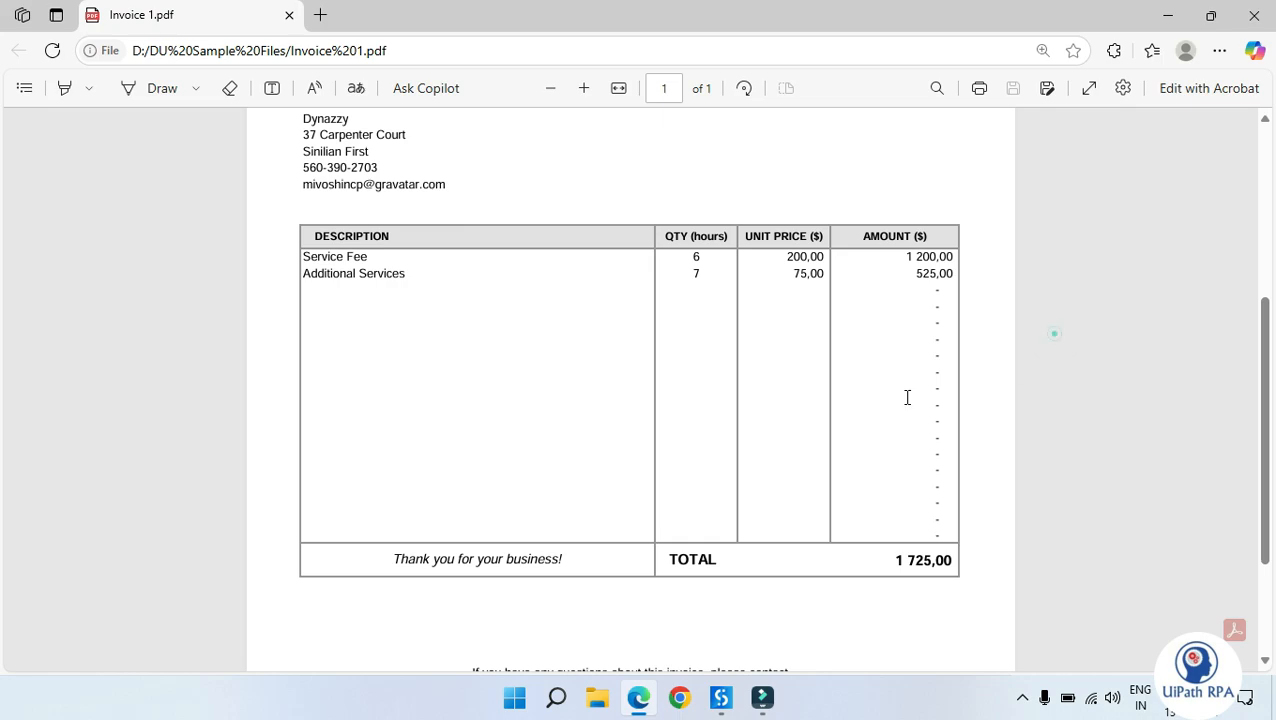
# Switch to the UiPath Document Understanding project in UiPath Studio and open the Taxonomy Manager
pyautogui.moveTo(726, 703)
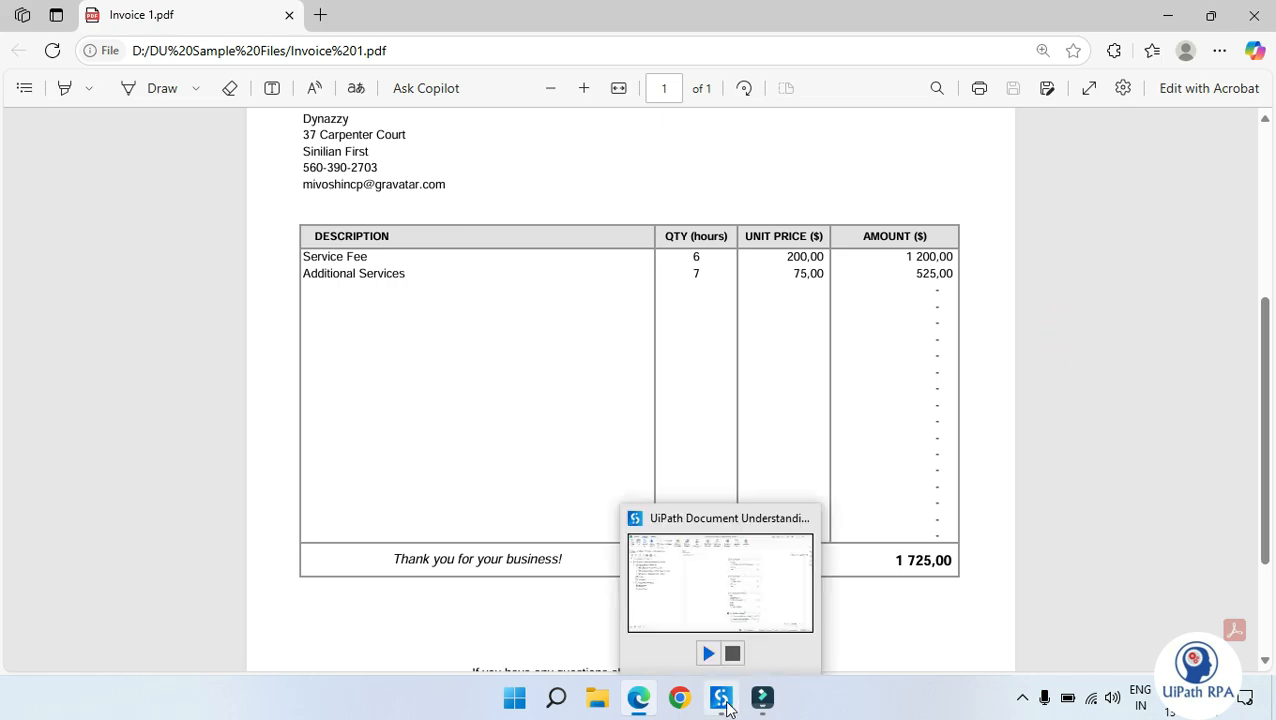
pyautogui.click(722, 708)
pyautogui.click(575, 339)
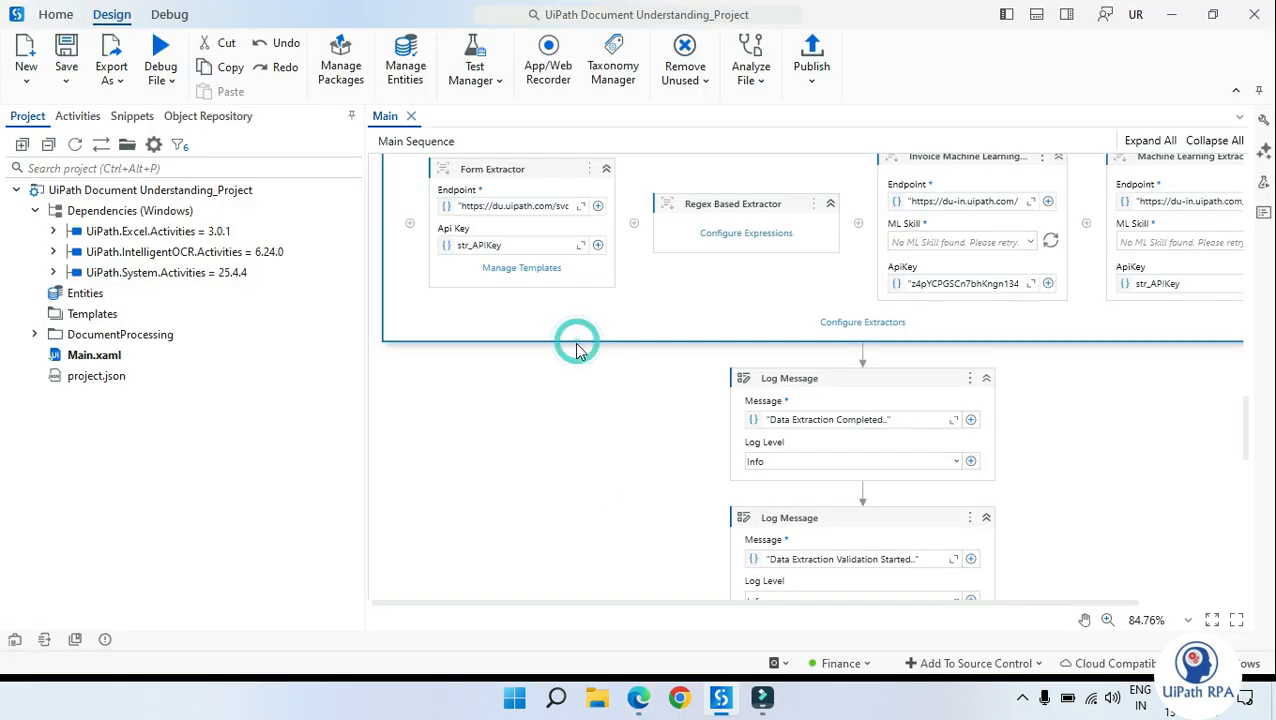
pyautogui.click(553, 419)
pyautogui.scroll(-1, 580, 400)
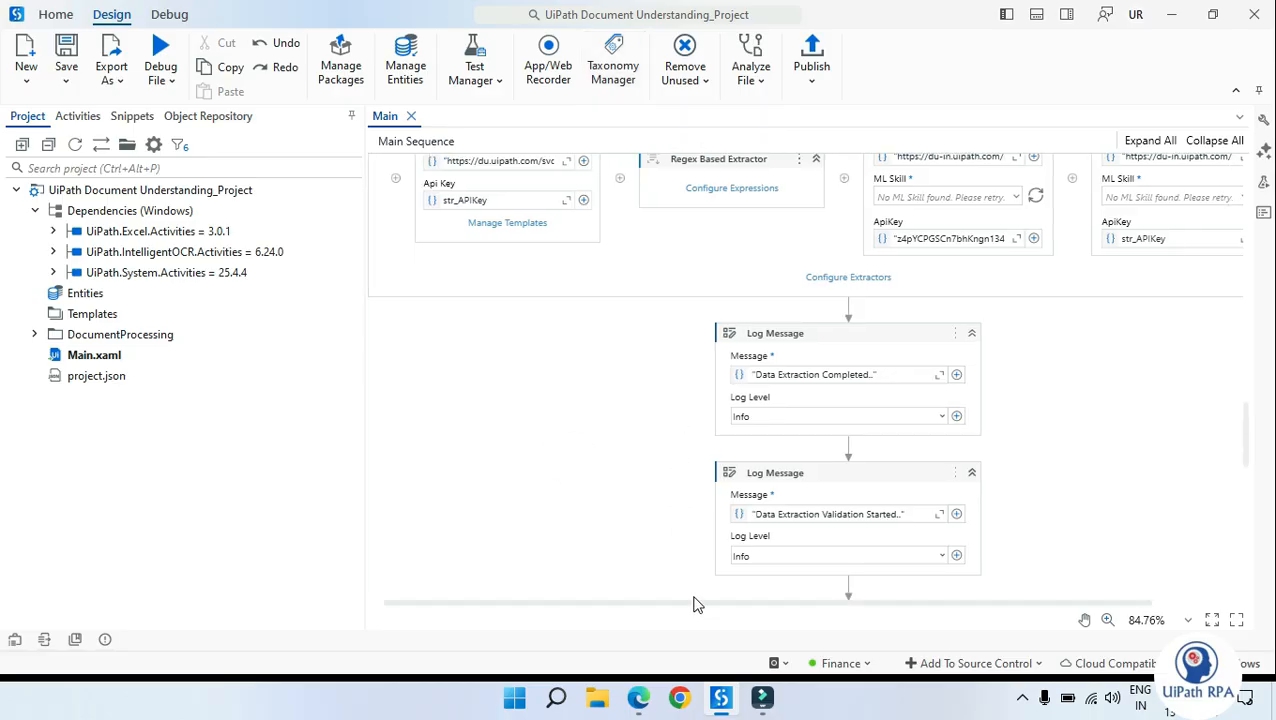
pyautogui.click(611, 67)
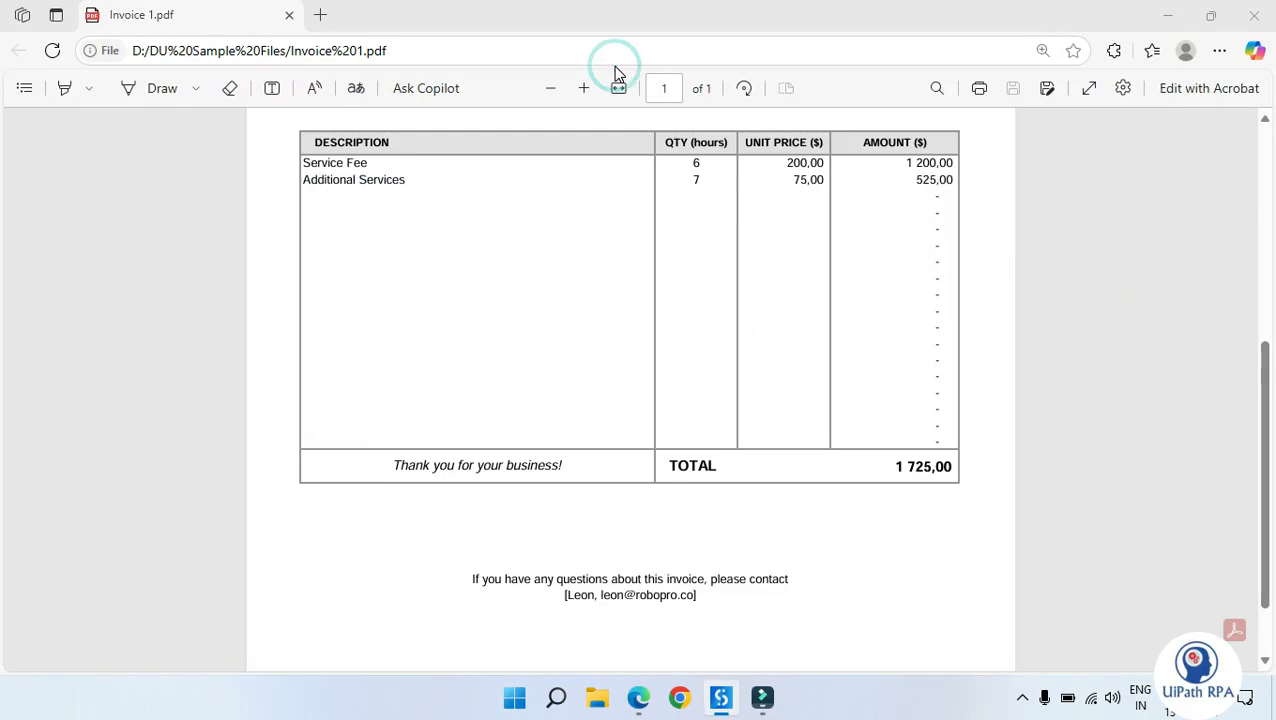
# Expand Finance and Invoice Processing in the taxonomy, and open the Invoice document type with its field list
pyautogui.click(46, 138)
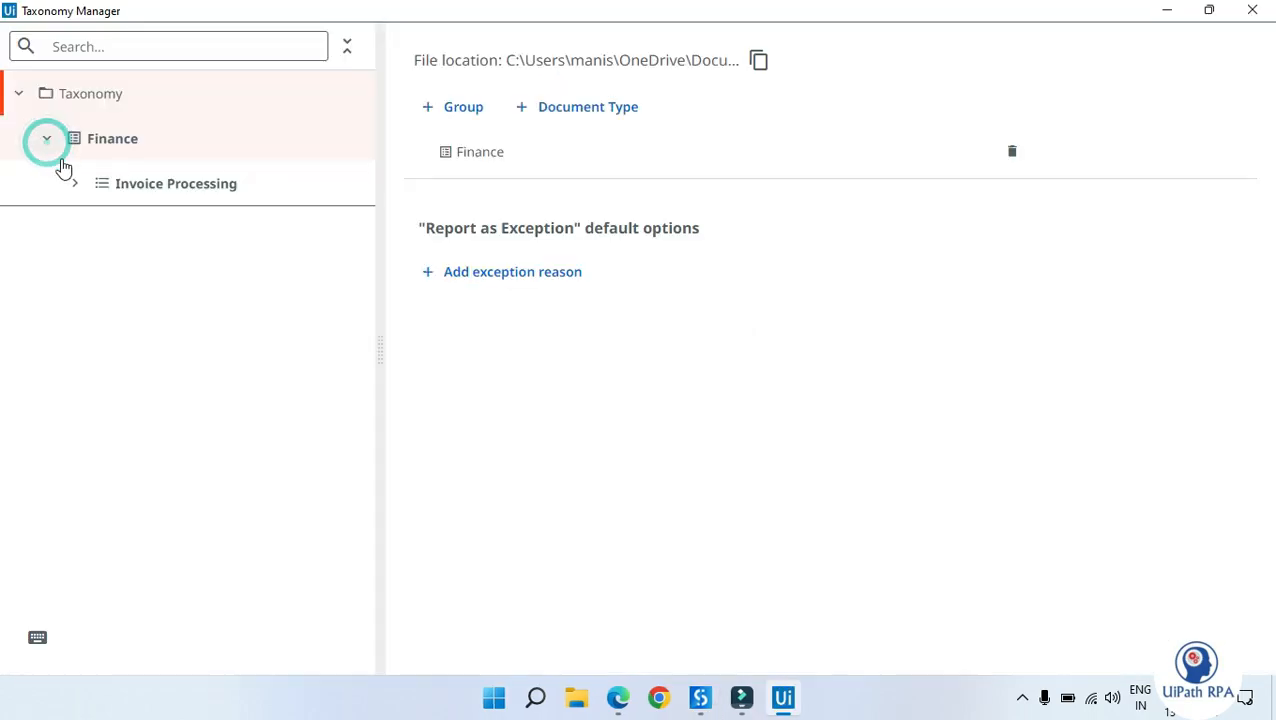
pyautogui.click(68, 183)
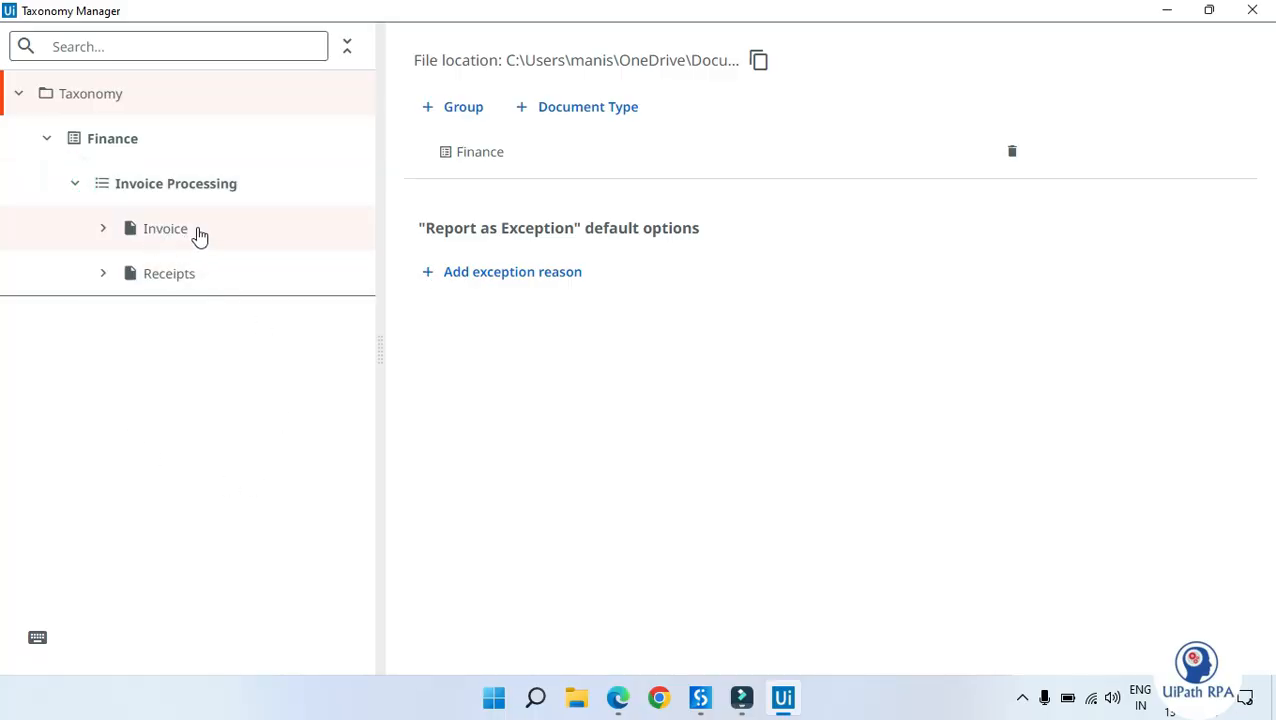
pyautogui.click(102, 228)
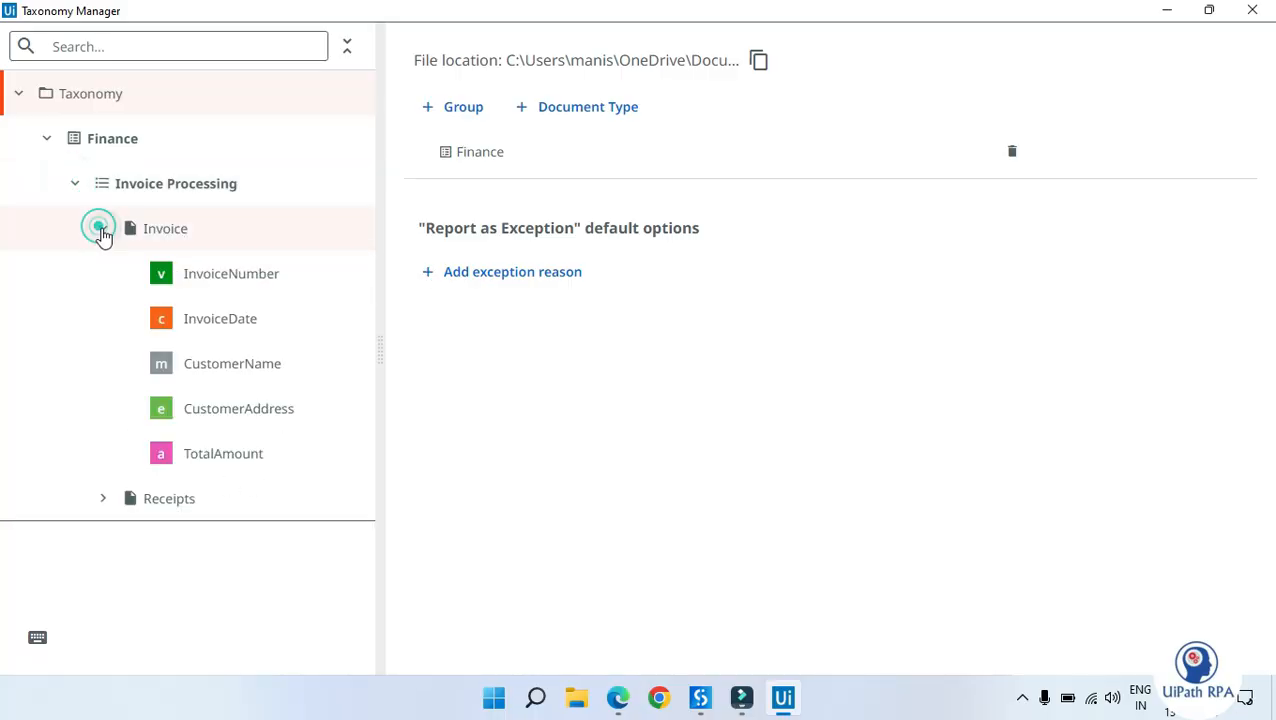
pyautogui.click(148, 227)
pyautogui.scroll(-1, 487, 377)
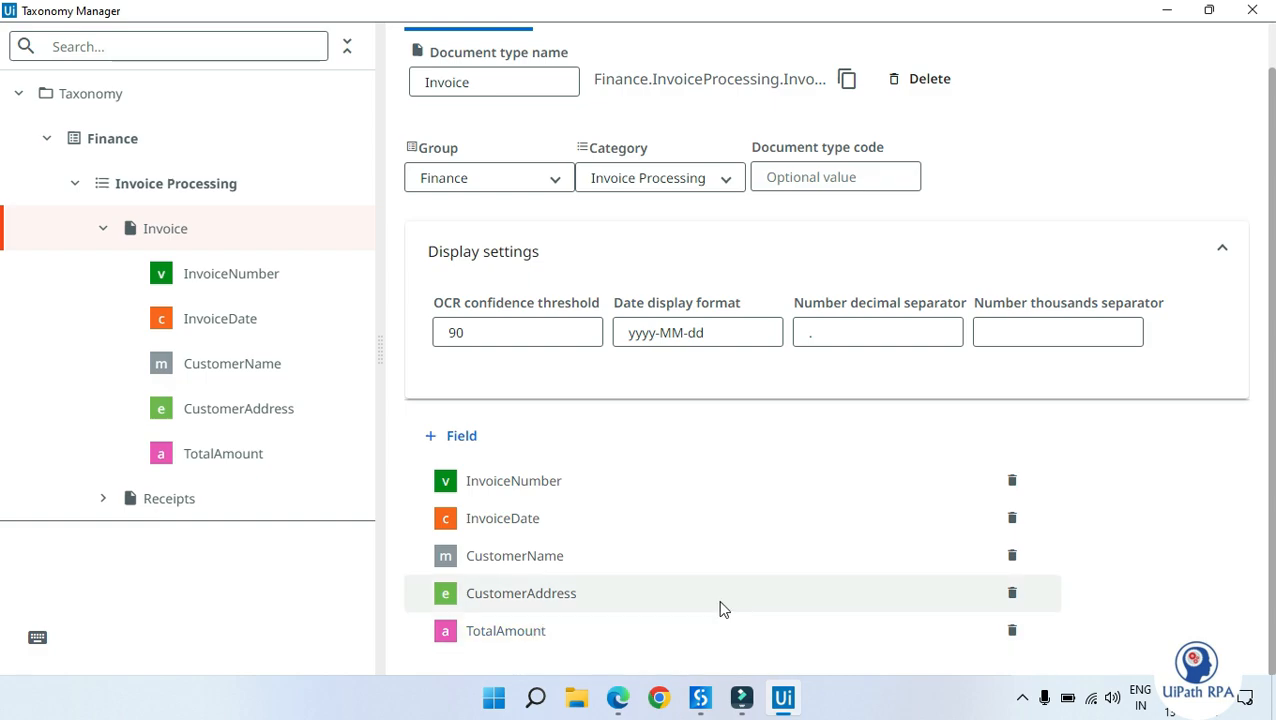
# Add a field named TableData of type Table to the Invoice document type and save it
pyautogui.click(434, 439)
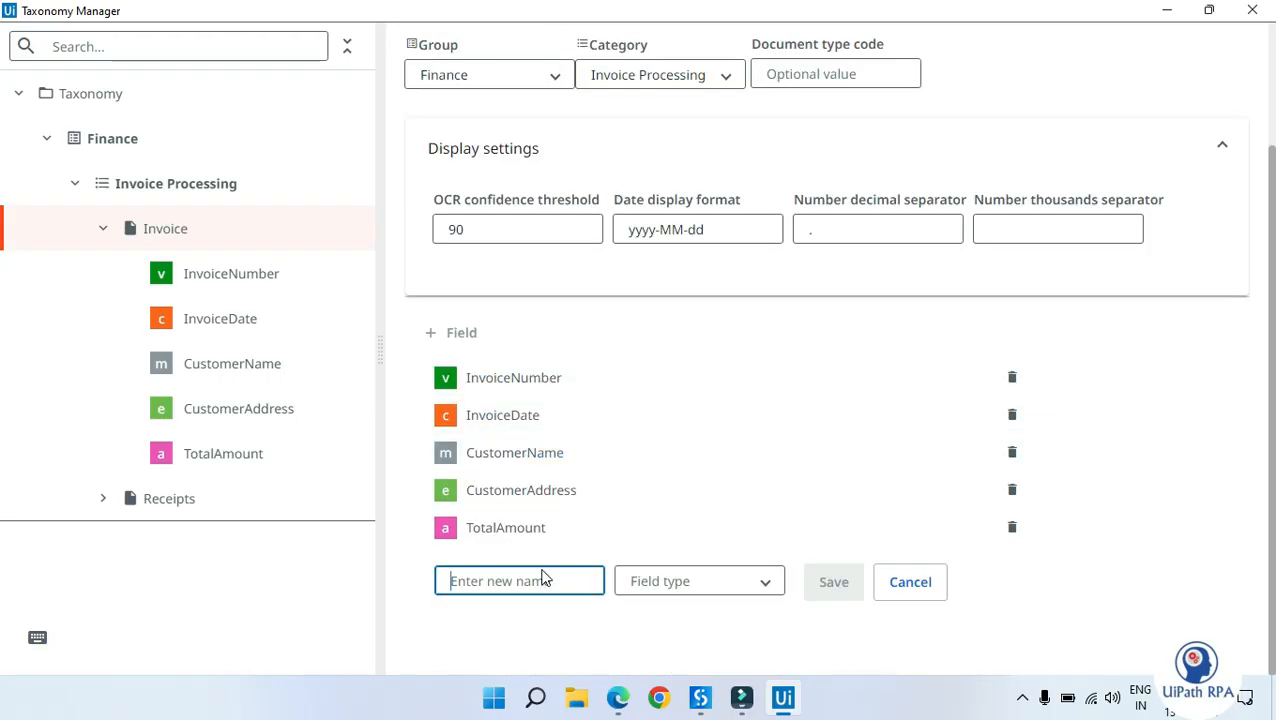
pyautogui.write('TableData')
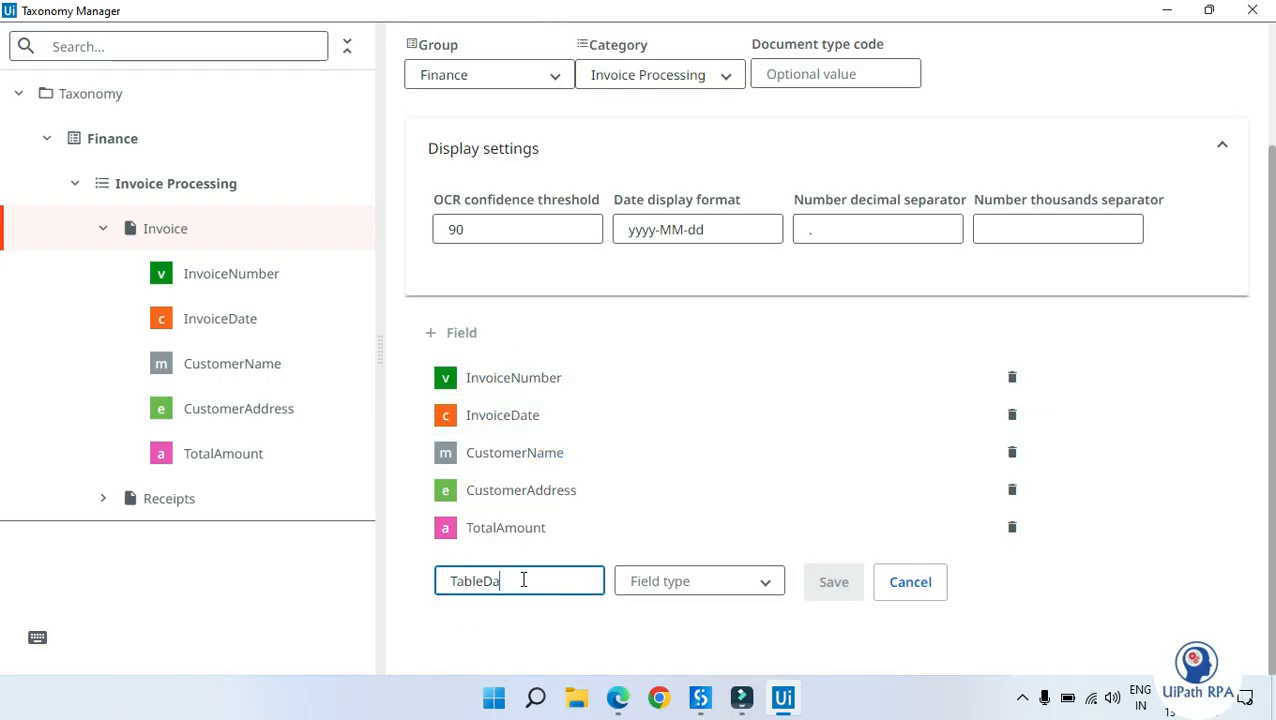
pyautogui.click(700, 590)
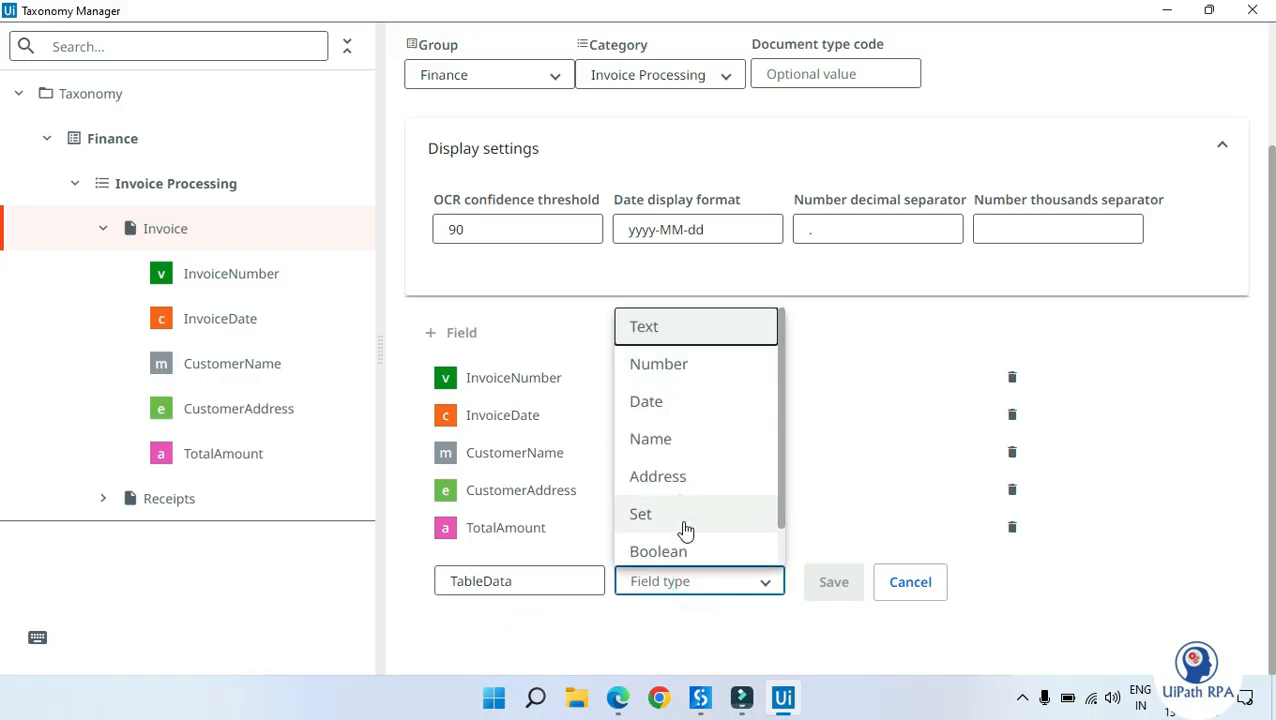
pyautogui.scroll(-1, 690, 552)
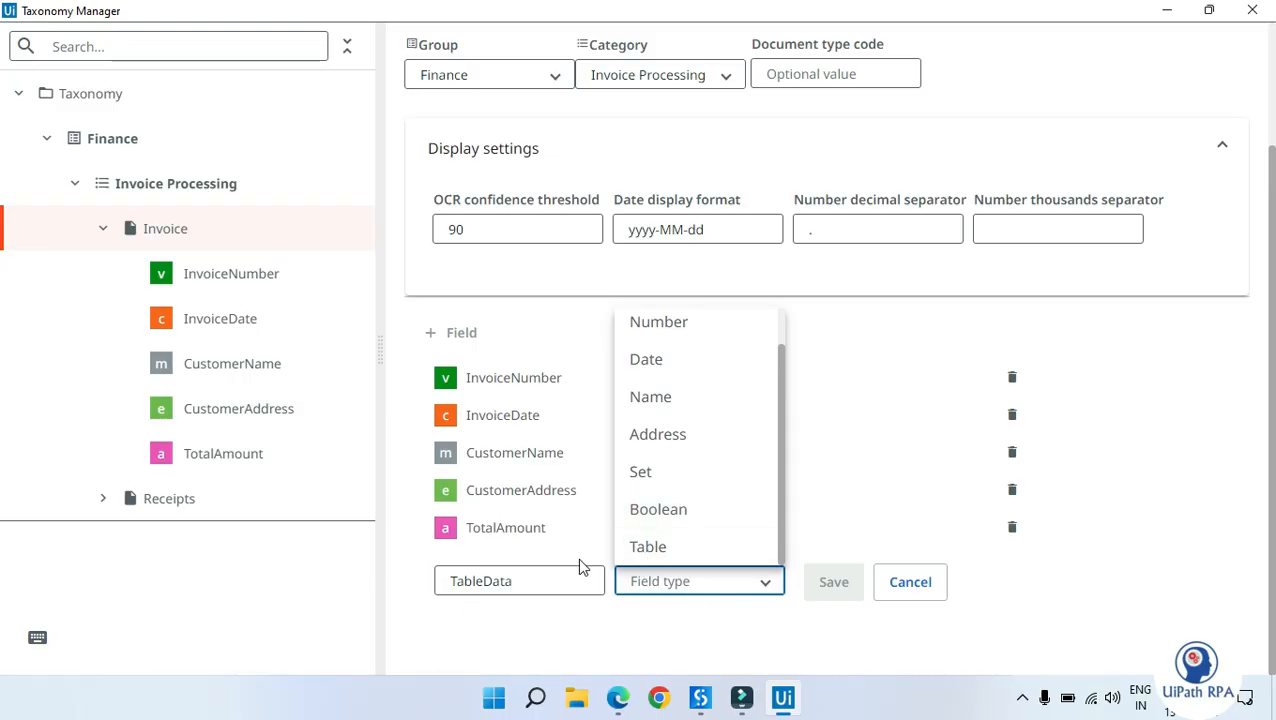
pyautogui.click(680, 549)
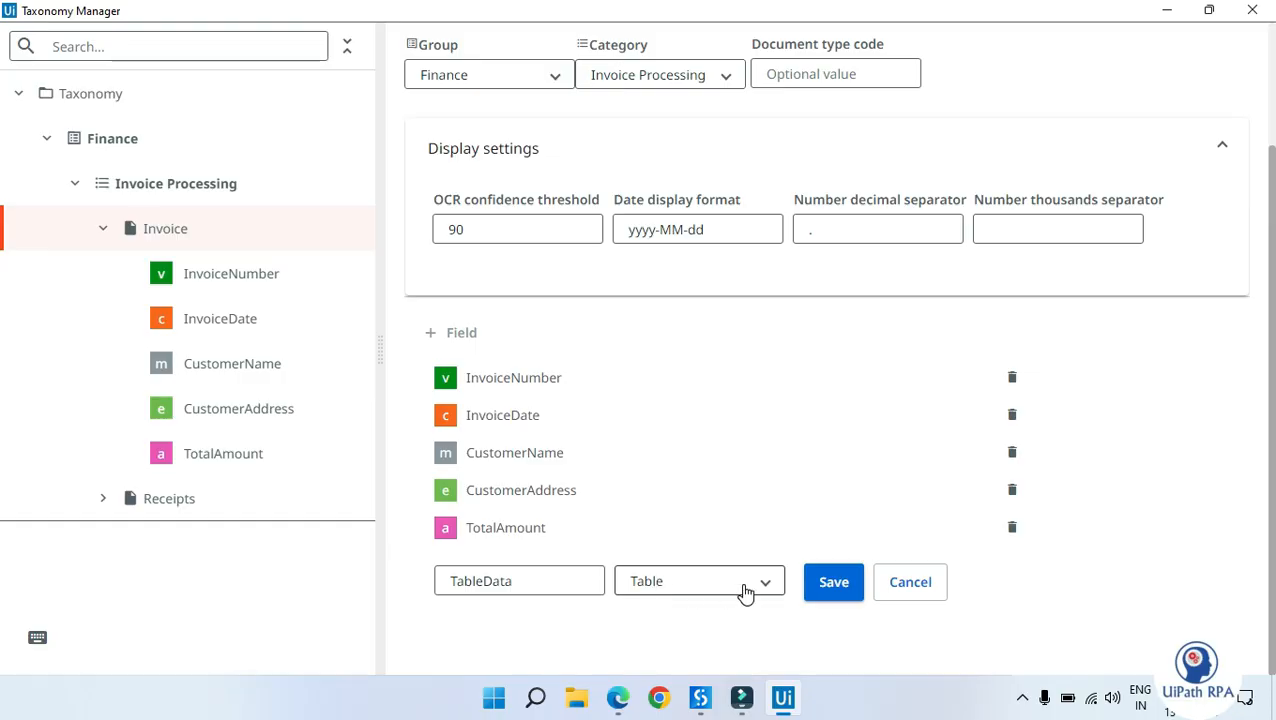
pyautogui.click(551, 630)
pyautogui.click(617, 697)
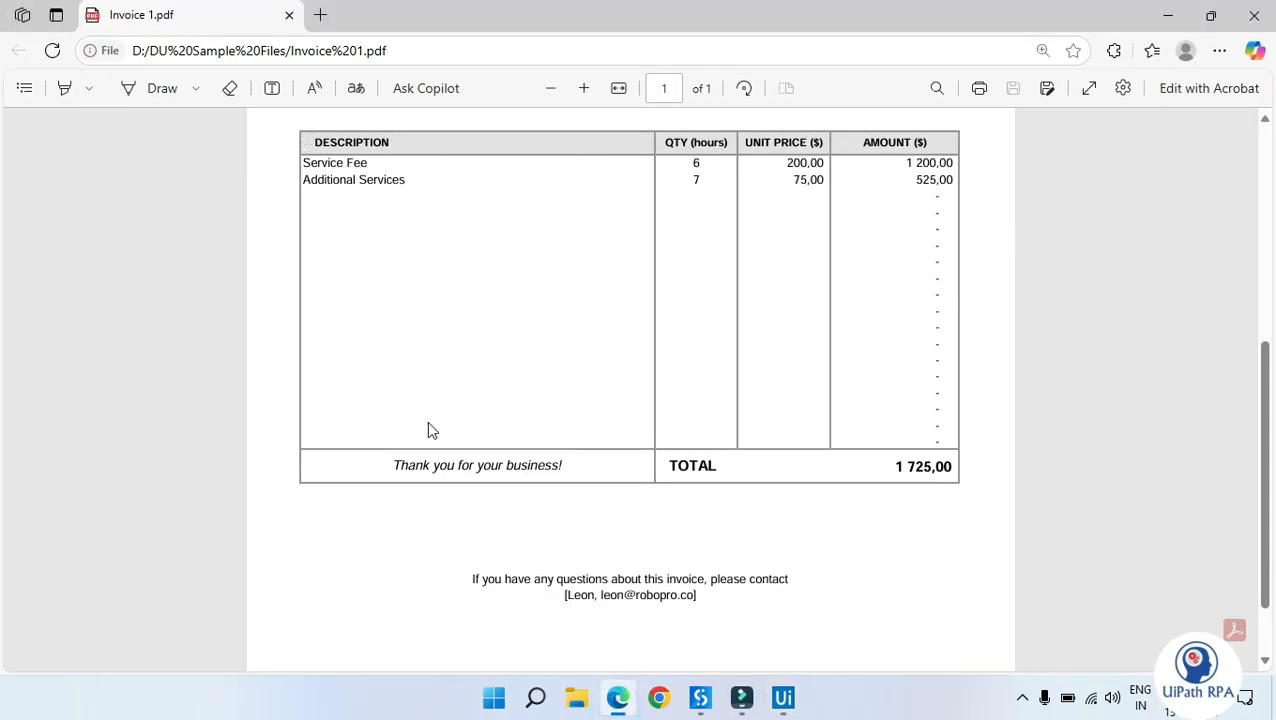
pyautogui.hotkey('alt', 'Tab')
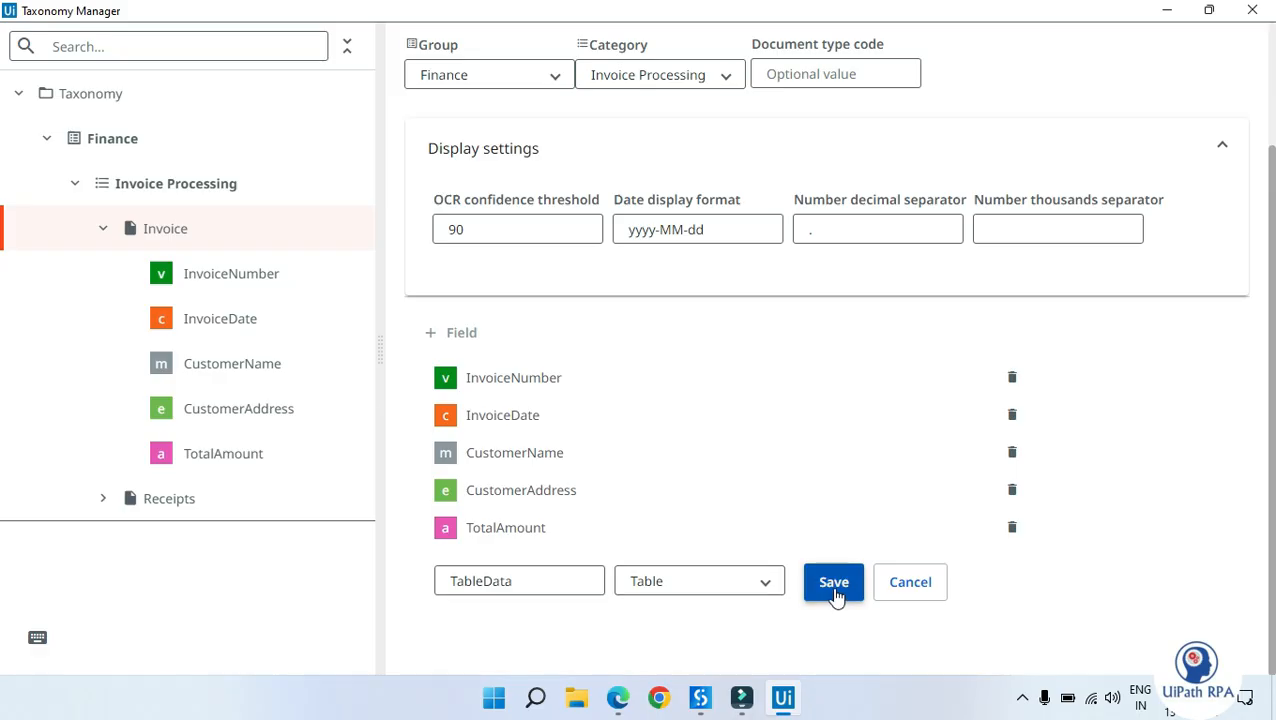
pyautogui.click(834, 584)
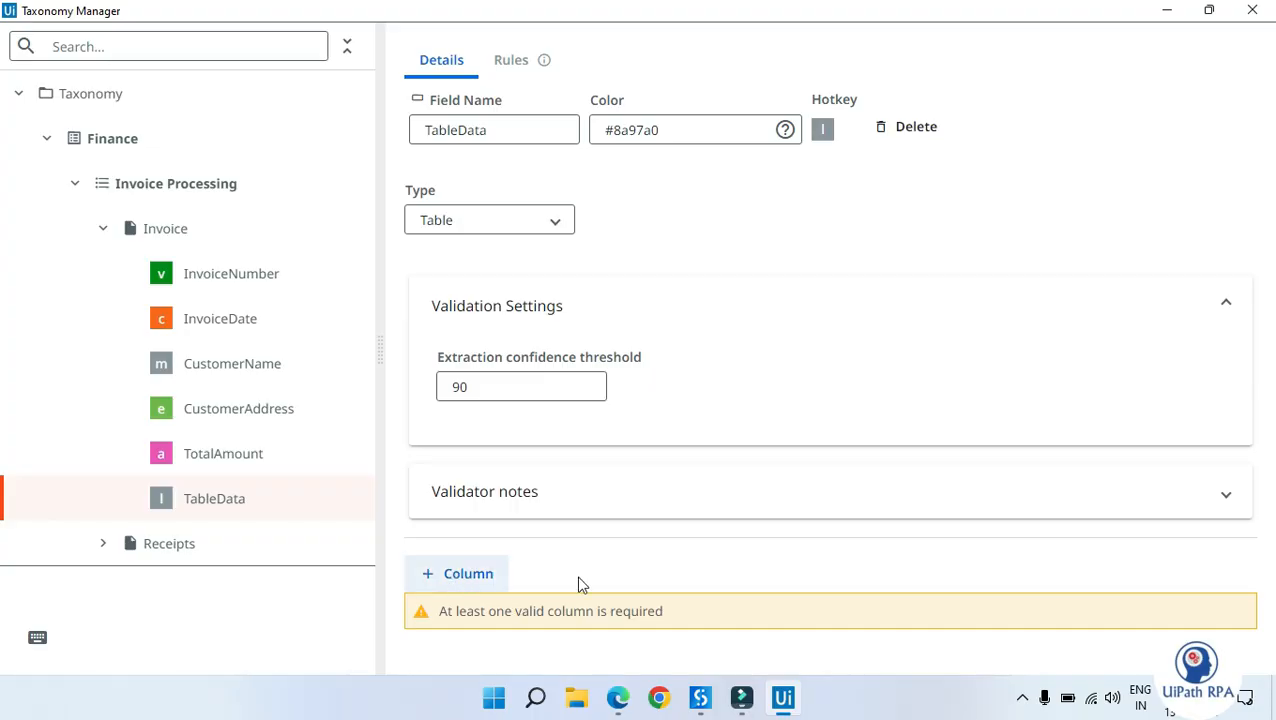
# Check the line-item headers in the invoice PDF in Edge, and add a Description column of type Text to TableData in Taxonomy Manager
pyautogui.click(618, 697)
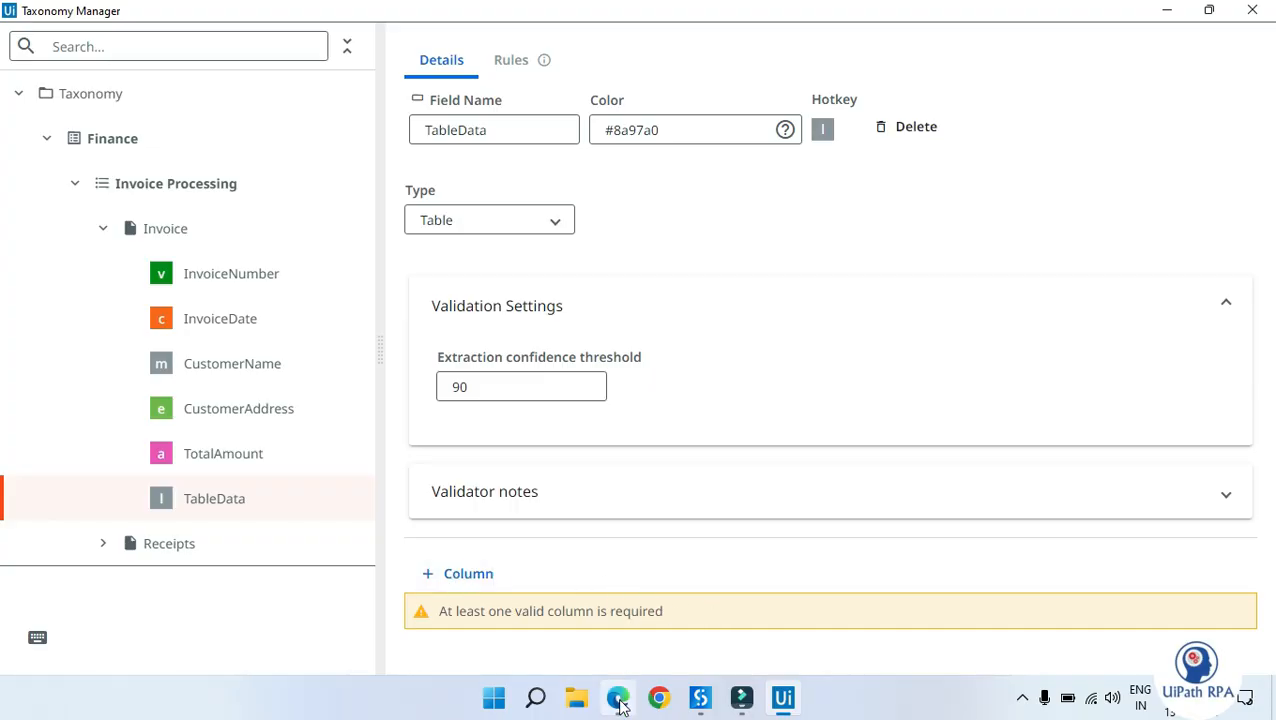
pyautogui.click(421, 216)
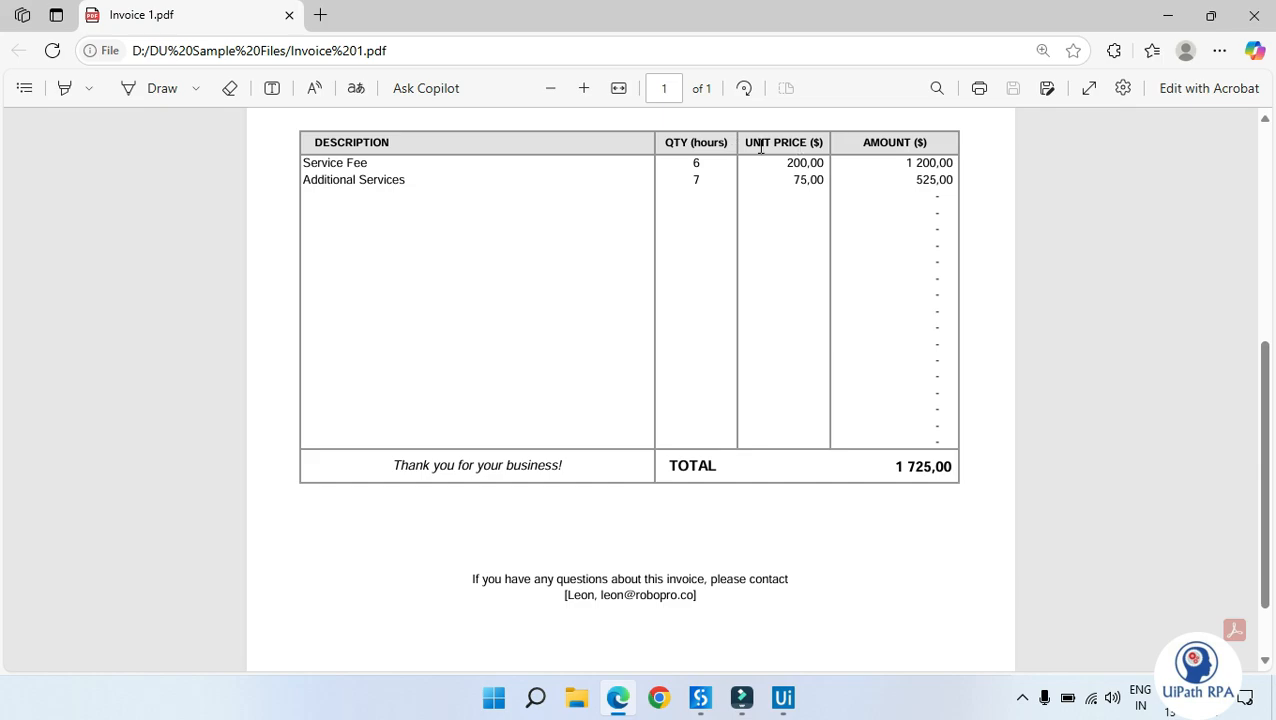
pyautogui.click(779, 706)
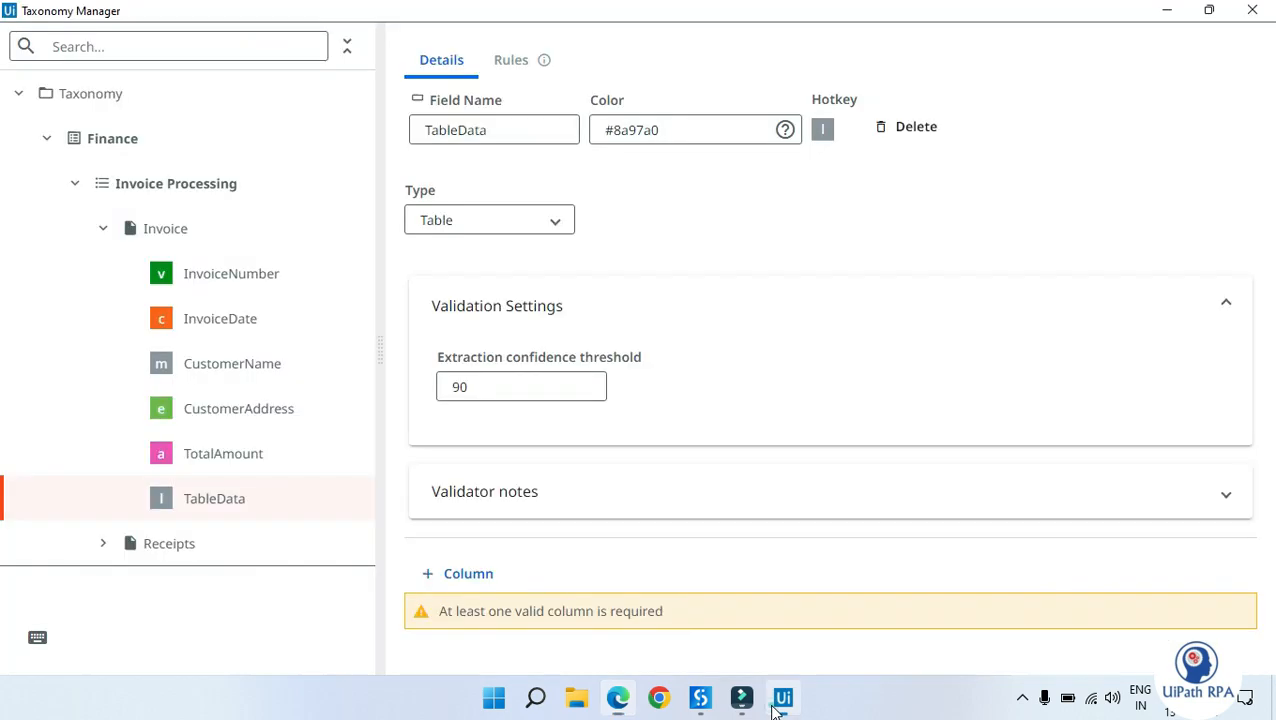
pyautogui.click(450, 576)
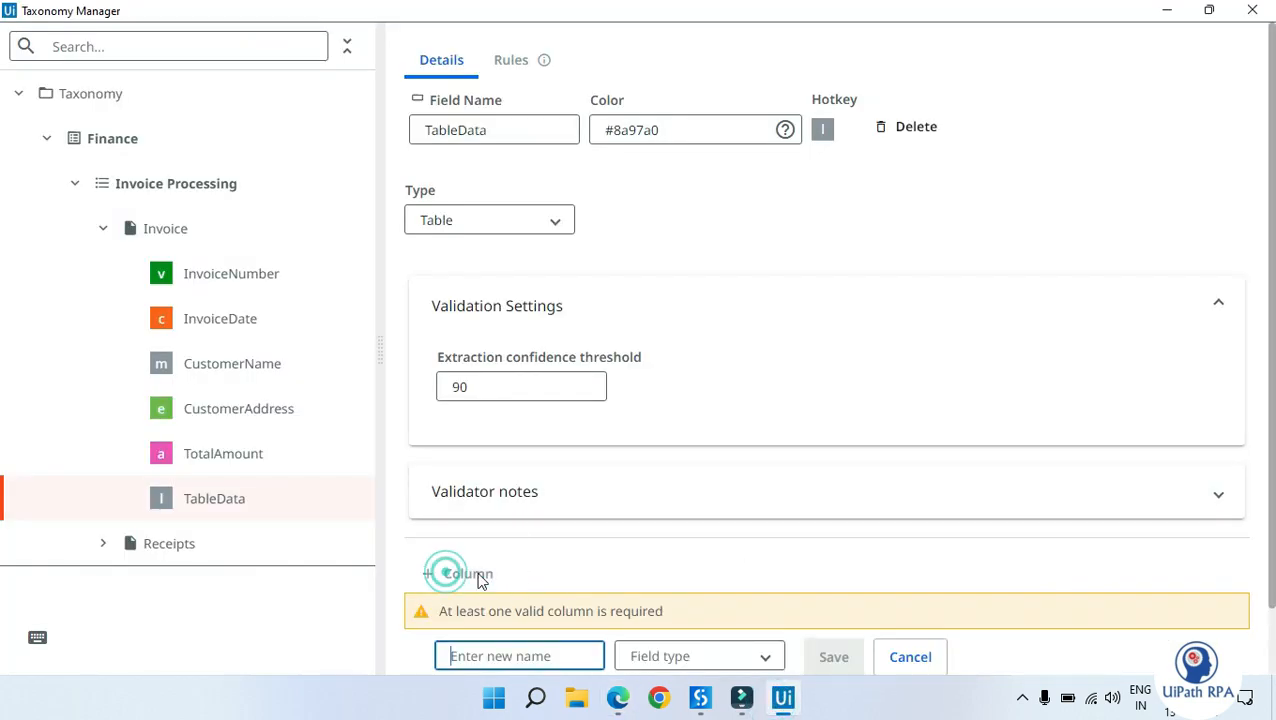
pyautogui.write('Description')
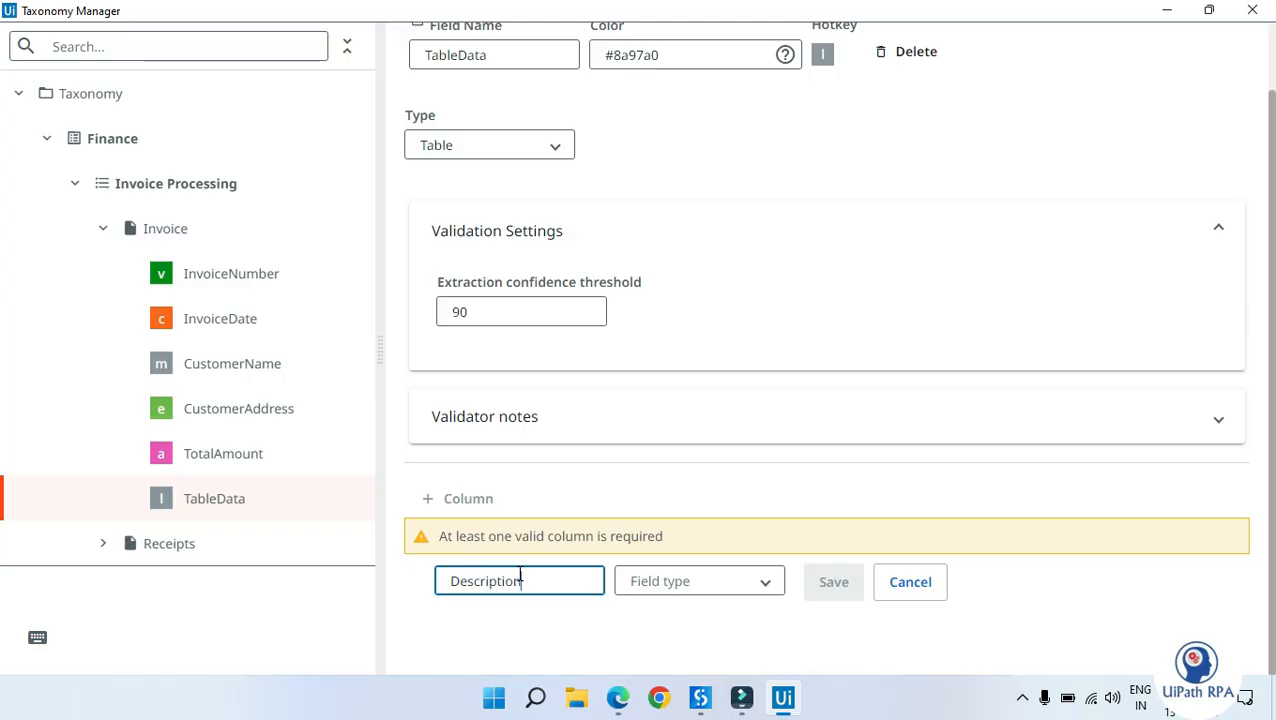
pyautogui.click(722, 582)
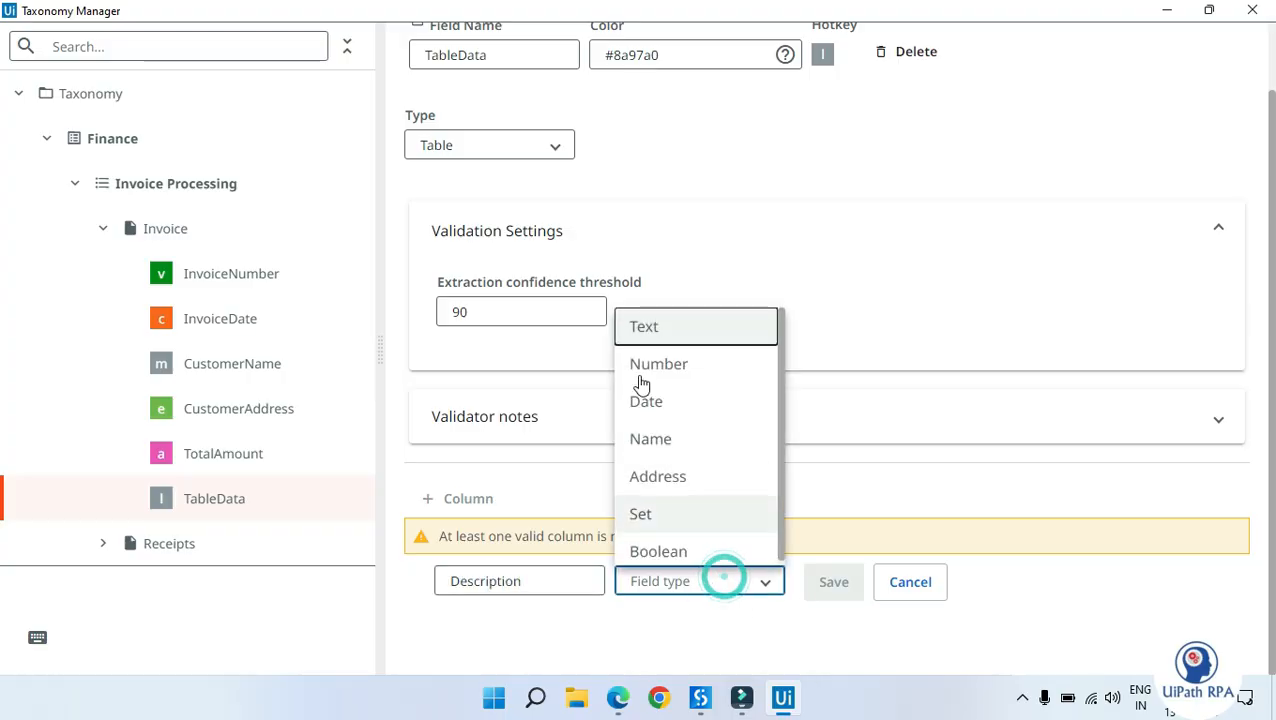
pyautogui.click(649, 323)
pyautogui.click(820, 592)
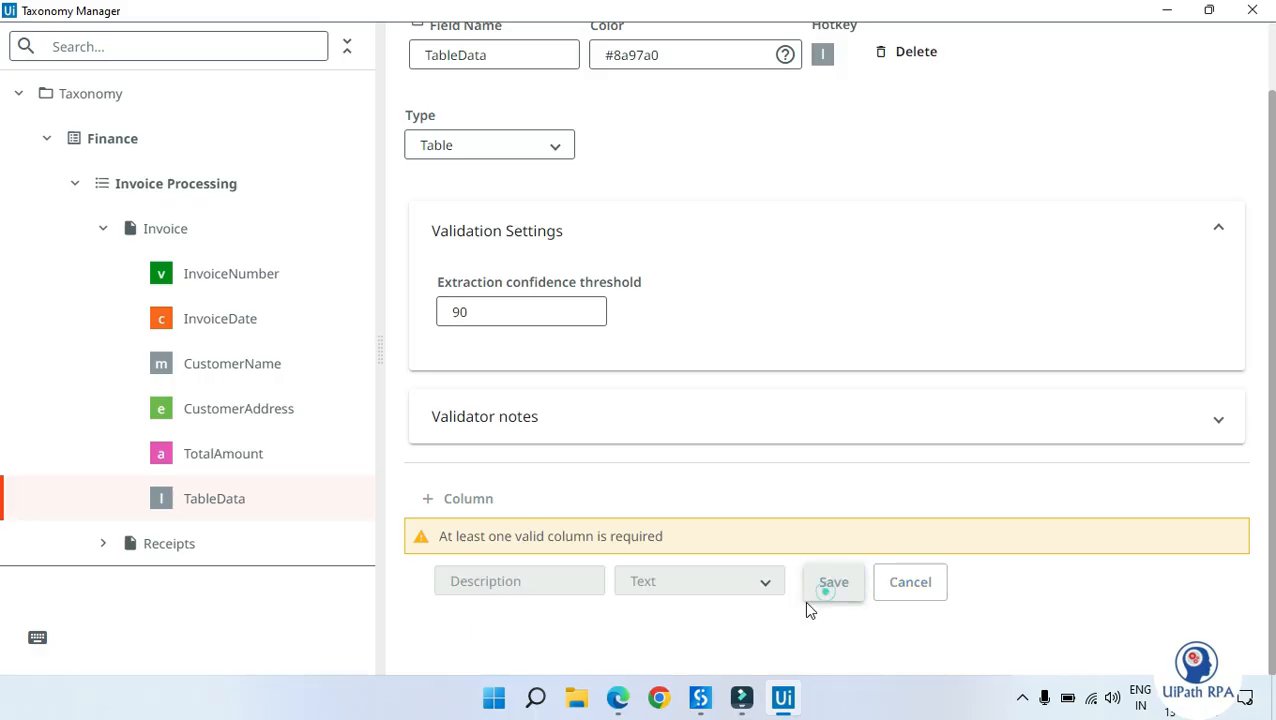
# Add a Qty column of type Number to TableData, checking the quantity column of the invoice PDF in Edge before saving in Taxonomy Manager
pyautogui.click(430, 577)
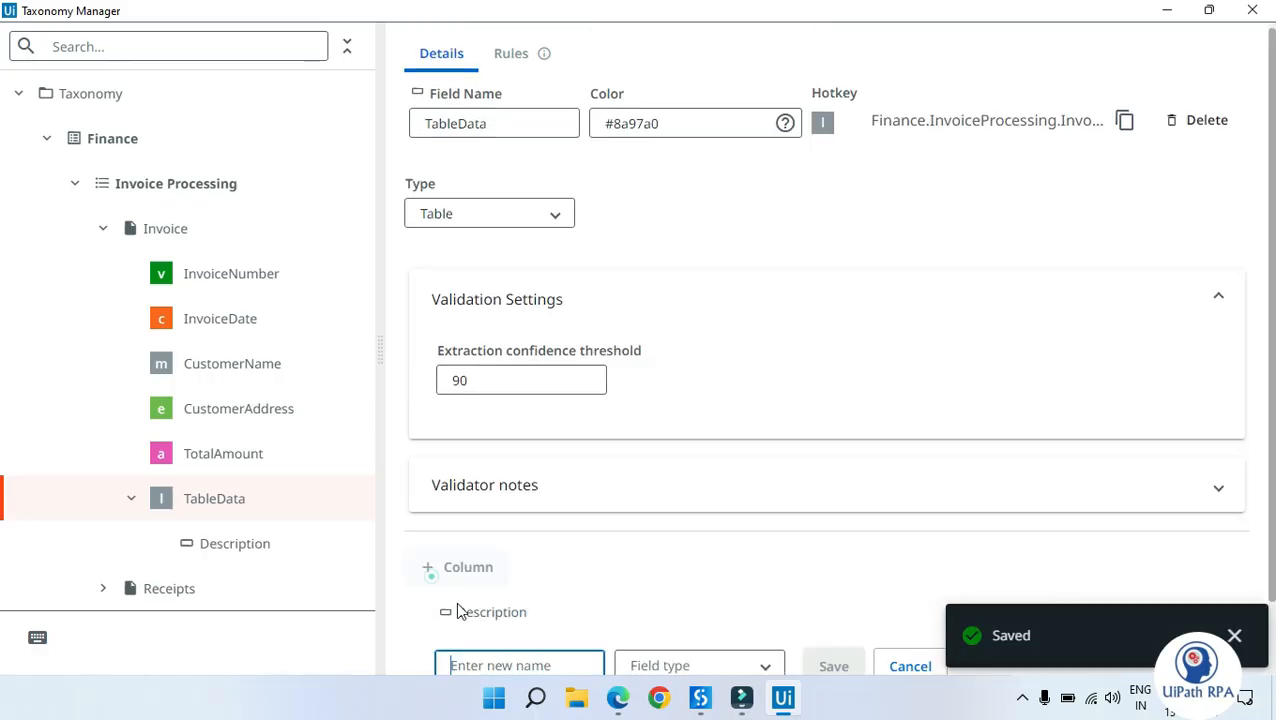
pyautogui.scroll(-1, 573, 631)
pyautogui.click(553, 581)
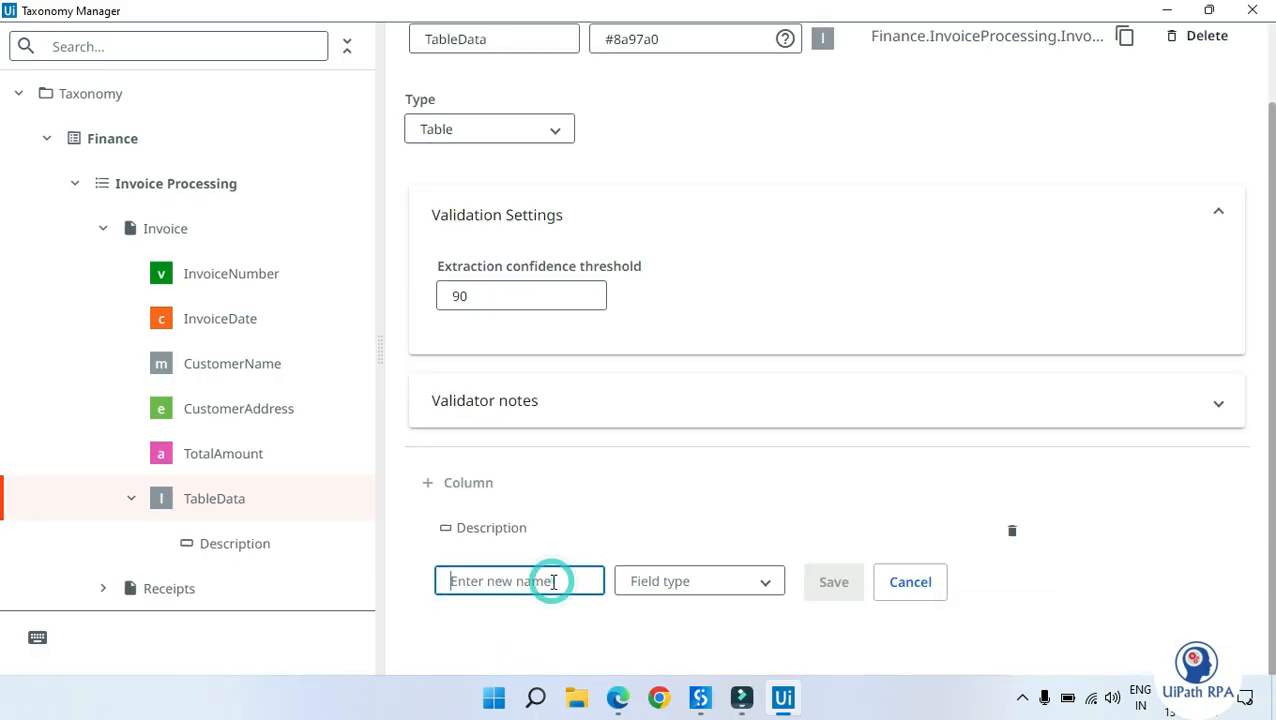
pyautogui.write('Qty')
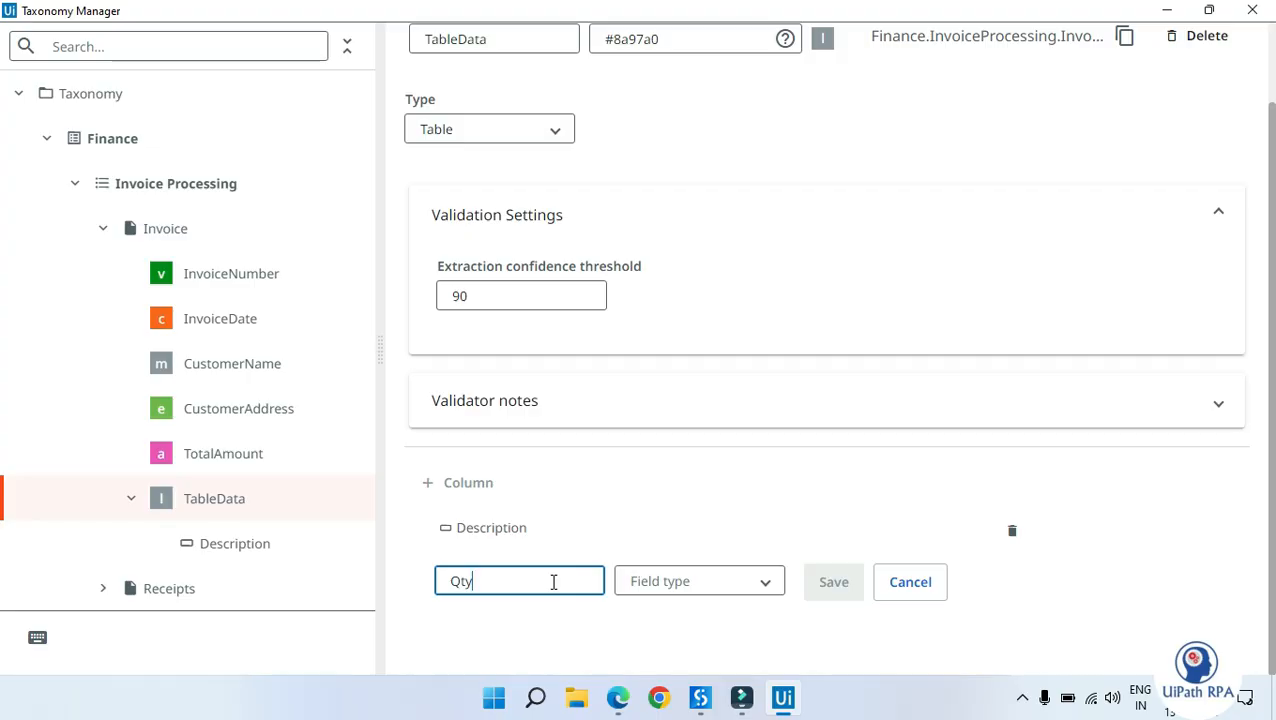
pyautogui.click(689, 585)
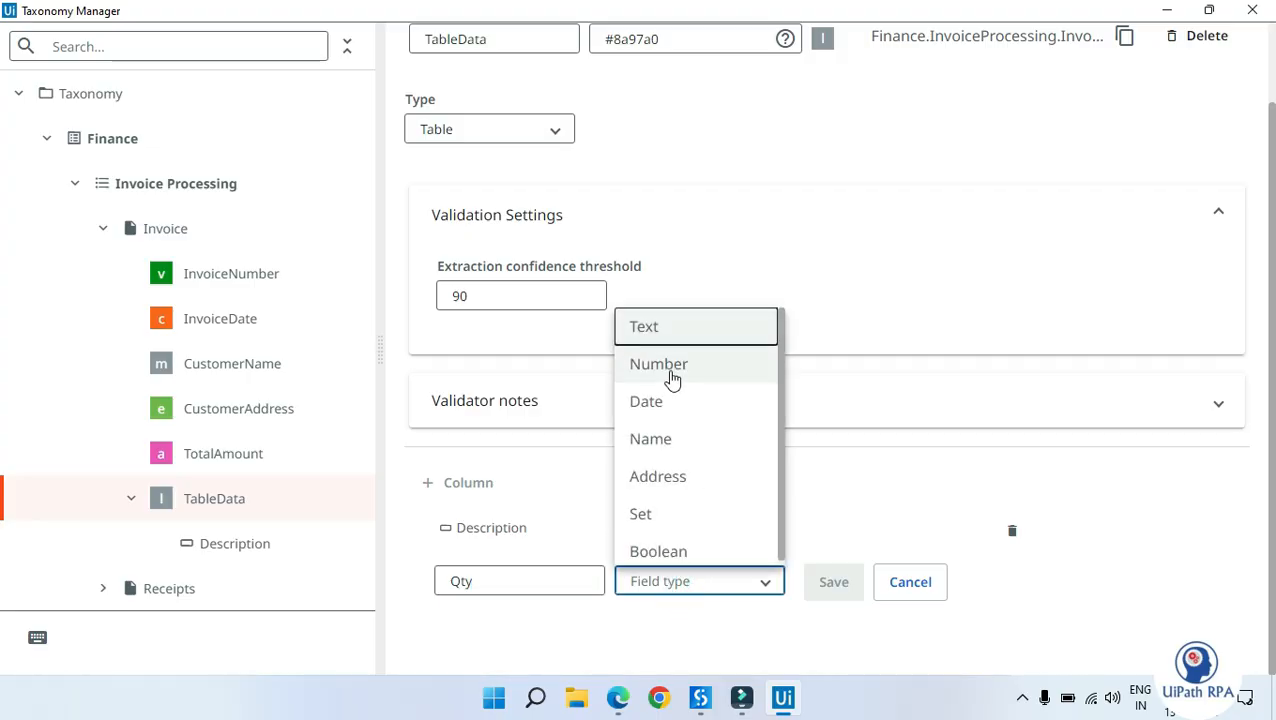
pyautogui.click(677, 367)
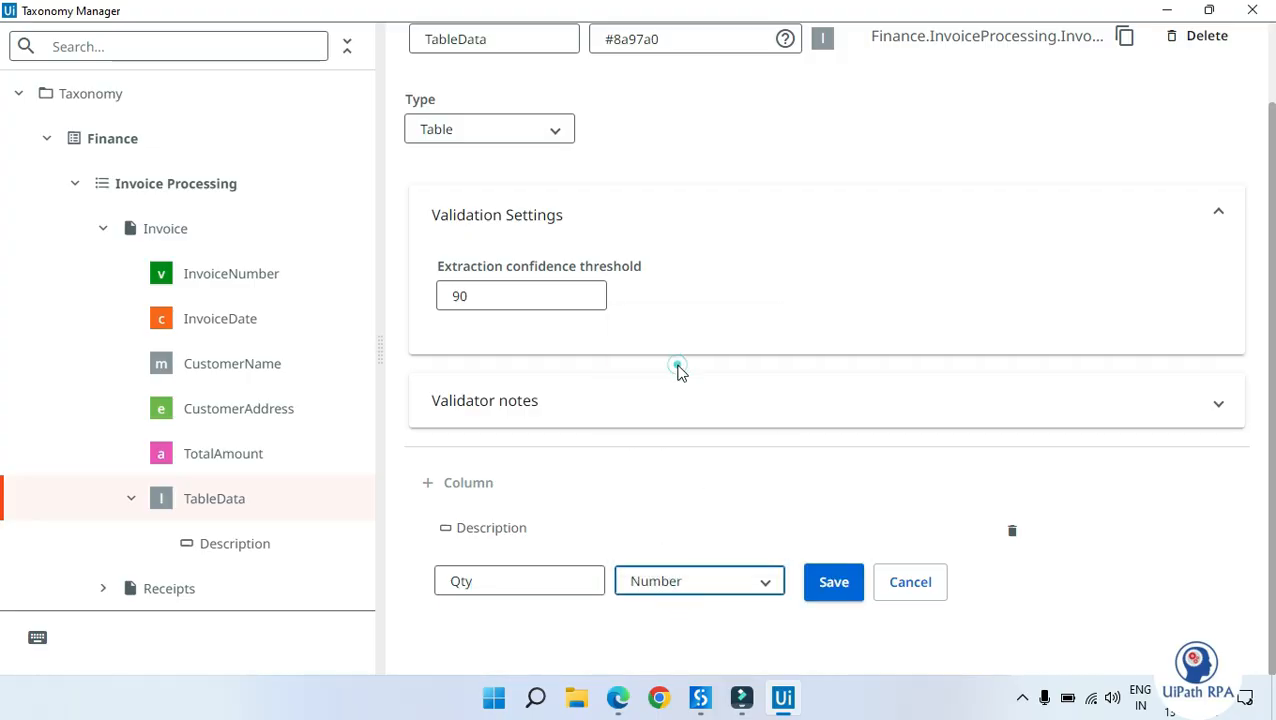
pyautogui.click(618, 697)
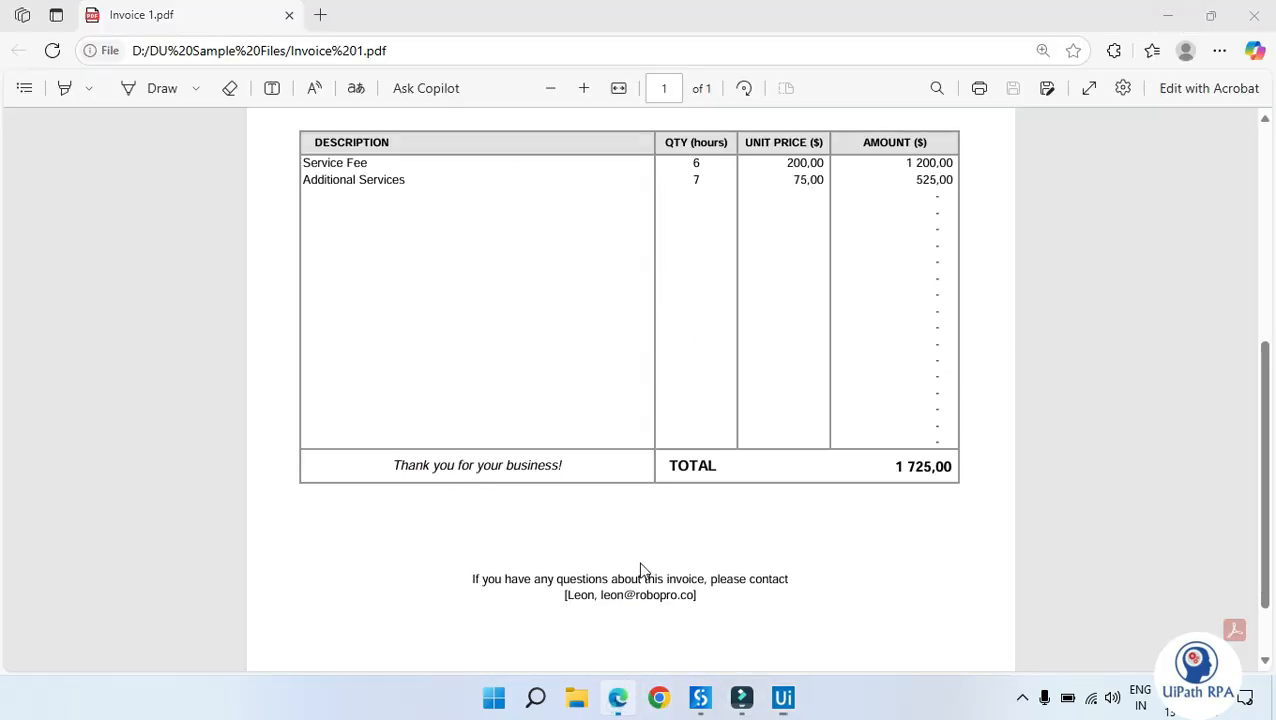
pyautogui.click(700, 162)
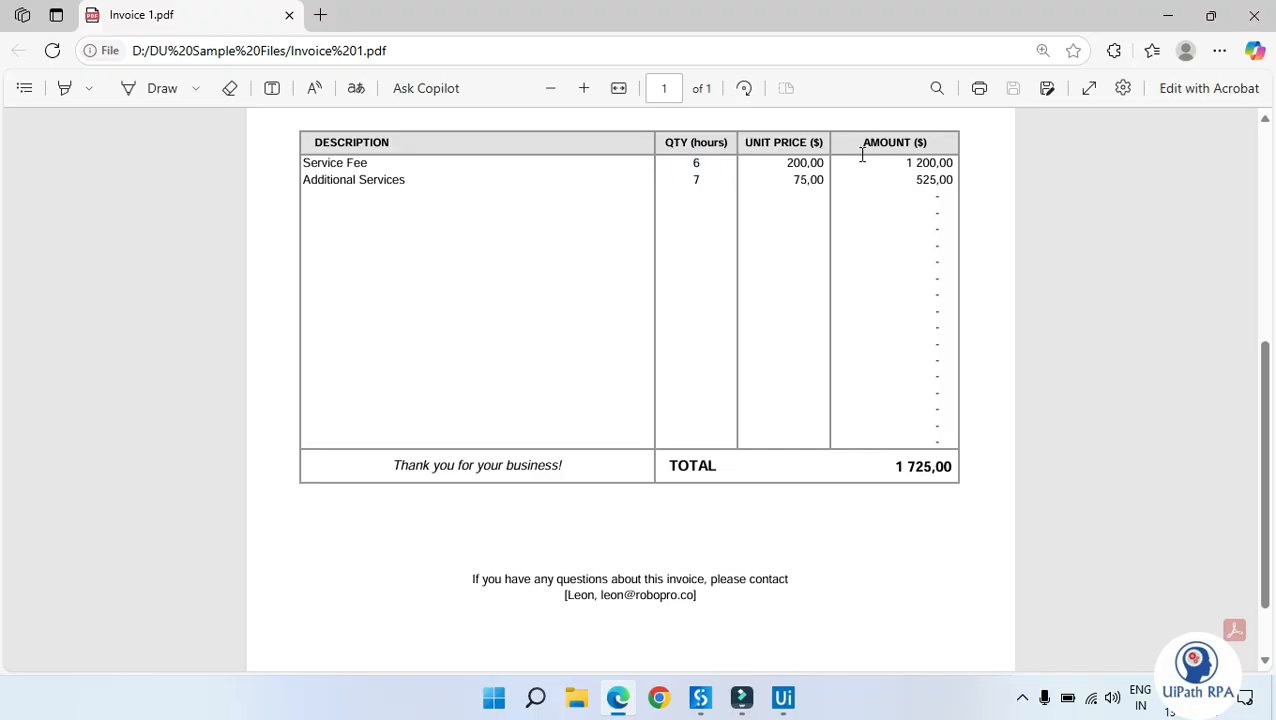
pyautogui.click(618, 697)
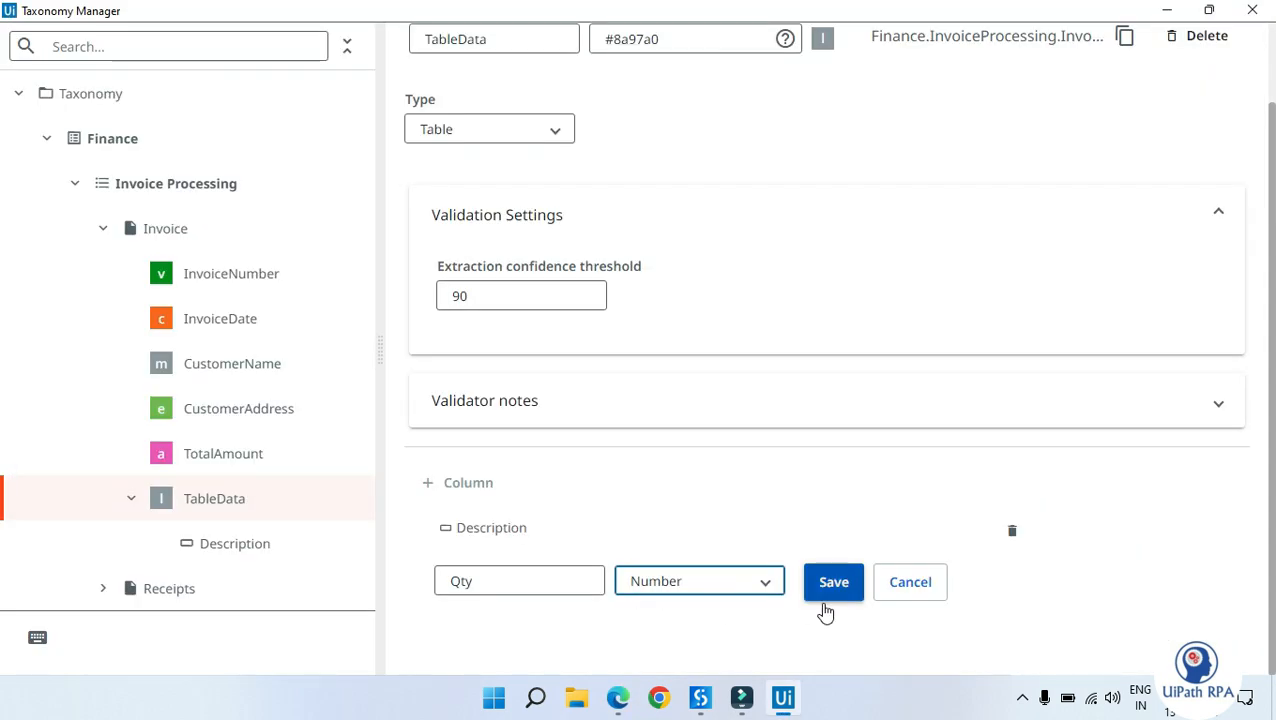
pyautogui.click(828, 588)
# Add a UnitPrice column of type Number to the TableData field and save it
pyautogui.click(452, 548)
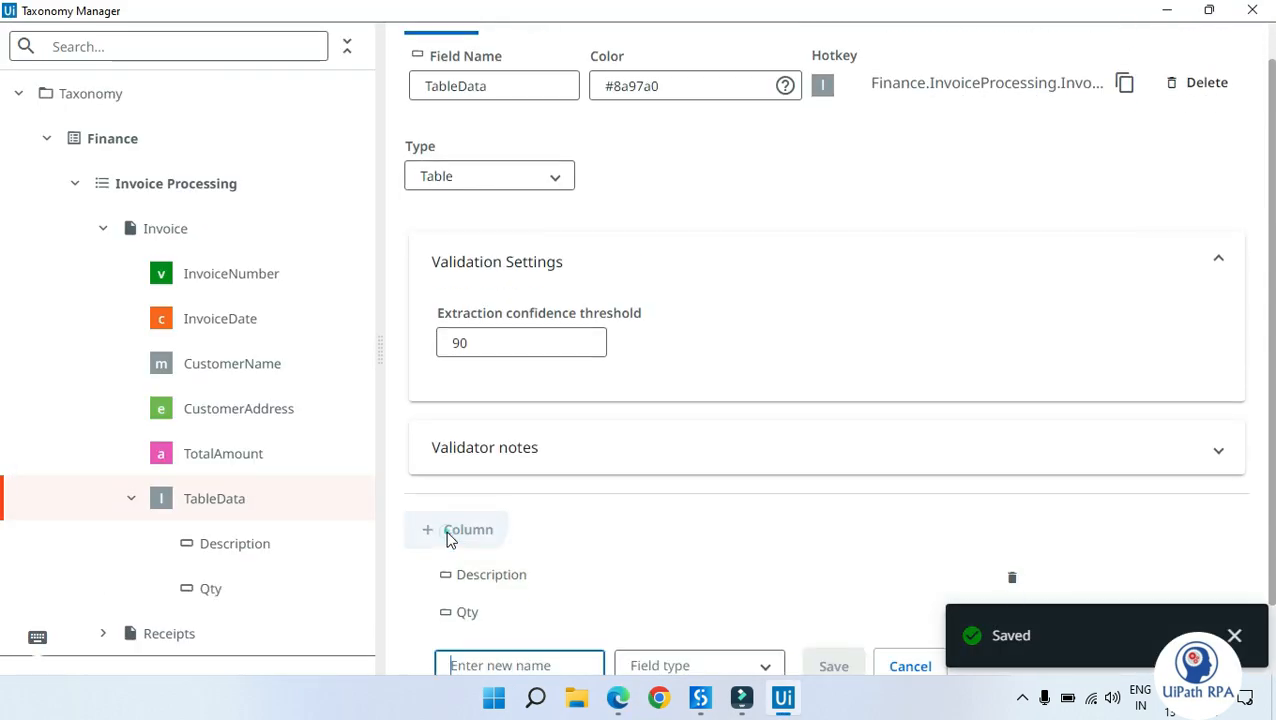
pyautogui.click(502, 581)
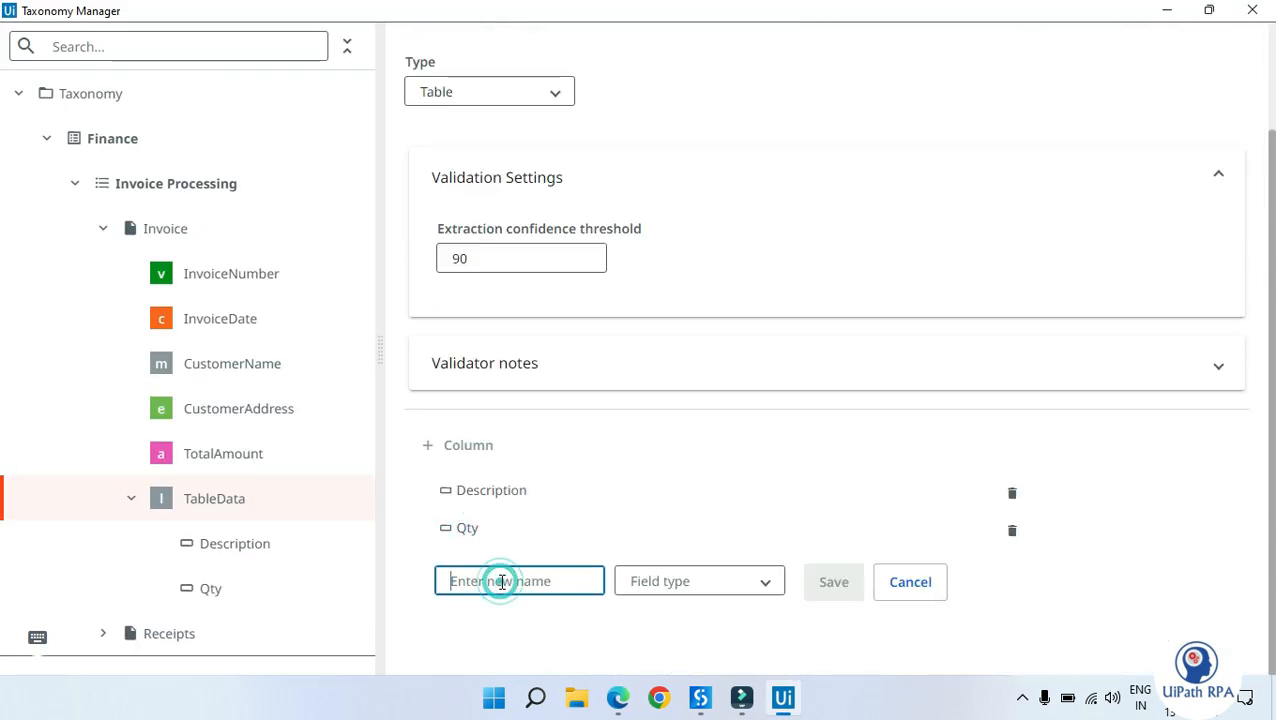
pyautogui.write('Unit')
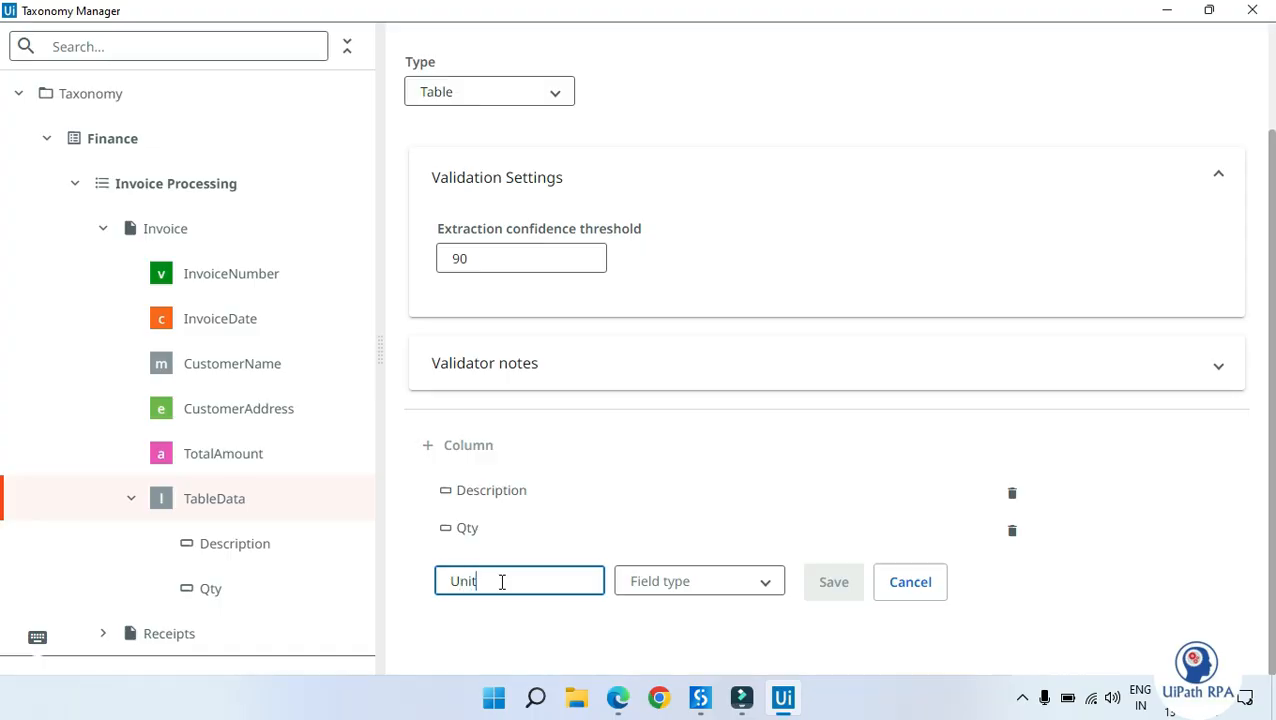
pyautogui.write('Price')
pyautogui.click(699, 581)
pyautogui.click(690, 366)
pyautogui.click(833, 583)
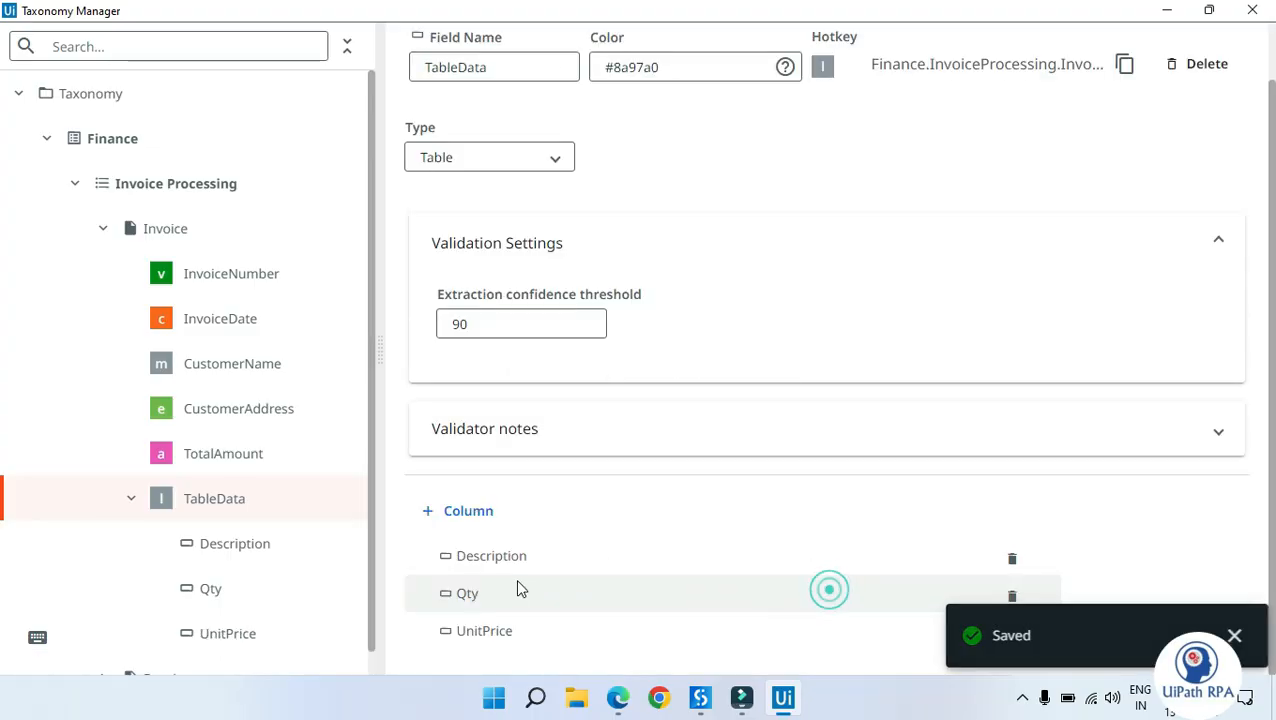
# Add an Amount column of type Number to the TableData field and save it
pyautogui.click(465, 500)
pyautogui.click(504, 666)
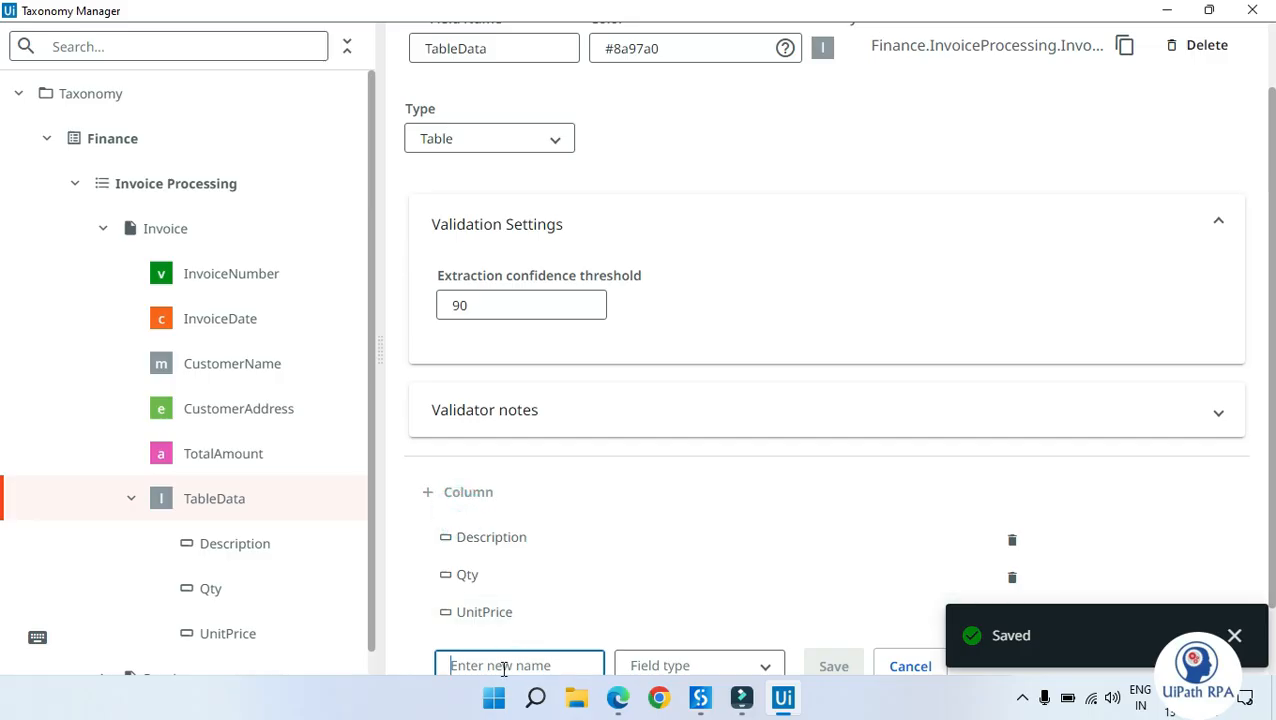
pyautogui.write('Amount')
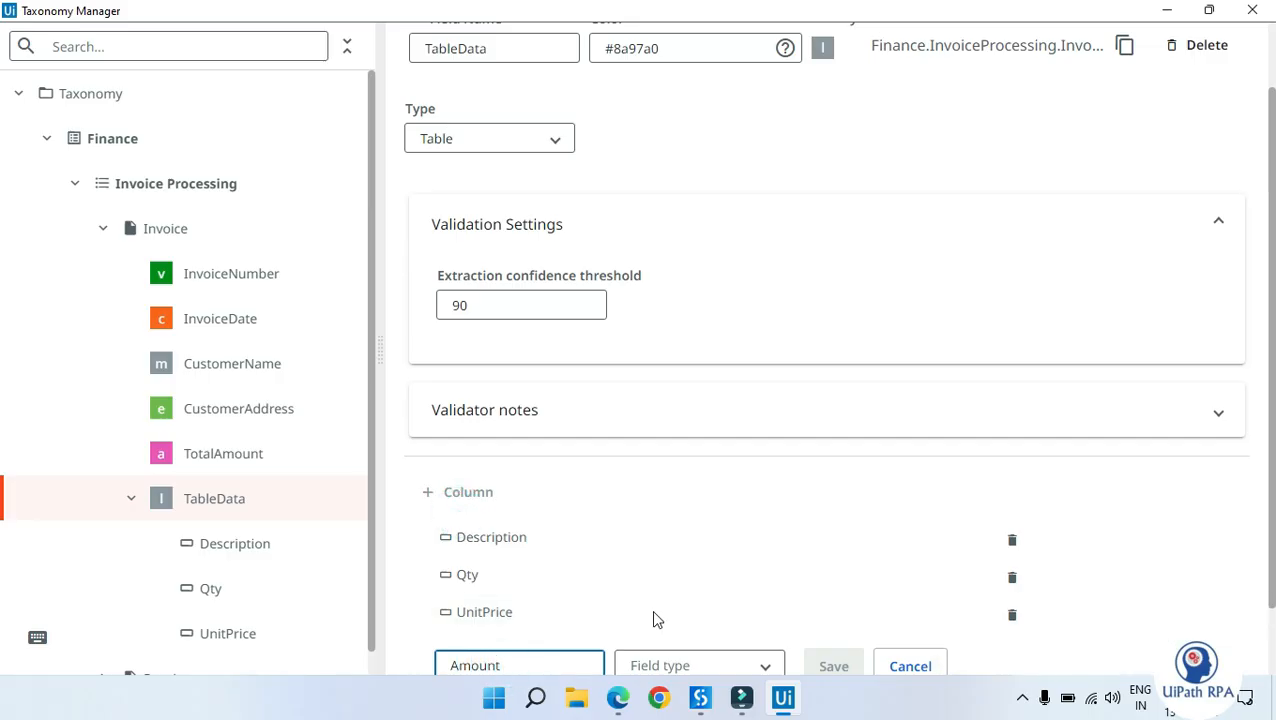
pyautogui.scroll(-1, 660, 615)
pyautogui.click(700, 585)
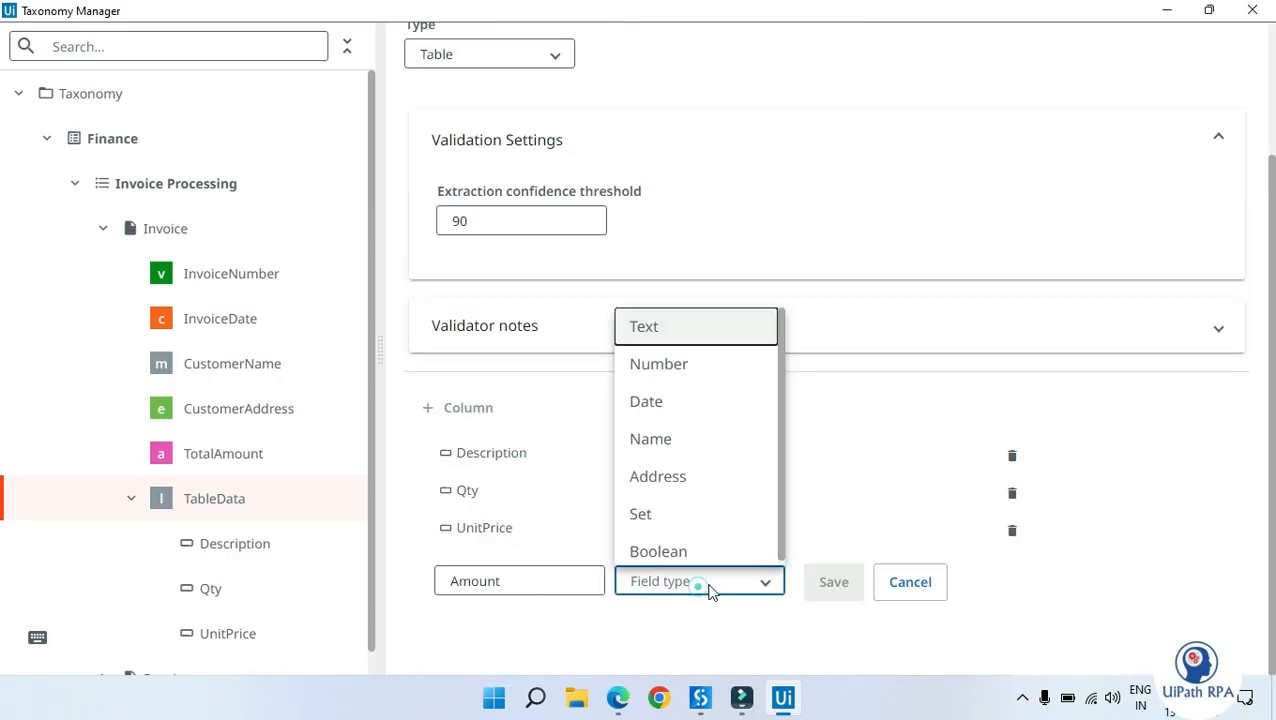
pyautogui.click(684, 364)
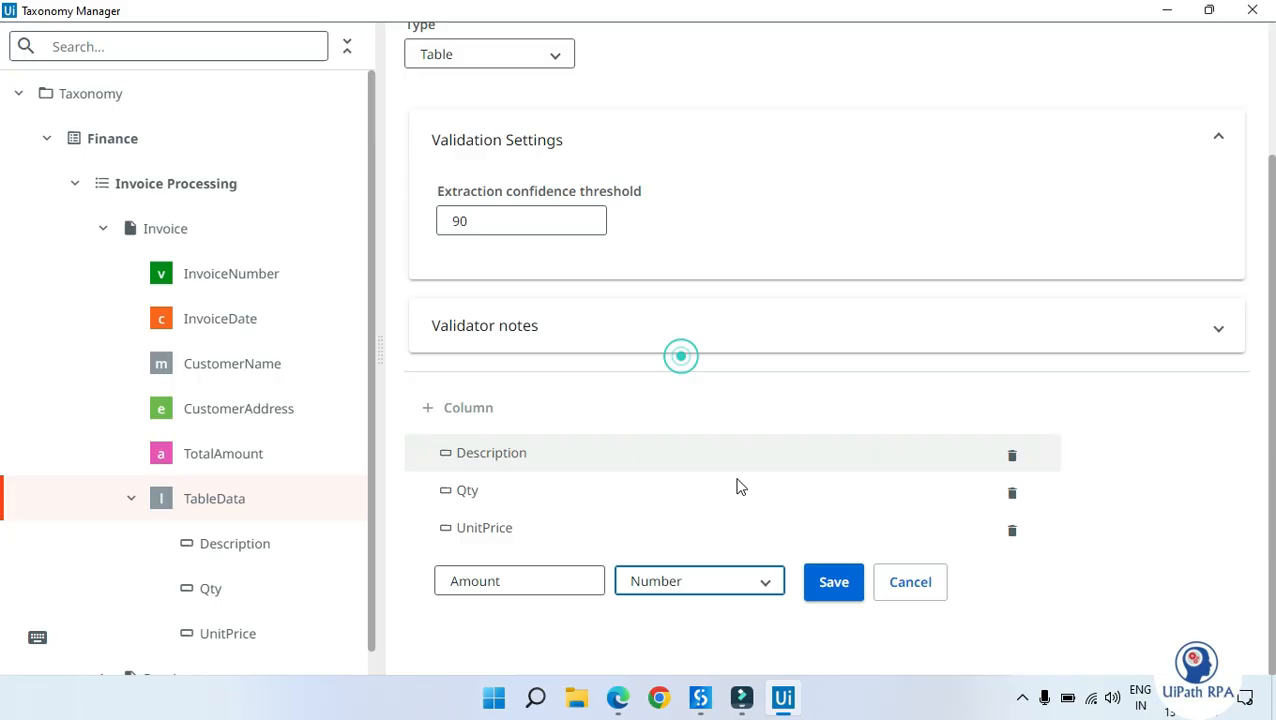
pyautogui.click(834, 583)
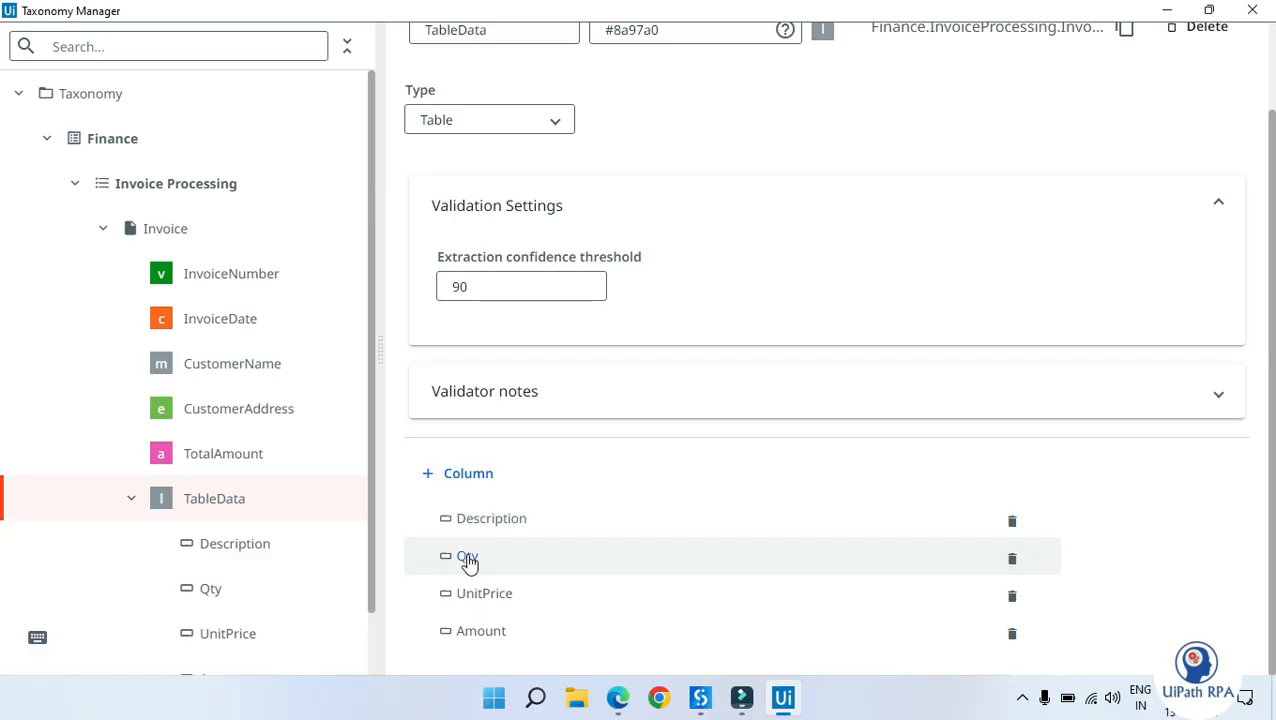
# Close the Taxonomy Manager and open taxonomy.json from the project's DocumentProcessing folder
pyautogui.click(1252, 10)
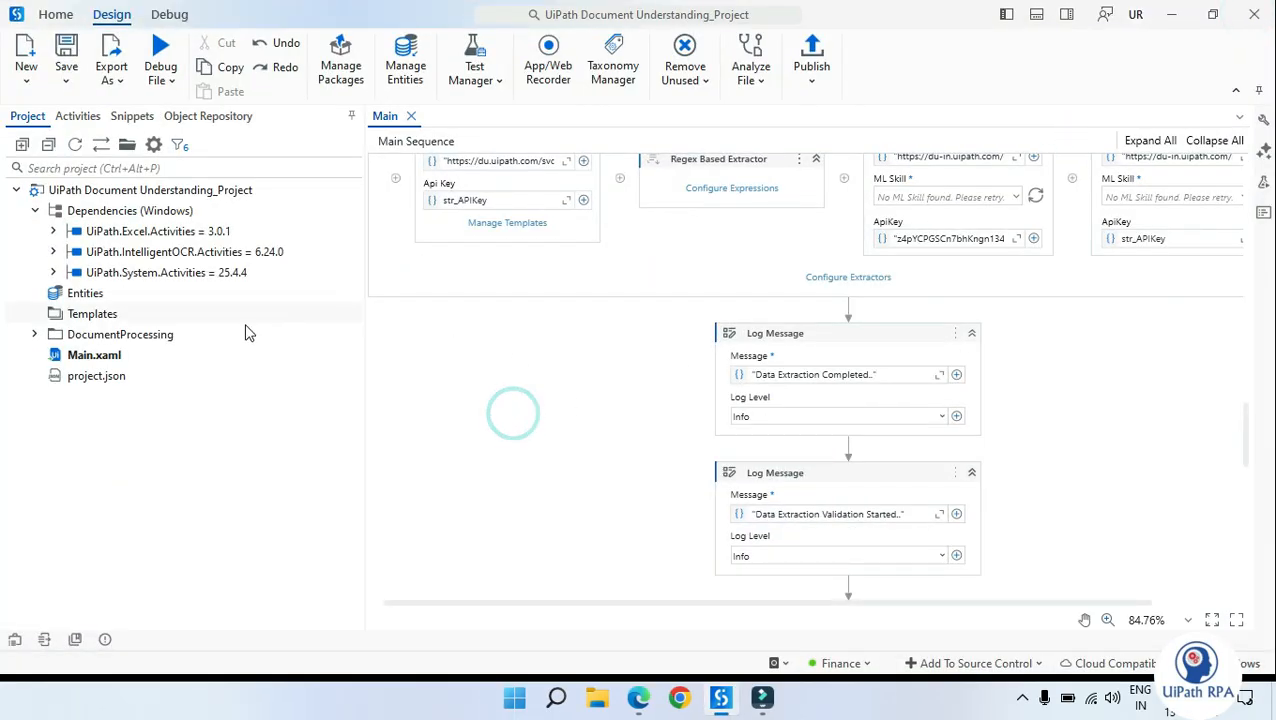
pyautogui.click(34, 334)
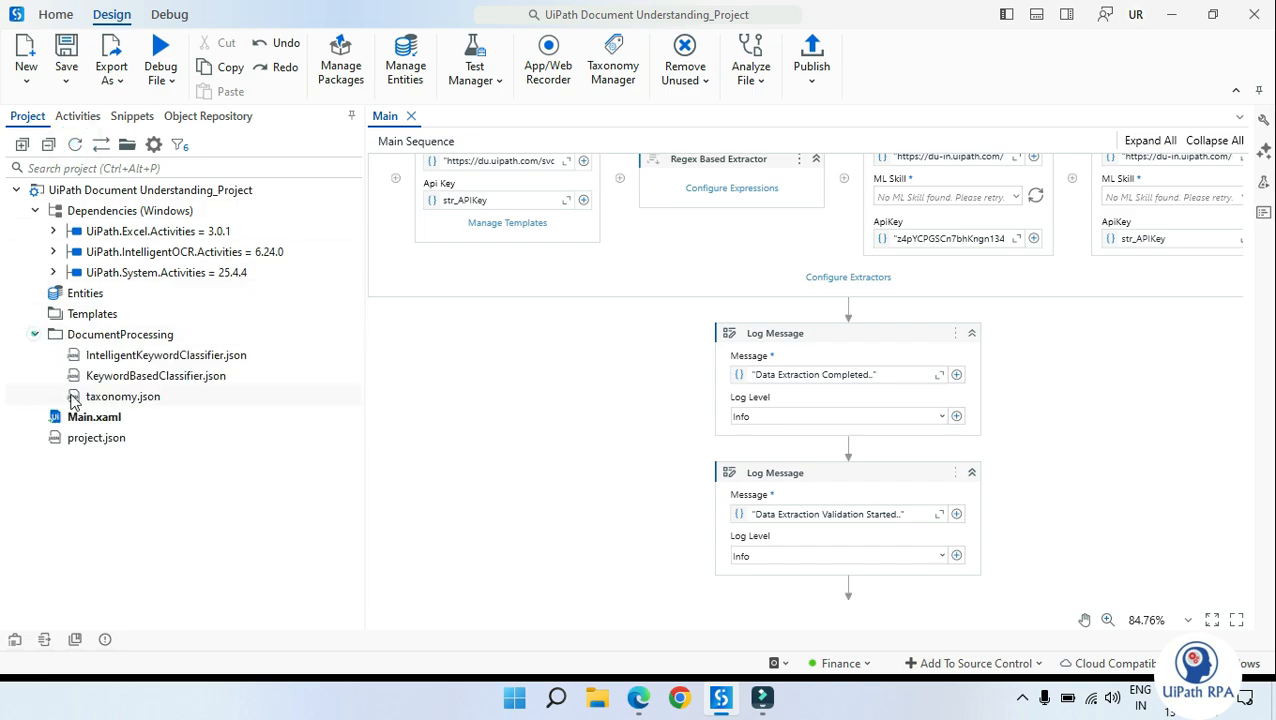
pyautogui.rightClick(142, 400)
pyautogui.click(220, 410)
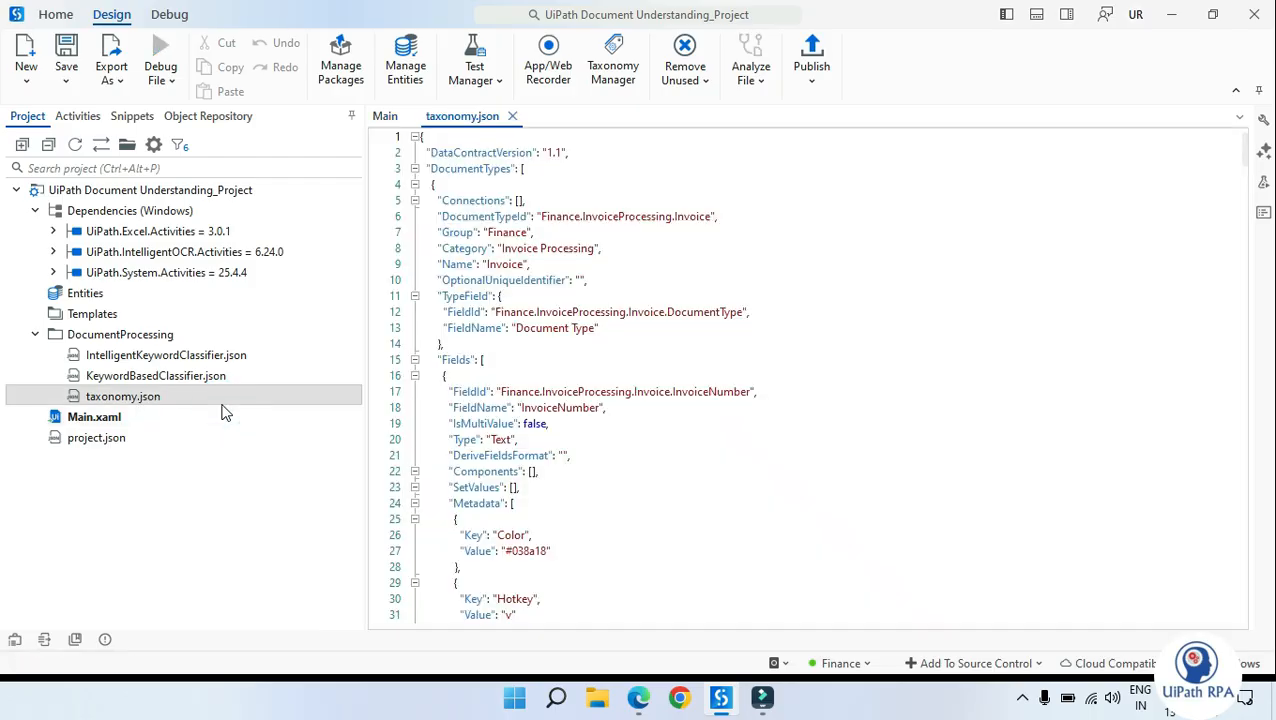
# Find the TableData field in taxonomy.json and examine its field ID and field name
pyautogui.scroll(-20, 740, 332)
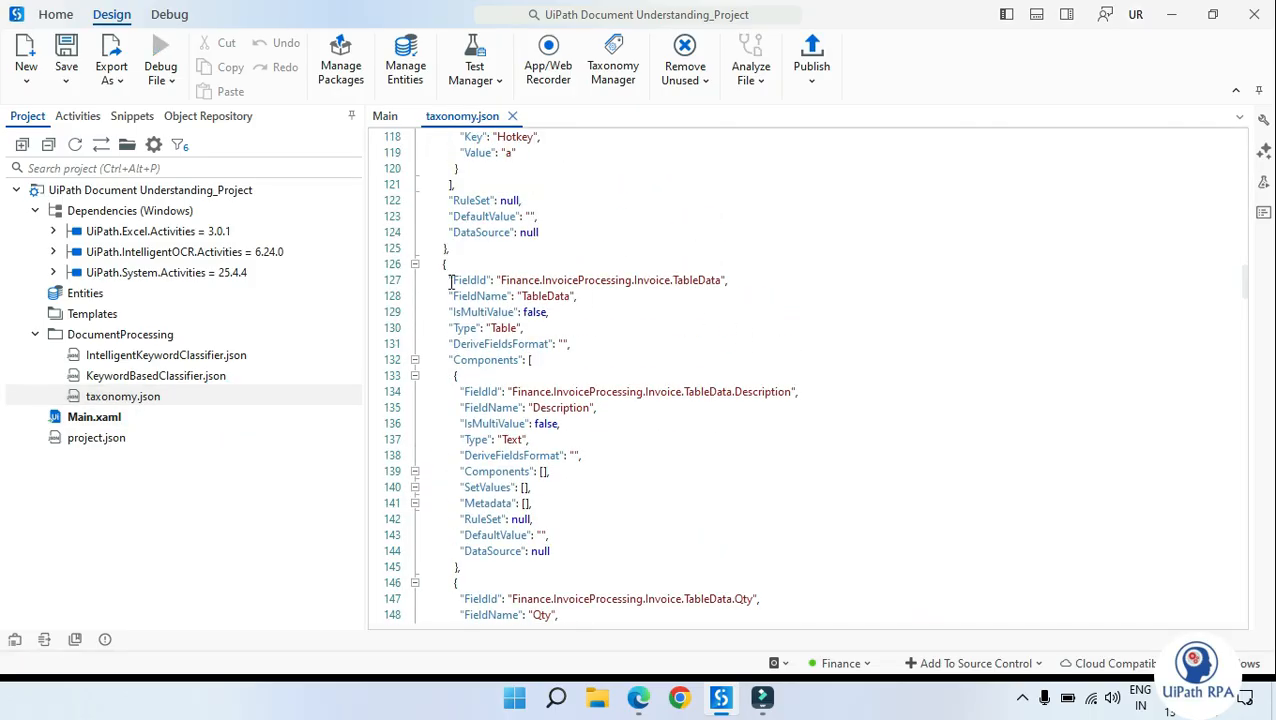
pyautogui.moveTo(450, 282); pyautogui.dragTo(723, 283)
pyautogui.click(715, 327)
pyautogui.moveTo(569, 296); pyautogui.dragTo(522, 302)
pyautogui.scroll(-1, 645, 316)
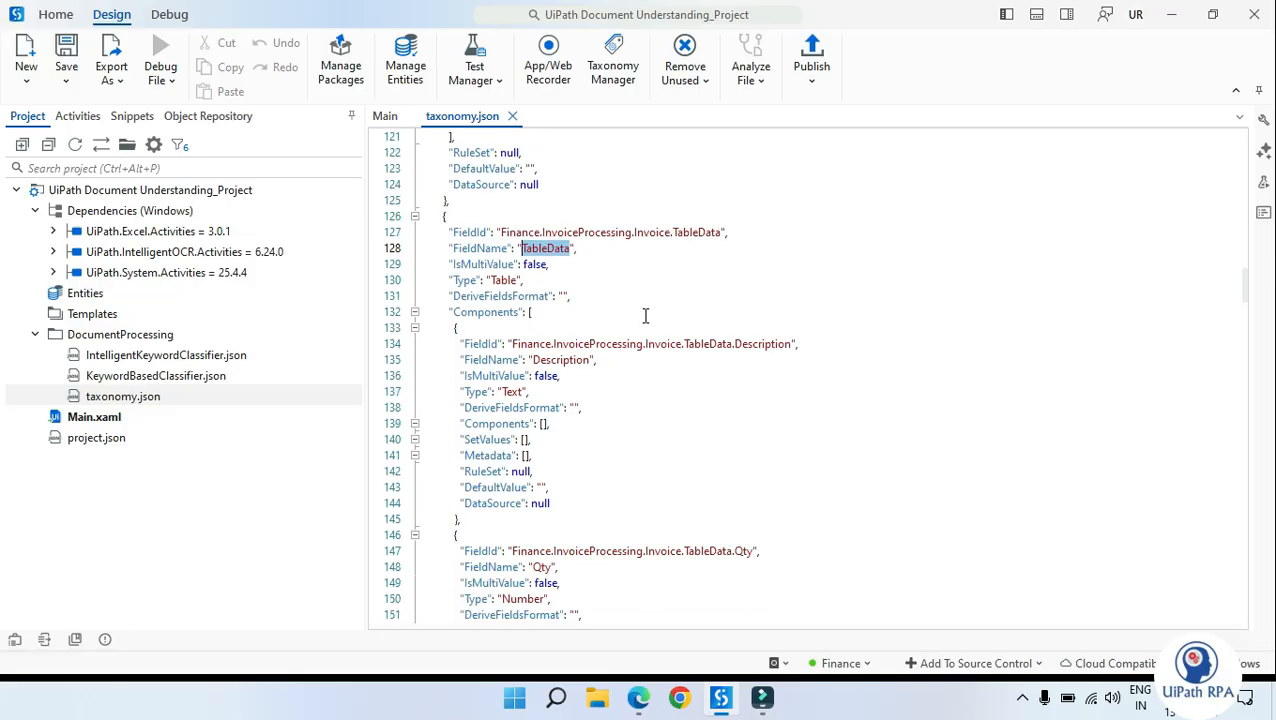
pyautogui.click(645, 316)
# Examine the Description, Qty, UnitPrice and Amount components of TableData in taxonomy.json, and close the file
pyautogui.scroll(-2, 474, 286)
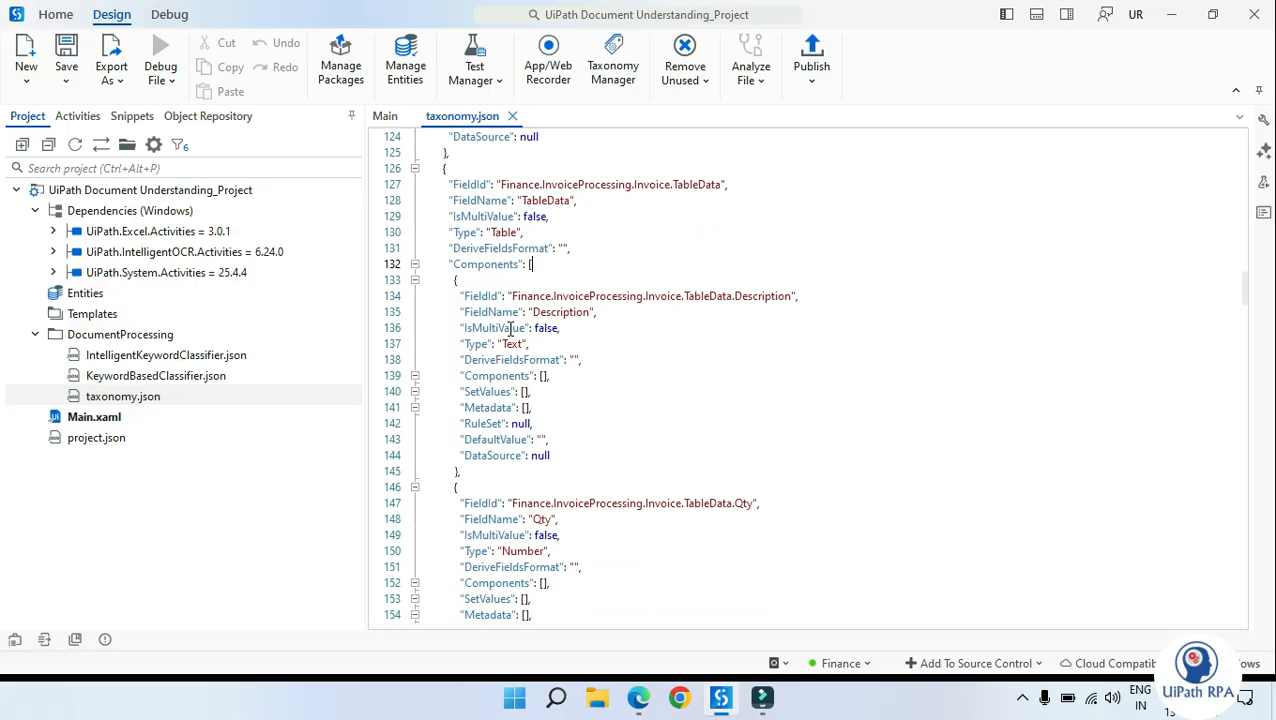
pyautogui.click(765, 252)
pyautogui.scroll(-1, 762, 250)
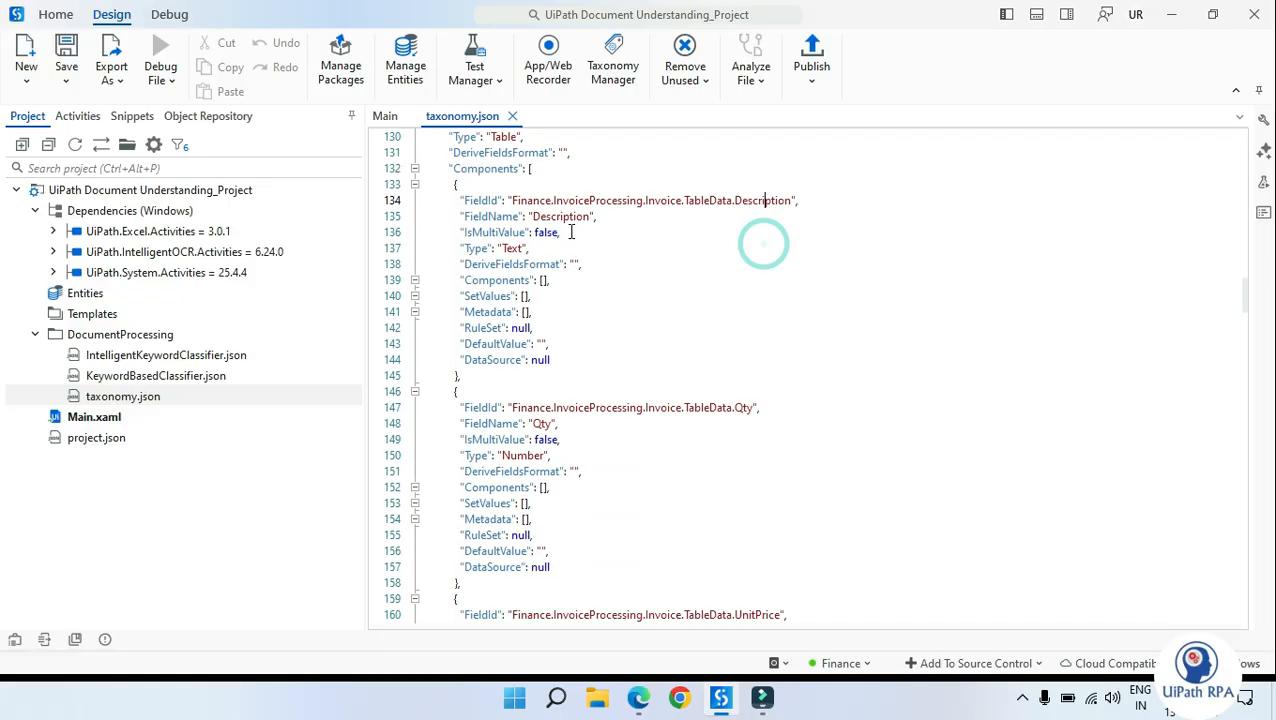
pyautogui.doubleClick(560, 217)
pyautogui.scroll(-1, 692, 330)
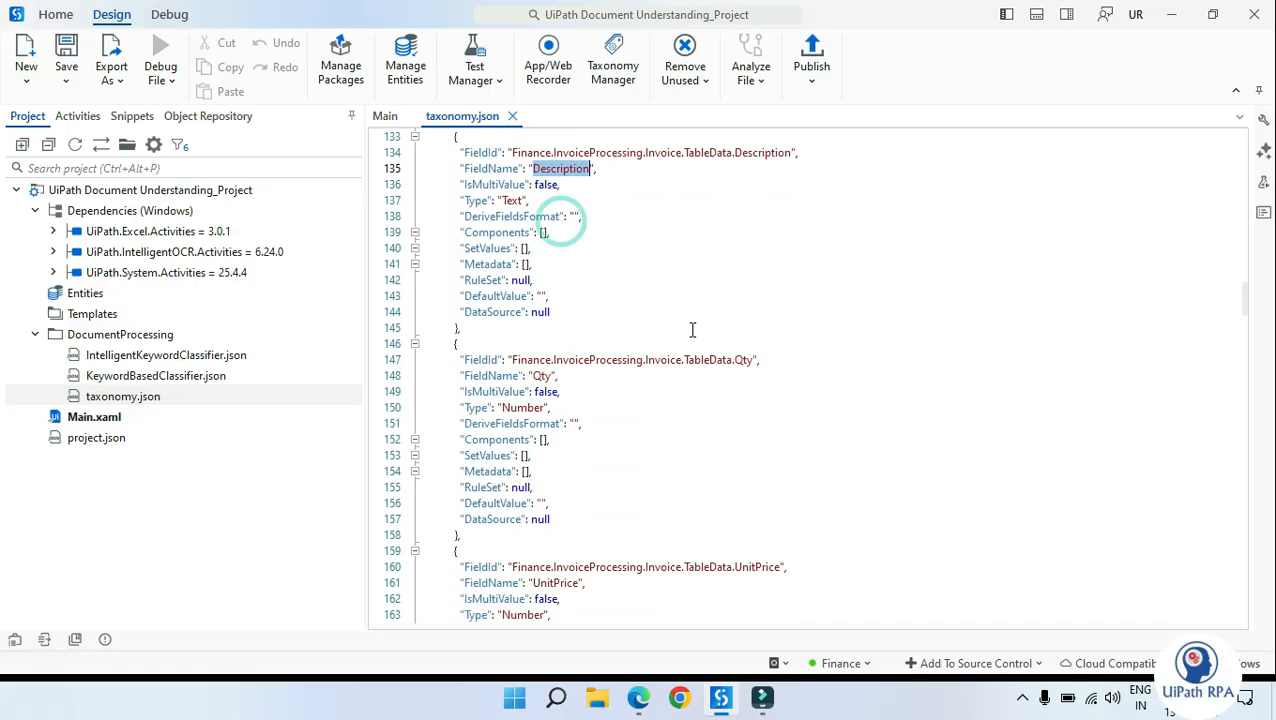
pyautogui.doubleClick(541, 375)
pyautogui.scroll(-3, 552, 372)
pyautogui.doubleClick(548, 440)
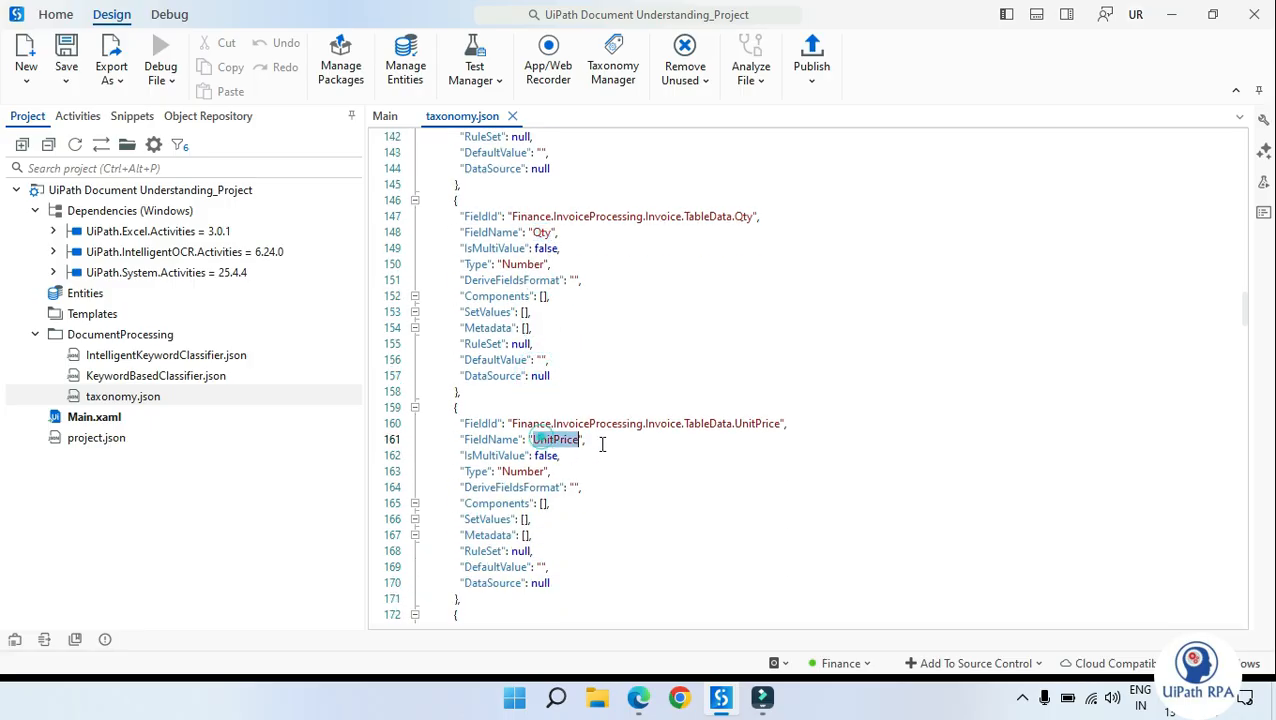
pyautogui.scroll(-4, 600, 444)
pyautogui.doubleClick(548, 452)
pyautogui.scroll(-5, 675, 478)
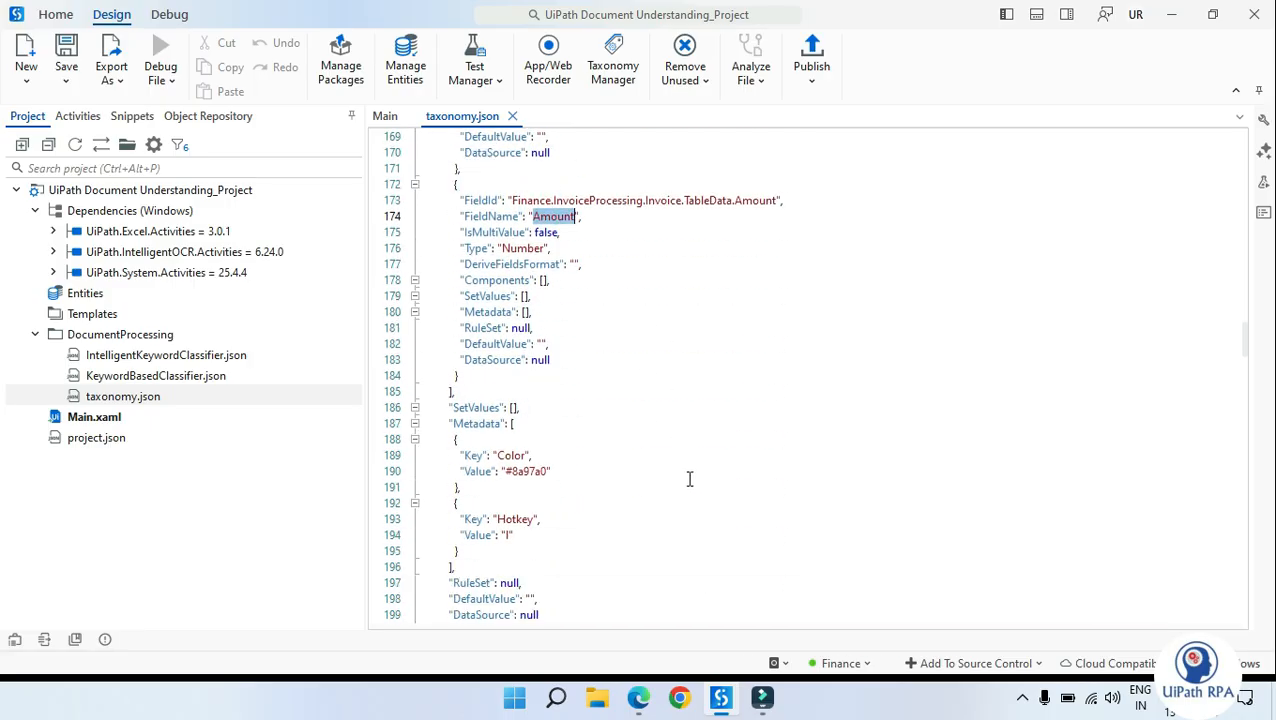
pyautogui.scroll(-9, 689, 479)
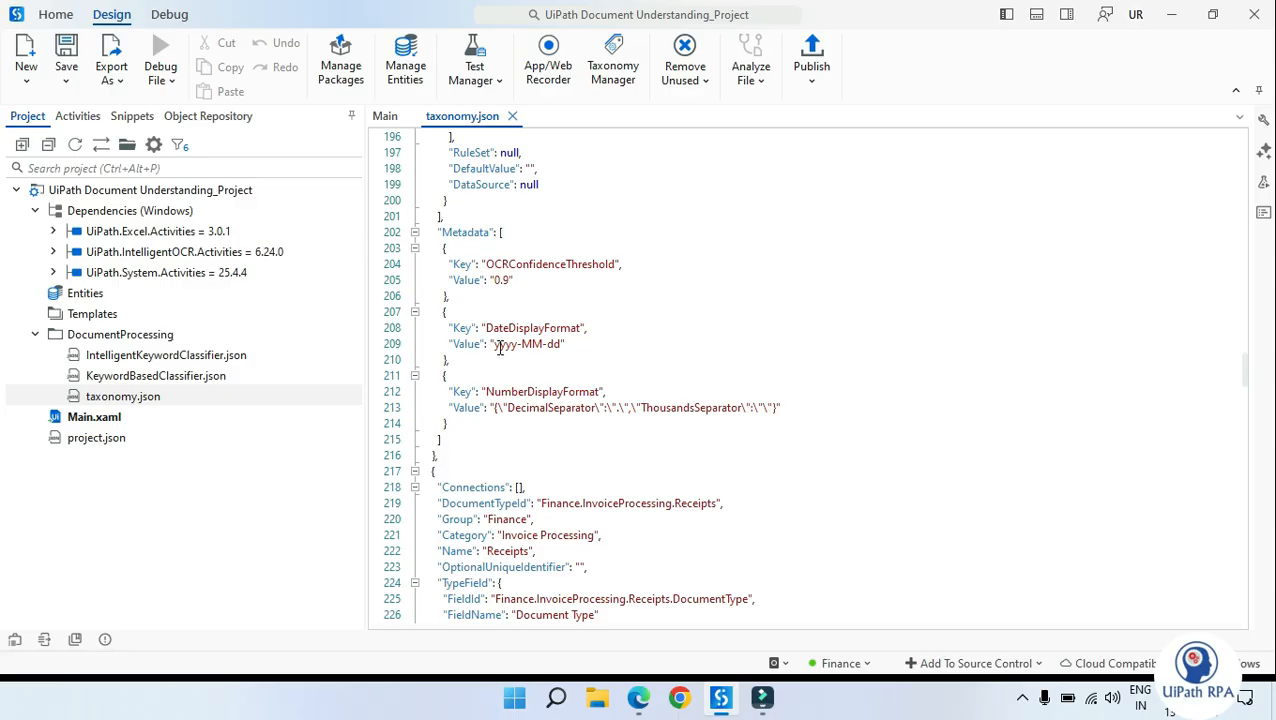
pyautogui.scroll(-10, 499, 347)
pyautogui.click(512, 116)
pyautogui.click(549, 368)
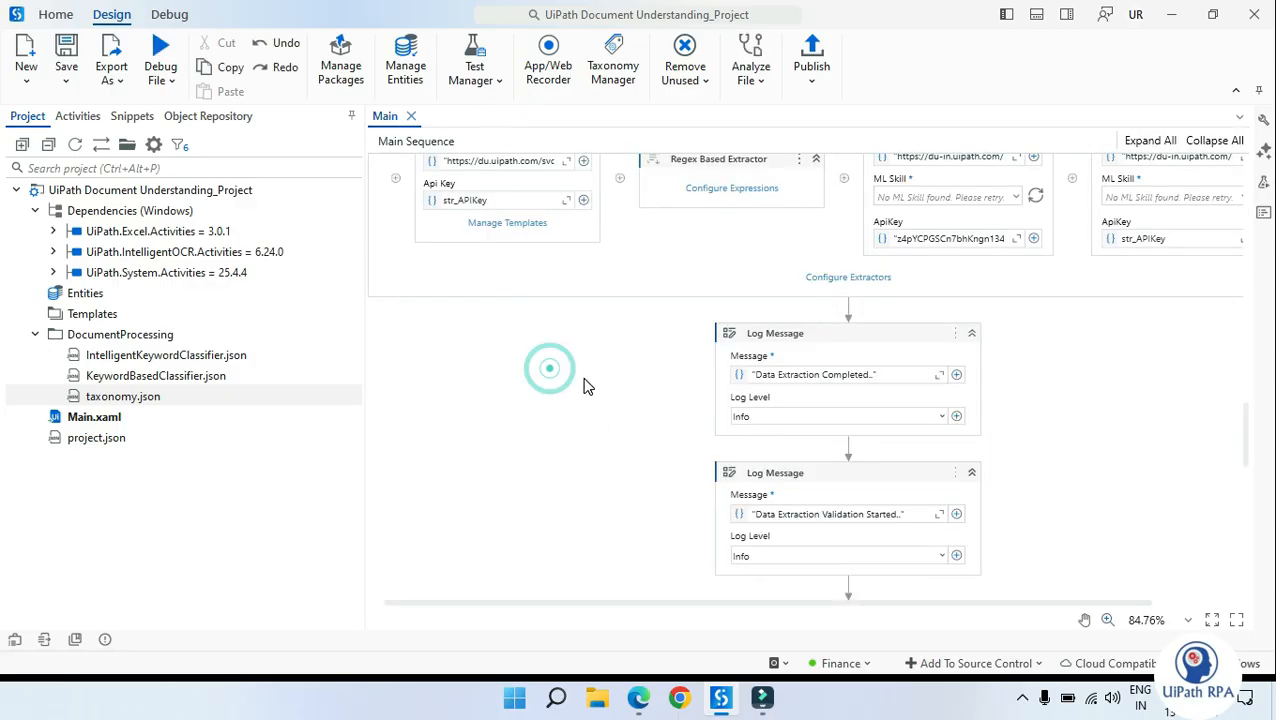
# Review the Main sequence's opening activities, from Load Taxonomy through Digitize Document to the document classification scope
pyautogui.scroll(12, 587, 387)
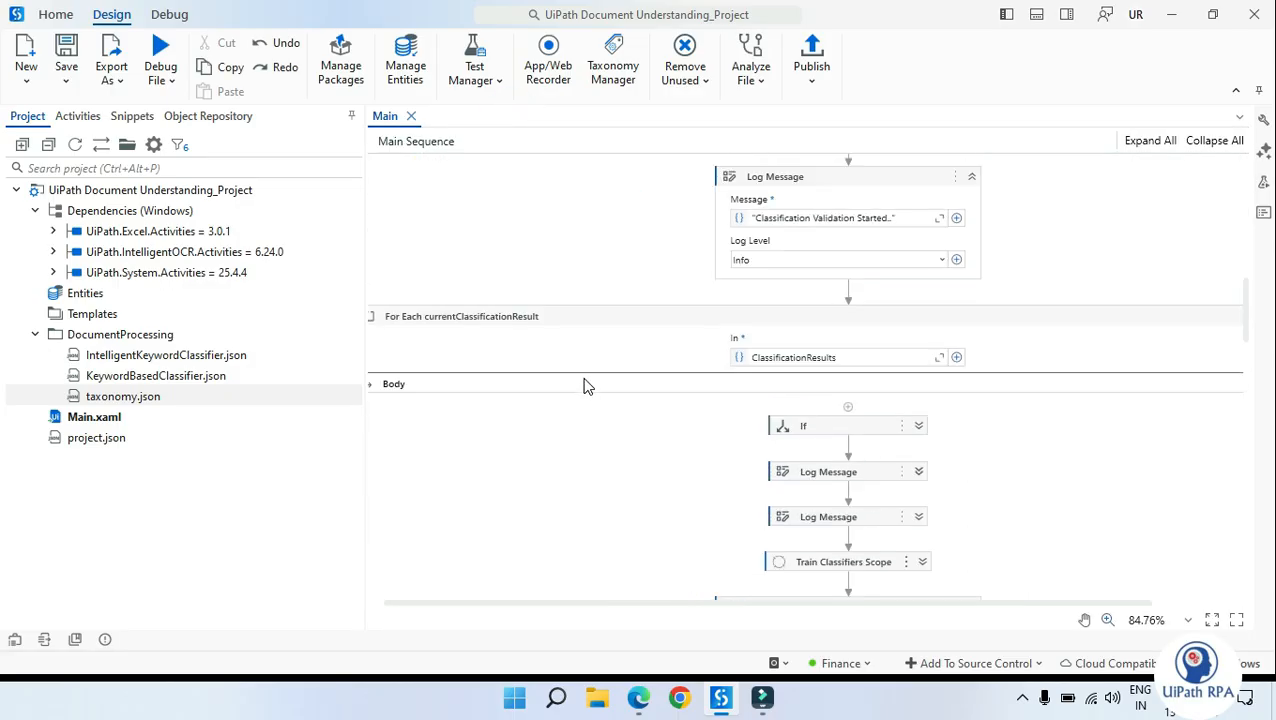
pyautogui.scroll(12, 587, 387)
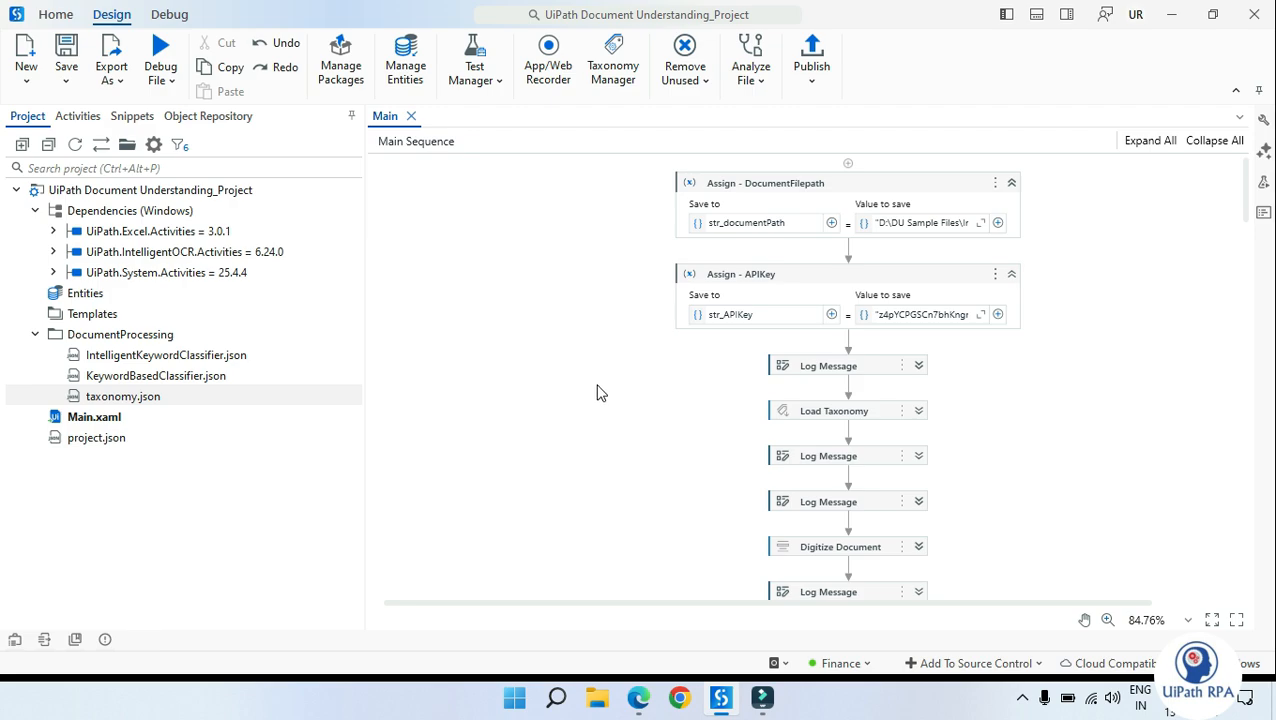
pyautogui.scroll(-1, 597, 392)
pyautogui.click(858, 369)
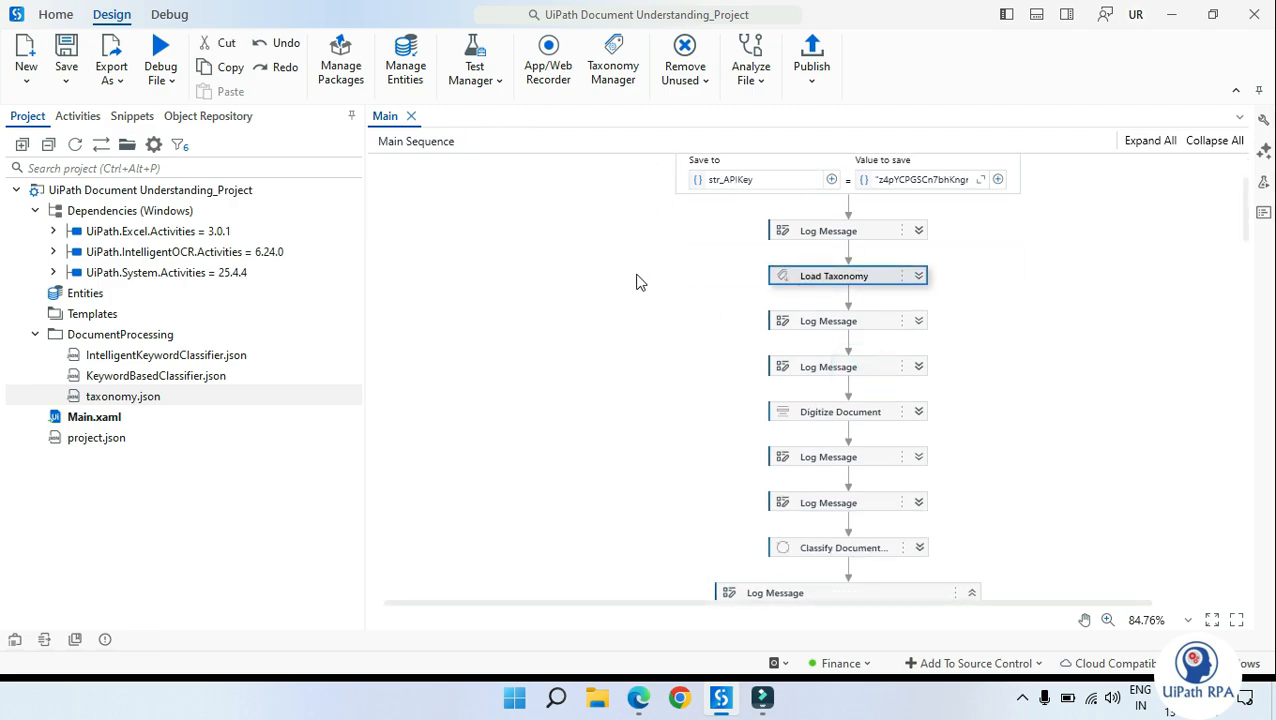
pyautogui.scroll(-2, 890, 367)
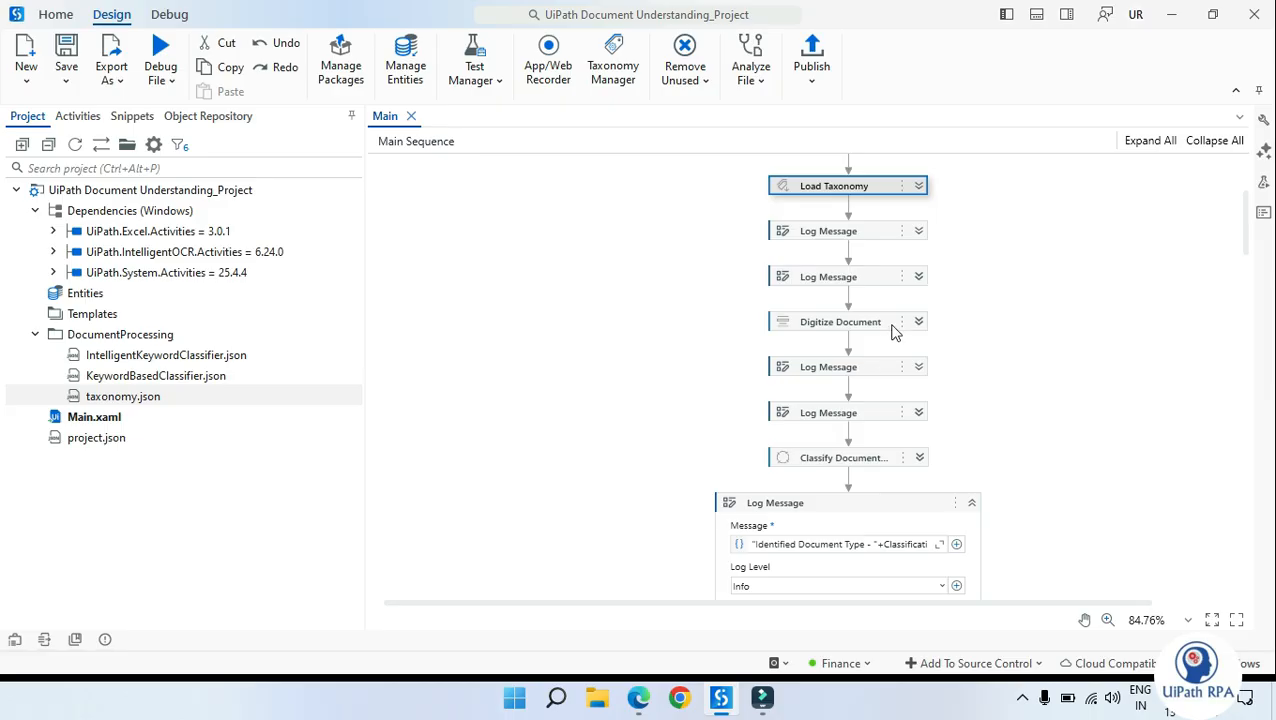
pyautogui.click(892, 326)
pyautogui.scroll(-2, 892, 326)
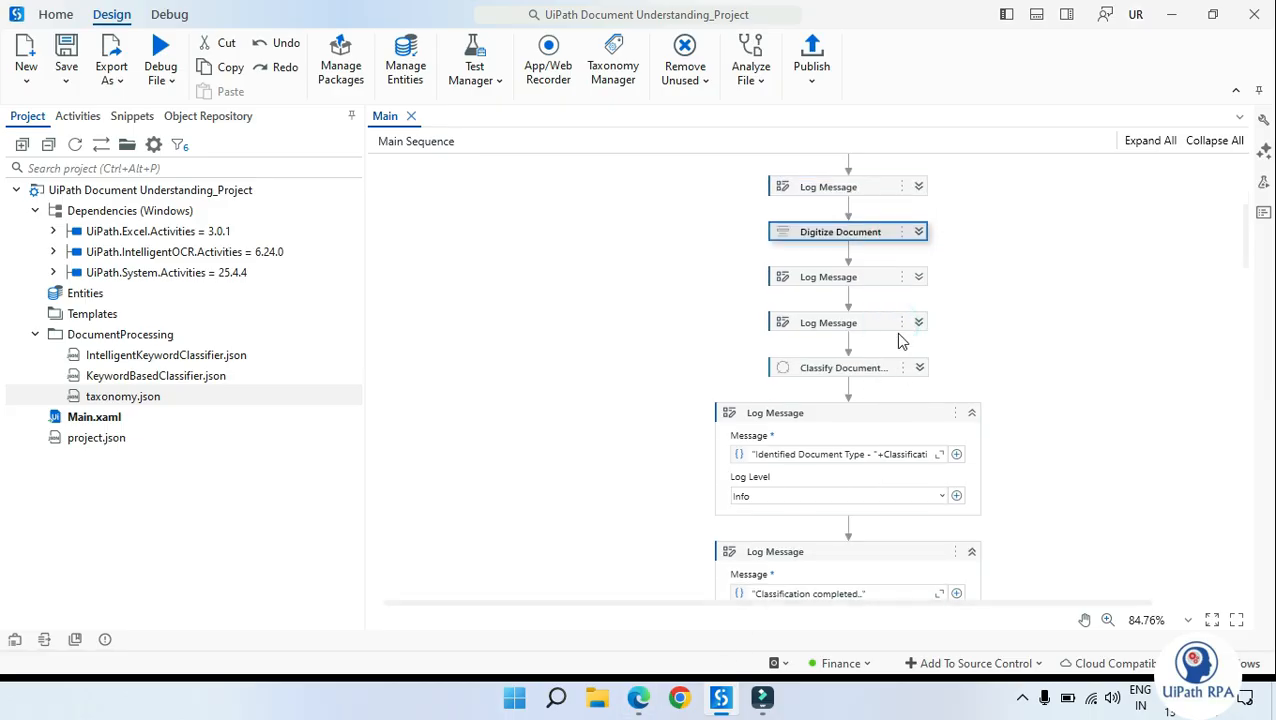
pyautogui.click(877, 368)
pyautogui.scroll(-3, 892, 372)
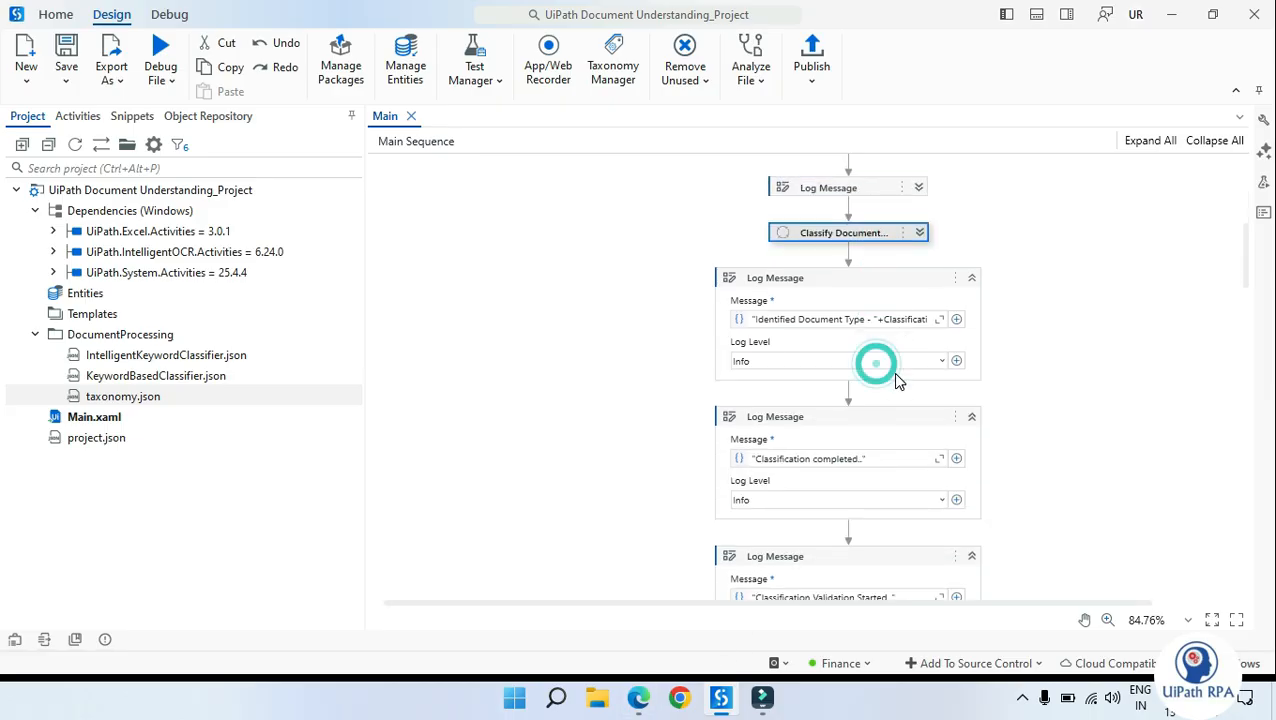
# Open the template management of the Form Extractor inside the Data Extraction Scope and maximize its window
pyautogui.scroll(-9, 895, 380)
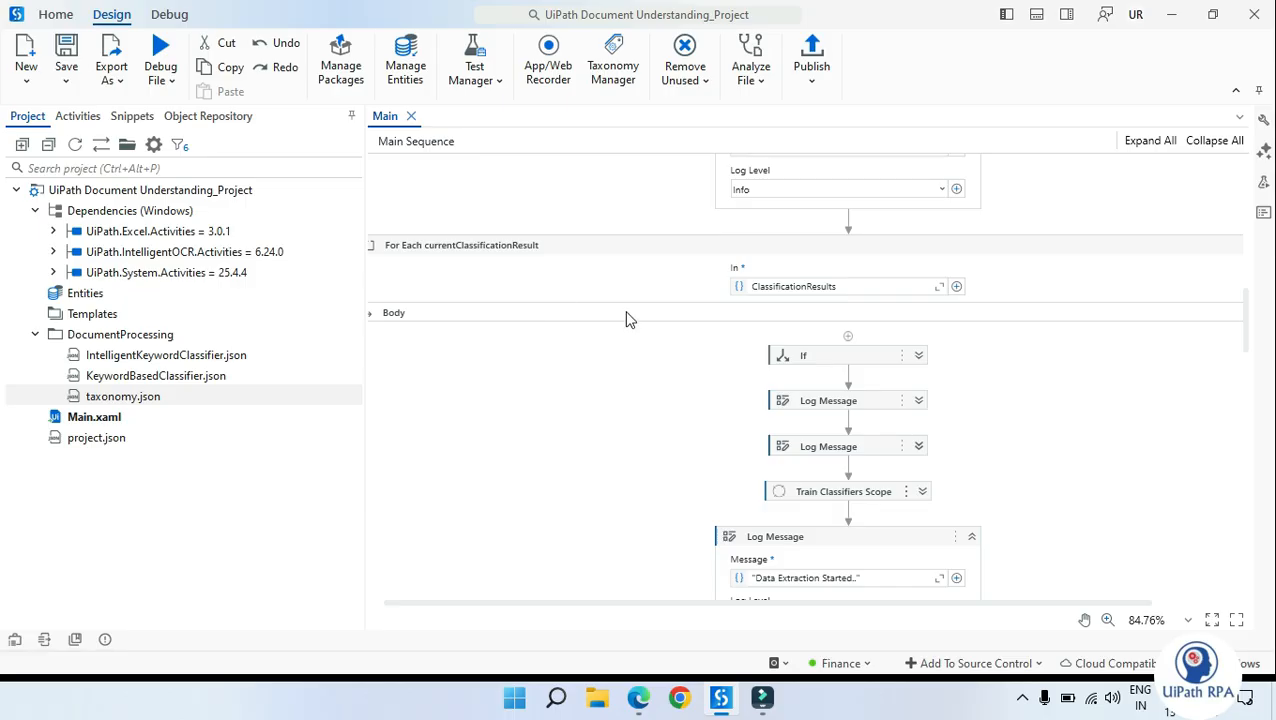
pyautogui.scroll(-2, 763, 337)
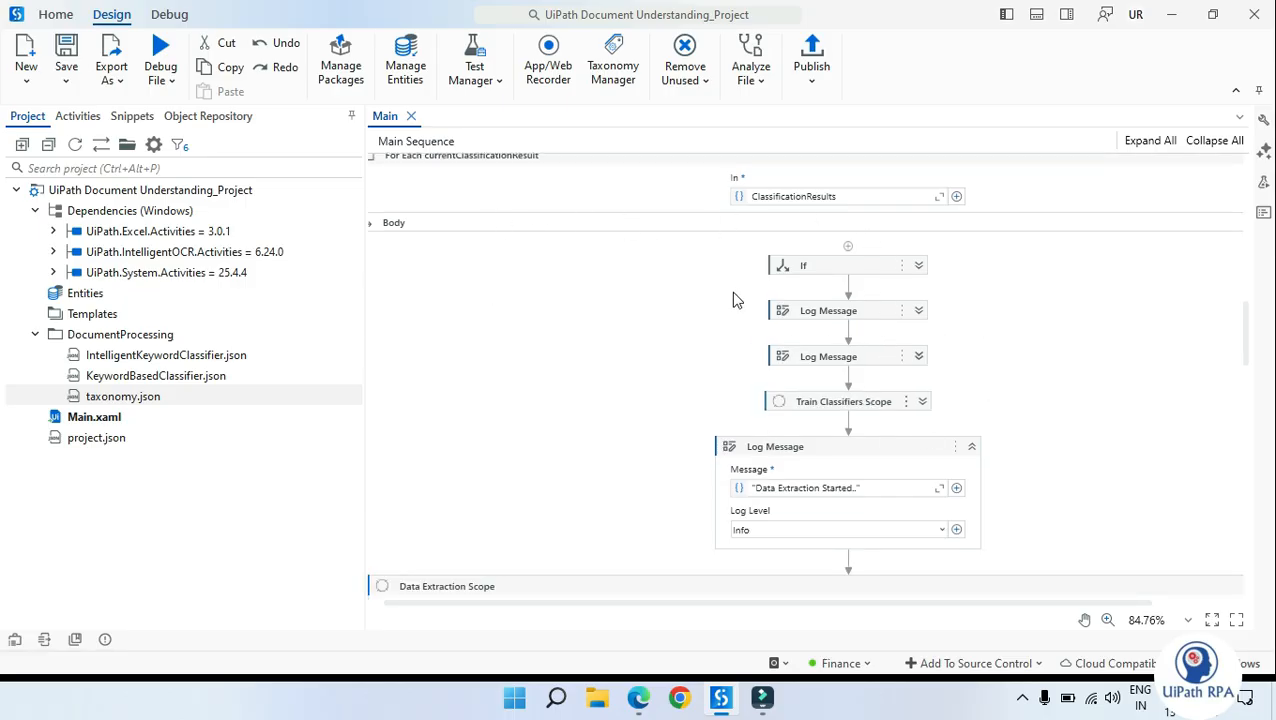
pyautogui.scroll(-7, 735, 300)
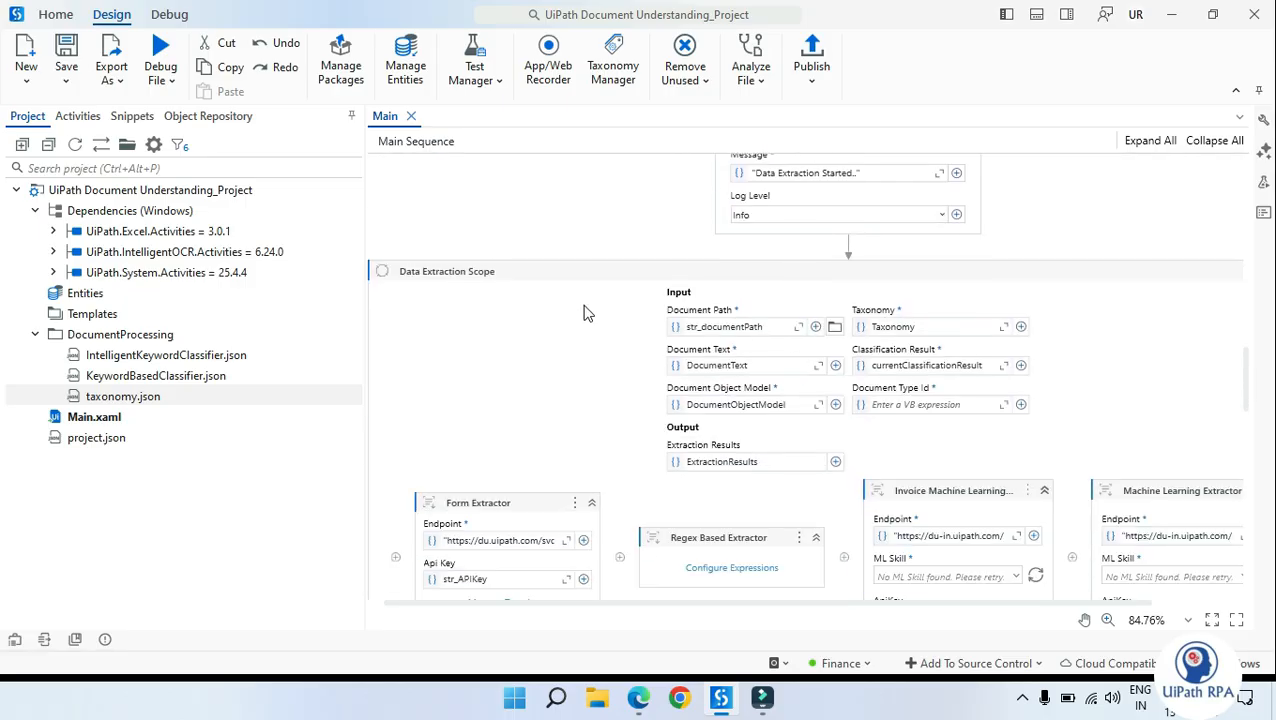
pyautogui.click(585, 313)
pyautogui.scroll(-2, 512, 350)
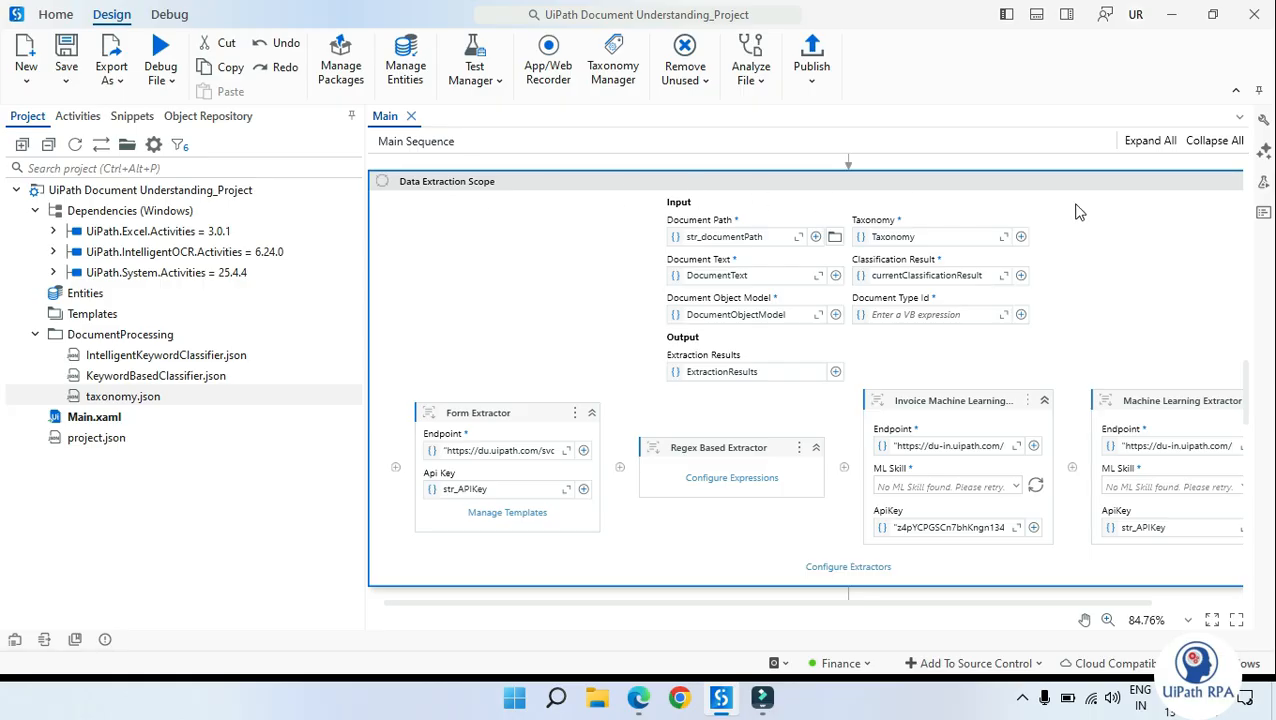
pyautogui.click(483, 287)
pyautogui.click(517, 422)
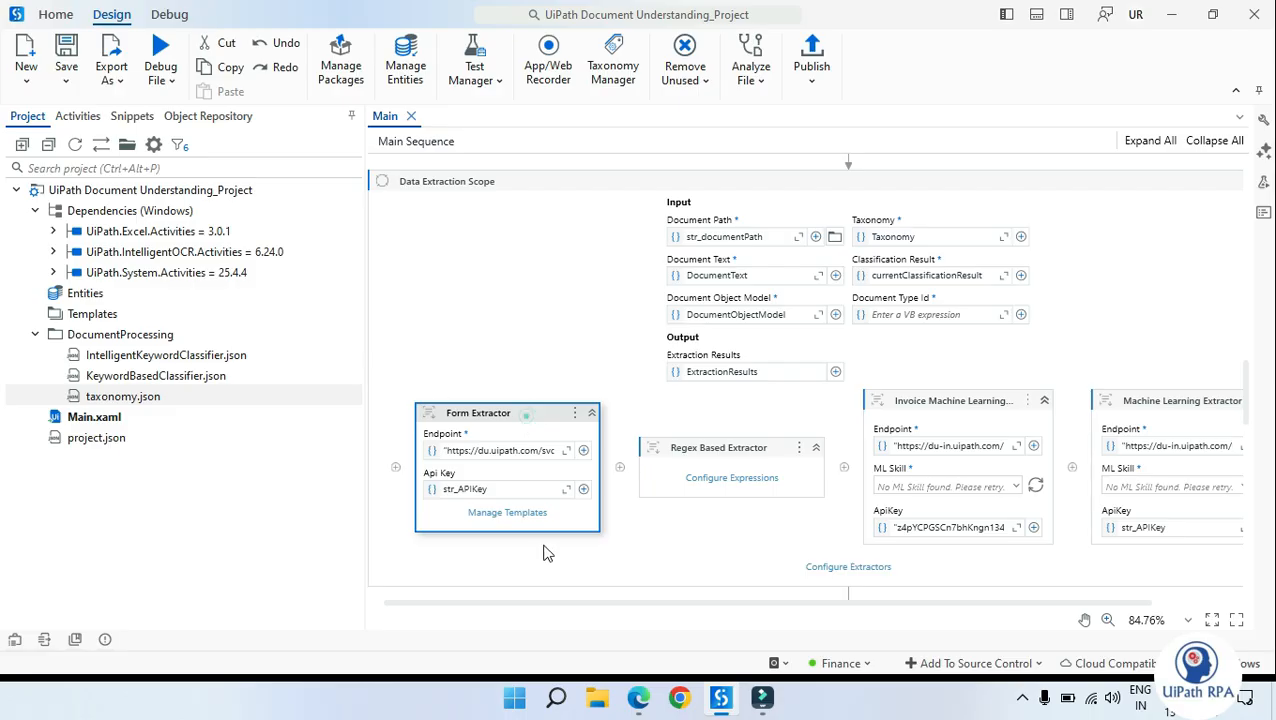
pyautogui.click(521, 513)
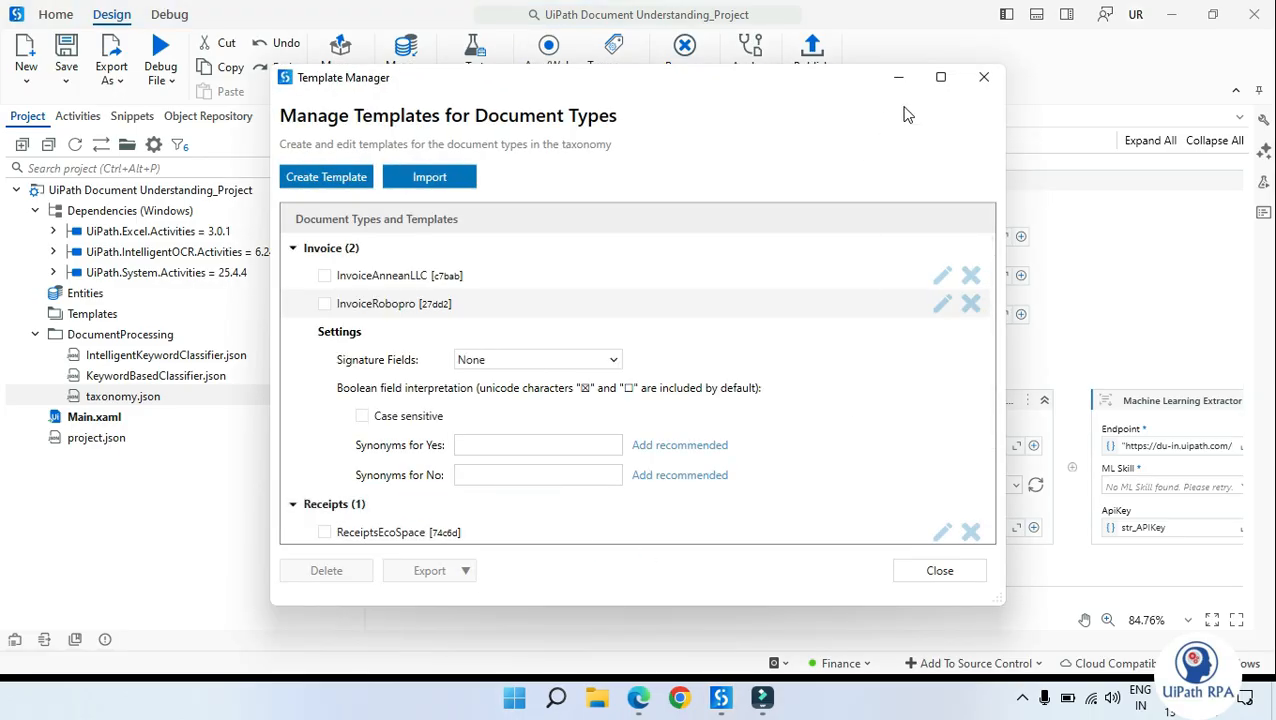
pyautogui.click(932, 80)
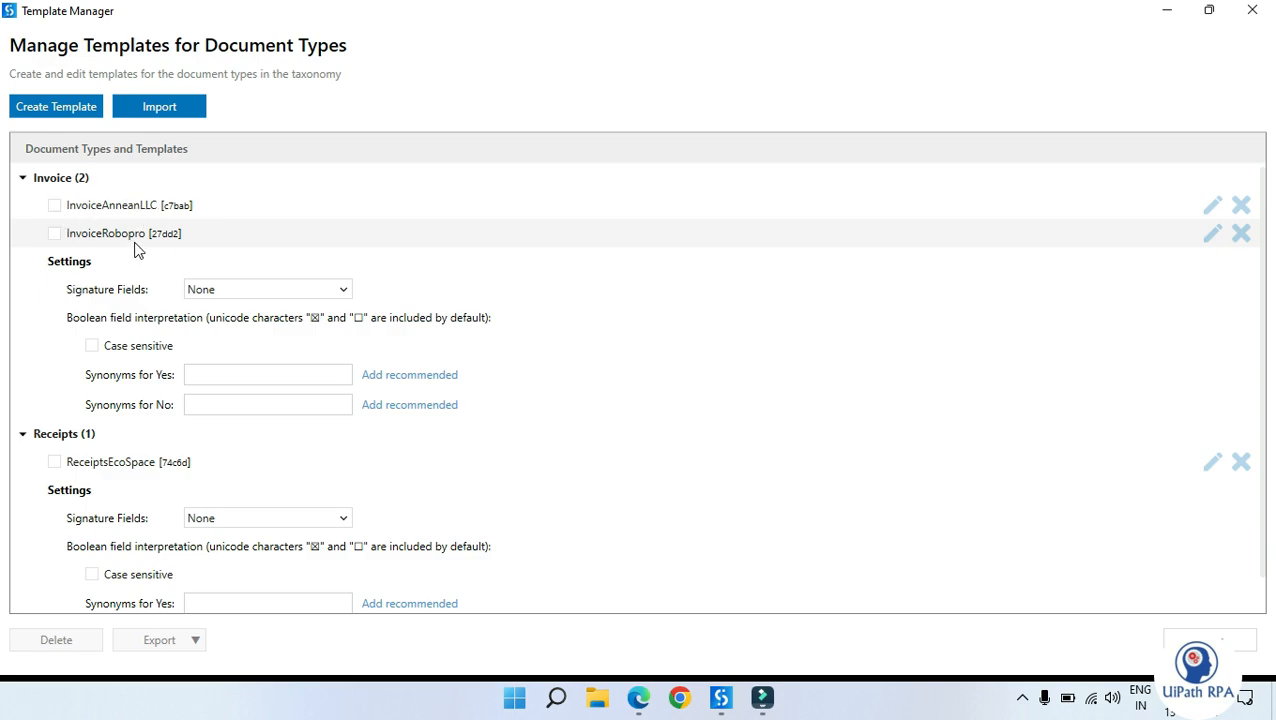
# Switch to Edge to examine the header fields and line-item table of Invoice 1.pdf, and return to the Template Manager
pyautogui.click(638, 697)
pyautogui.scroll(5, 614, 231)
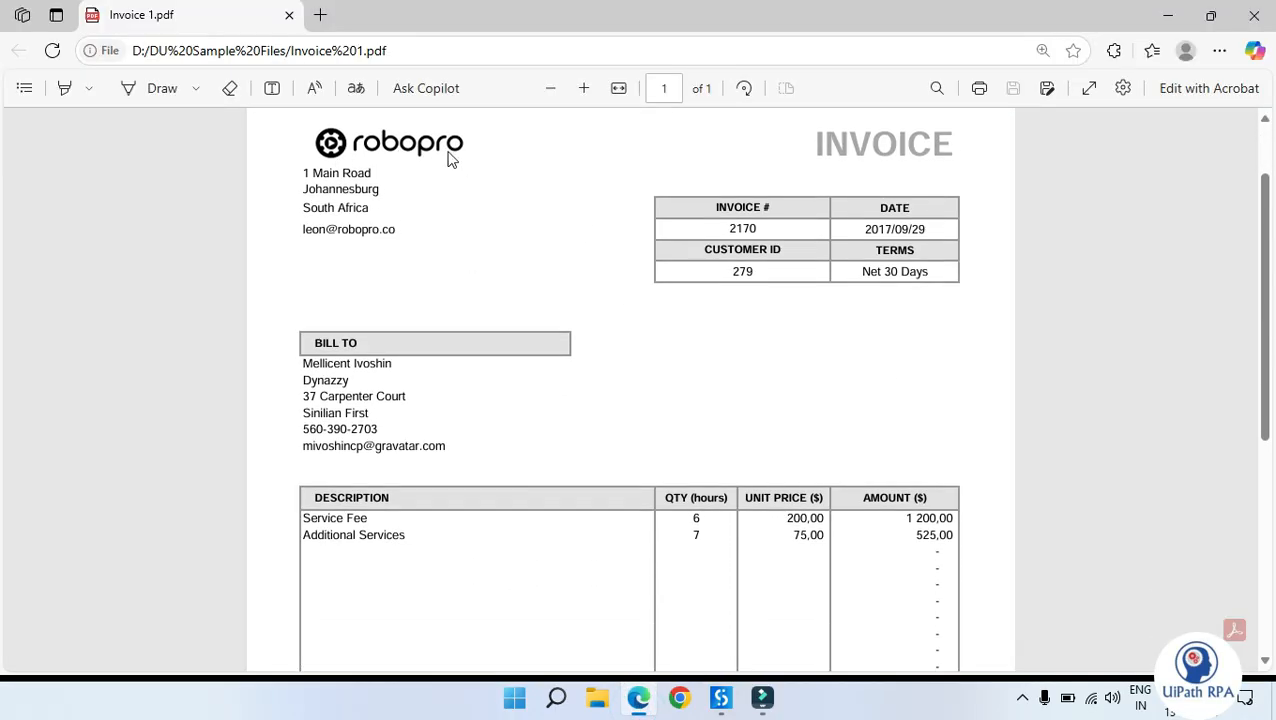
pyautogui.scroll(-5, 549, 424)
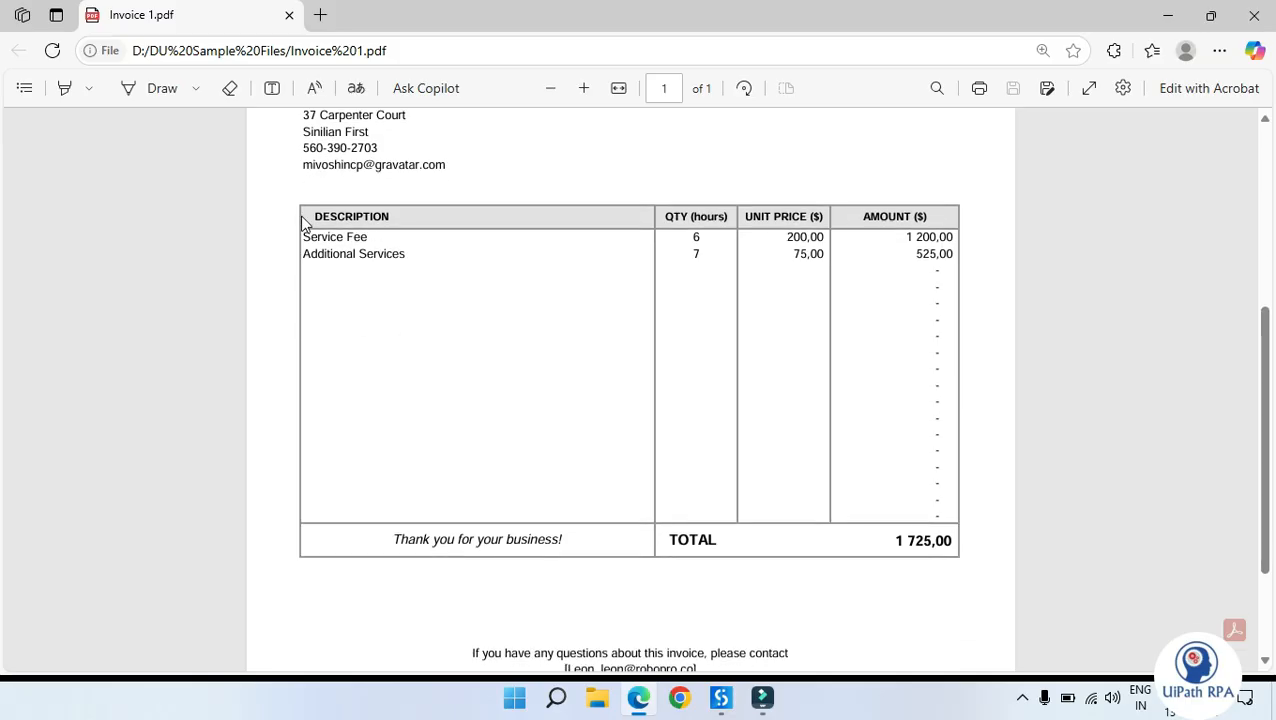
pyautogui.click(298, 210)
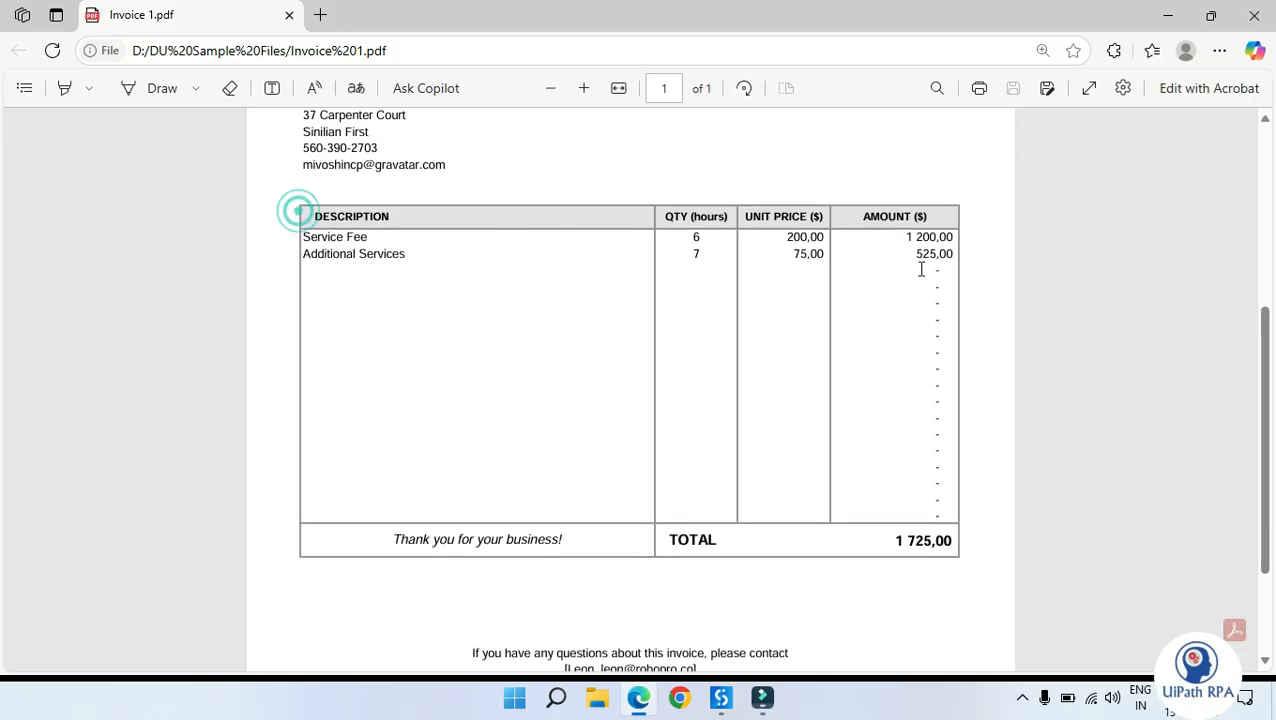
pyautogui.click(740, 378)
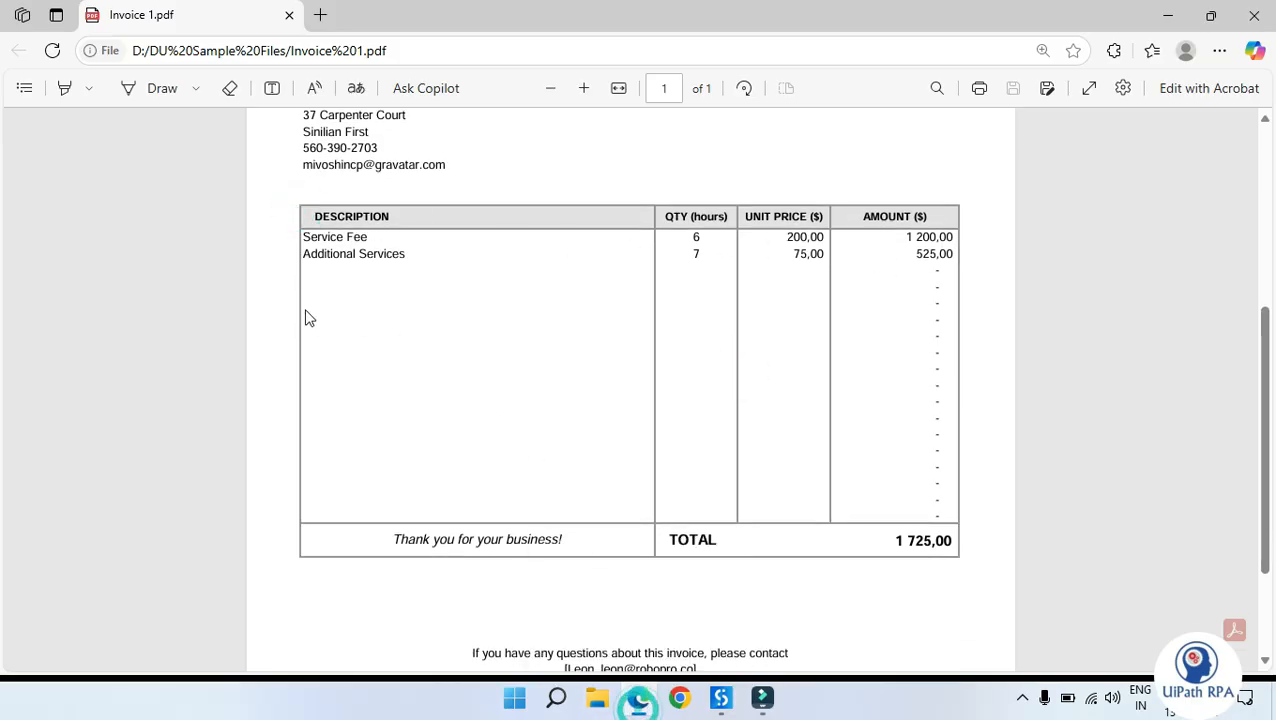
pyautogui.click(721, 697)
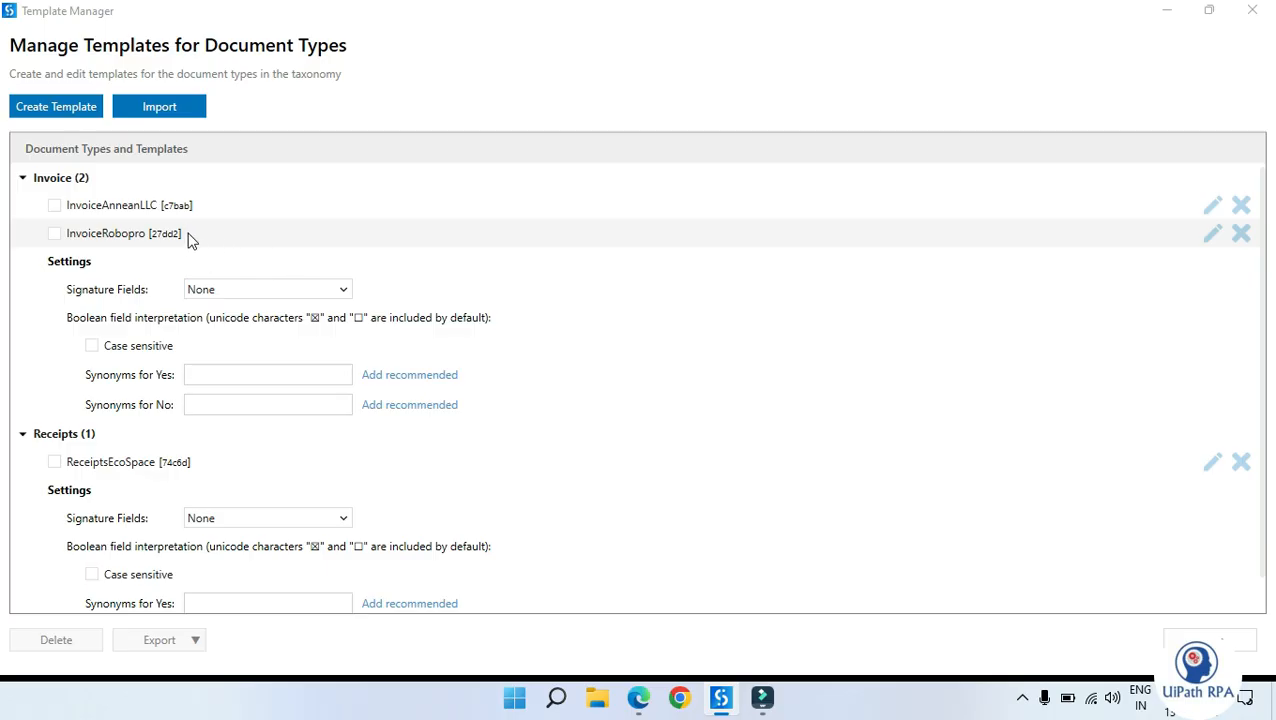
pyautogui.click(638, 697)
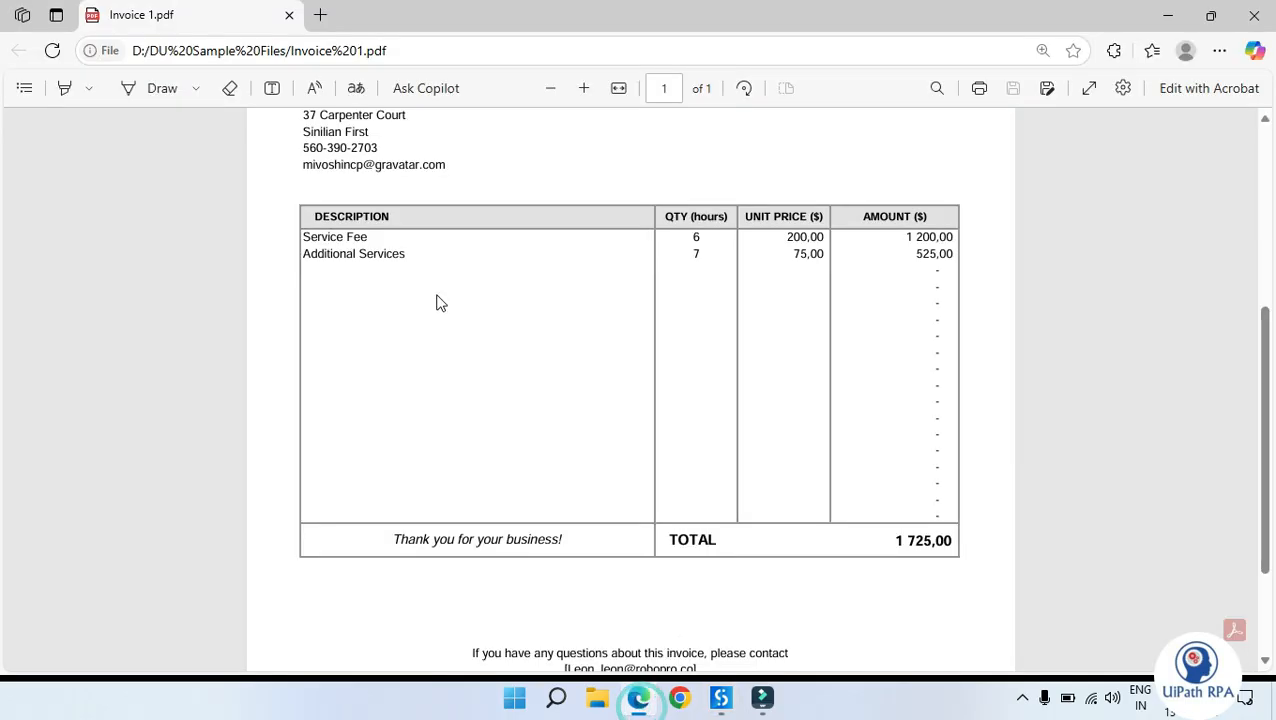
pyautogui.scroll(4, 746, 315)
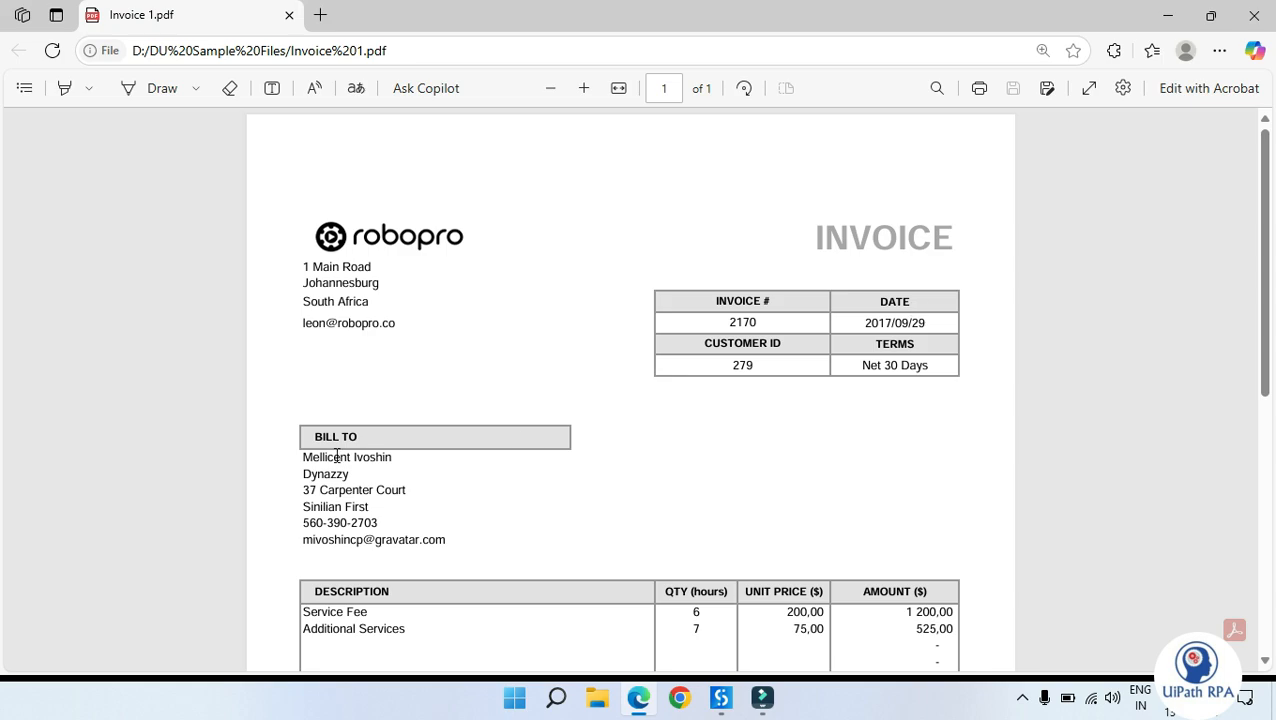
pyautogui.scroll(-5, 337, 456)
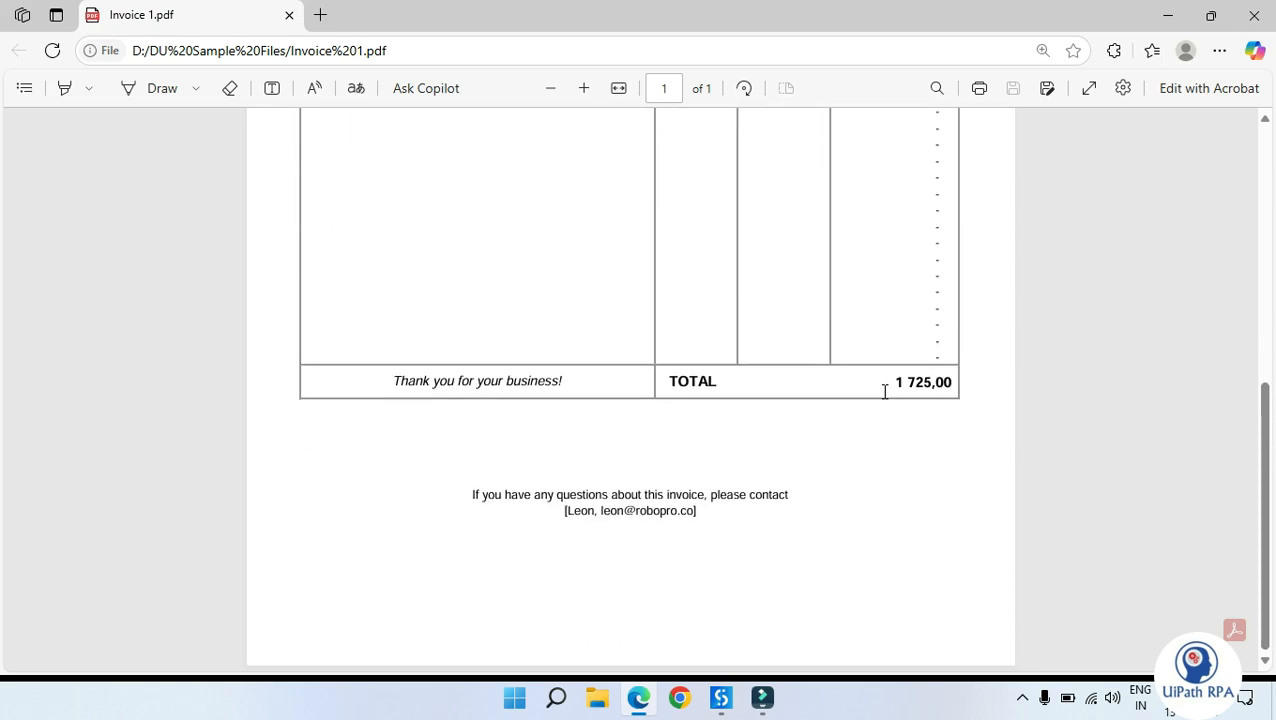
pyautogui.scroll(2, 378, 259)
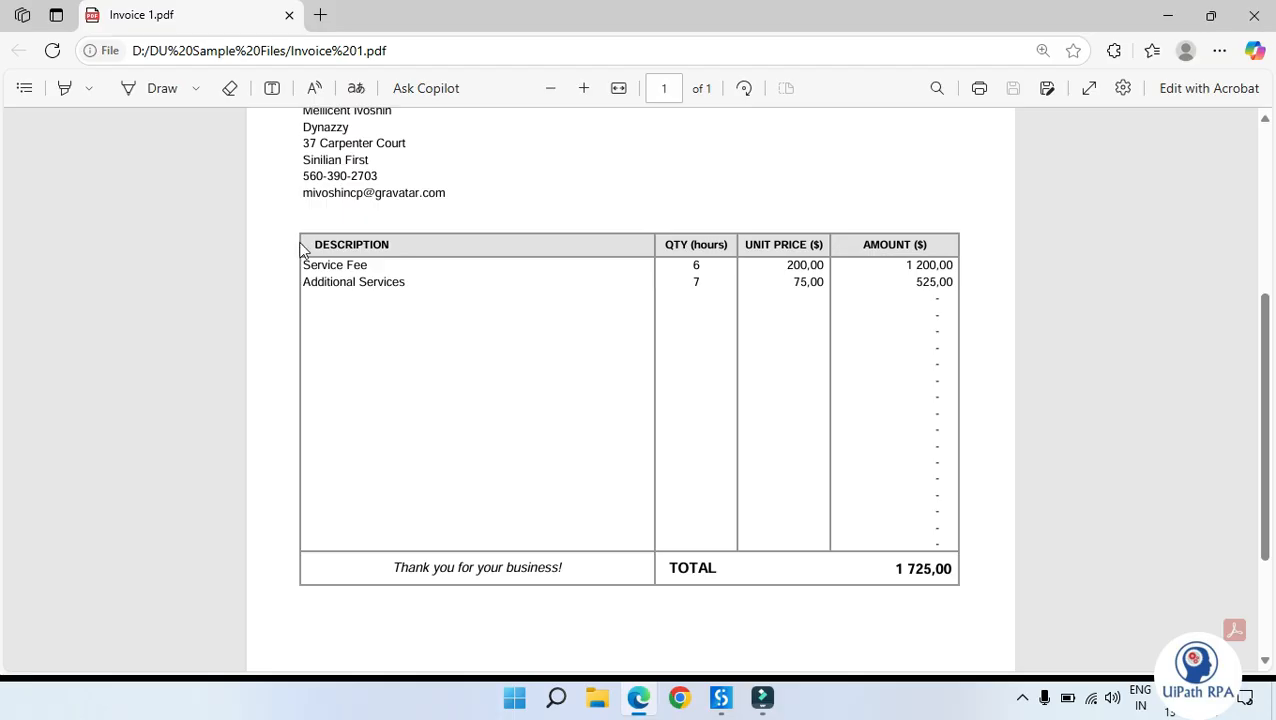
pyautogui.hotkey('alt', 'Tab')
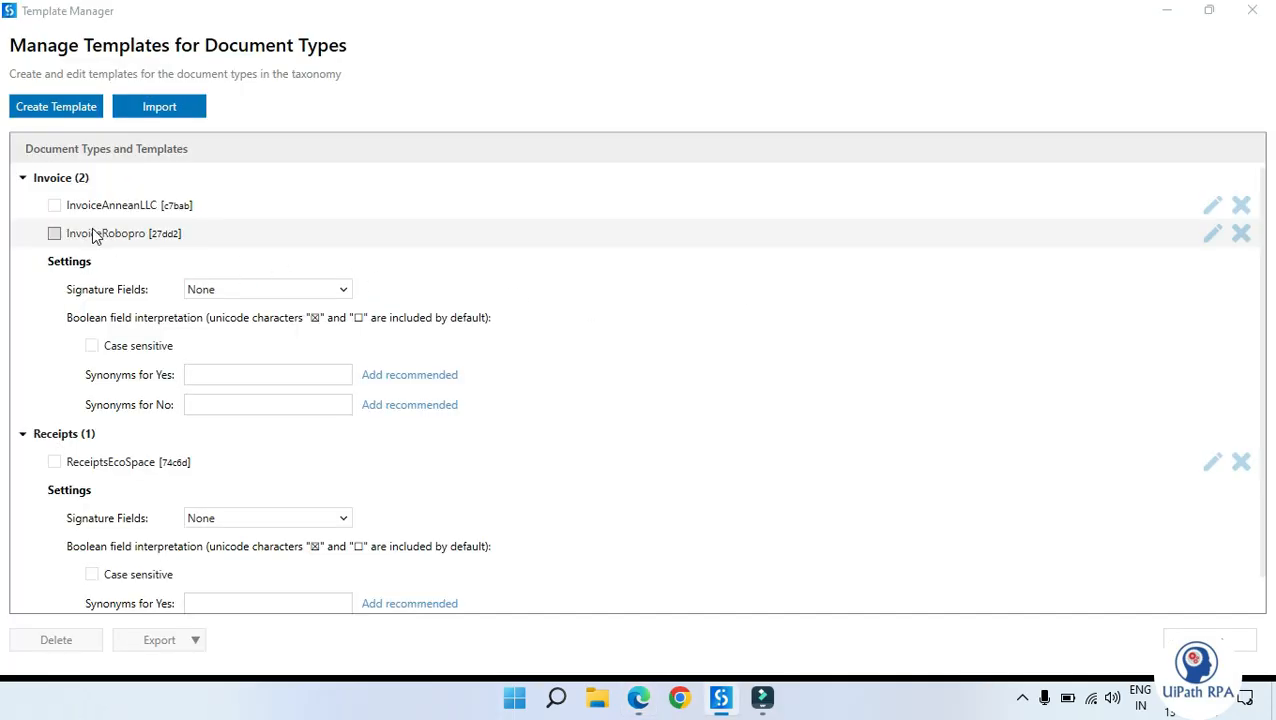
# Open the InvoiceRobopro template for editing in a maximized window and show the table of its TableData field
pyautogui.click(1214, 238)
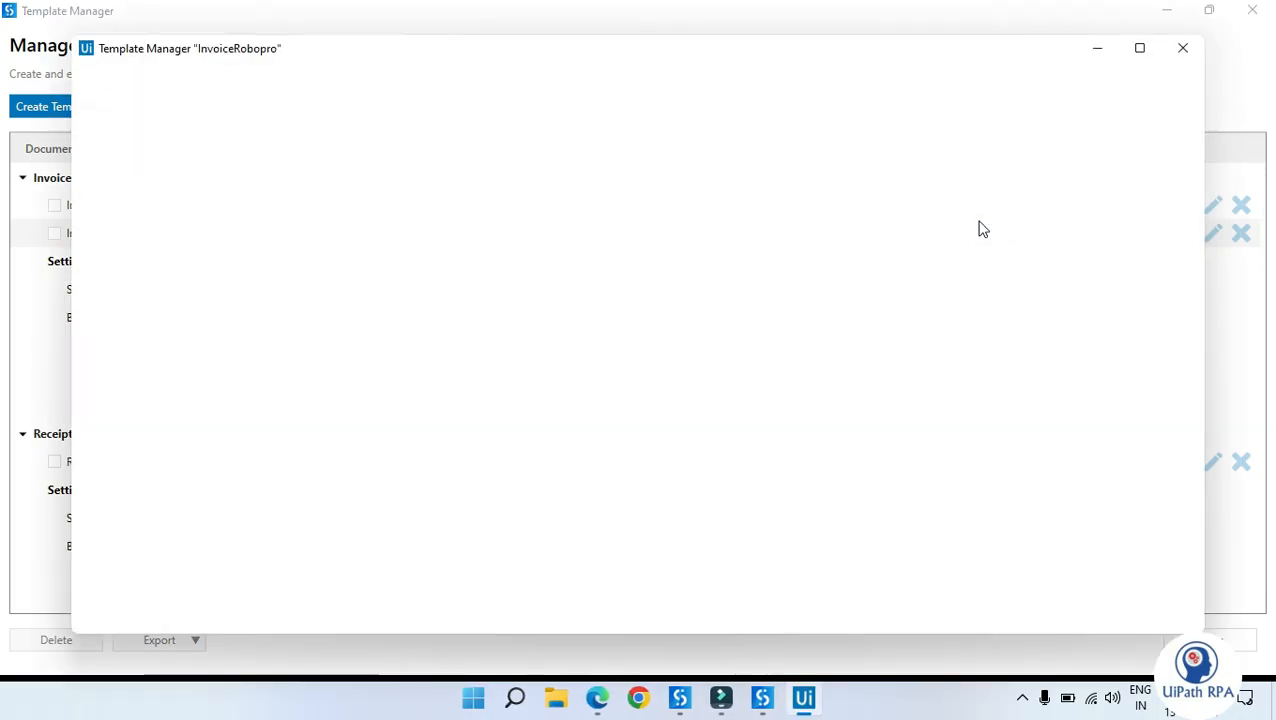
pyautogui.click(1144, 50)
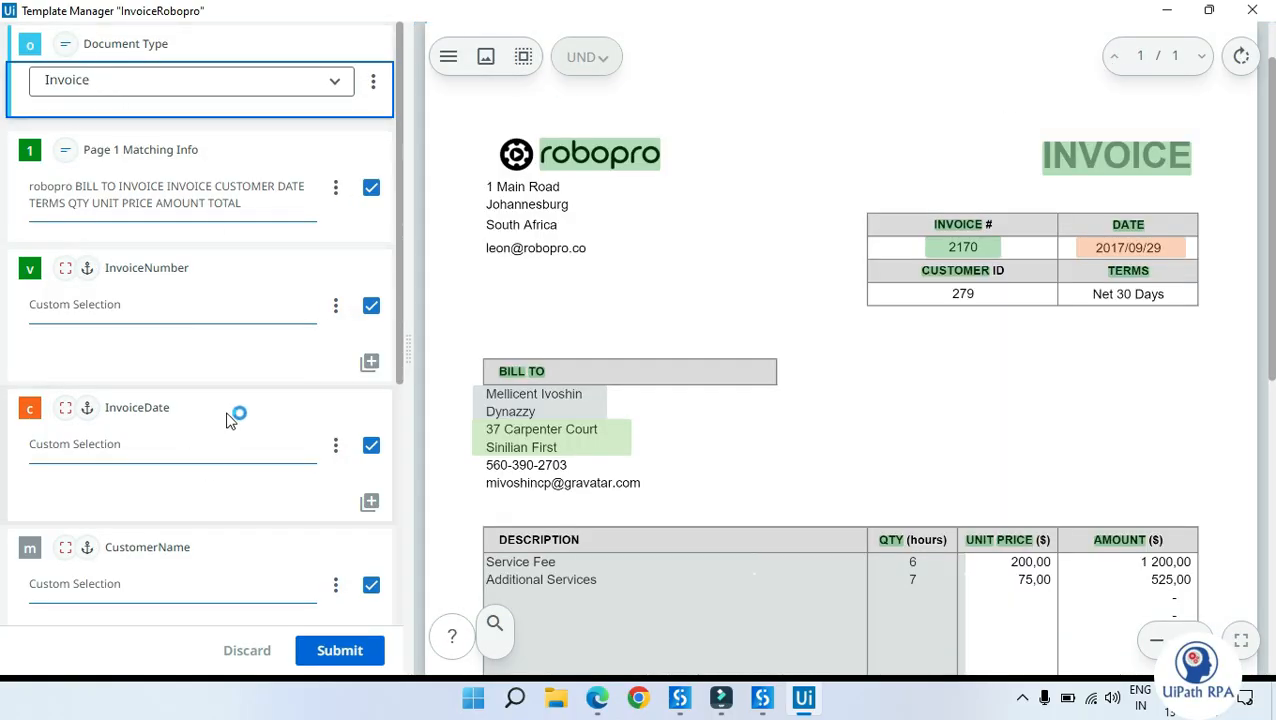
pyautogui.scroll(-4, 226, 420)
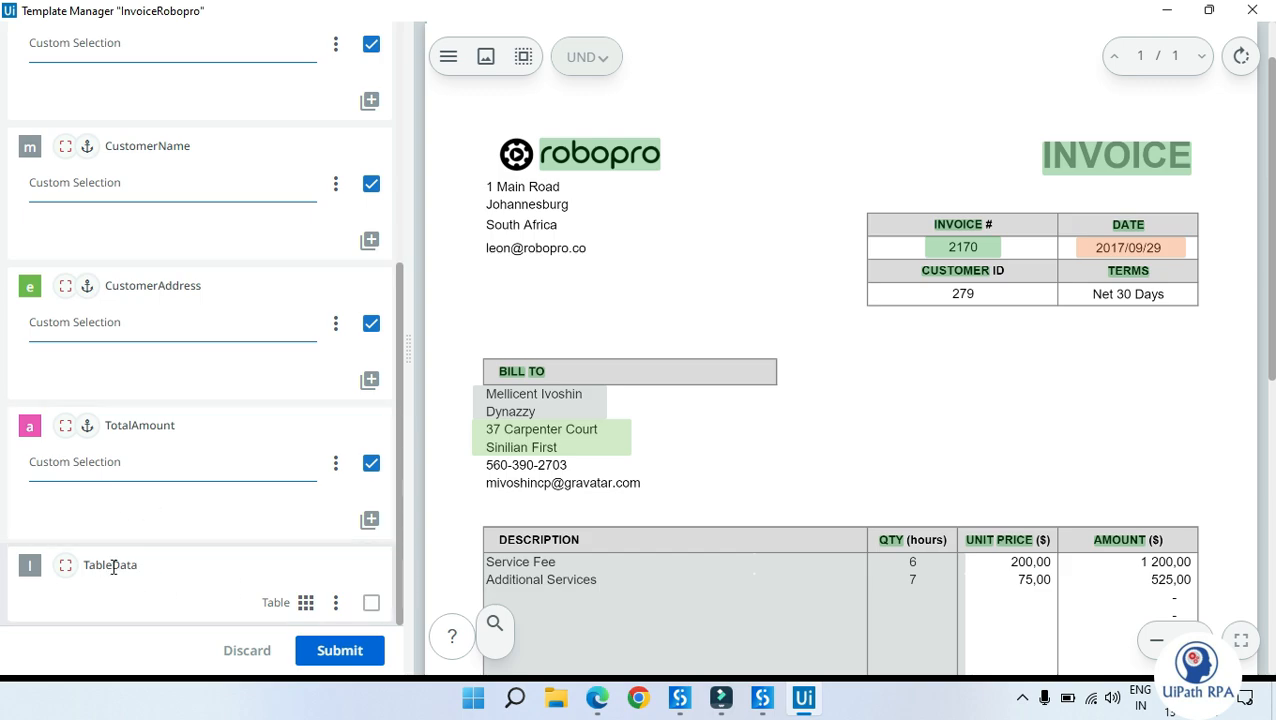
pyautogui.click(305, 603)
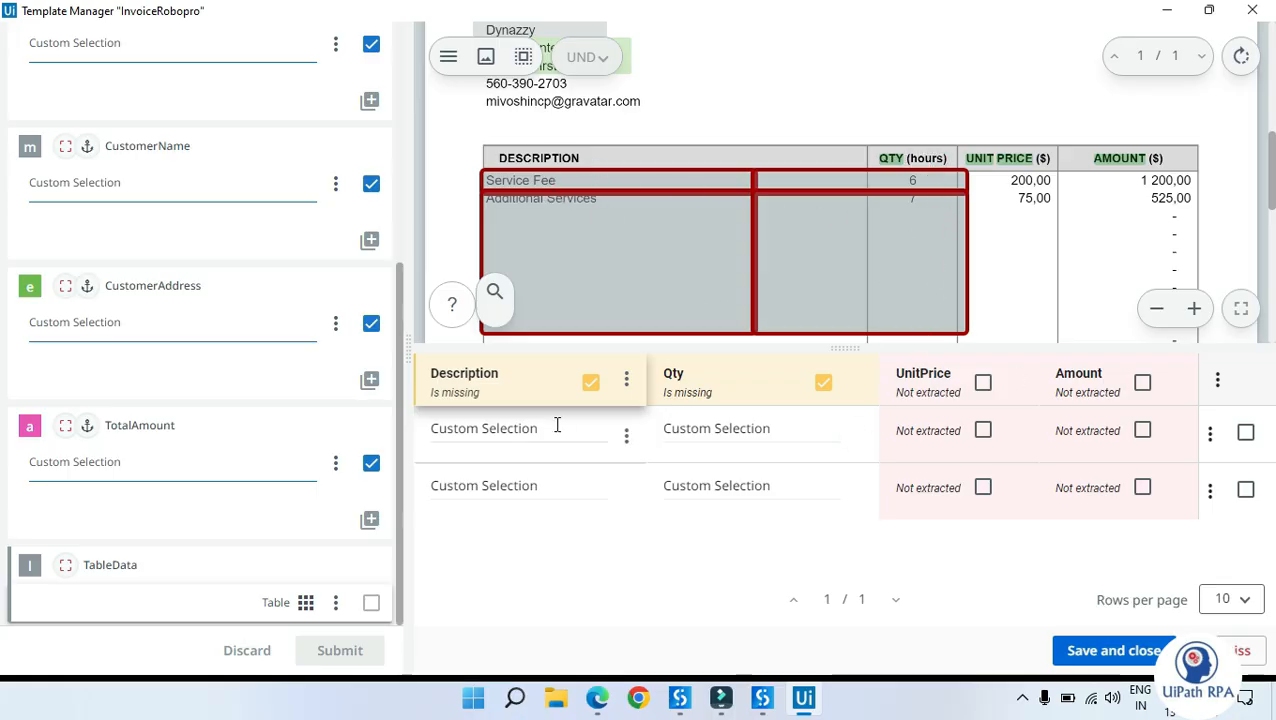
# Examine which document areas the Description, Qty, UnitPrice and Amount cells of both TableData rows cover
pyautogui.click(499, 431)
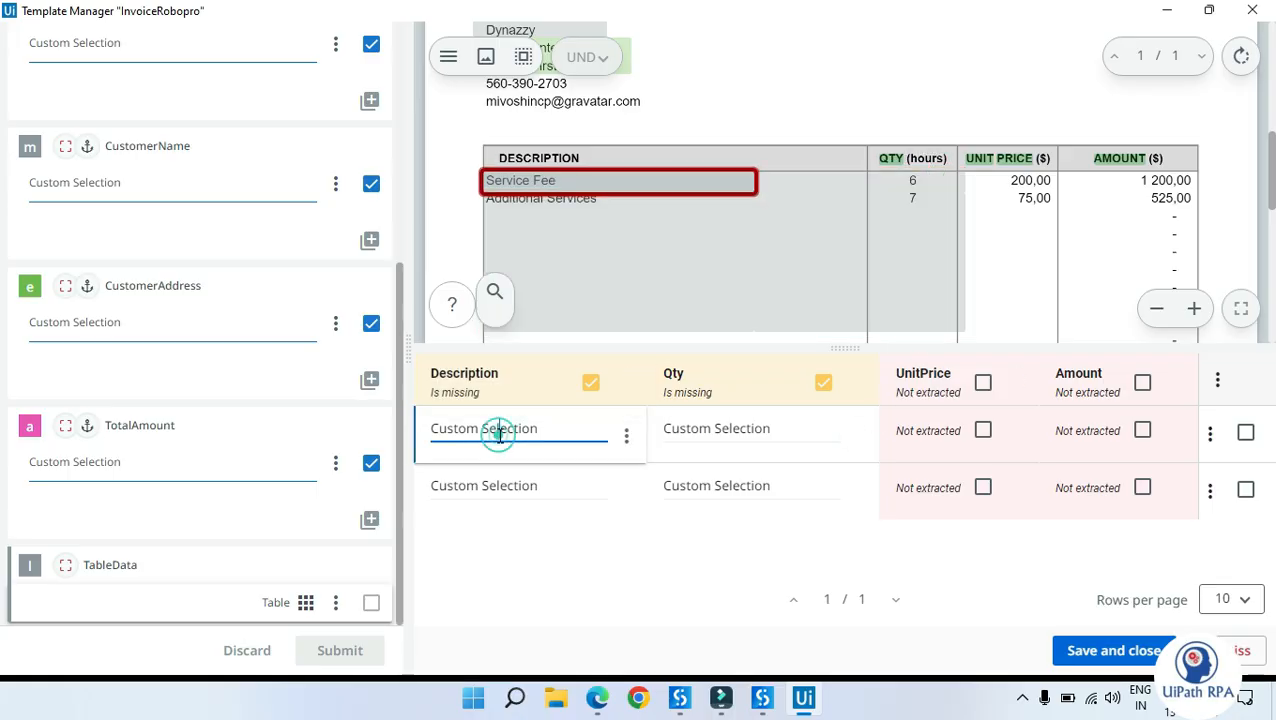
pyautogui.click(730, 431)
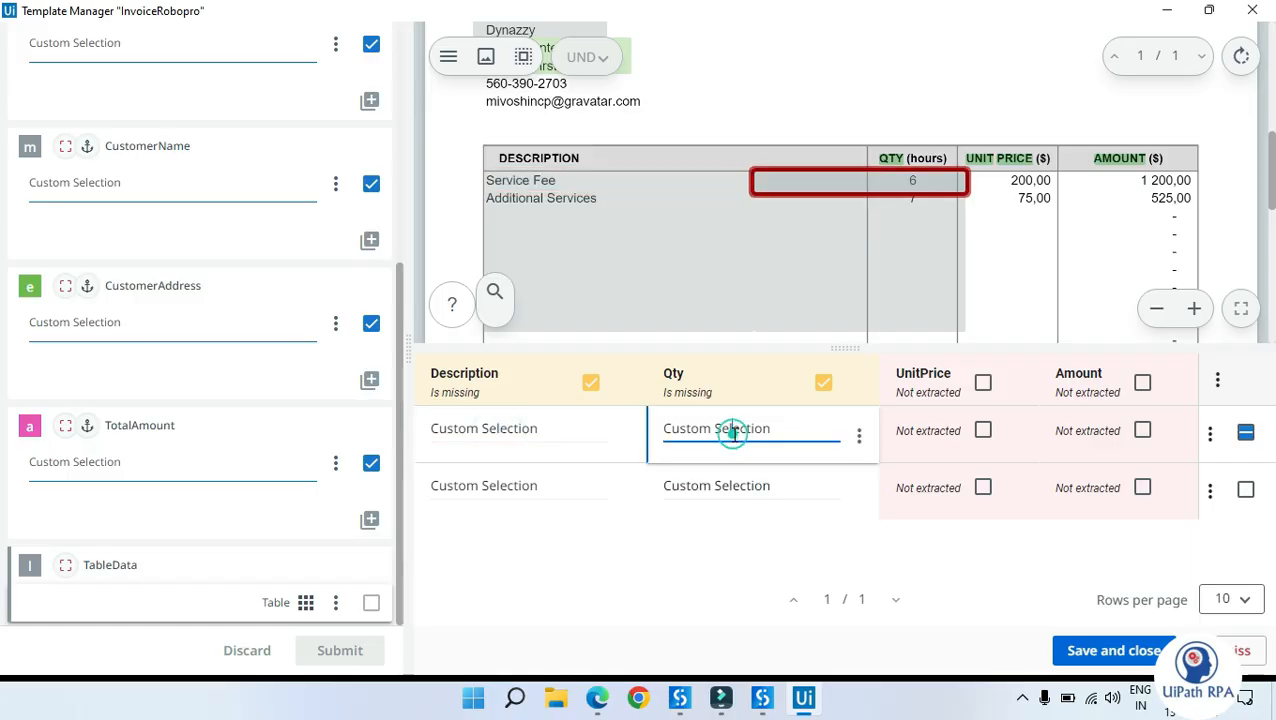
pyautogui.click(905, 430)
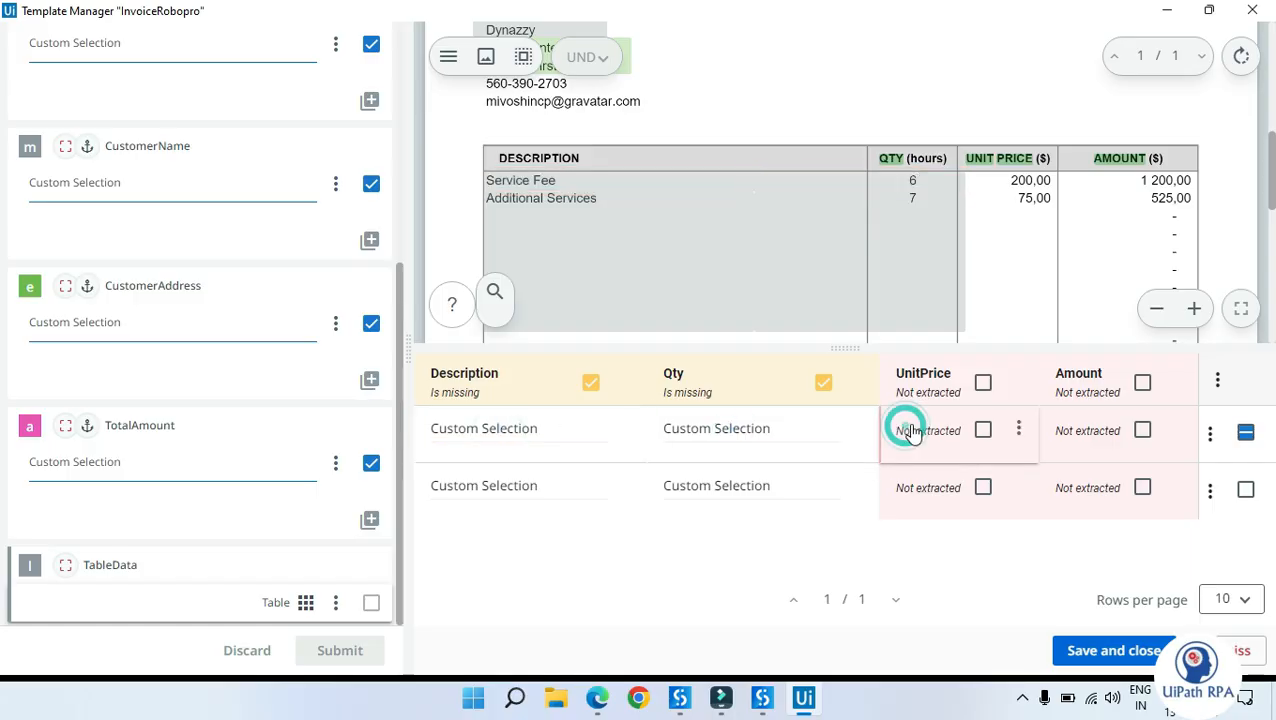
pyautogui.click(1094, 436)
pyautogui.click(513, 489)
pyautogui.click(762, 487)
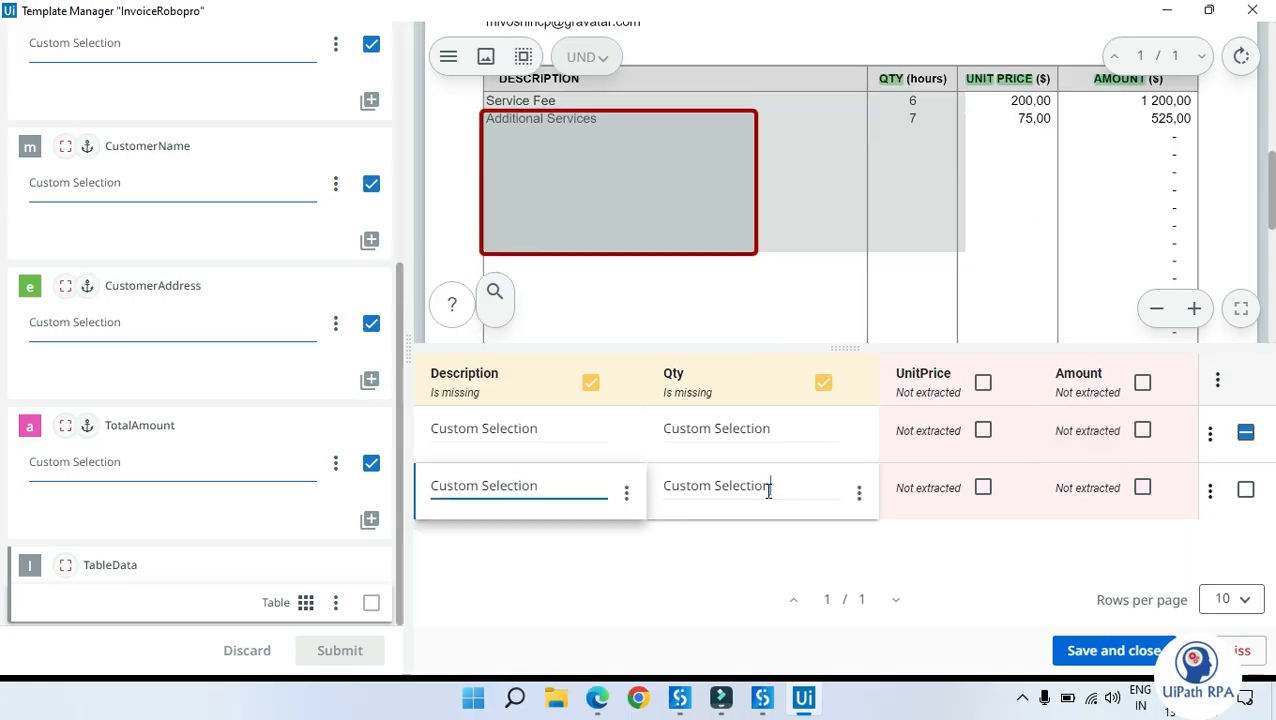
pyautogui.click(983, 488)
pyautogui.click(985, 492)
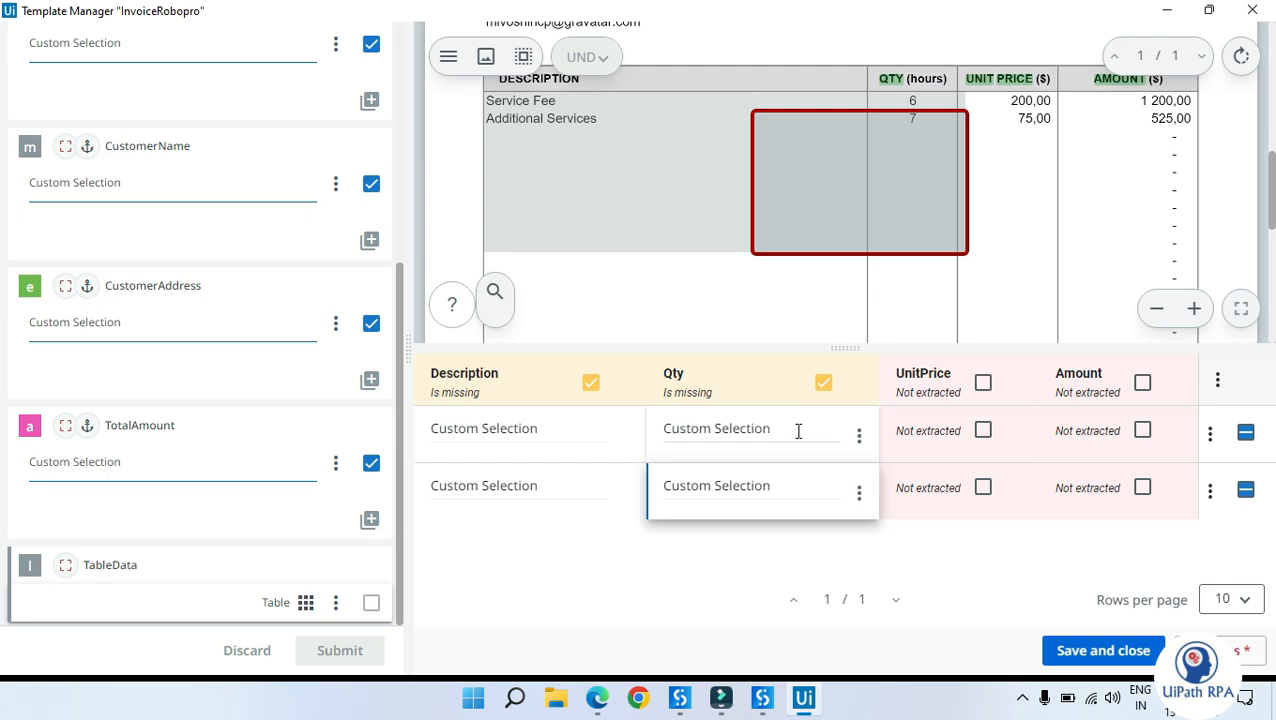
# Remove the existing value of TableData in the InvoiceRobopro template and clear the field's check mark
pyautogui.click(336, 602)
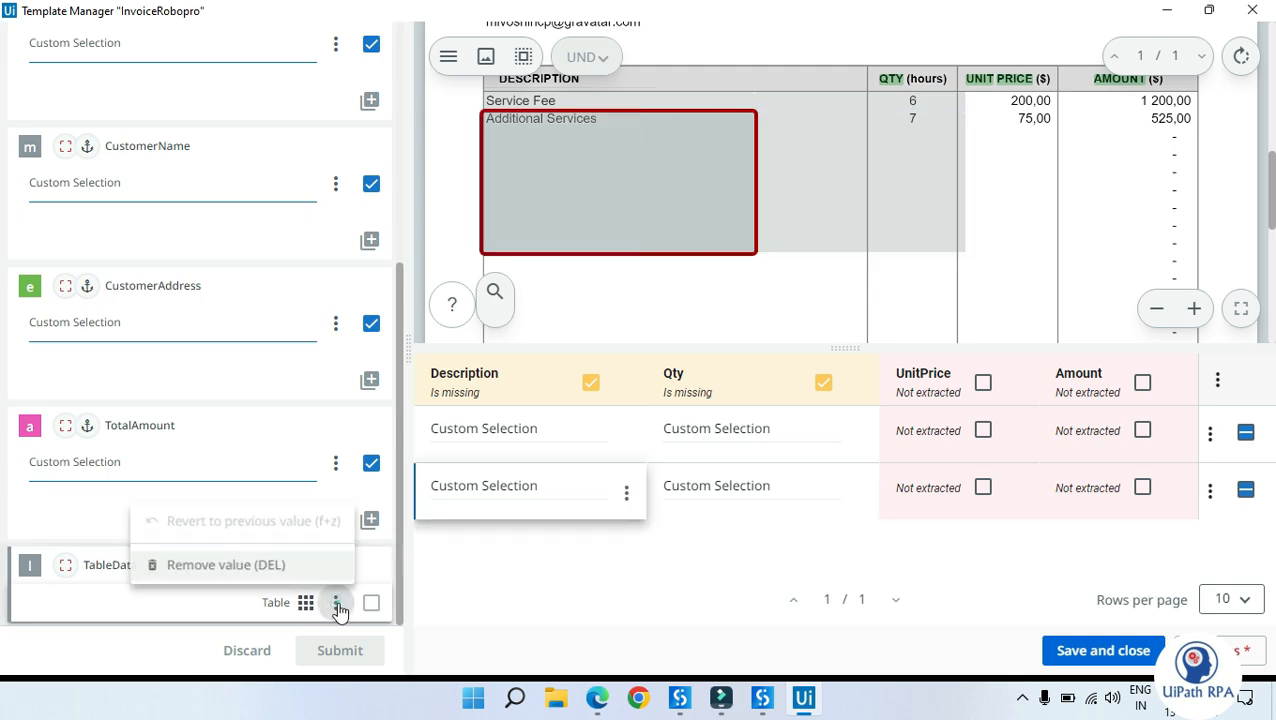
pyautogui.click(270, 570)
pyautogui.click(524, 522)
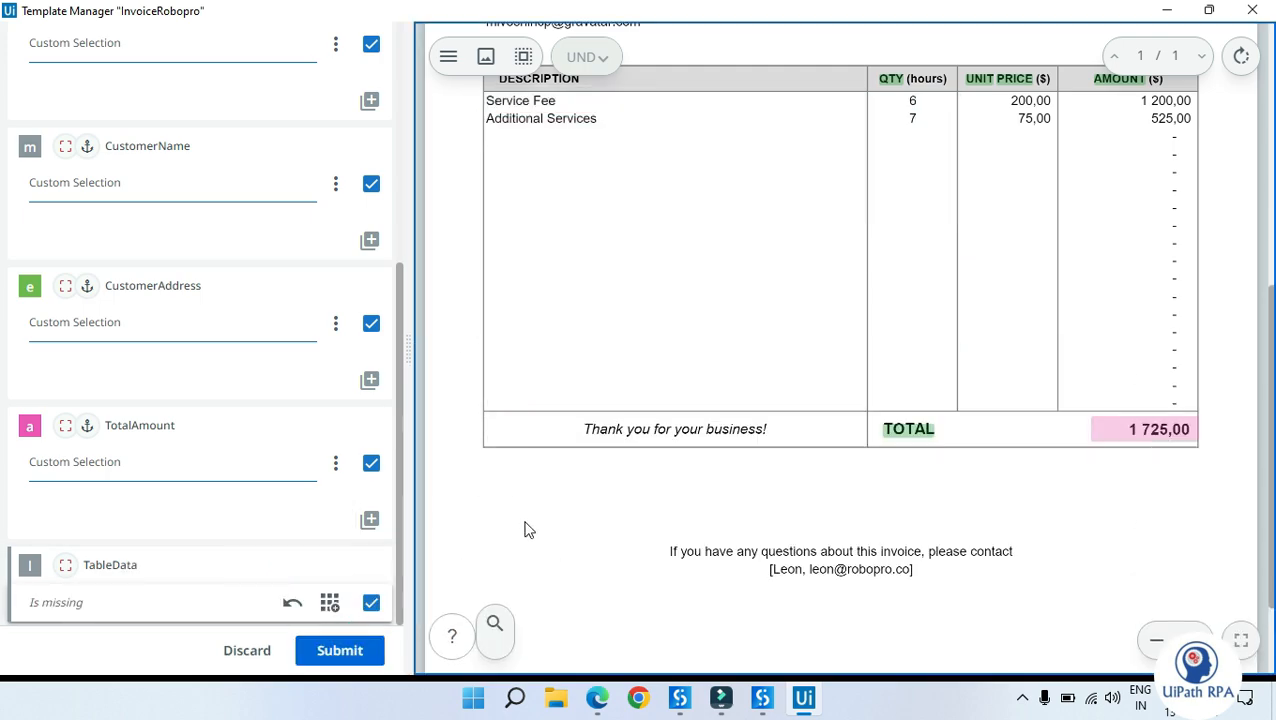
pyautogui.click(371, 604)
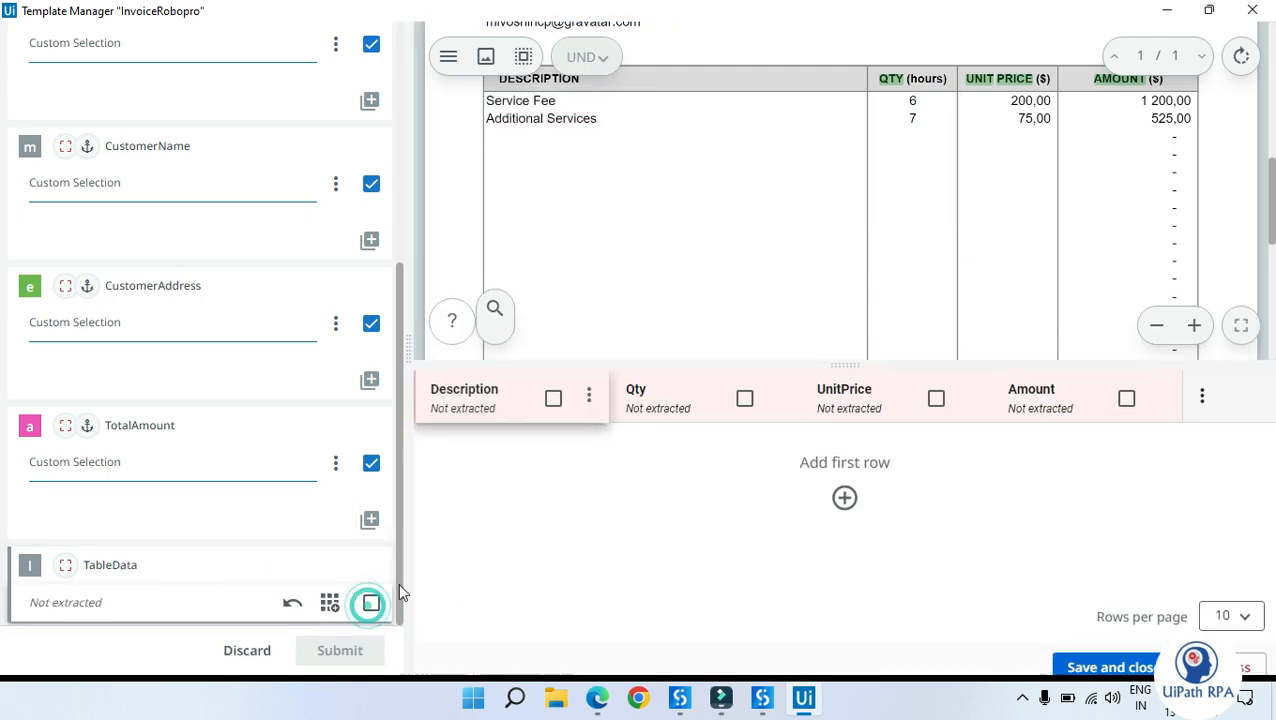
# Show the empty TableData table and enlarge the document view above it until the invoice's TOTAL row is visible
pyautogui.click(330, 604)
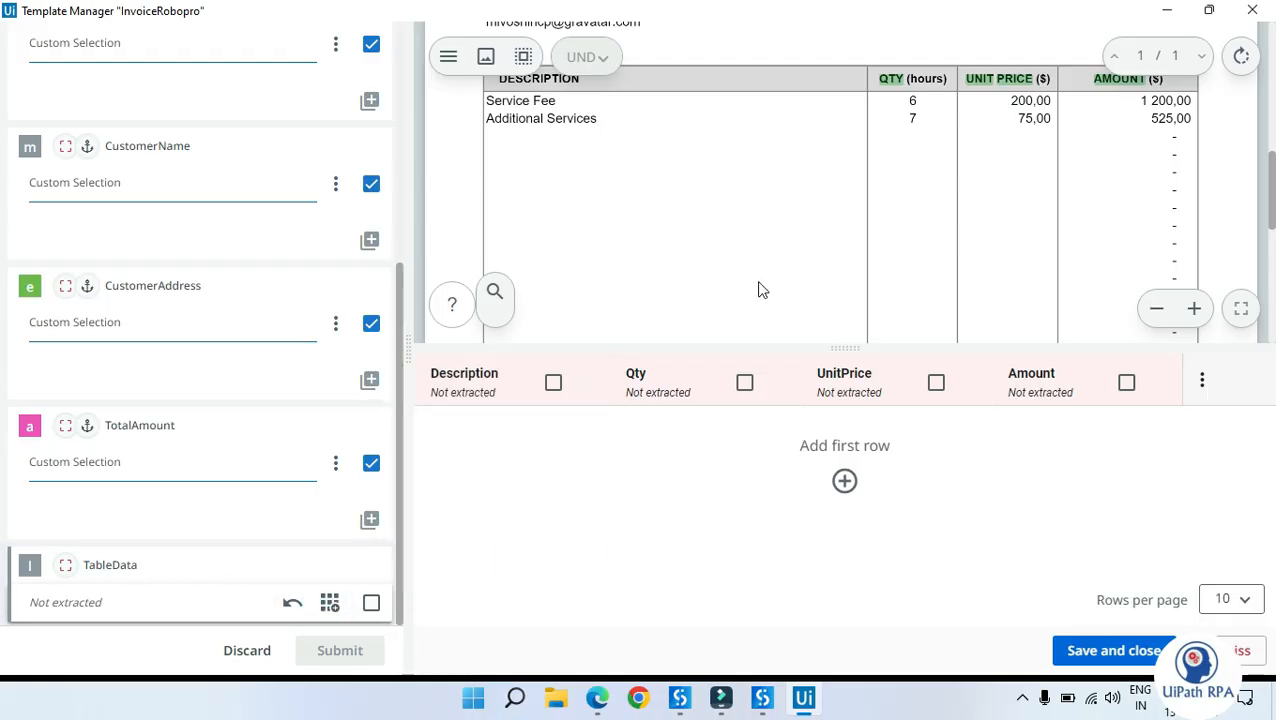
pyautogui.scroll(3, 768, 284)
pyautogui.scroll(-3, 700, 275)
pyautogui.moveTo(795, 355); pyautogui.dragTo(760, 466)
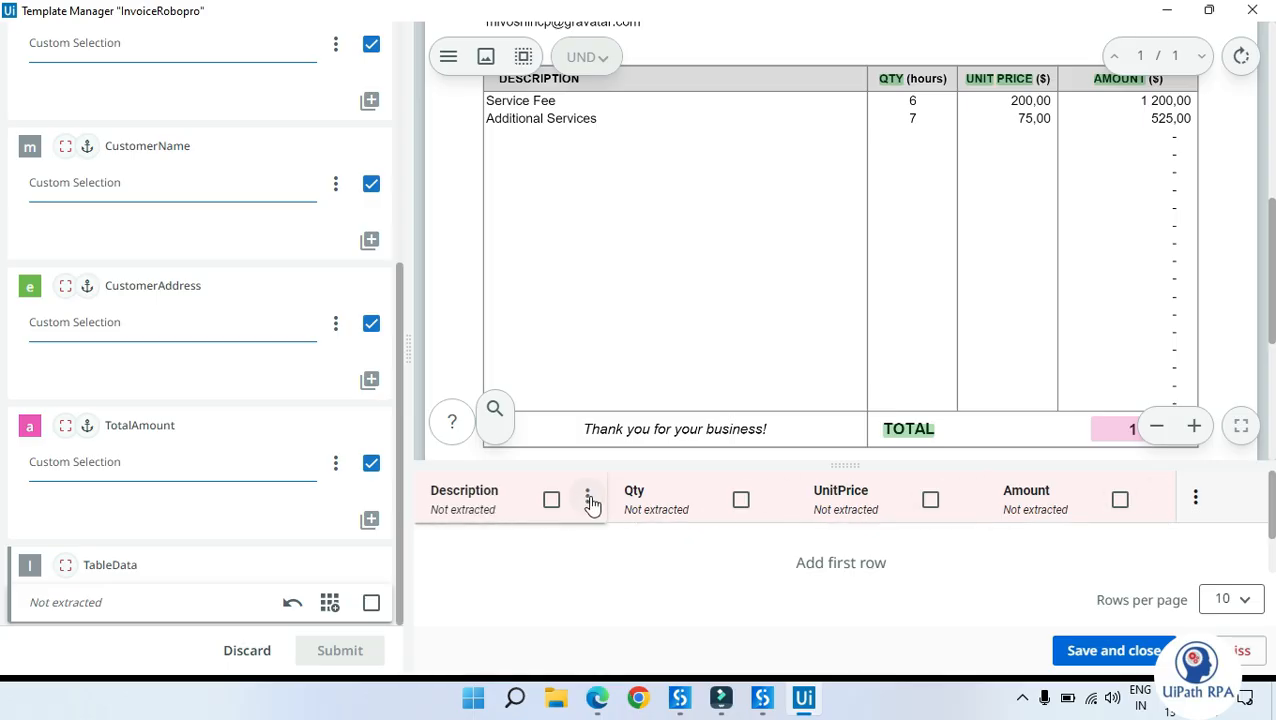
pyautogui.click(587, 503)
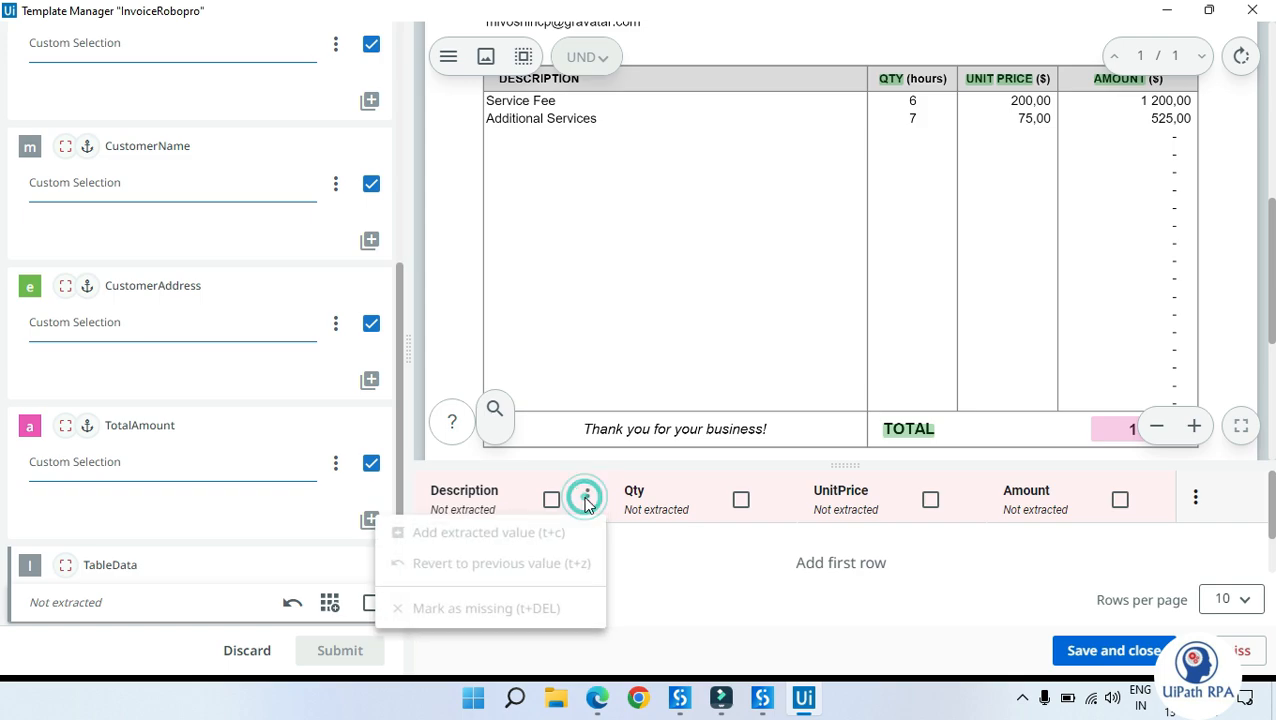
pyautogui.click(703, 589)
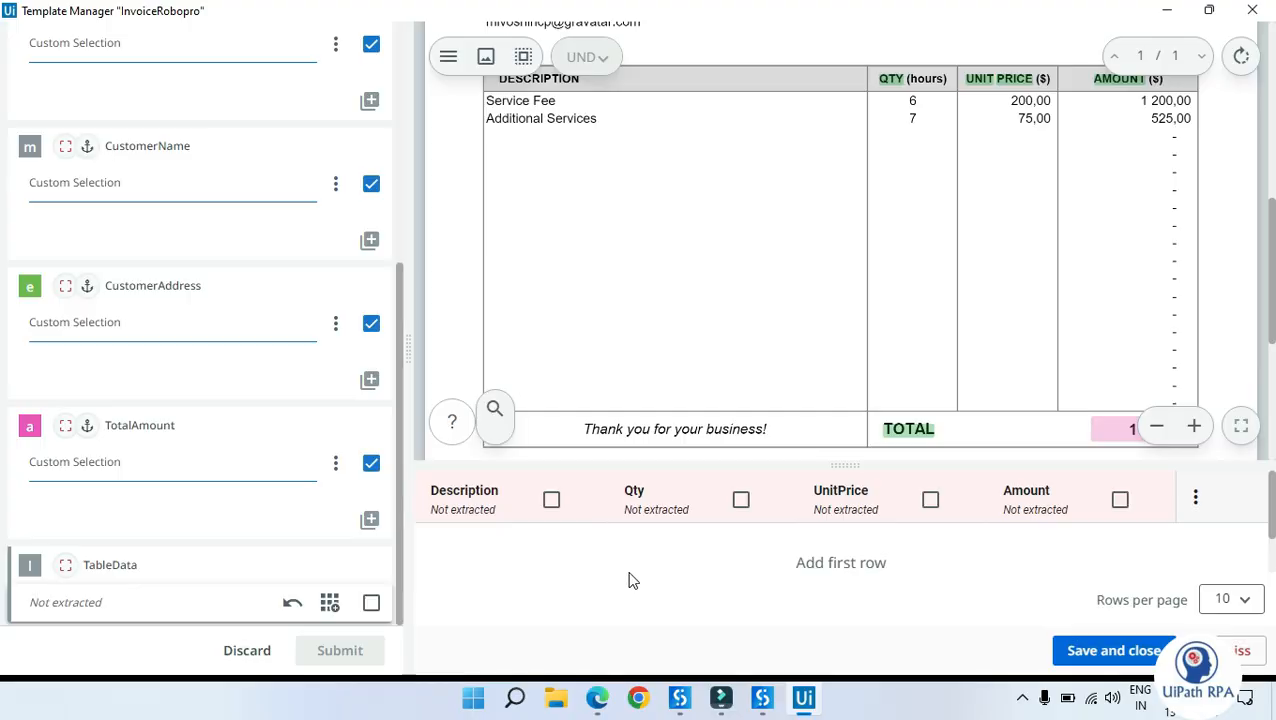
# Extract a new table for TableData by marking the line-item area from below the DESCRIPTION header down to above the TOTAL row
pyautogui.click(1195, 497)
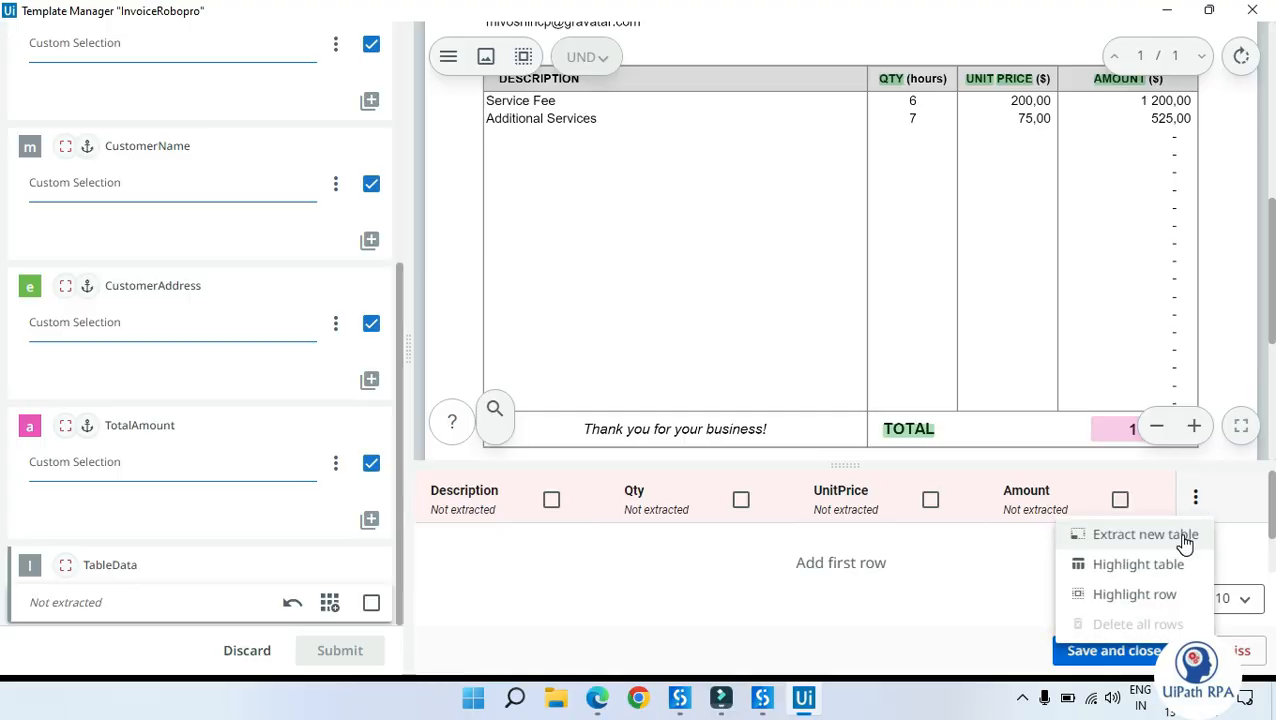
pyautogui.click(1185, 536)
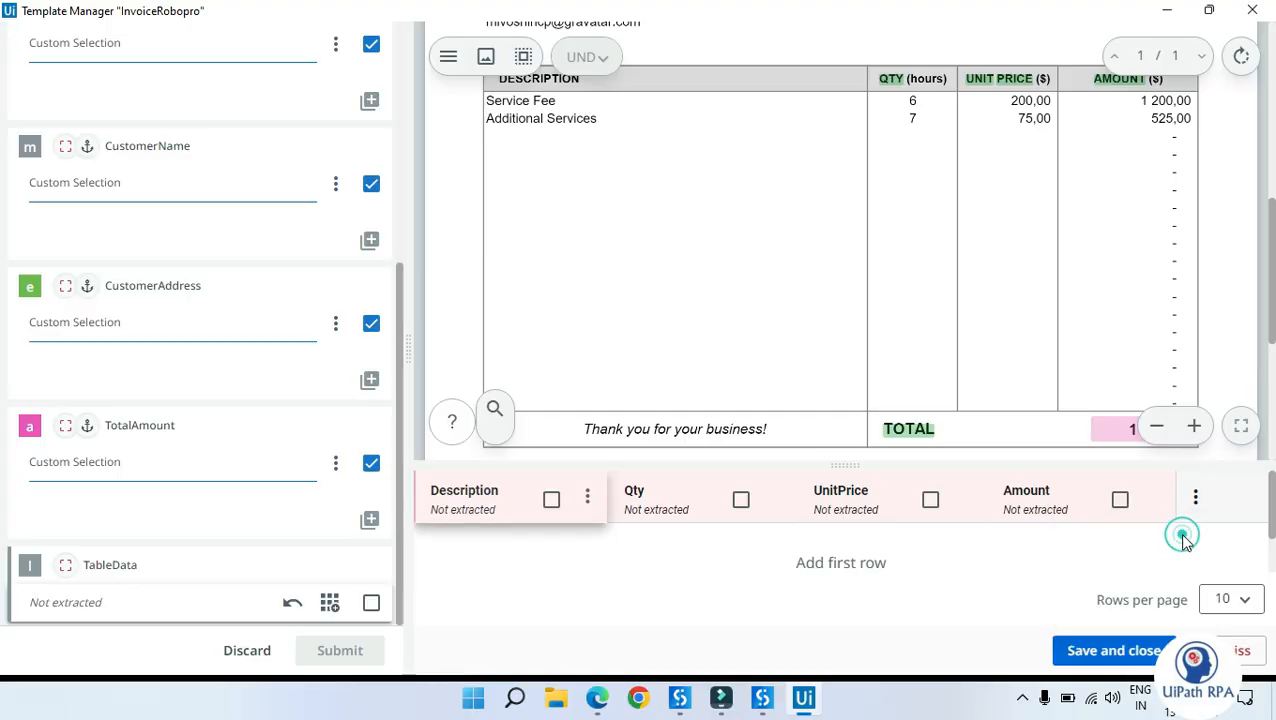
pyautogui.click(1160, 432)
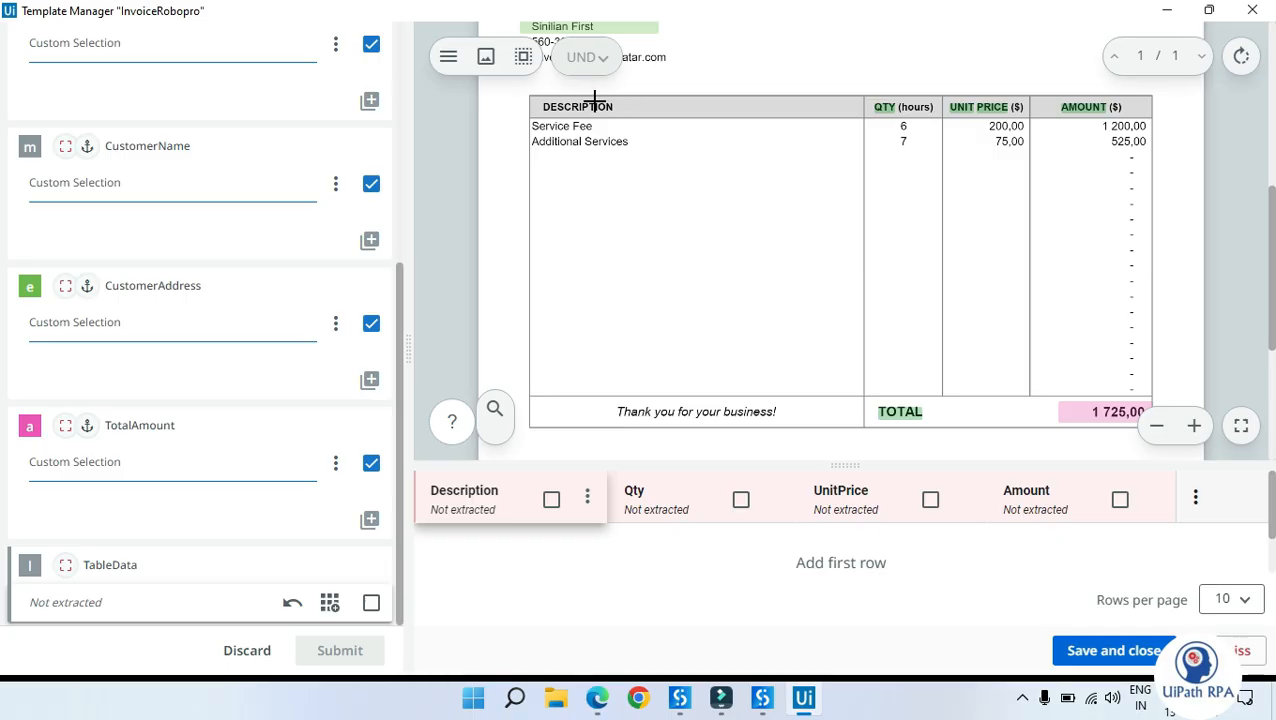
pyautogui.click(1195, 498)
pyautogui.click(1201, 535)
pyautogui.moveTo(530, 119); pyautogui.dragTo(1152, 394)
pyautogui.moveTo(1152, 392); pyautogui.dragTo(1152, 394)
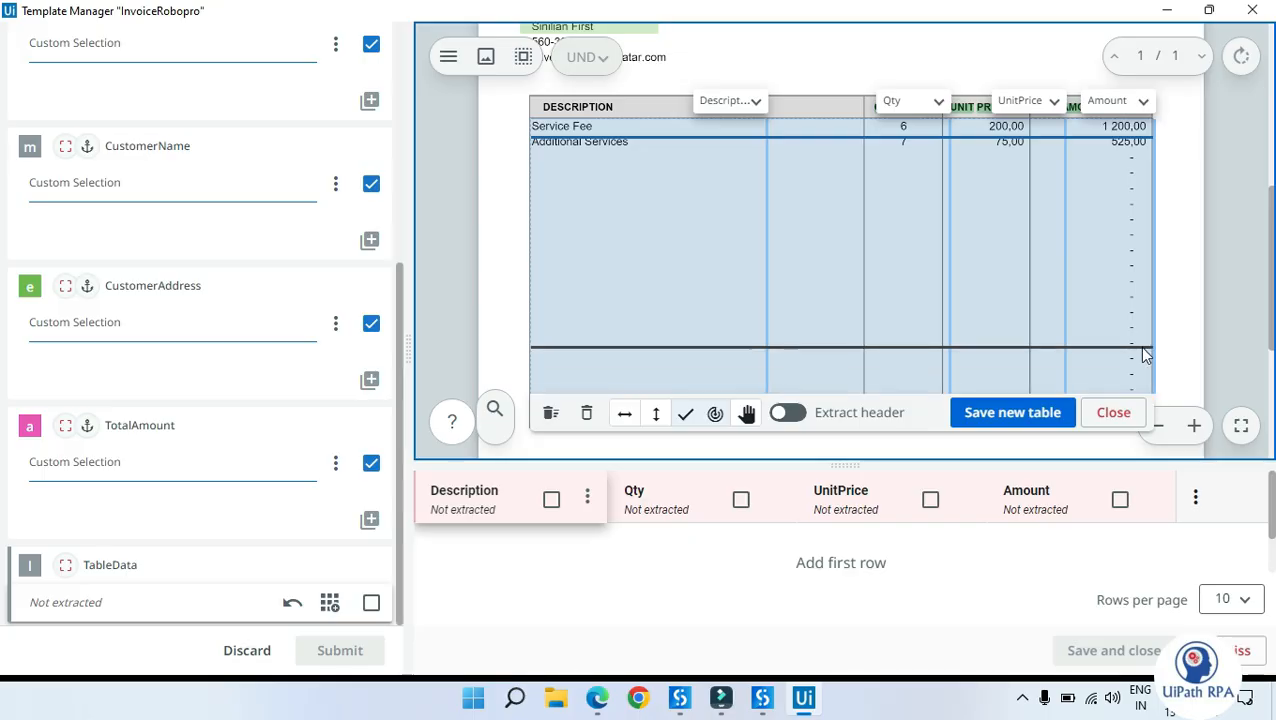
# Examine the suggested row and column lines, the Description, Qty, UnitPrice and Amount assignments, and the line tools of the new table
pyautogui.scroll(1, 1240, 285)
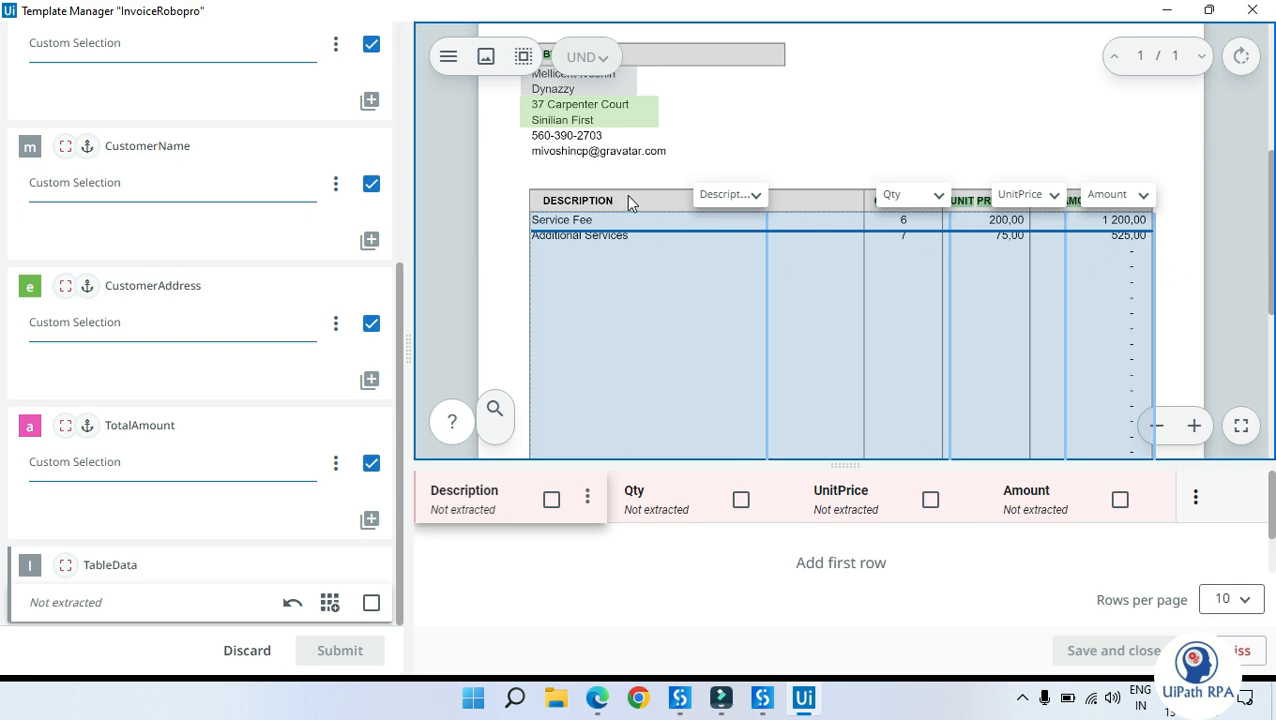
pyautogui.click(737, 200)
pyautogui.click(742, 198)
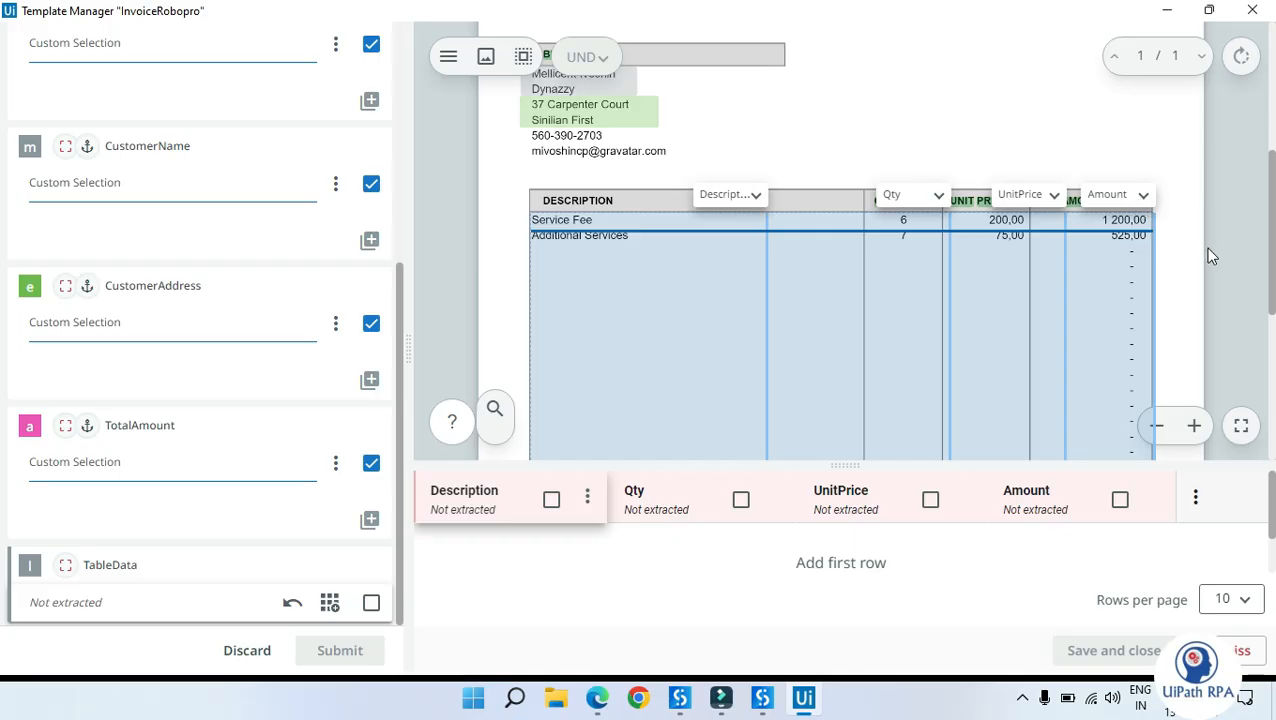
pyautogui.scroll(-1, 1210, 253)
pyautogui.scroll(2, 1210, 253)
pyautogui.scroll(-2, 1208, 254)
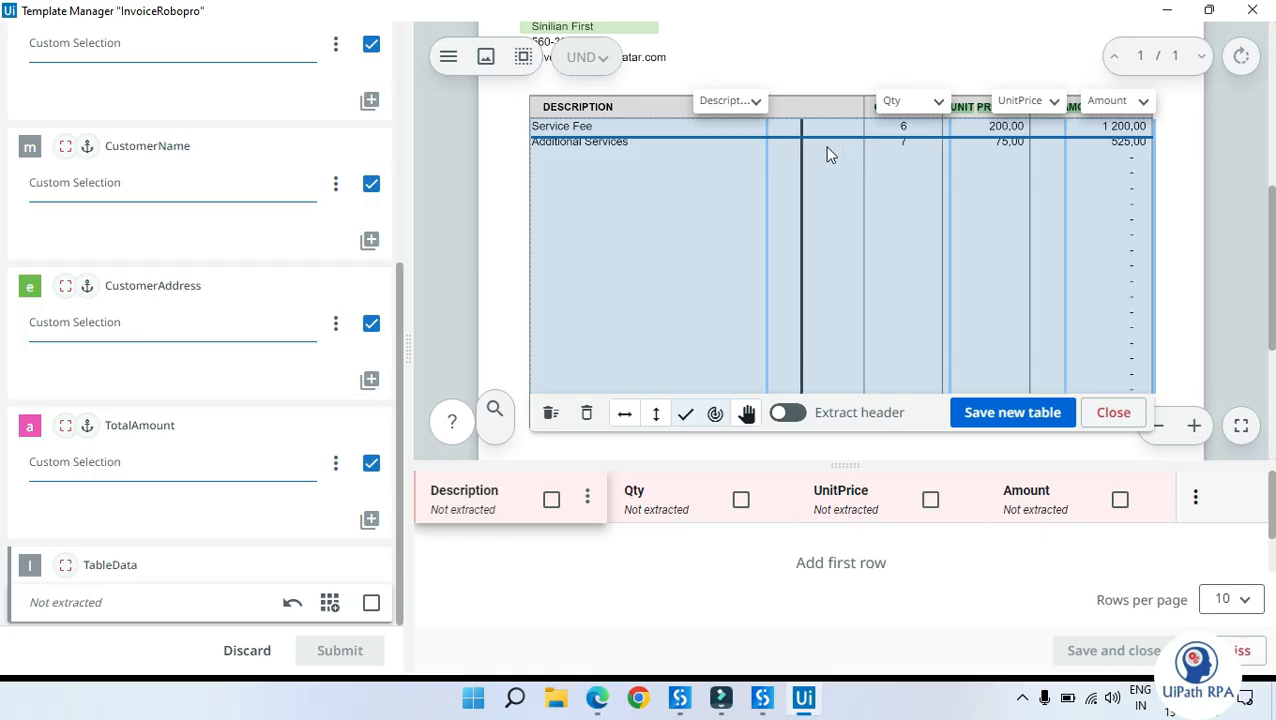
pyautogui.scroll(1, 763, 265)
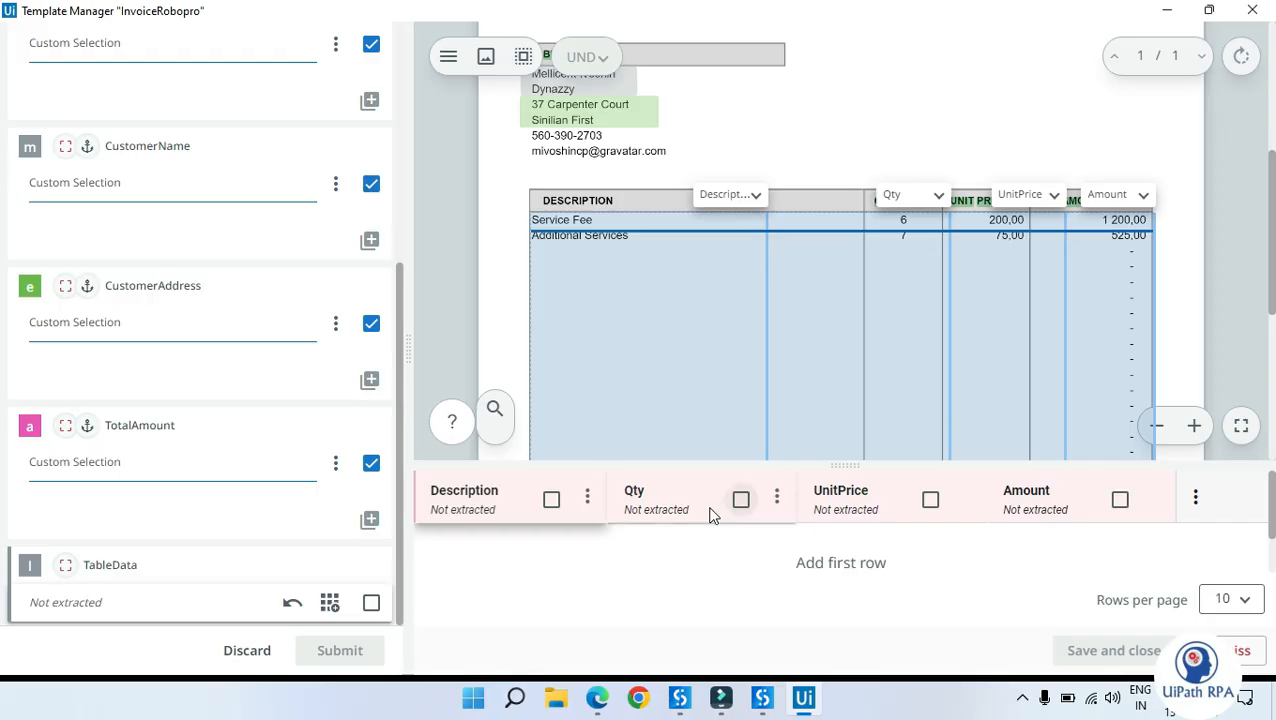
pyautogui.scroll(-4, 706, 330)
pyautogui.scroll(2, 704, 336)
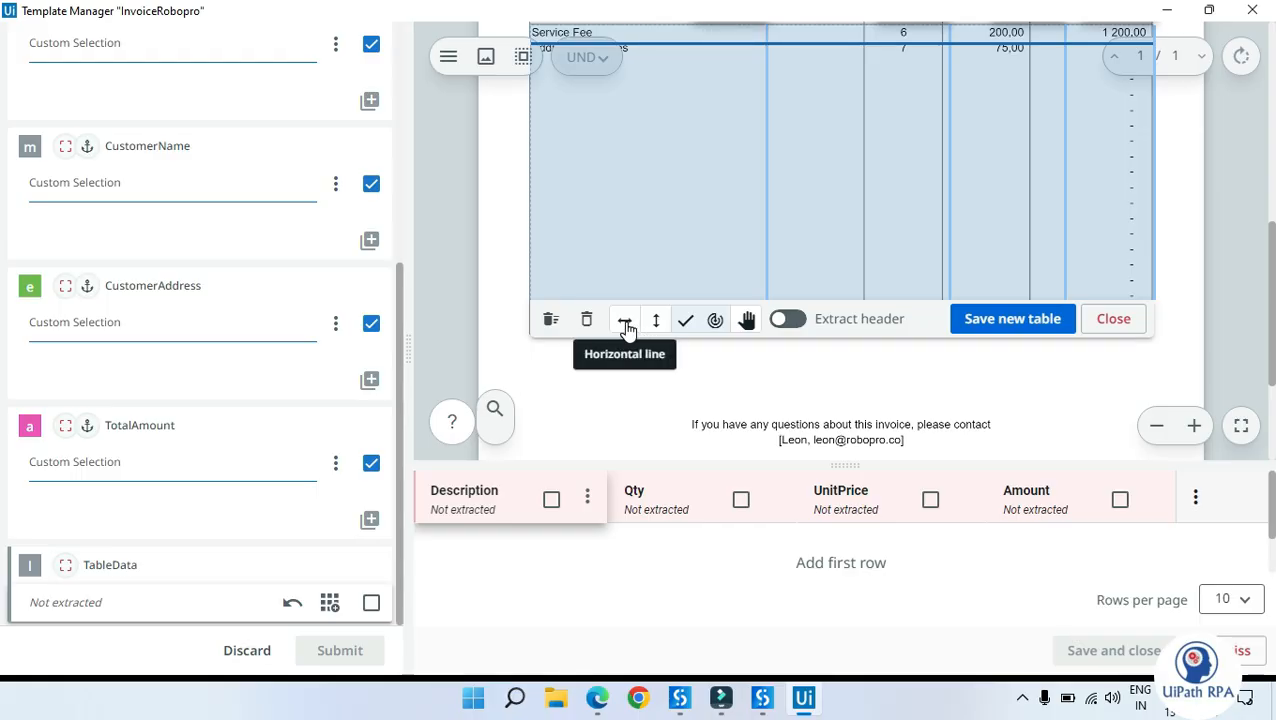
pyautogui.scroll(1, 628, 330)
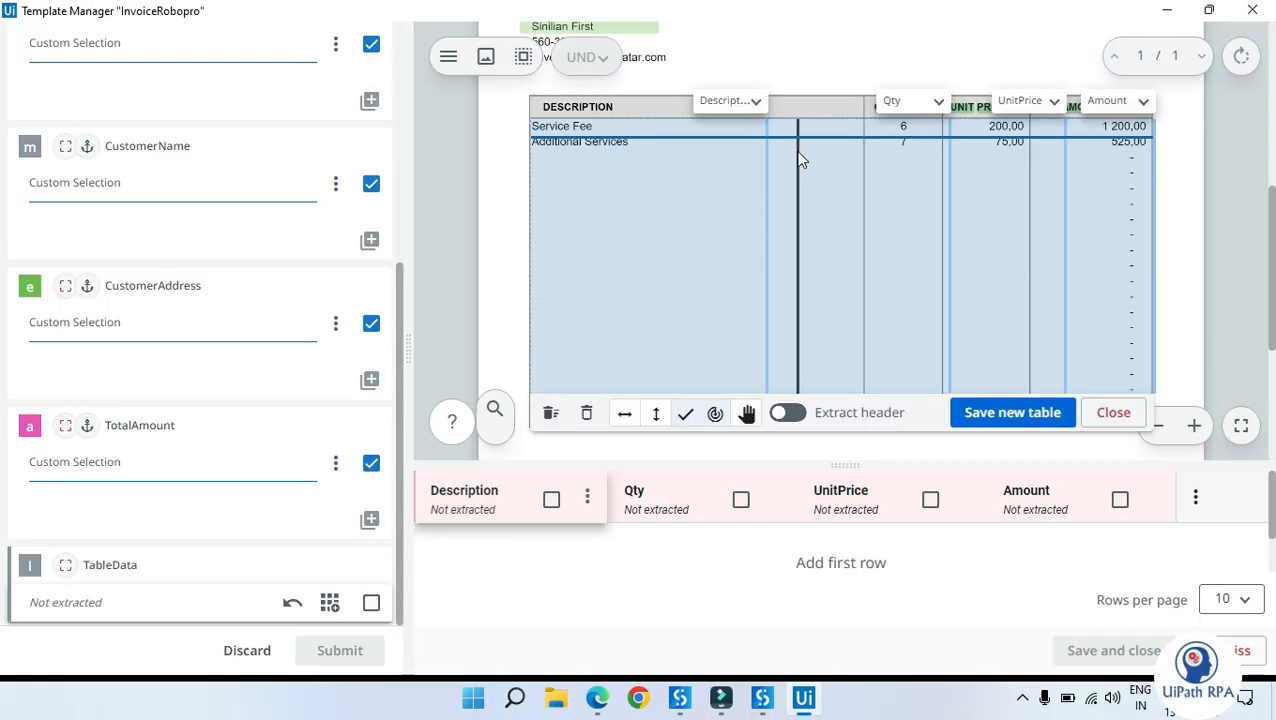
# Try out the Horizontal line and Vertical line tools over the row and column borders of the marked table
pyautogui.click(627, 415)
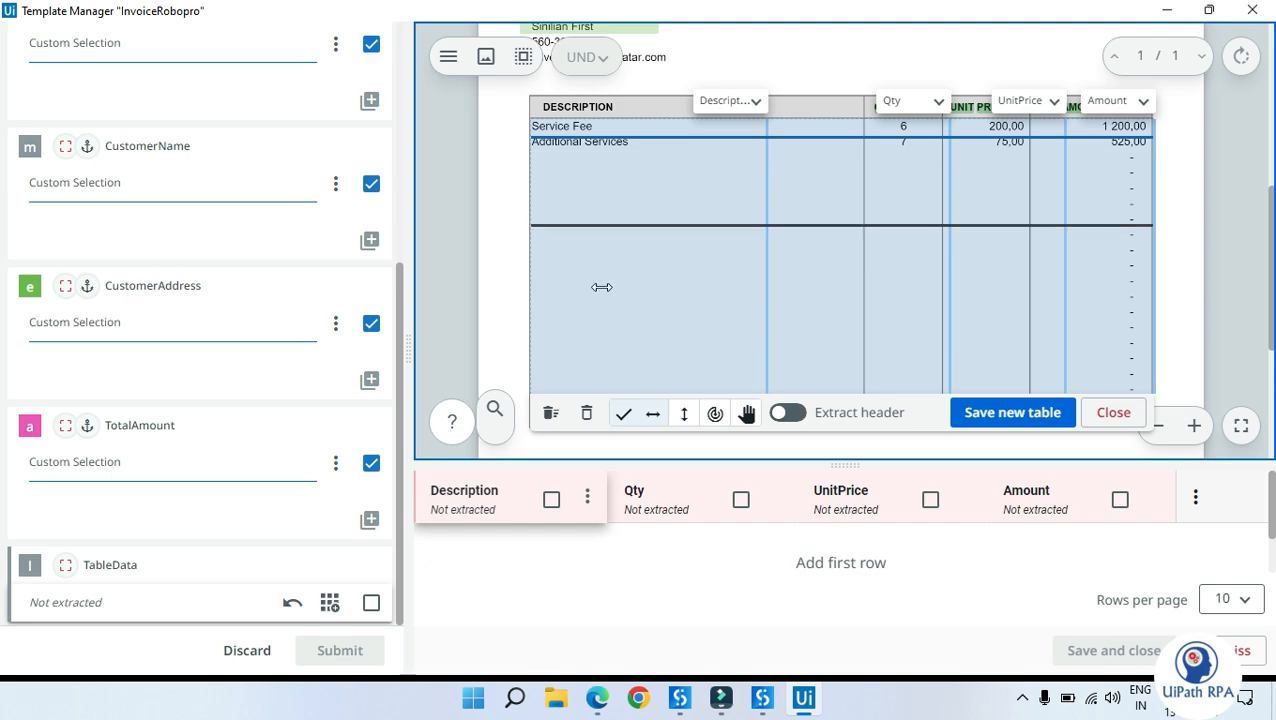
pyautogui.scroll(2, 765, 305)
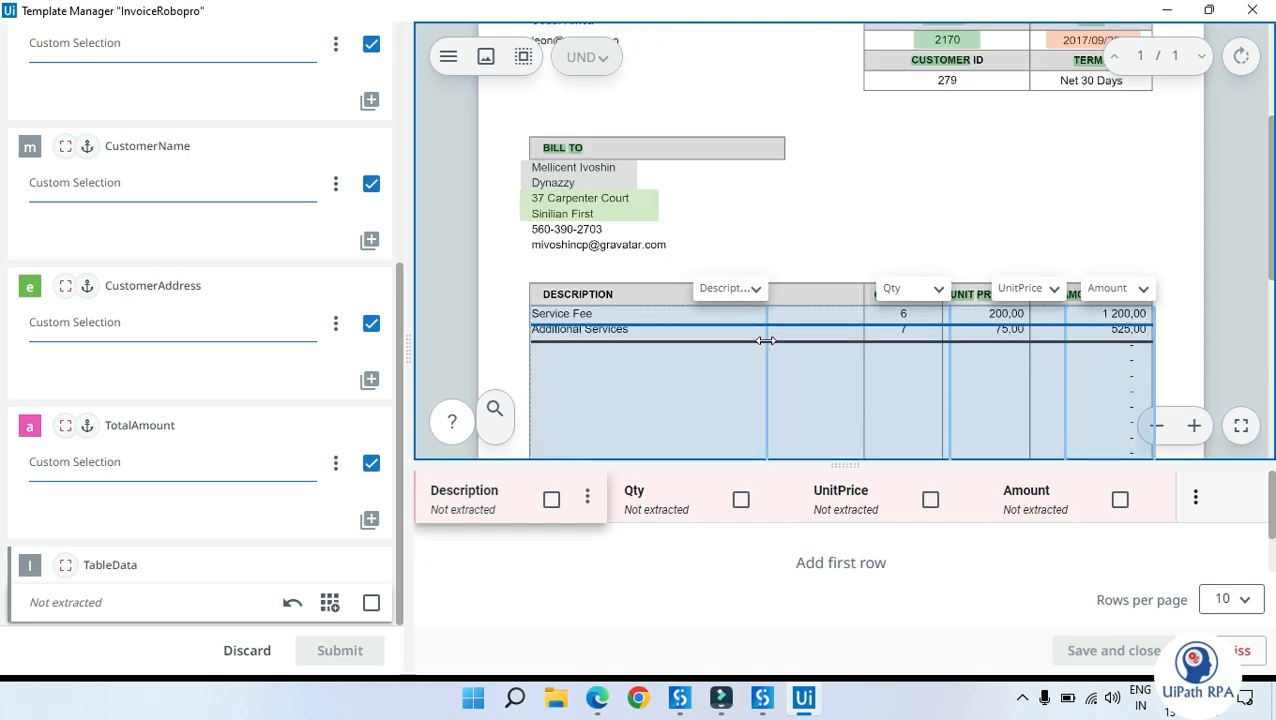
pyautogui.scroll(-1, 764, 345)
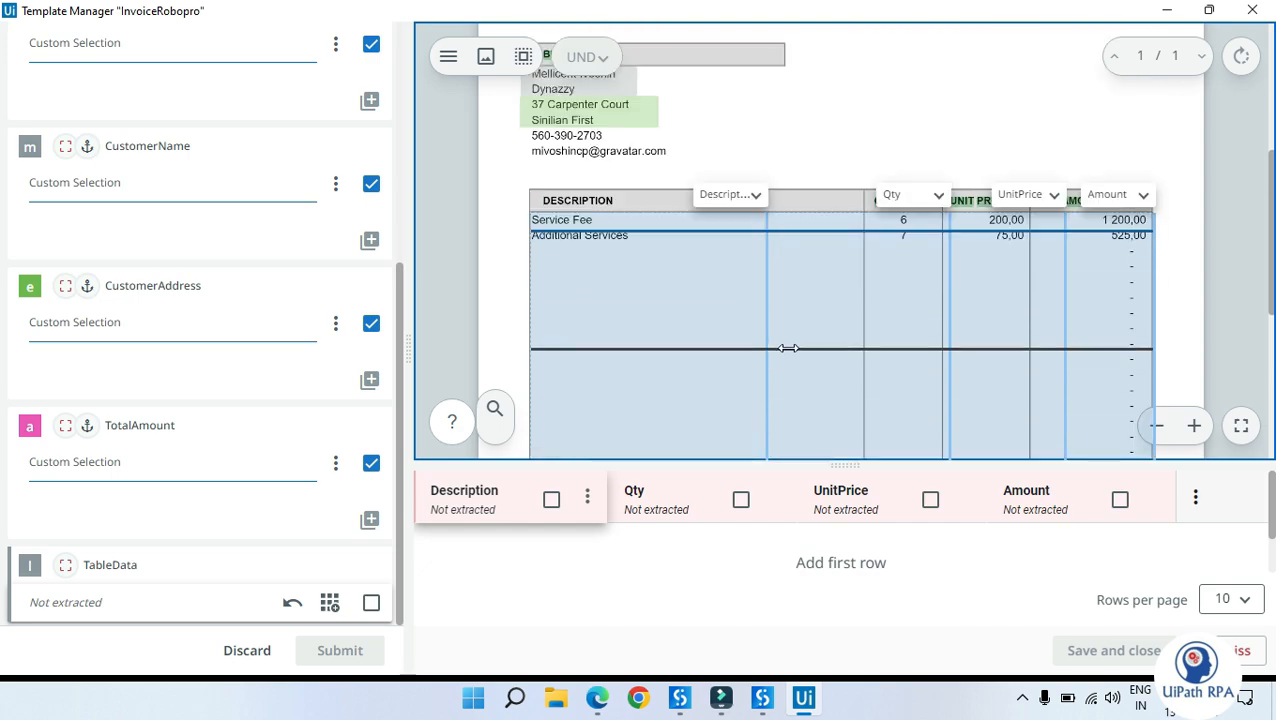
pyautogui.scroll(-4, 745, 375)
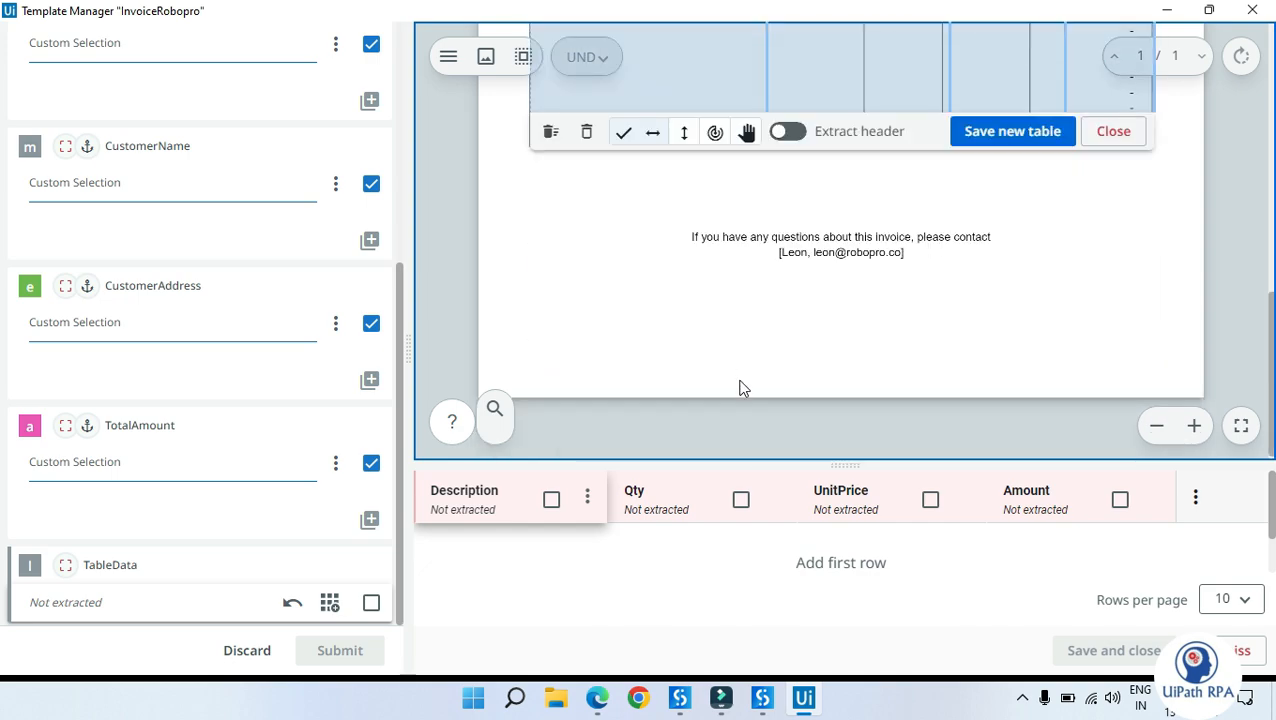
pyautogui.click(684, 132)
pyautogui.scroll(2, 710, 280)
pyautogui.scroll(3, 771, 287)
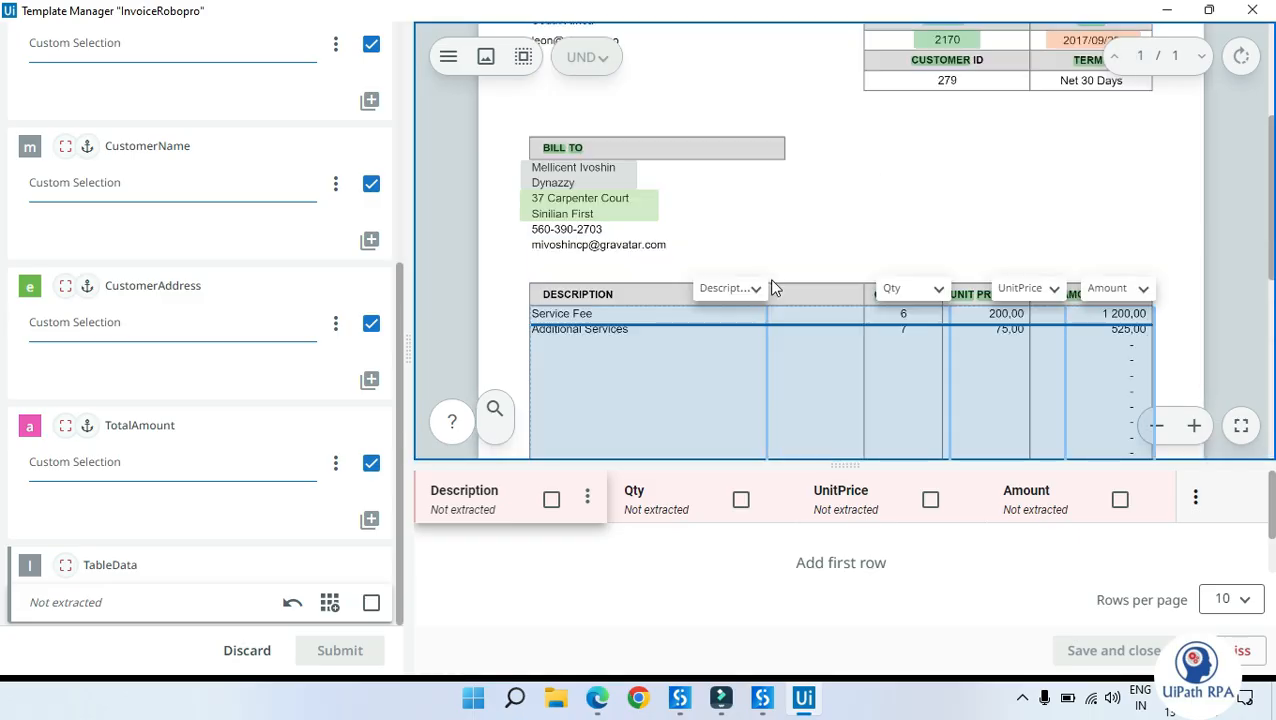
pyautogui.click(767, 336)
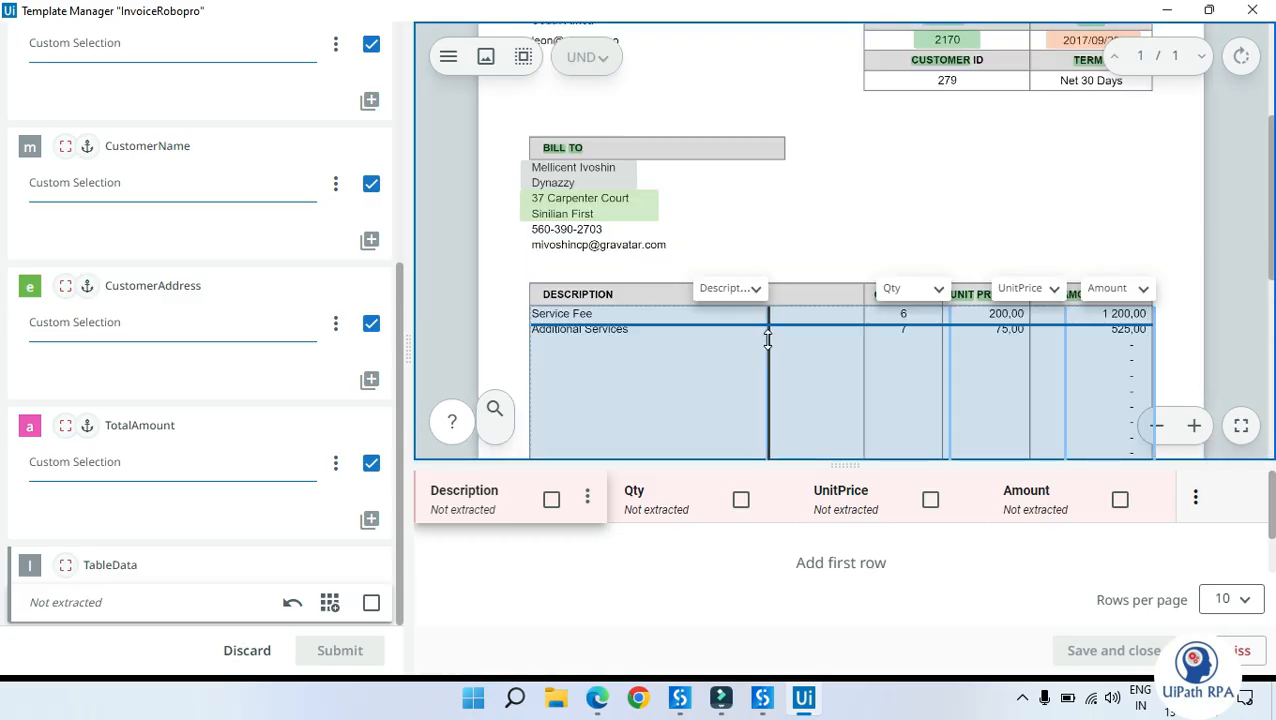
pyautogui.click(864, 338)
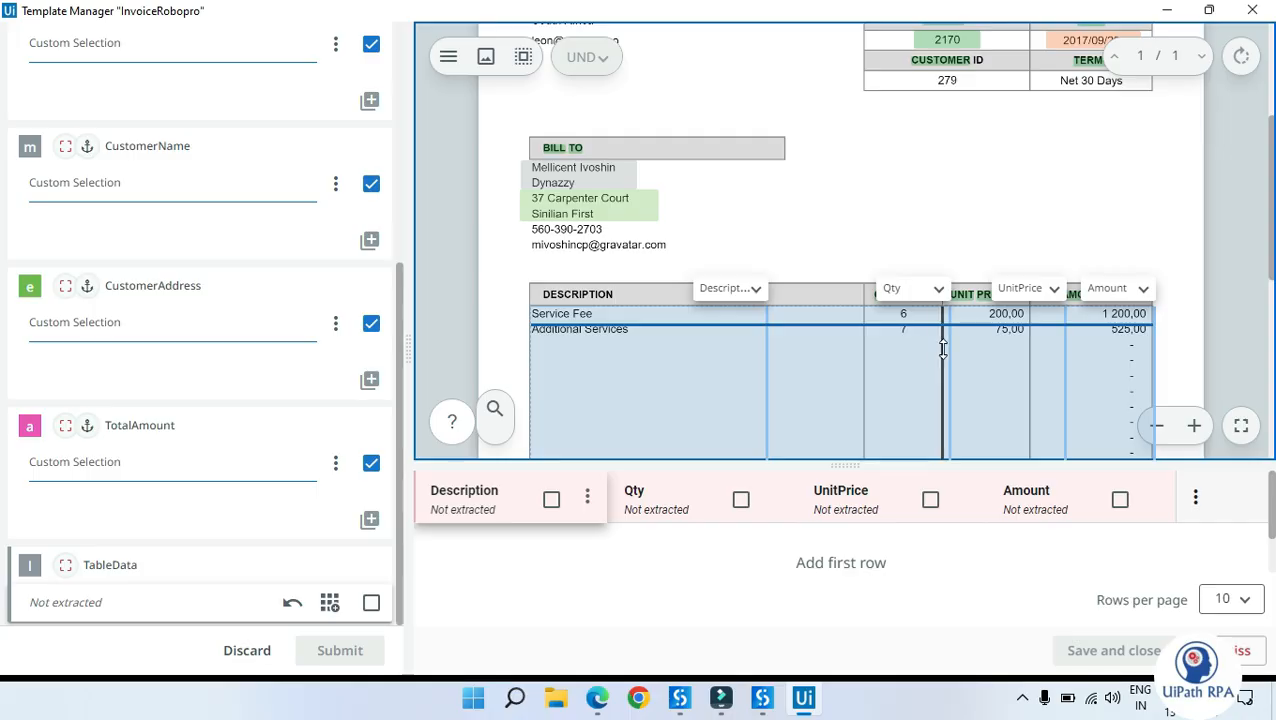
# Examine the tools for removing, adding and moving lines against the marked table's current row and column lines
pyautogui.scroll(-3, 789, 385)
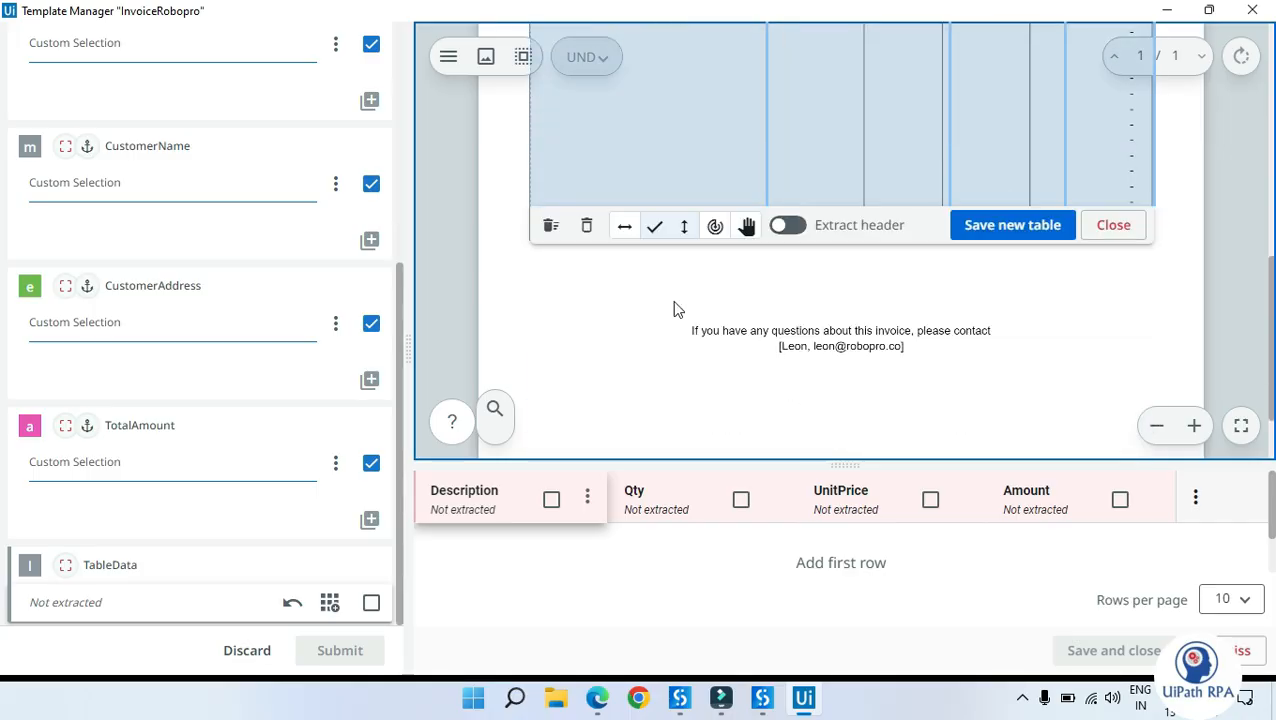
pyautogui.scroll(2, 621, 360)
pyautogui.scroll(-1, 598, 353)
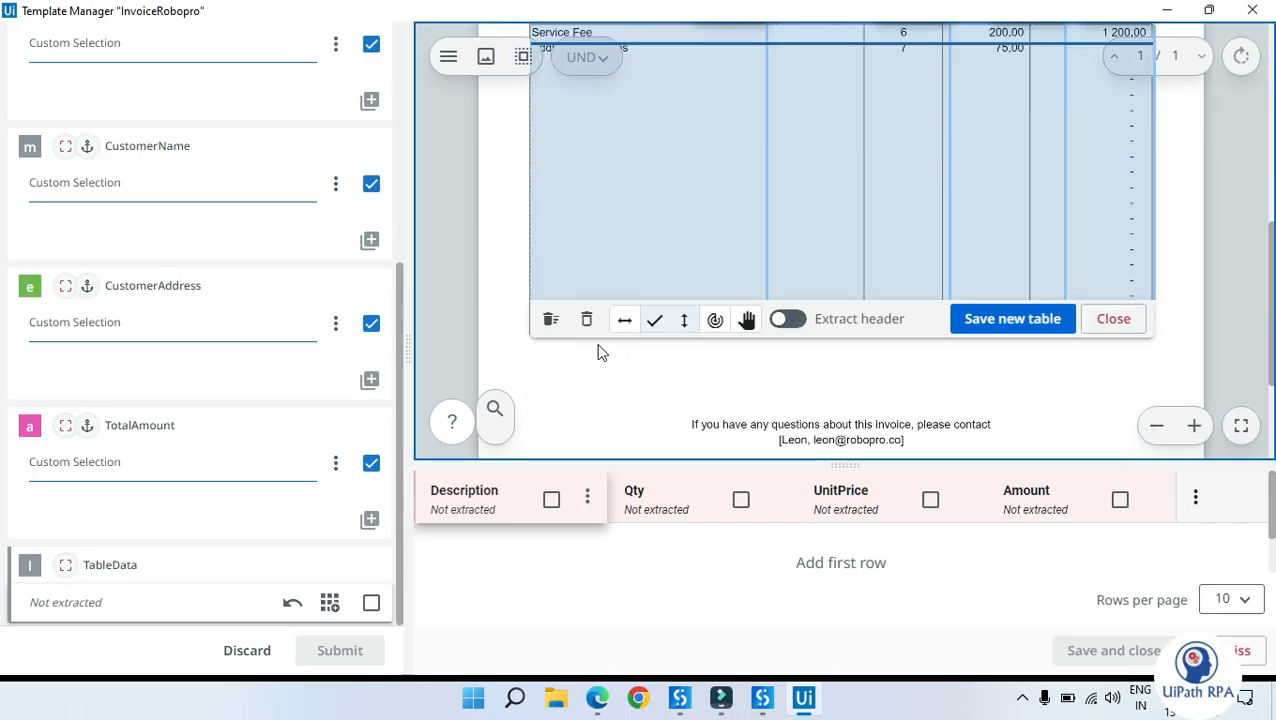
pyautogui.scroll(1, 586, 390)
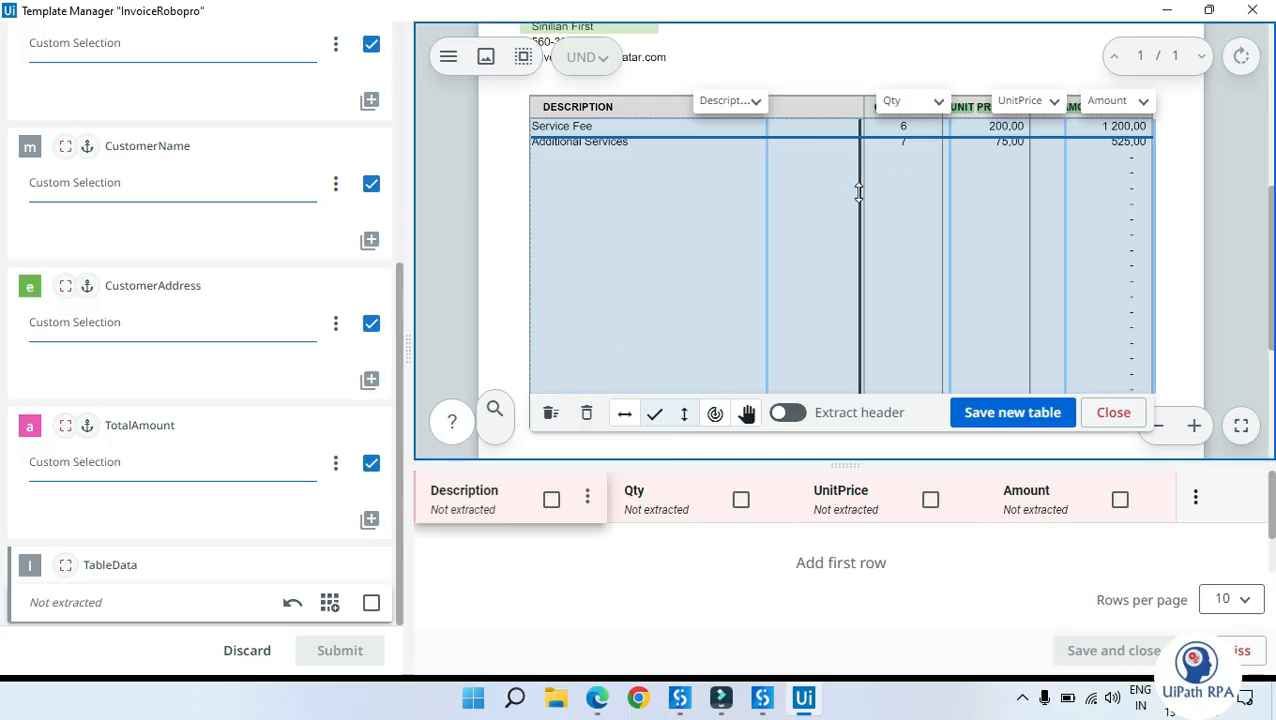
pyautogui.scroll(-1, 880, 206)
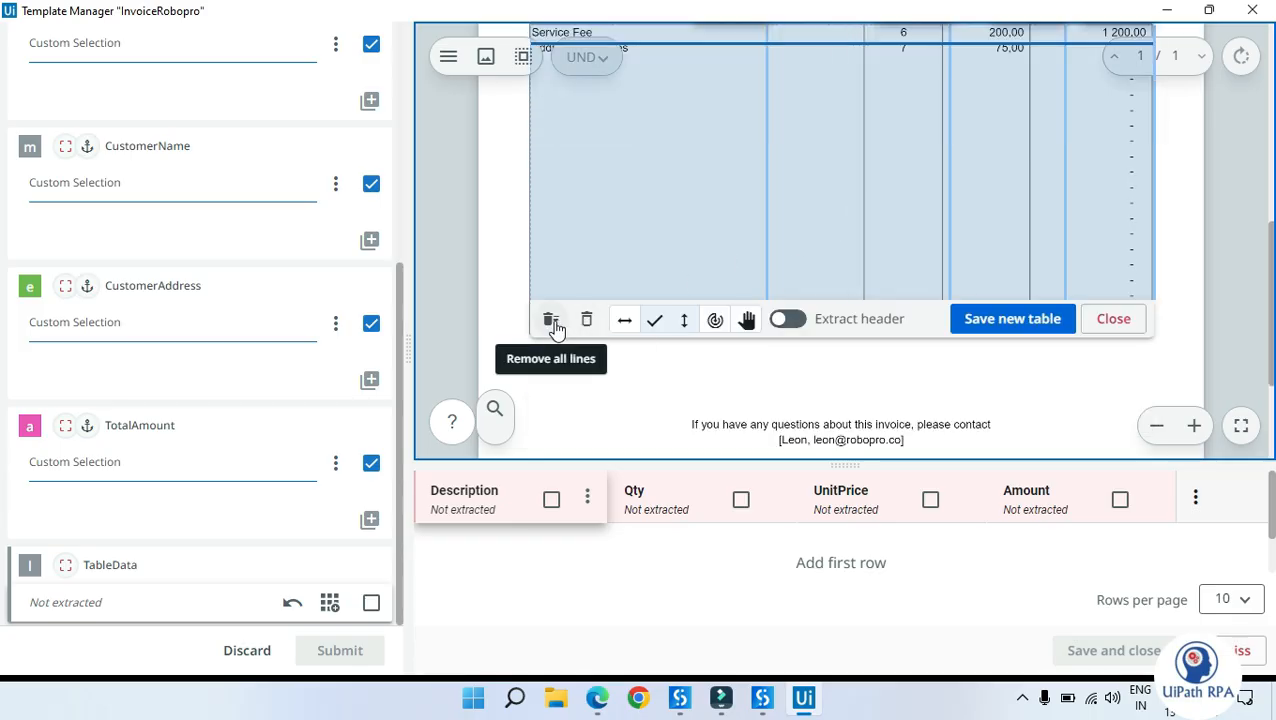
pyautogui.scroll(2, 600, 205)
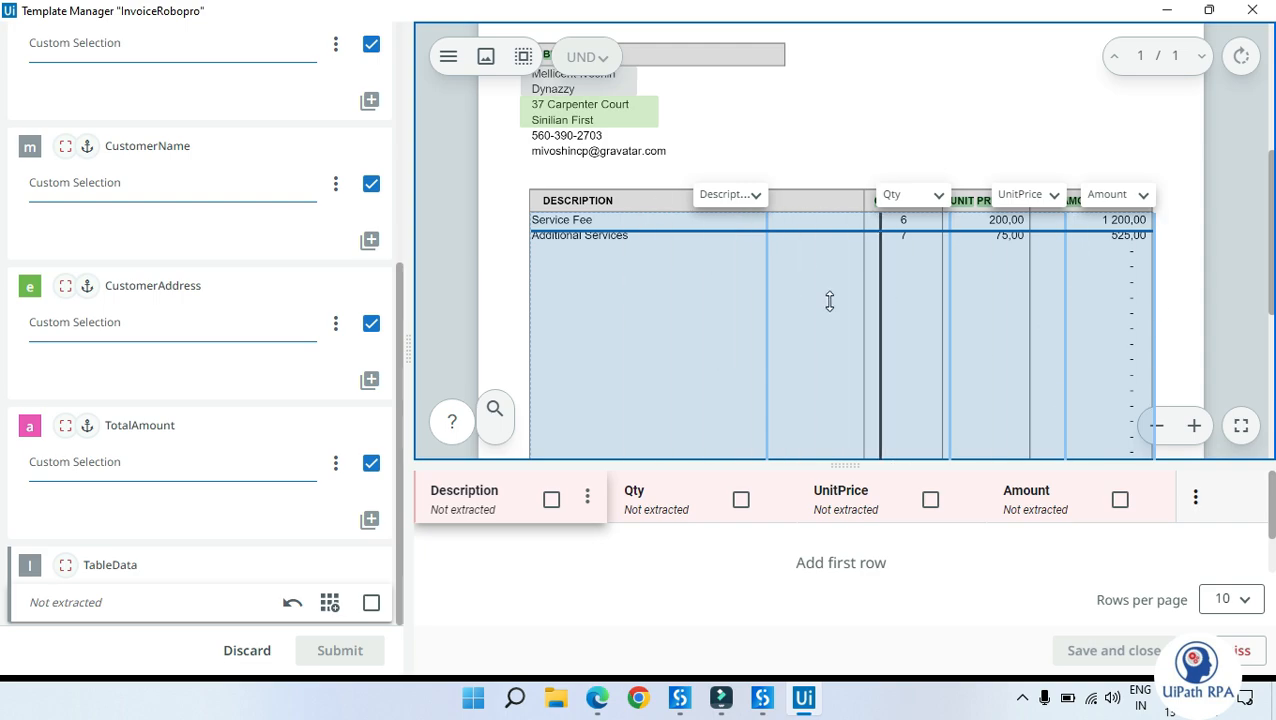
pyautogui.scroll(-2, 829, 300)
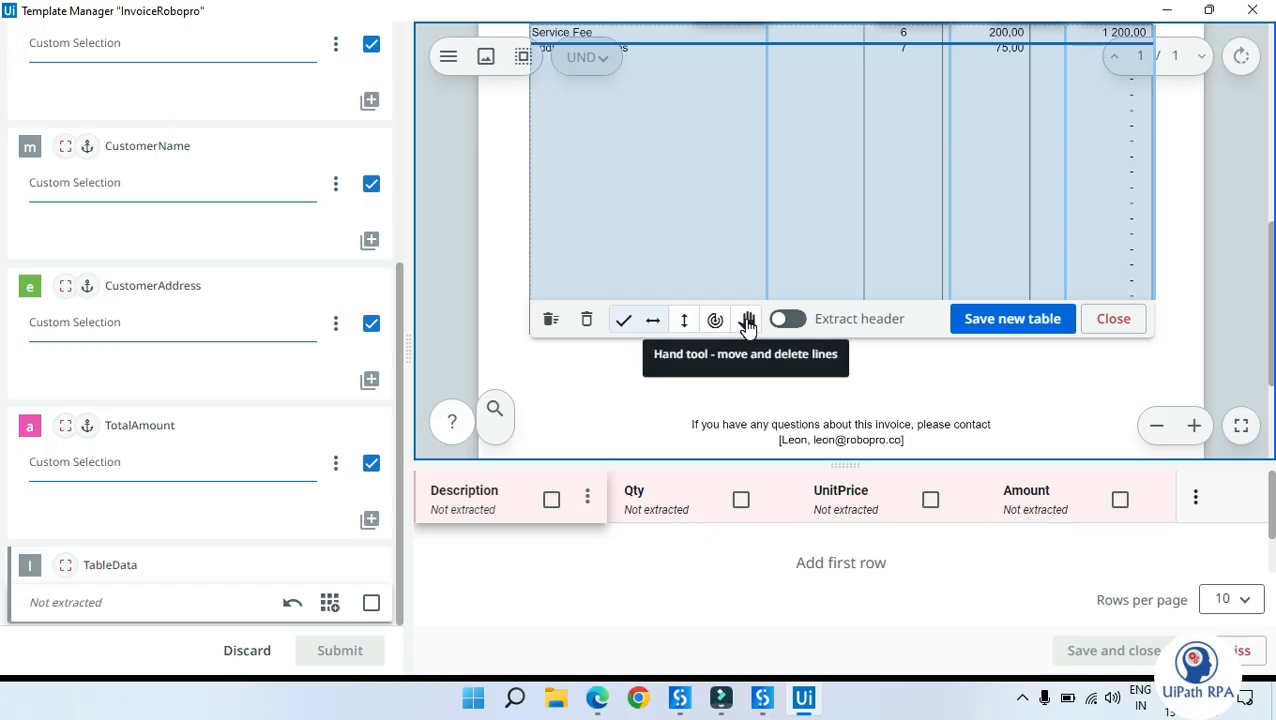
# Move the line closing the Description column onto the printed border between DESCRIPTION and QTY with the Hand tool
pyautogui.click(748, 322)
pyautogui.scroll(1, 759, 314)
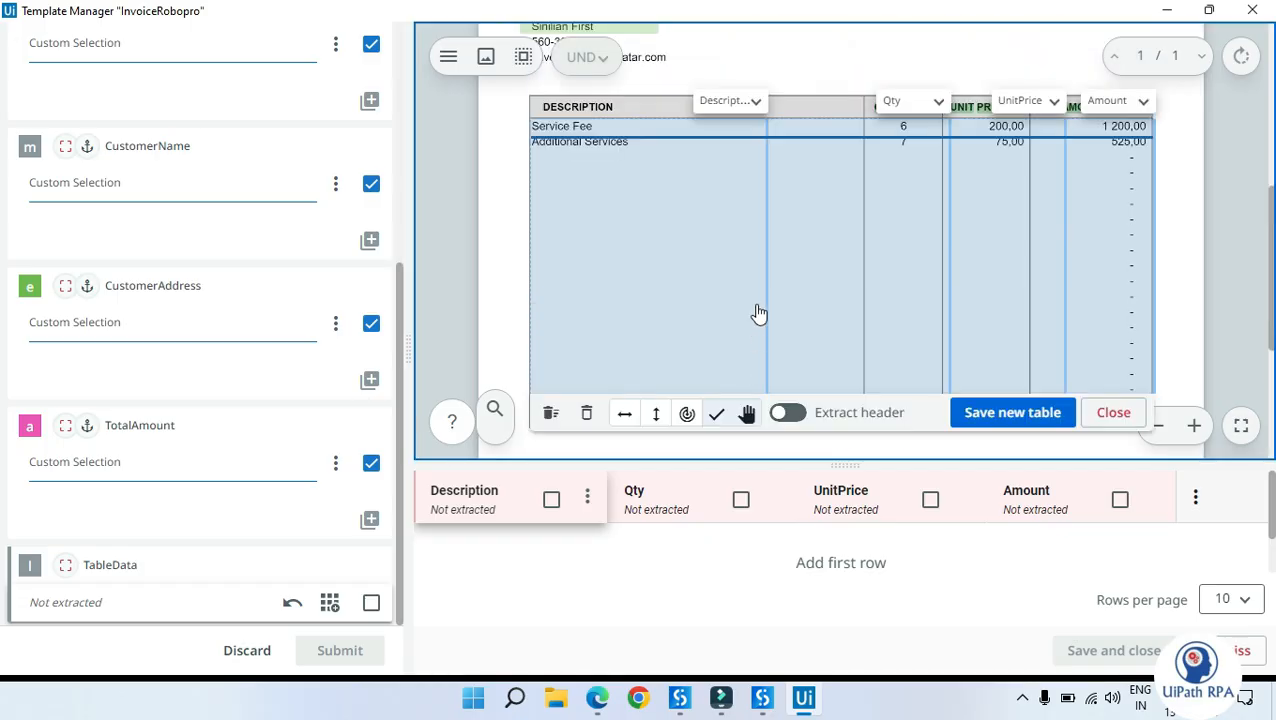
pyautogui.moveTo(768, 226); pyautogui.dragTo(867, 229)
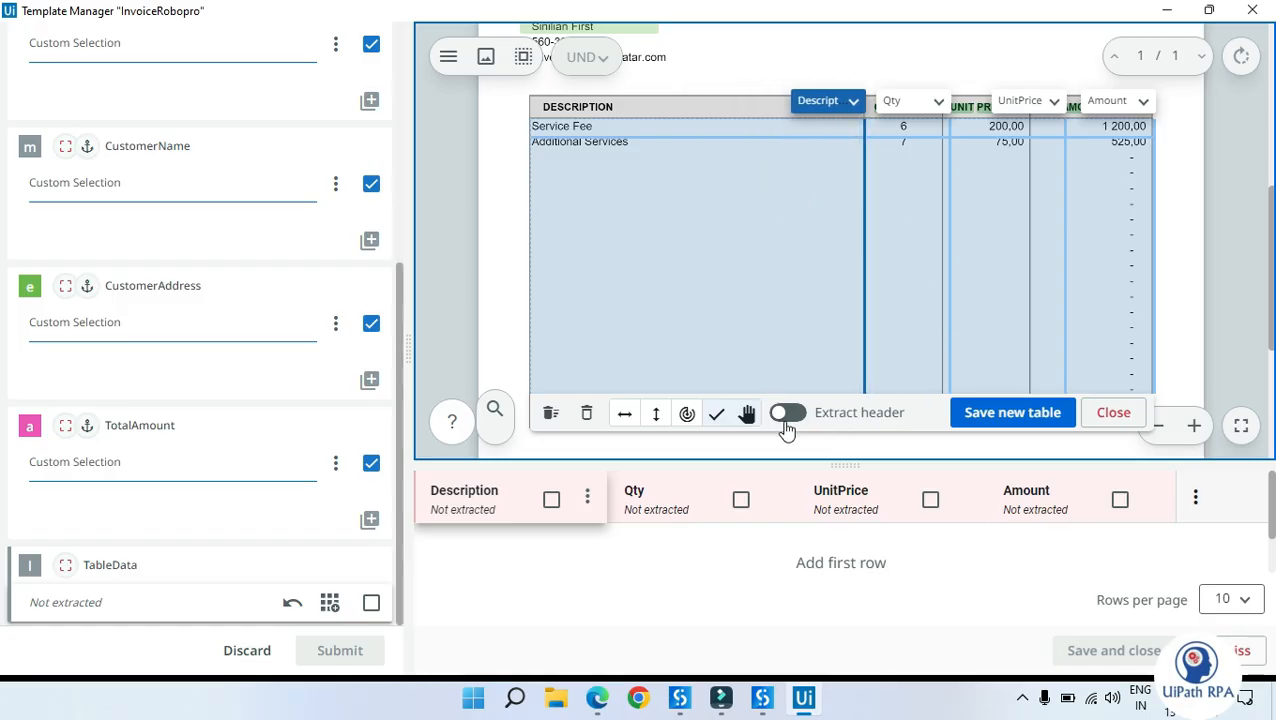
pyautogui.click(1011, 413)
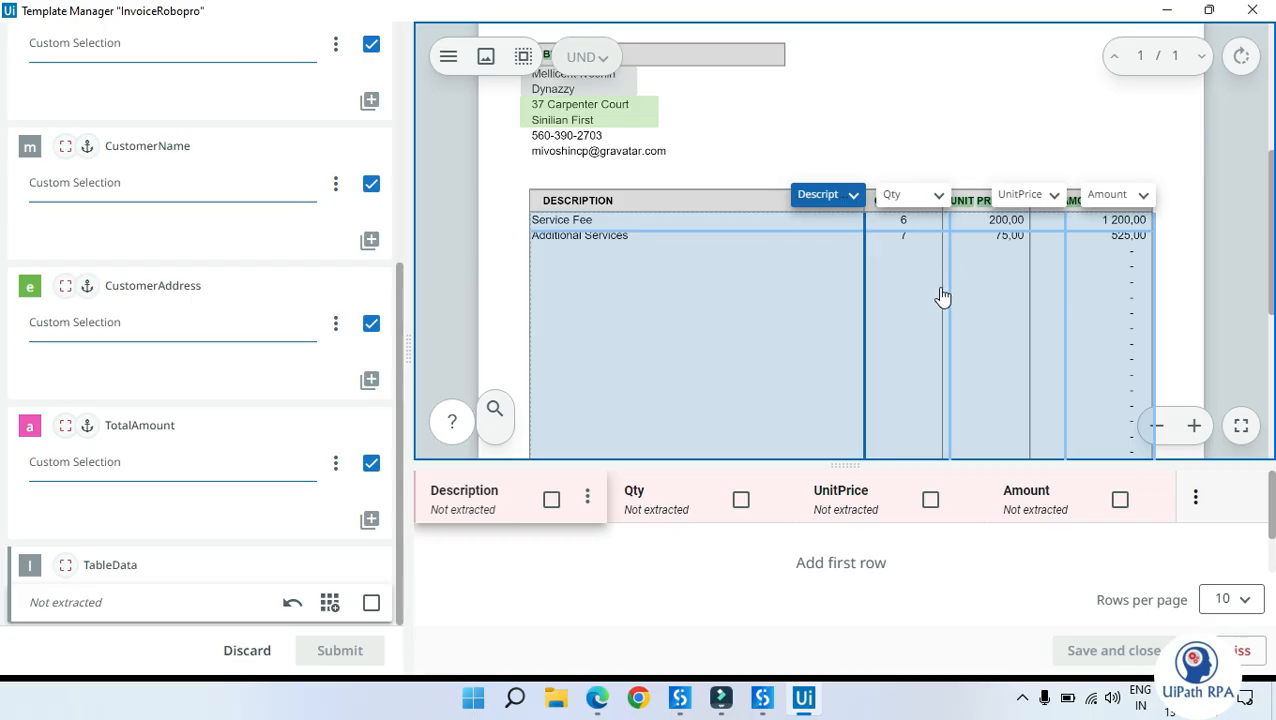
# Move the lines closing the Qty and UnitPrice columns onto the printed borders before UNIT PRICE and AMOUNT
pyautogui.moveTo(951, 291); pyautogui.dragTo(946, 302)
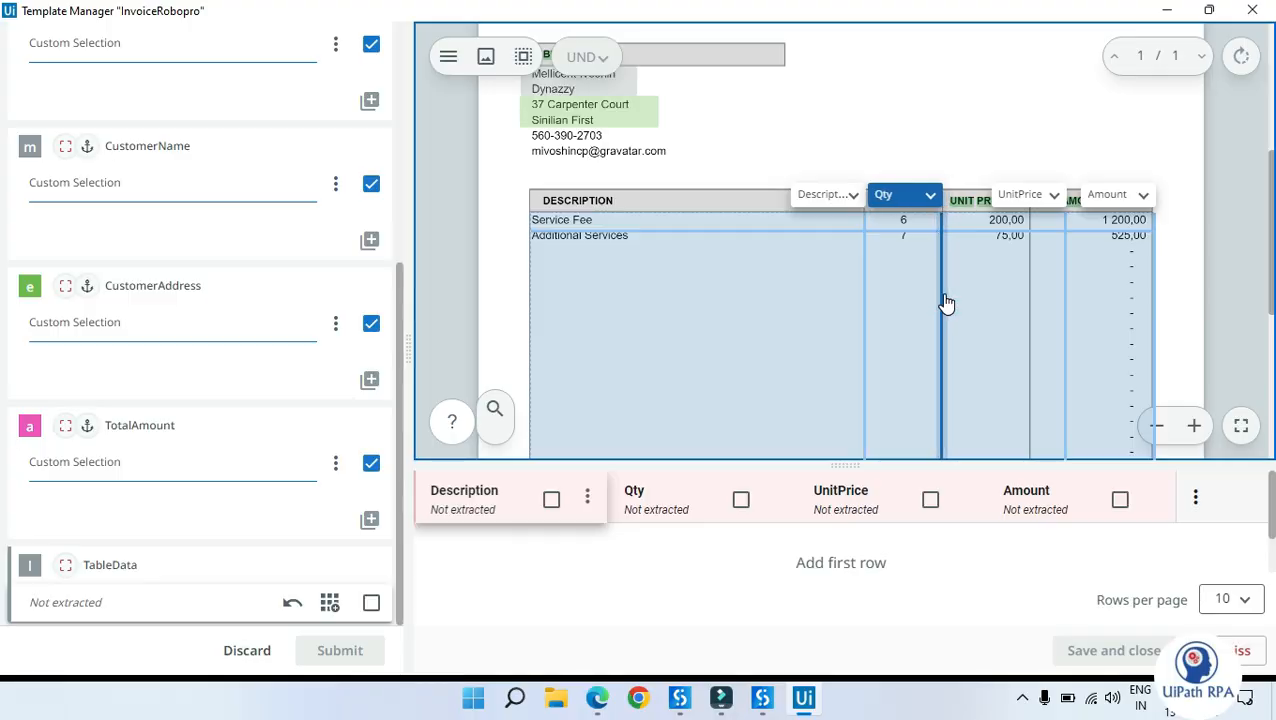
pyautogui.scroll(1, 1021, 336)
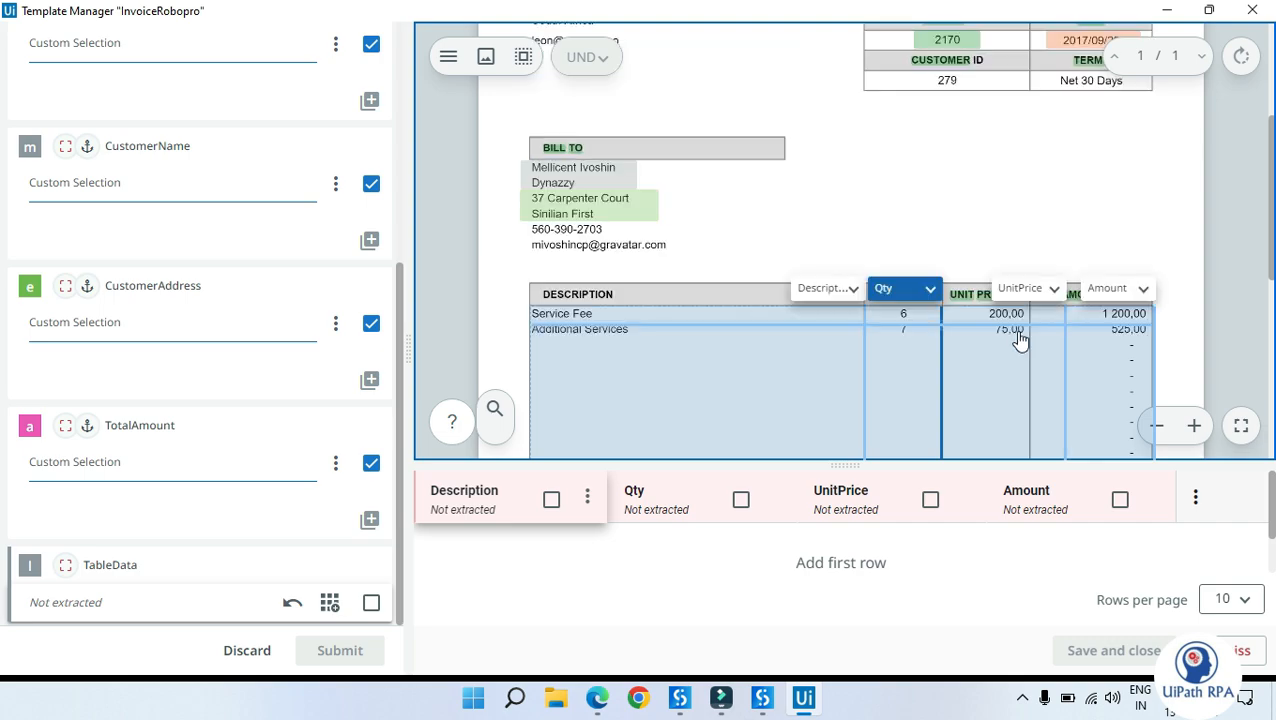
pyautogui.scroll(-1, 1023, 320)
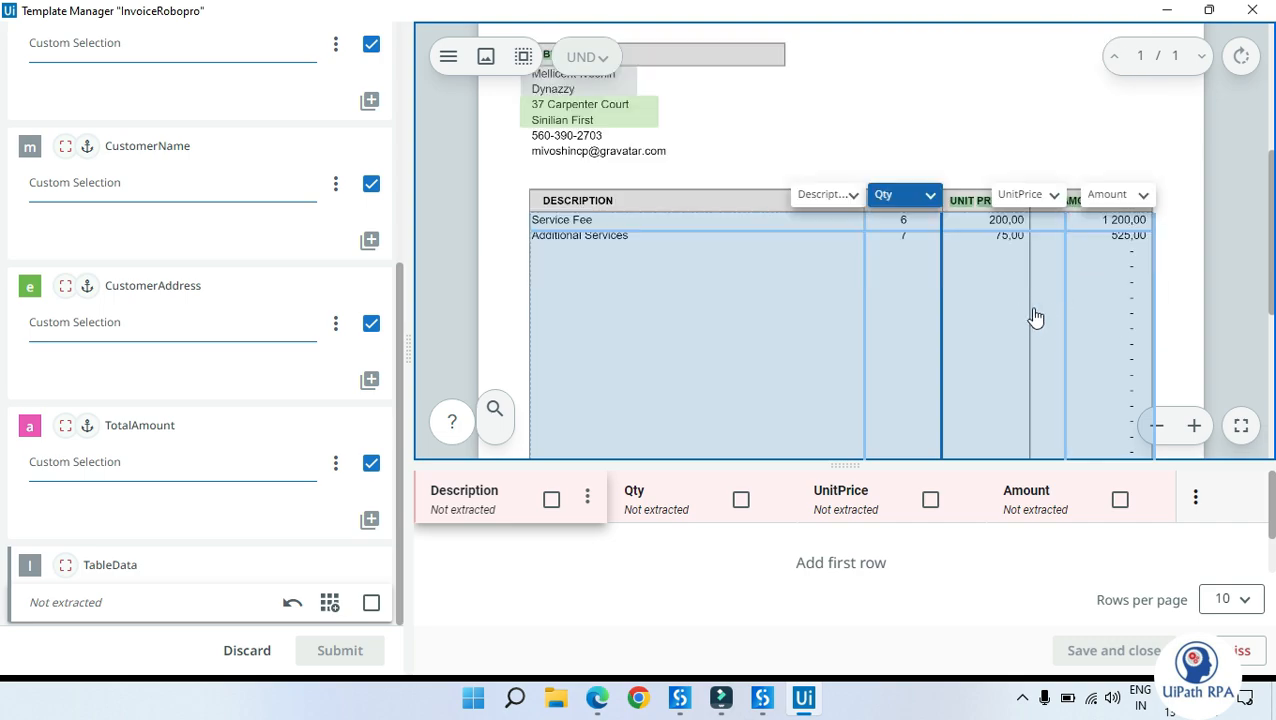
pyautogui.moveTo(1068, 336); pyautogui.dragTo(1034, 341)
pyautogui.scroll(-2, 1200, 288)
pyautogui.scroll(2, 733, 287)
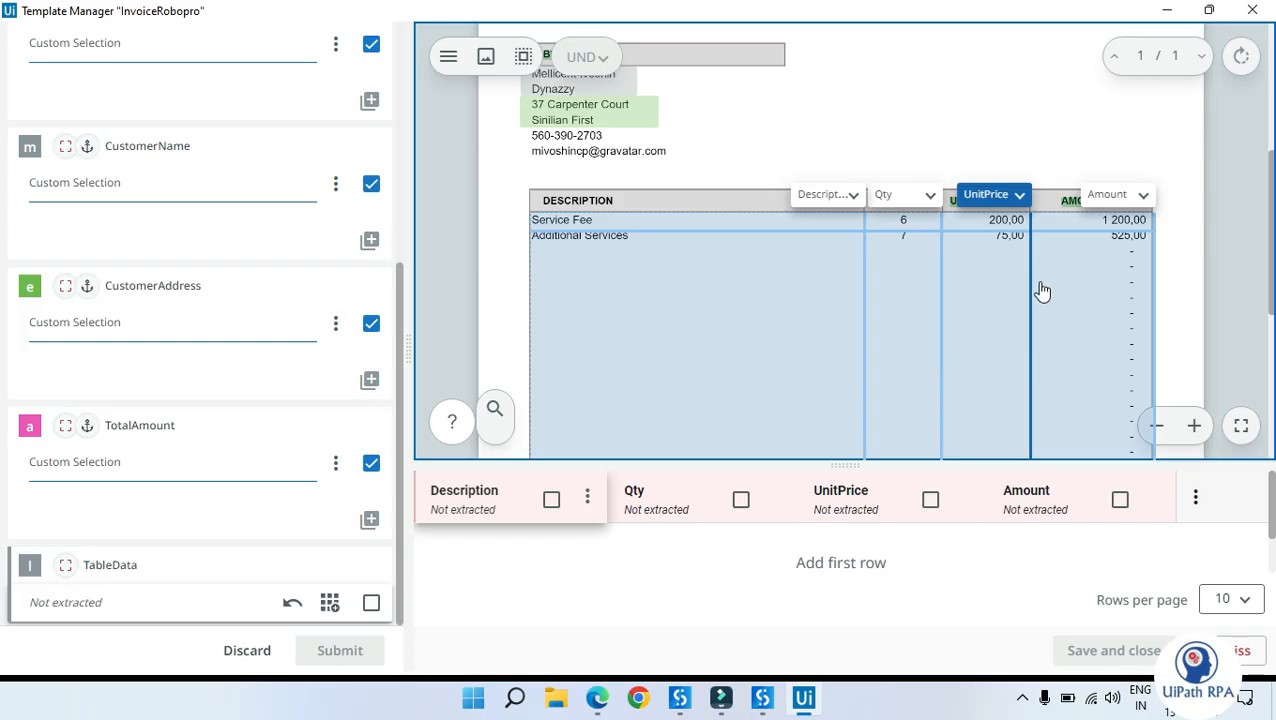
pyautogui.scroll(-2, 837, 341)
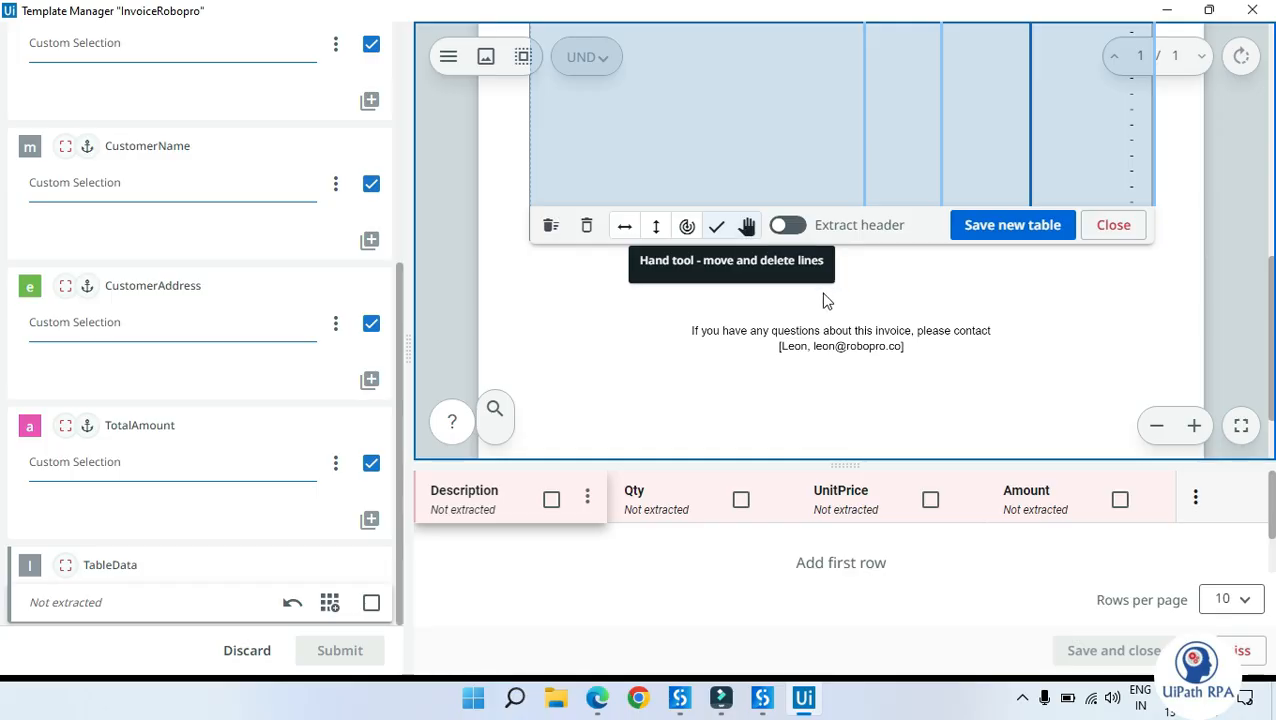
# Move the row line up so it separates the Service Fee row from the Additional Services row
pyautogui.scroll(2, 840, 320)
pyautogui.scroll(-1, 948, 286)
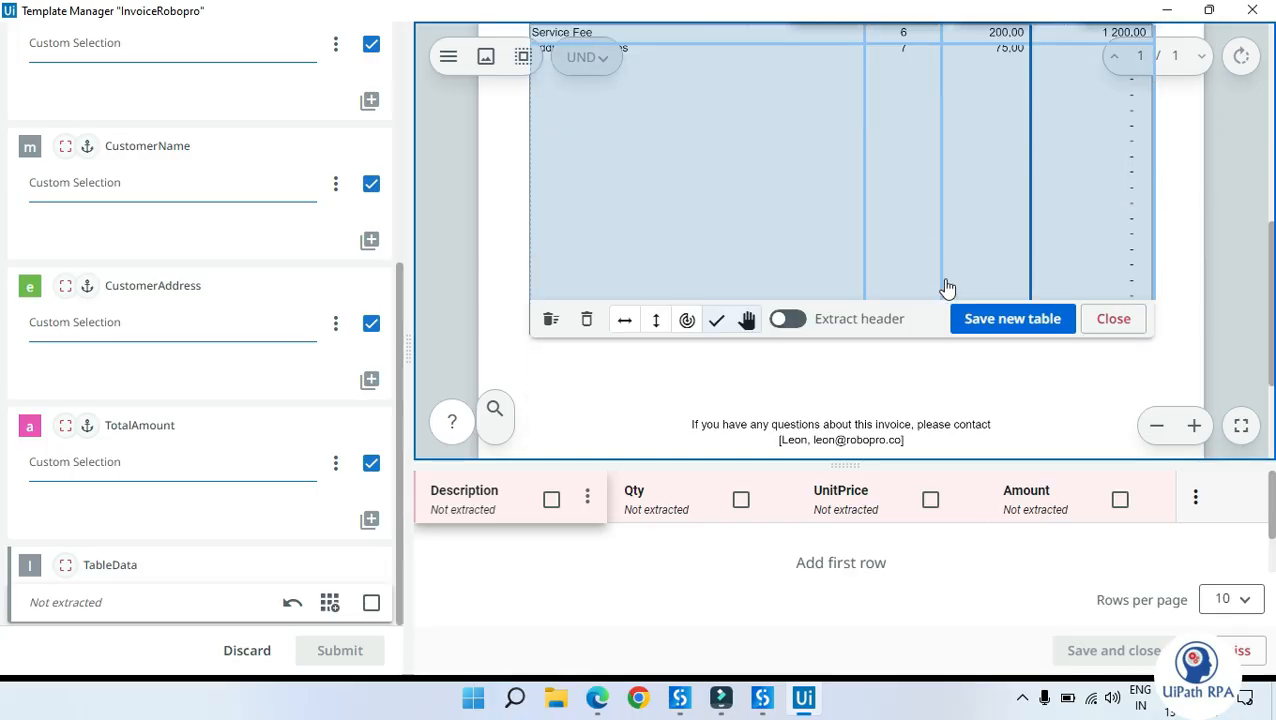
pyautogui.click(943, 193)
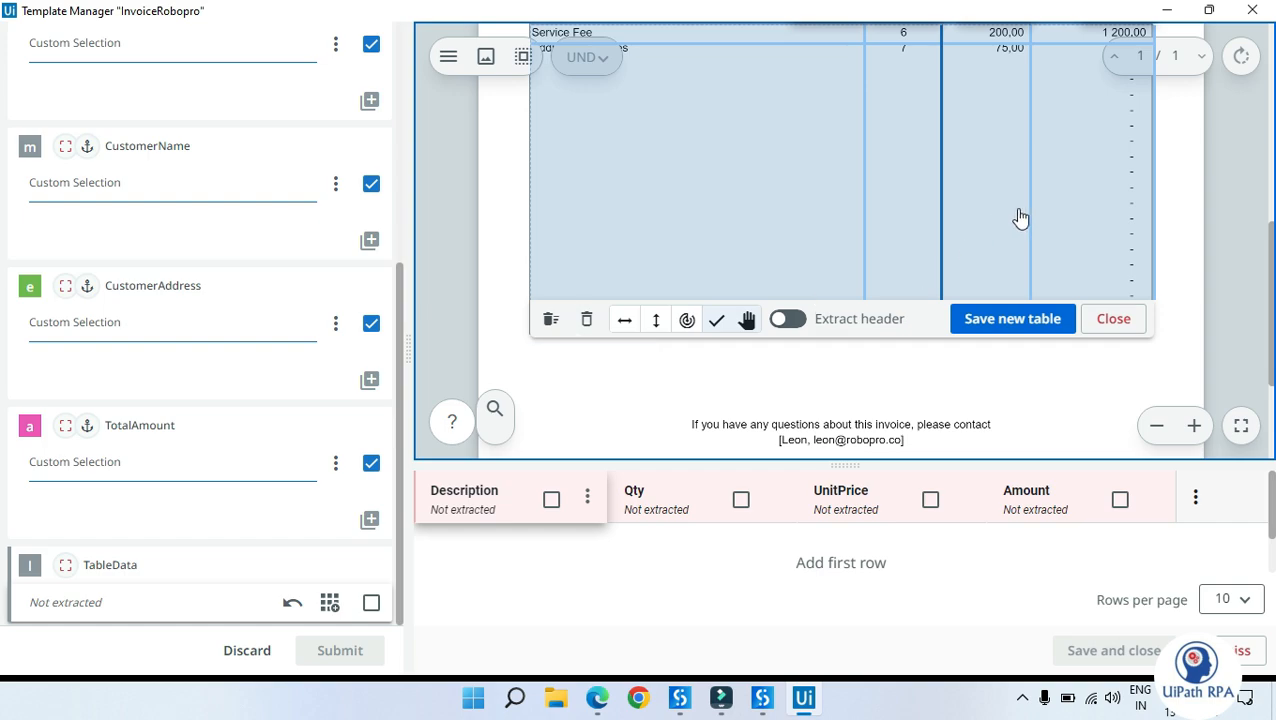
pyautogui.scroll(1, 868, 353)
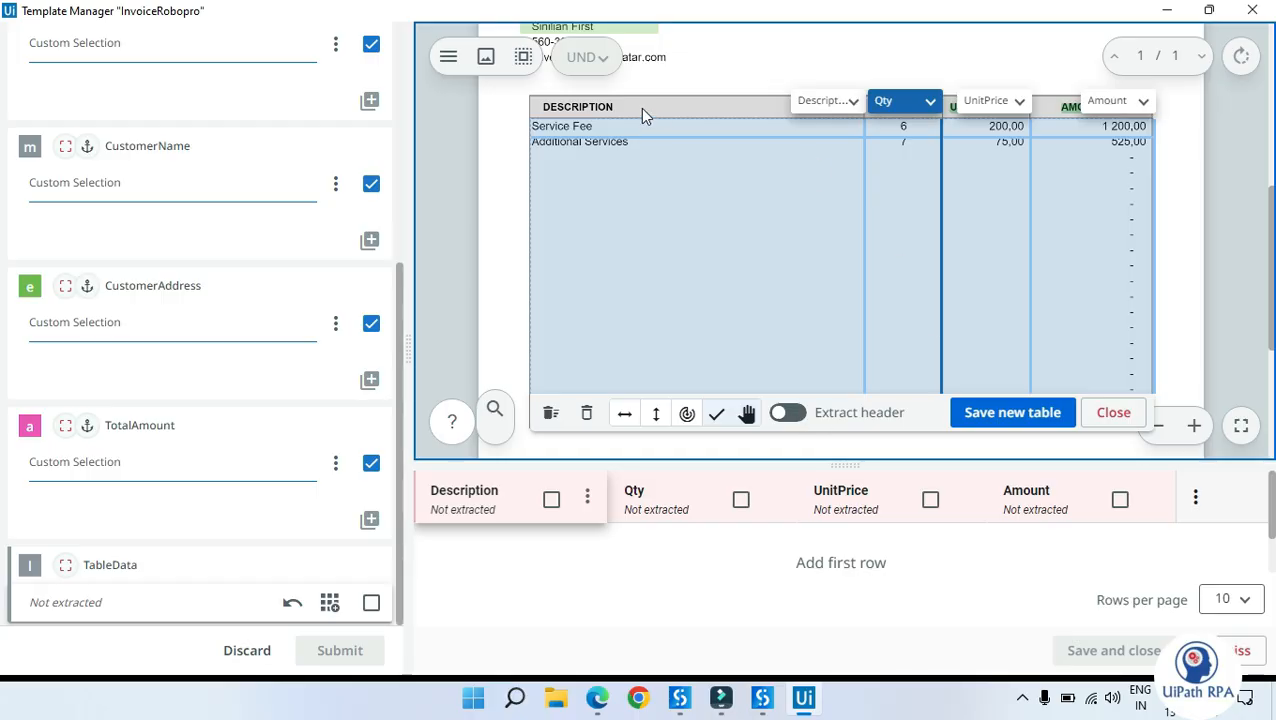
pyautogui.scroll(1, 800, 238)
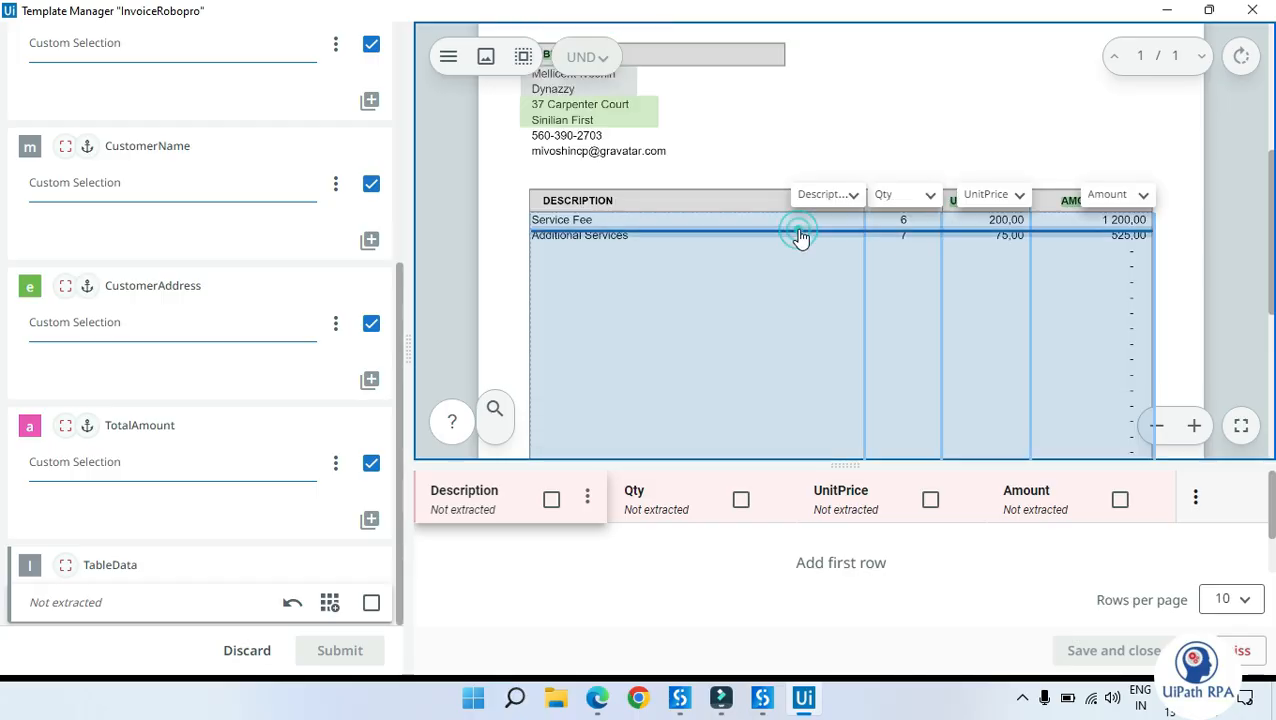
pyautogui.click(800, 237)
pyautogui.moveTo(760, 232); pyautogui.dragTo(765, 229)
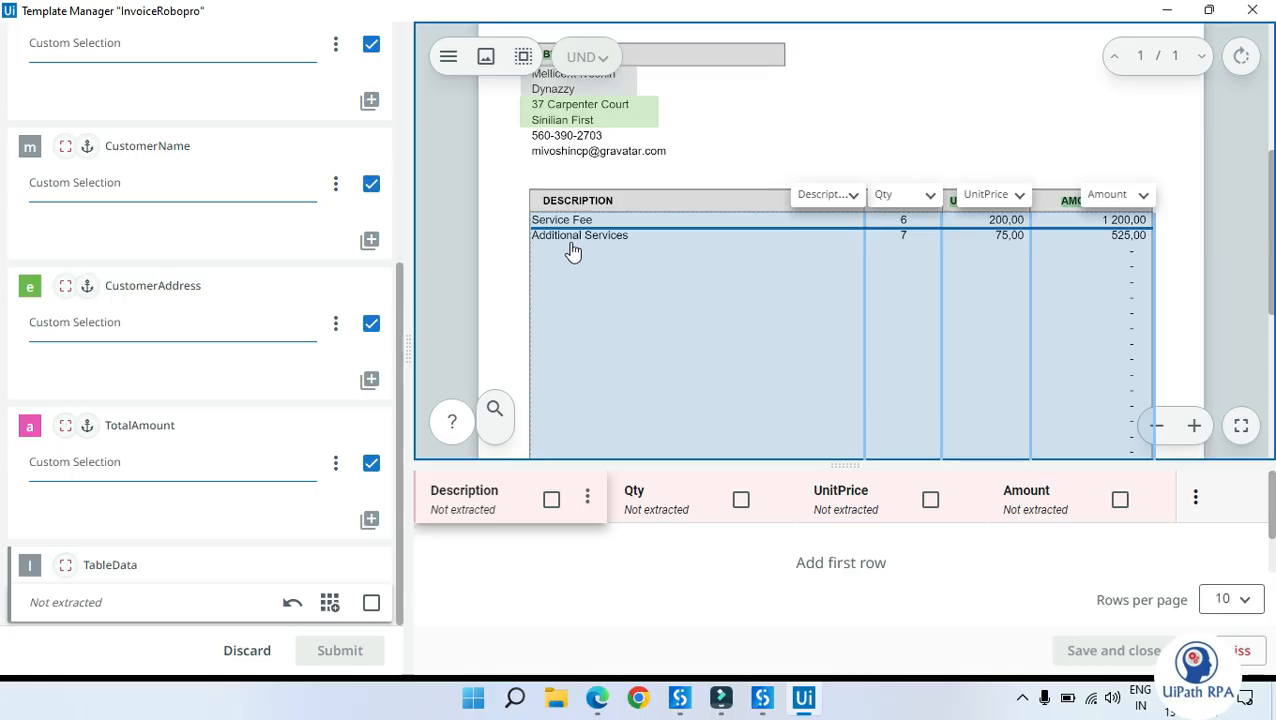
# Save the marked area as a new table with the header left out of extraction
pyautogui.scroll(-1, 792, 336)
pyautogui.scroll(1, 800, 347)
pyautogui.scroll(-2, 814, 336)
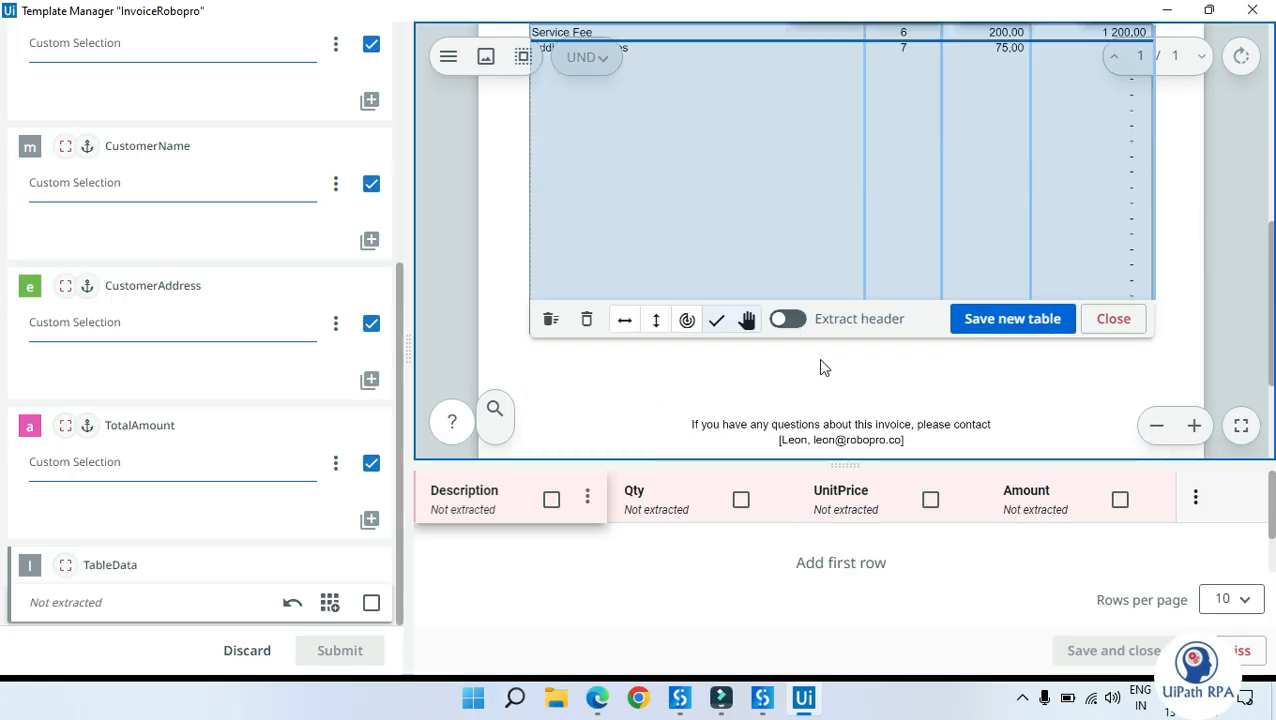
pyautogui.scroll(2, 864, 390)
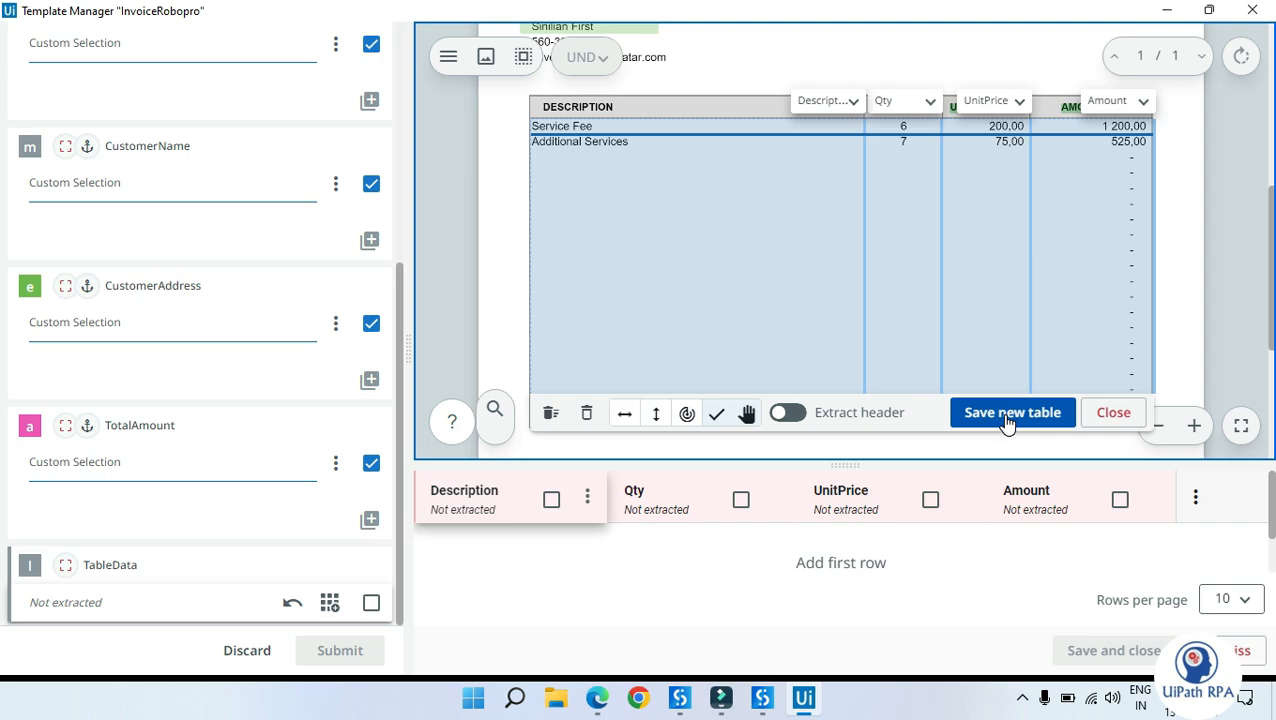
pyautogui.click(1008, 418)
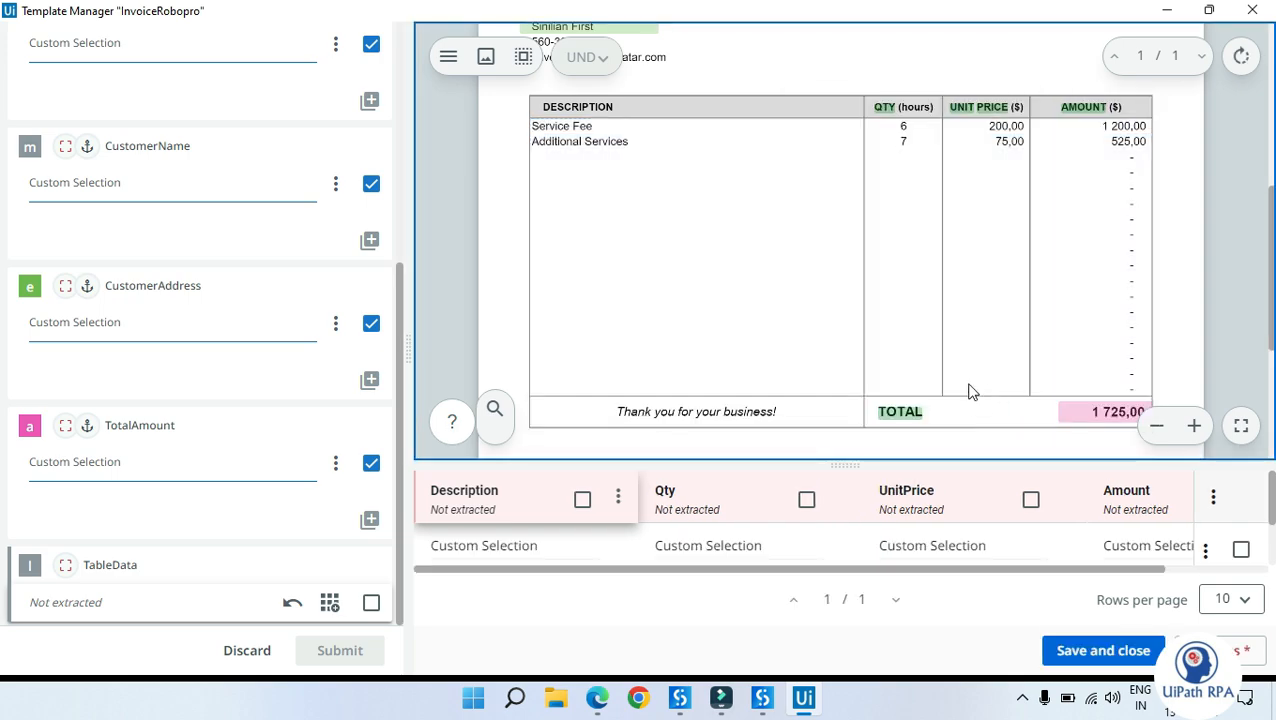
# Check which invoice area is mapped to each cell of the table's first row
pyautogui.click(740, 543)
pyautogui.click(559, 545)
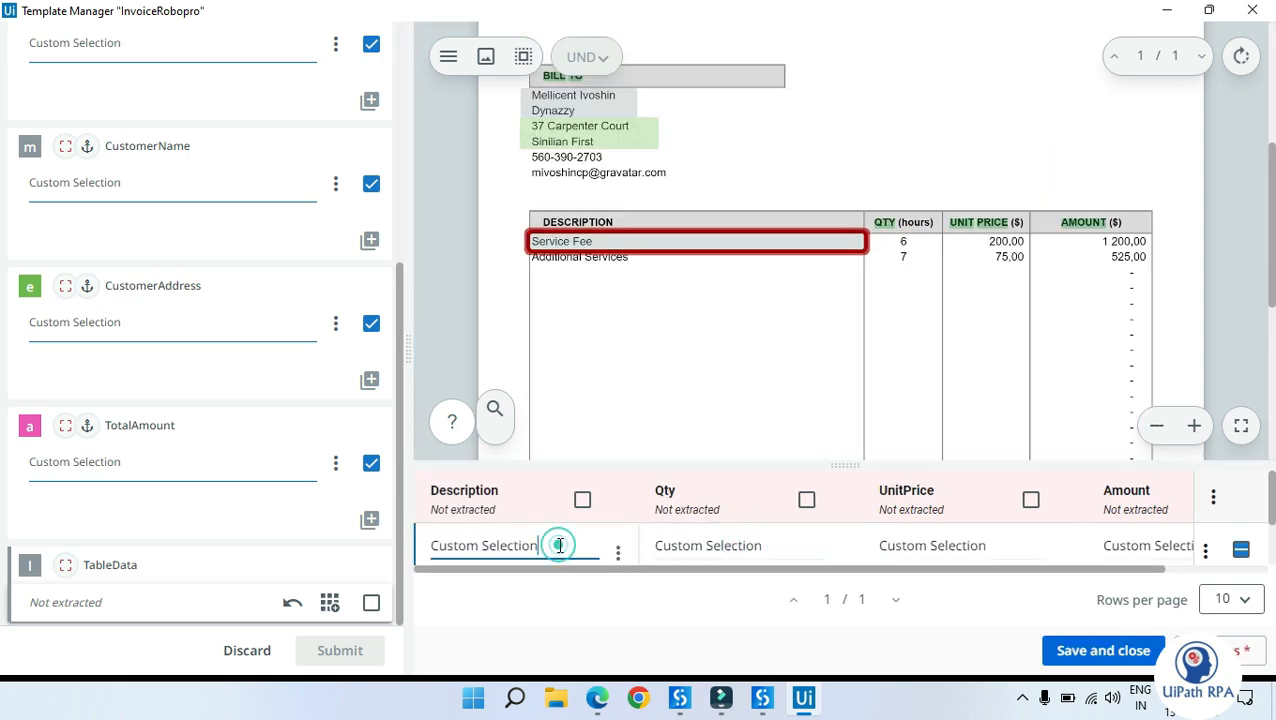
pyautogui.click(720, 546)
pyautogui.click(930, 546)
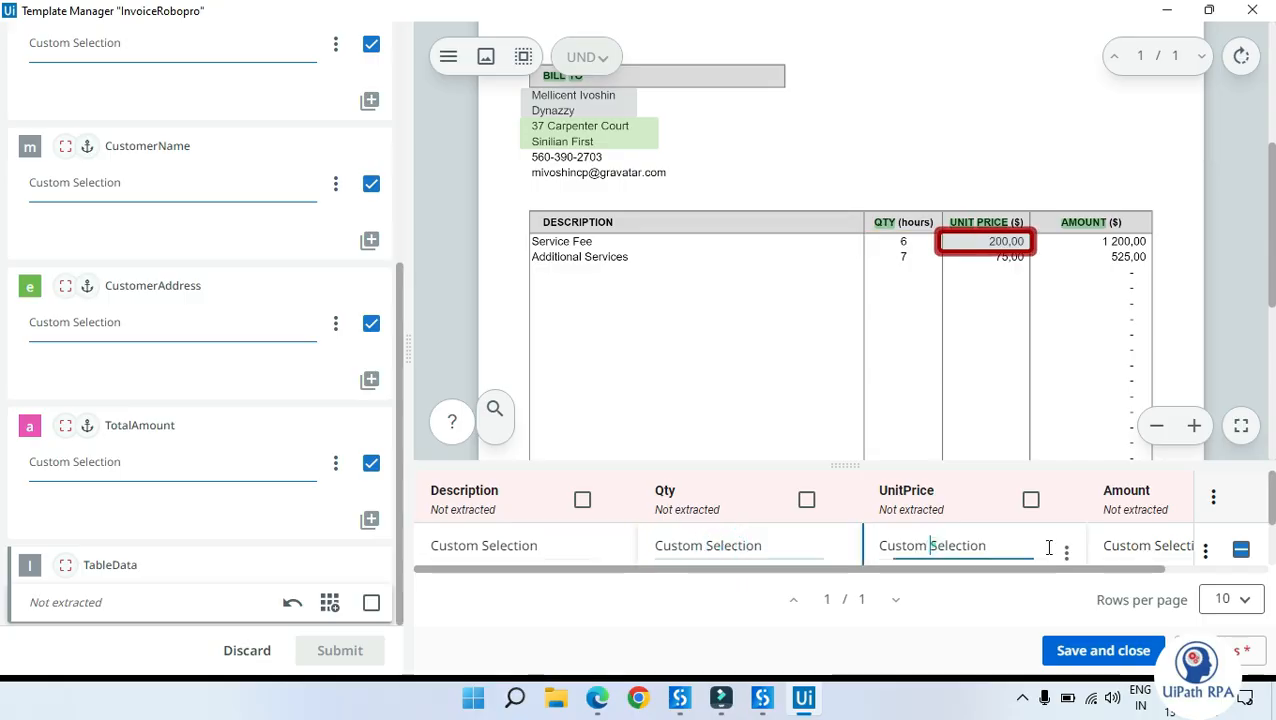
pyautogui.click(1139, 546)
pyautogui.click(1266, 508)
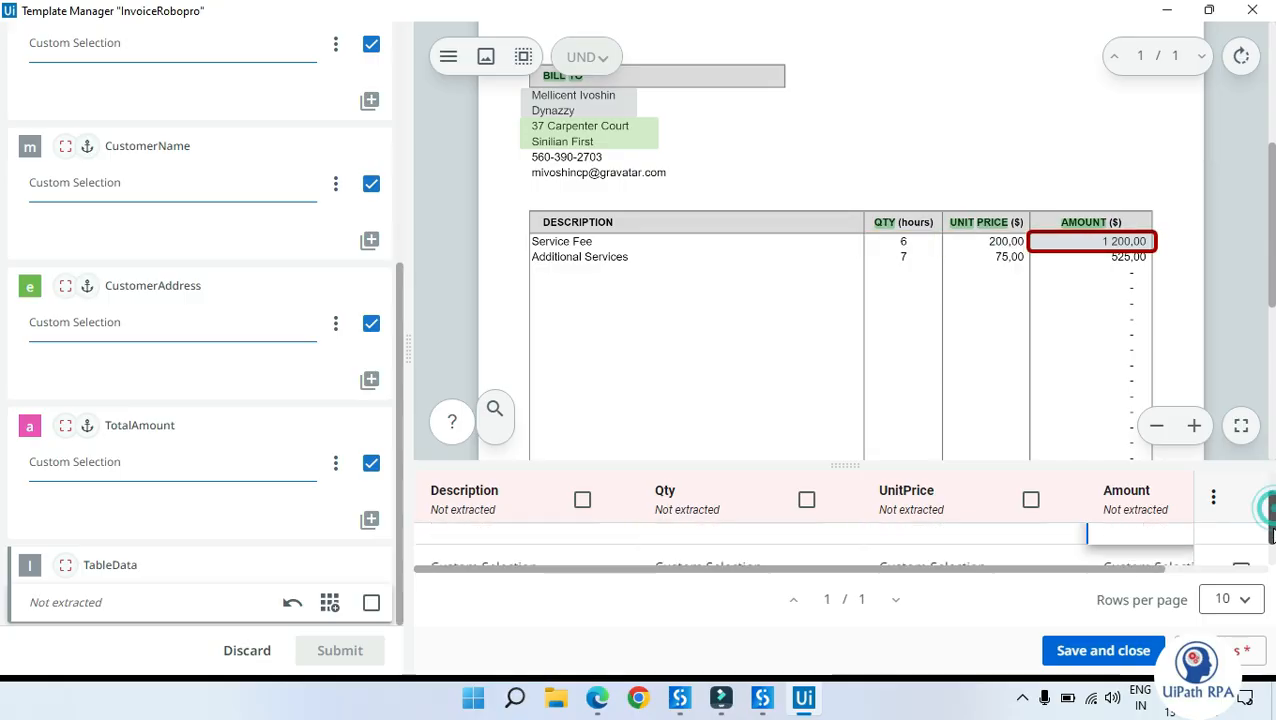
# Enlarge the table data area and check the invoice areas mapped to cells in both table rows
pyautogui.moveTo(1273, 537); pyautogui.dragTo(1272, 560)
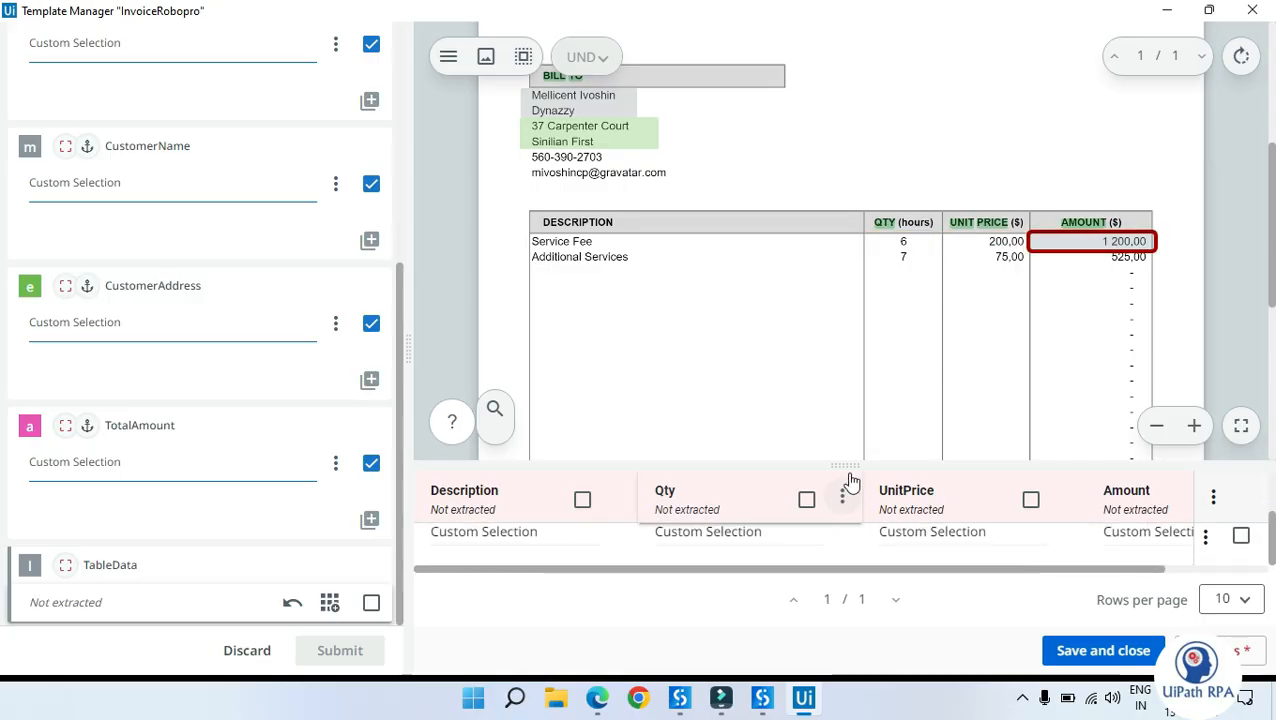
pyautogui.moveTo(846, 464); pyautogui.dragTo(846, 252)
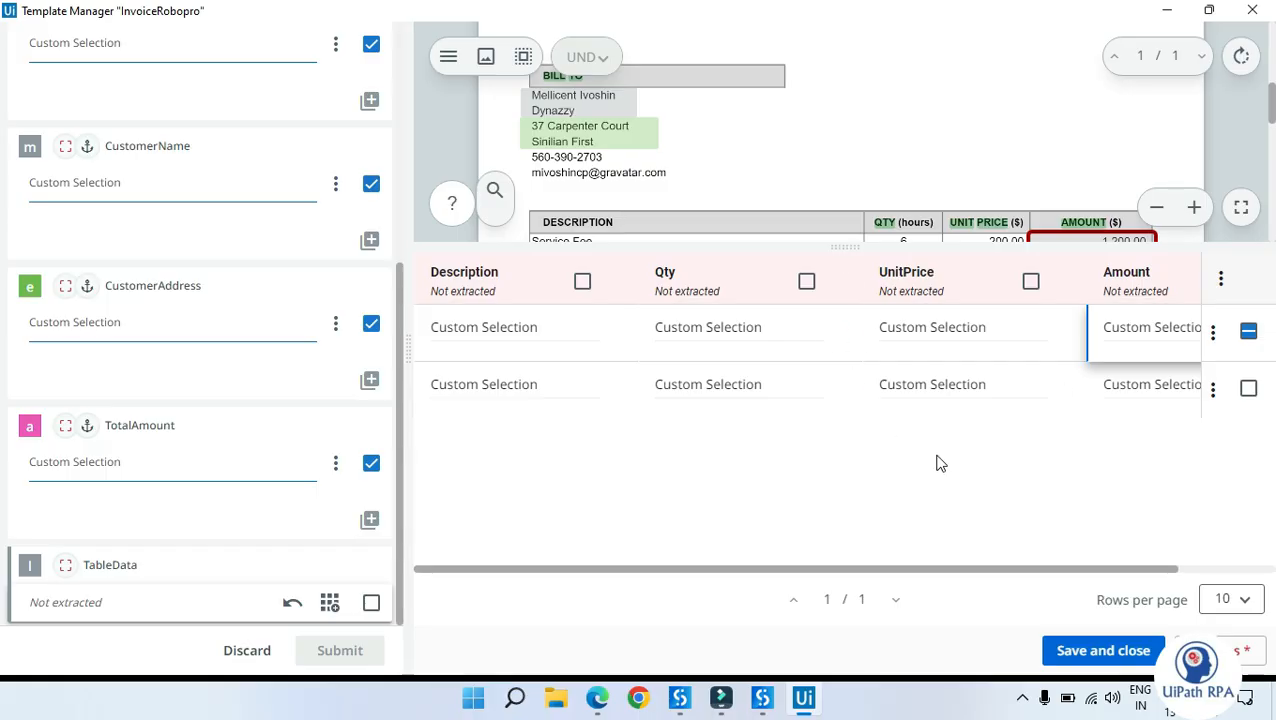
pyautogui.click(561, 322)
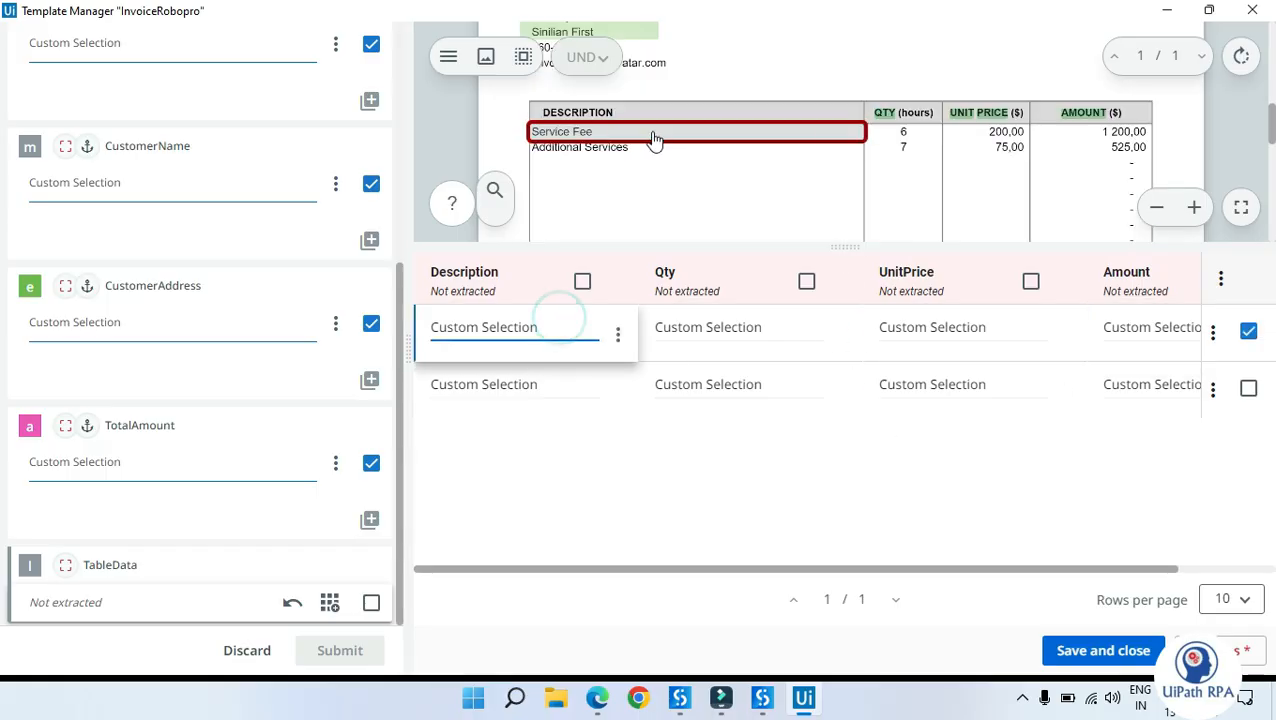
pyautogui.click(521, 384)
pyautogui.scroll(1, 657, 172)
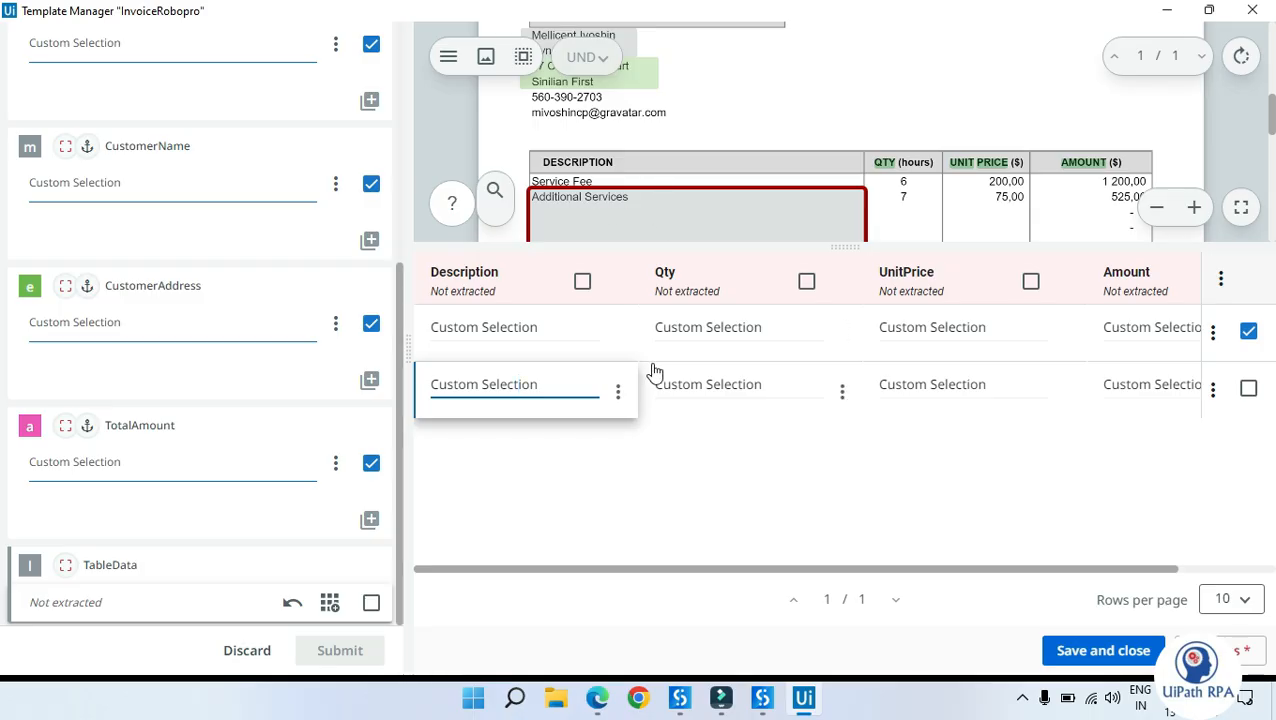
pyautogui.scroll(-1, 945, 210)
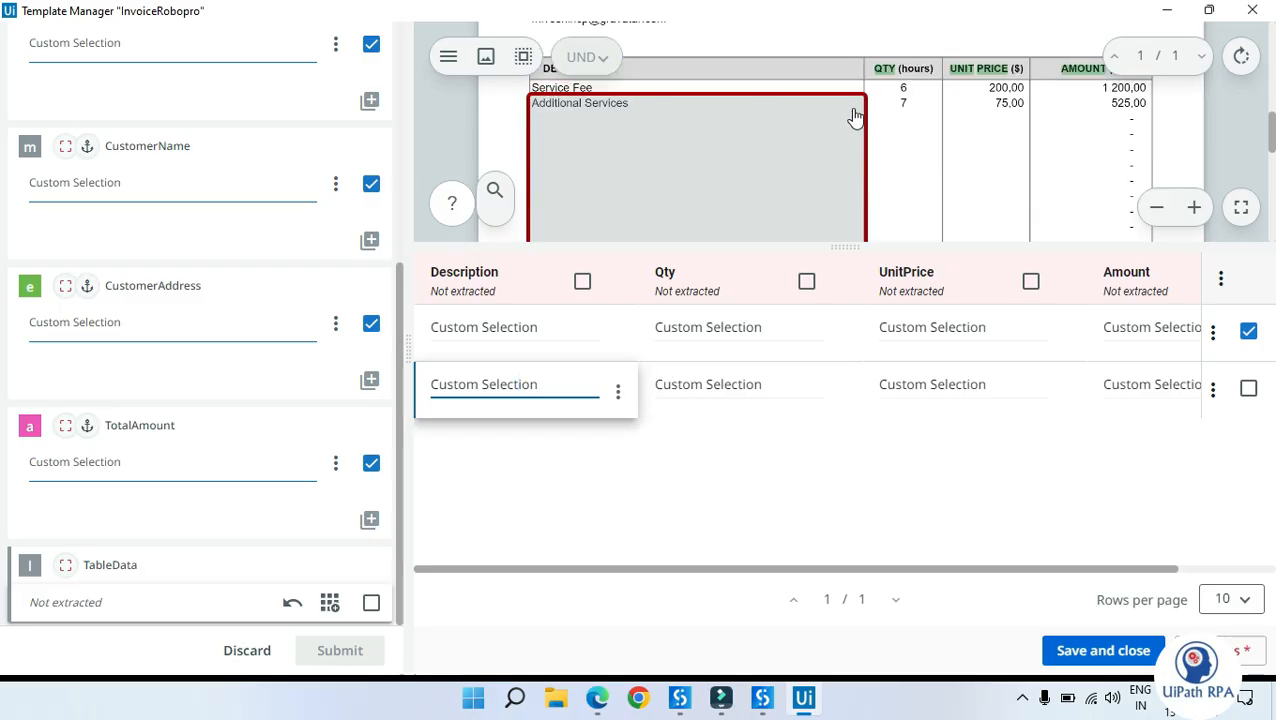
pyautogui.click(1140, 384)
pyautogui.click(957, 328)
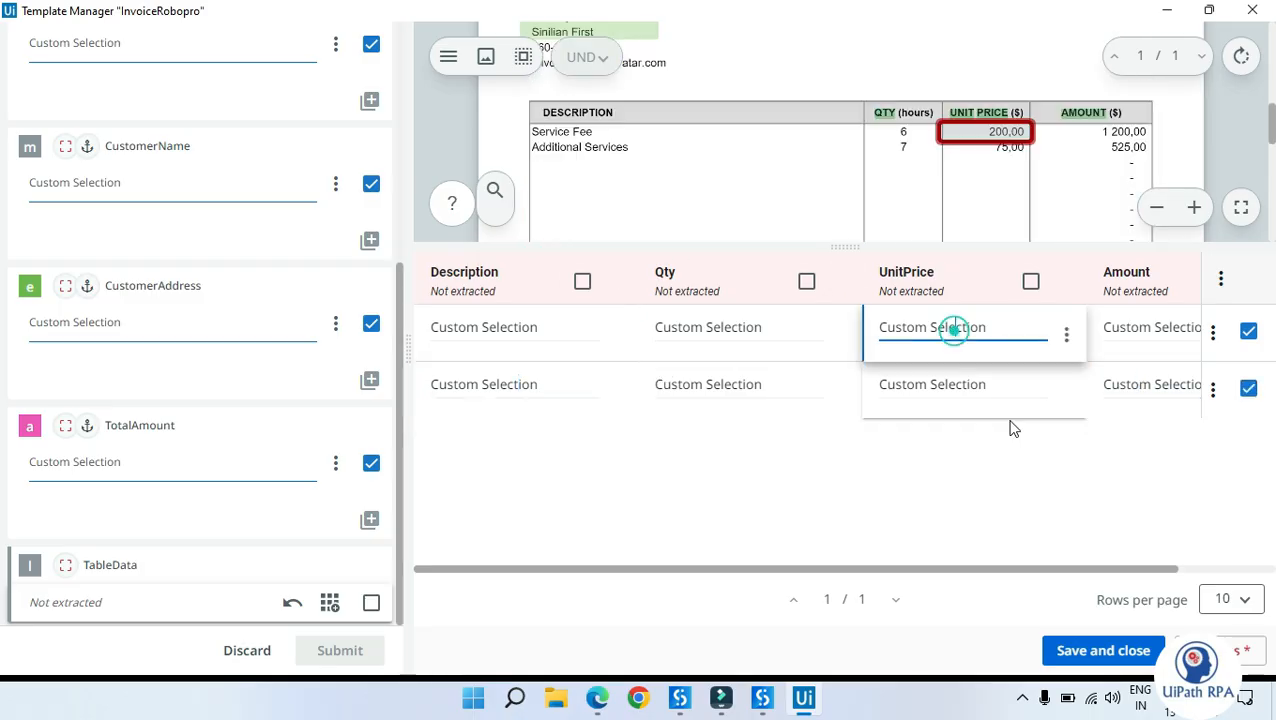
# Examine the options offered for the first row's UnitPrice cell
pyautogui.click(1065, 335)
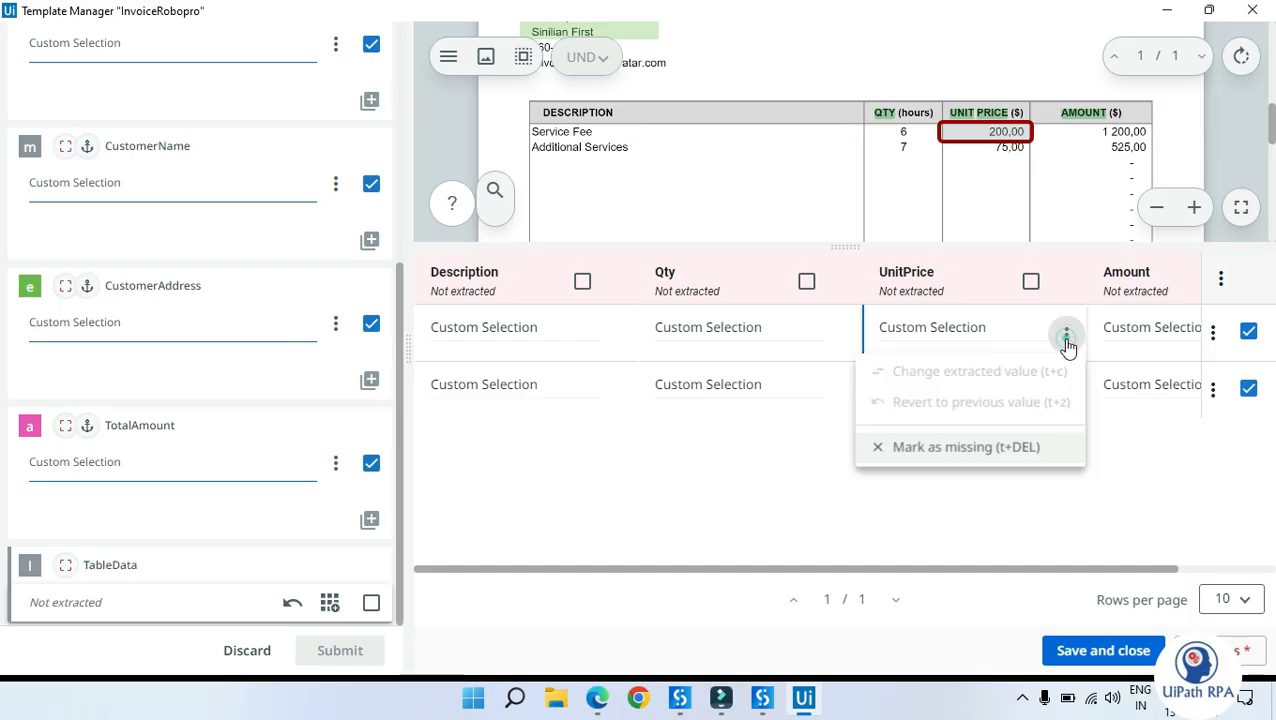
pyautogui.click(733, 457)
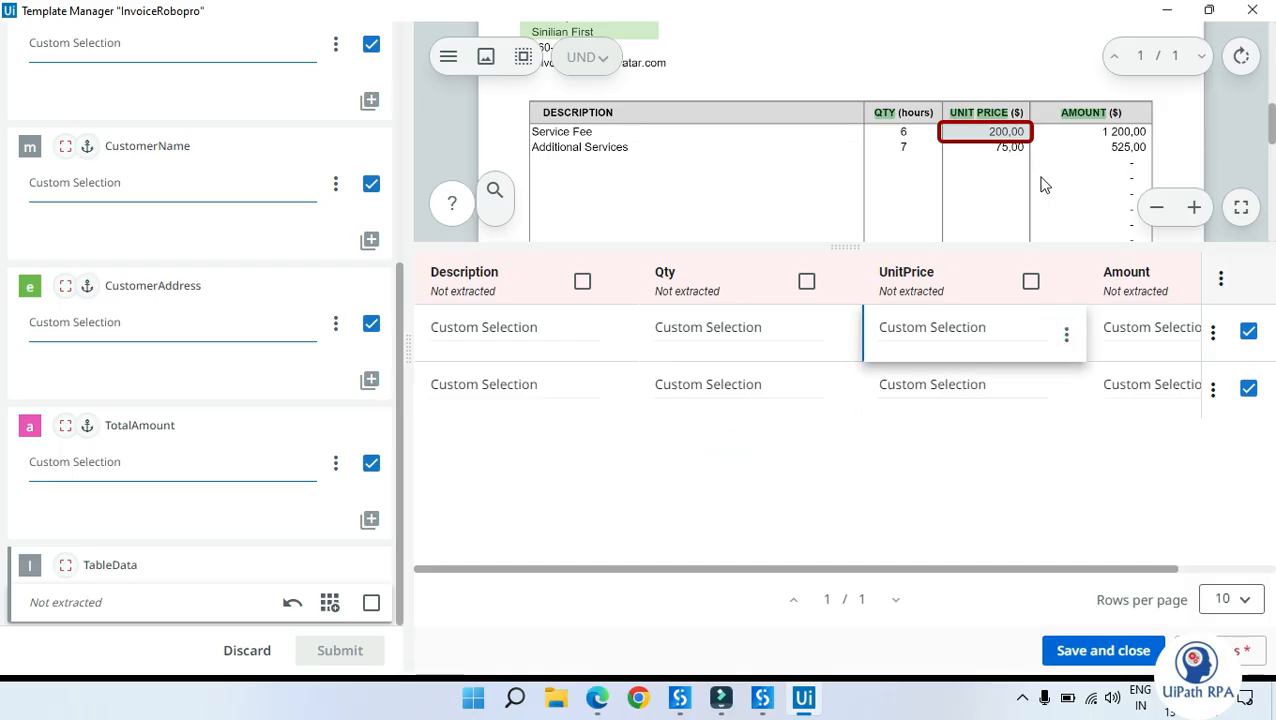
pyautogui.click(1066, 335)
pyautogui.click(673, 478)
pyautogui.click(962, 492)
# Save and close the TableData table, and reopen it once to check its columns and rows
pyautogui.moveTo(840, 247); pyautogui.dragTo(852, 398)
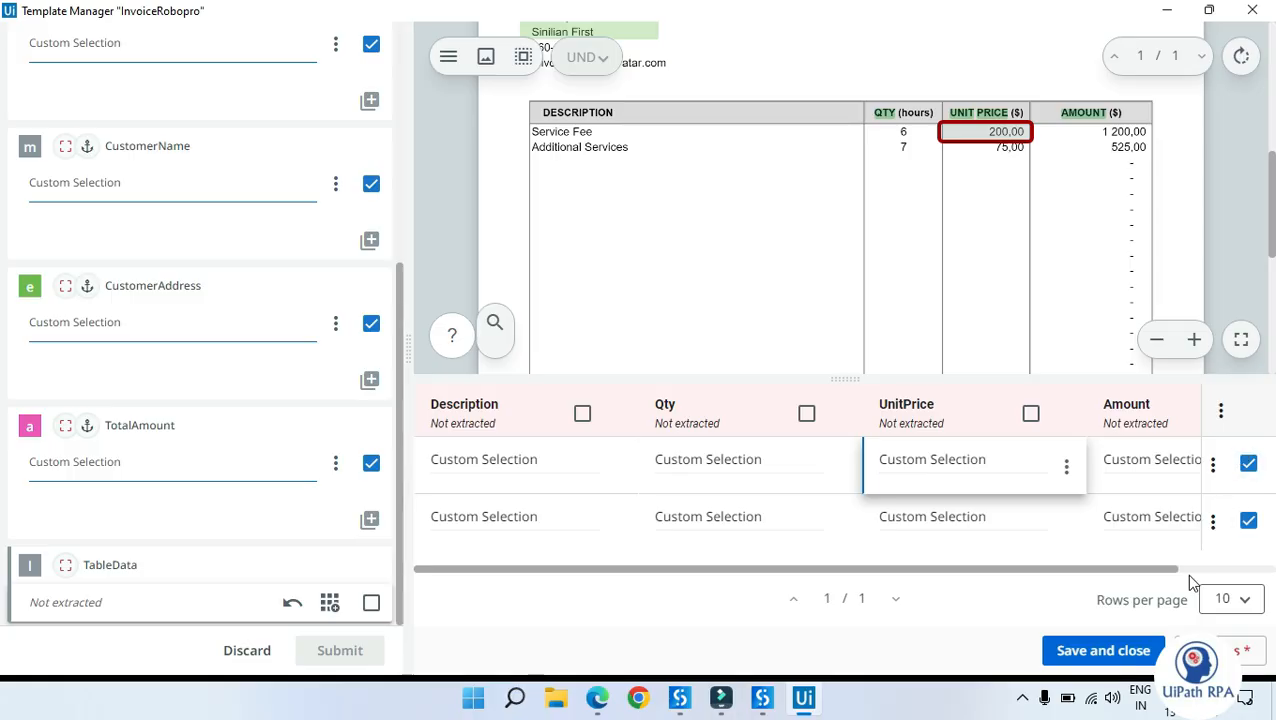
pyautogui.click(1104, 651)
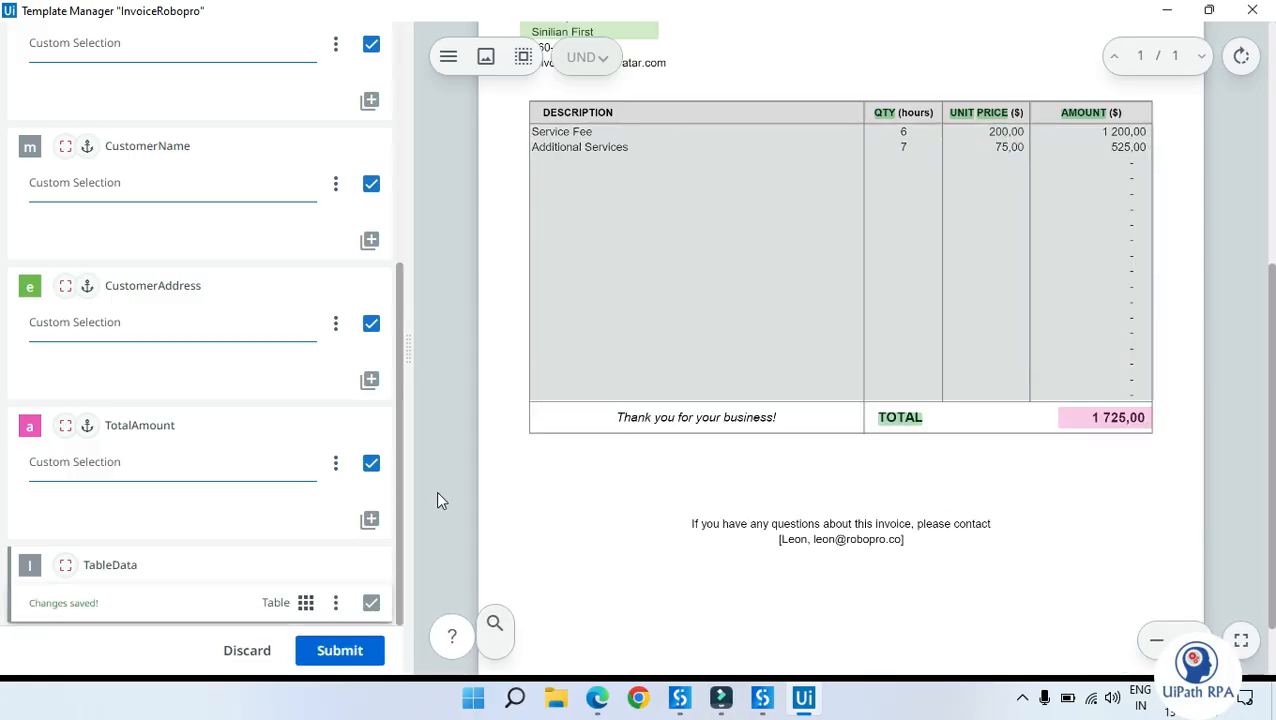
pyautogui.click(305, 602)
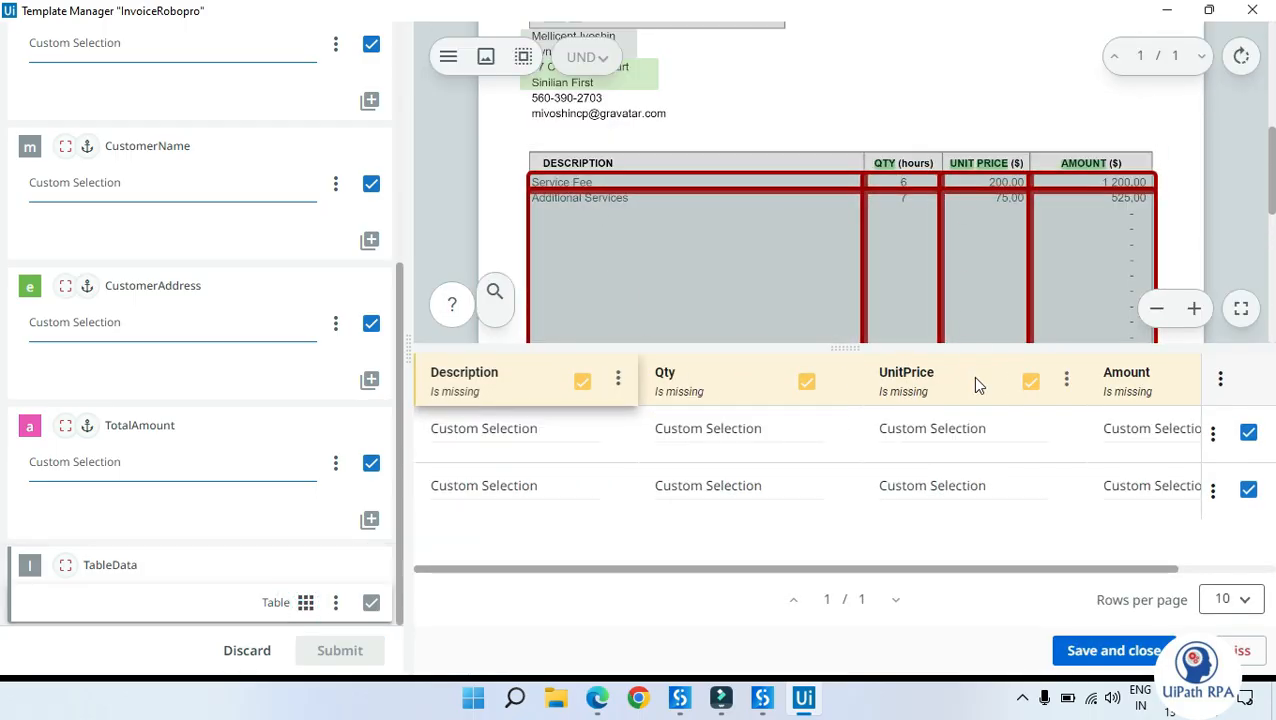
pyautogui.click(305, 604)
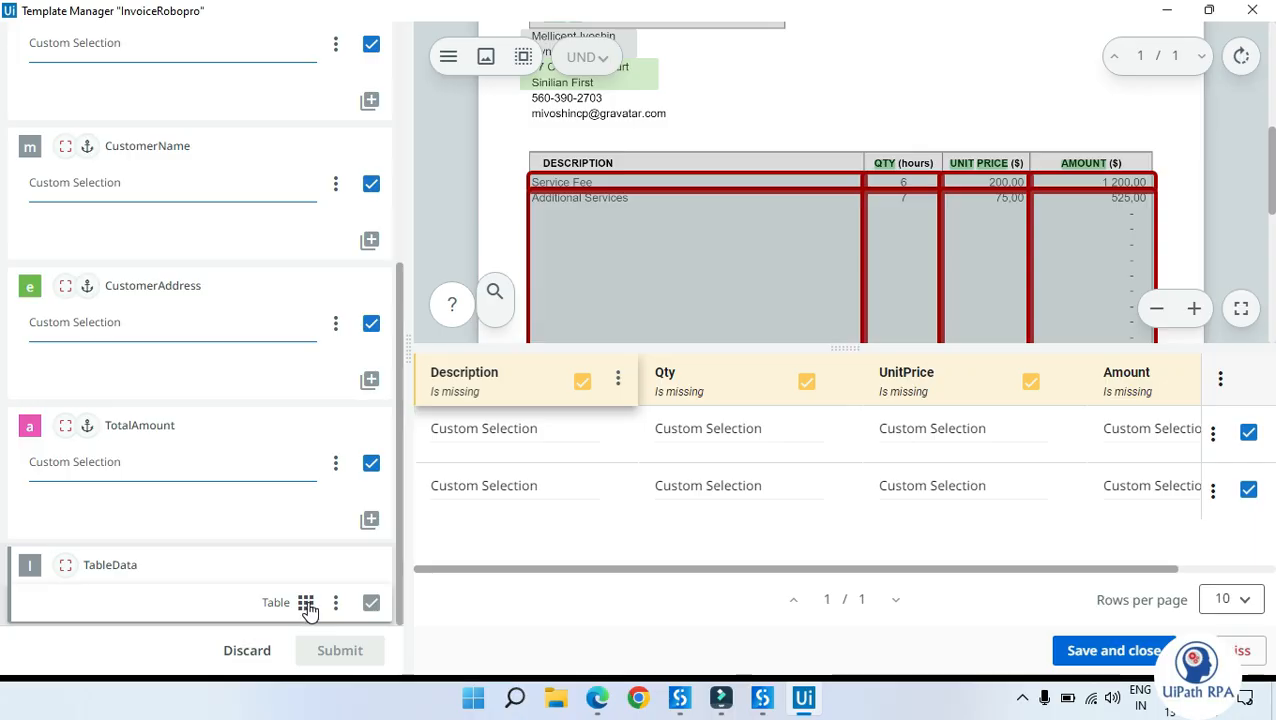
pyautogui.click(1120, 655)
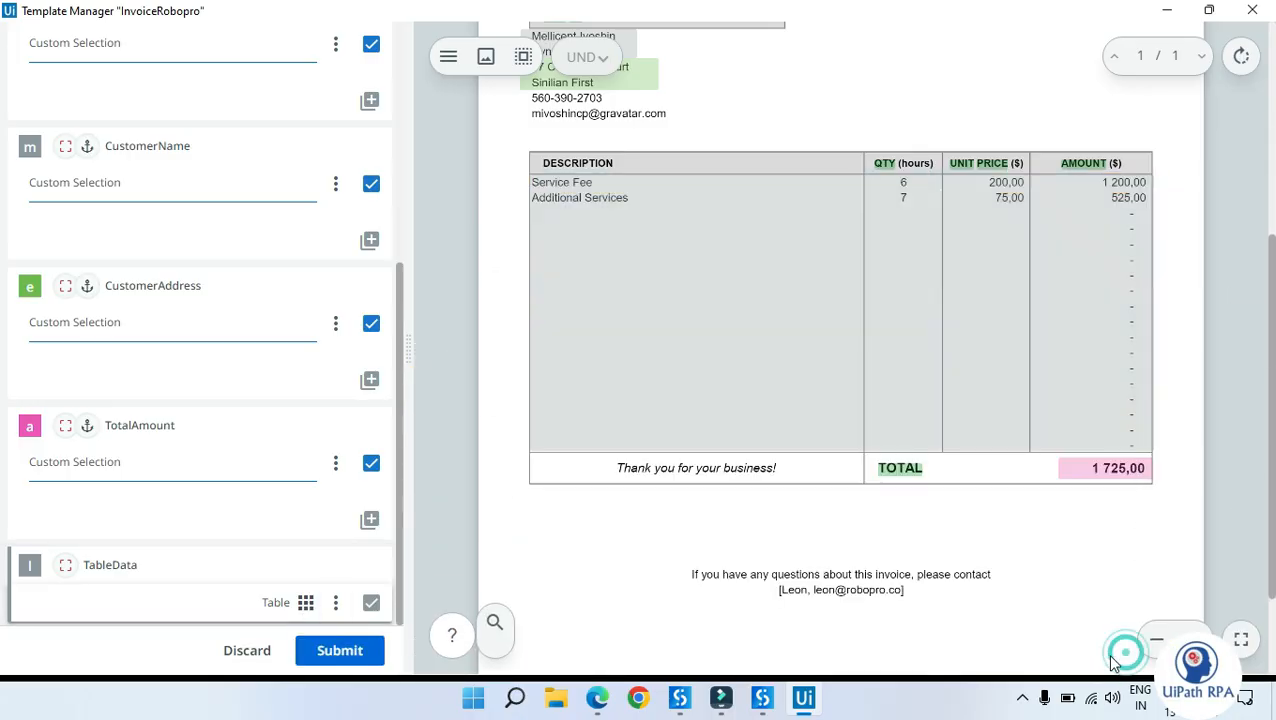
# Submit the InvoiceRobopro template, close the Template Manager and save the workflow
pyautogui.click(340, 651)
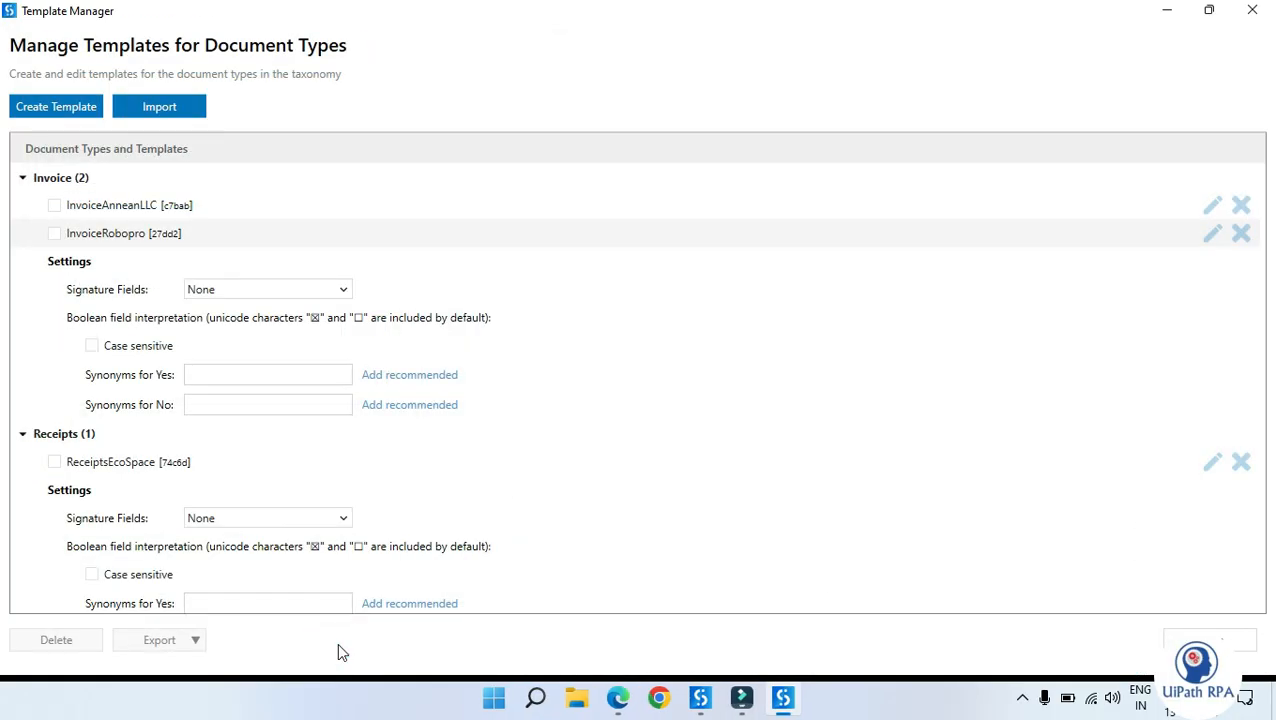
pyautogui.scroll(-1, 209, 306)
pyautogui.scroll(1, 209, 306)
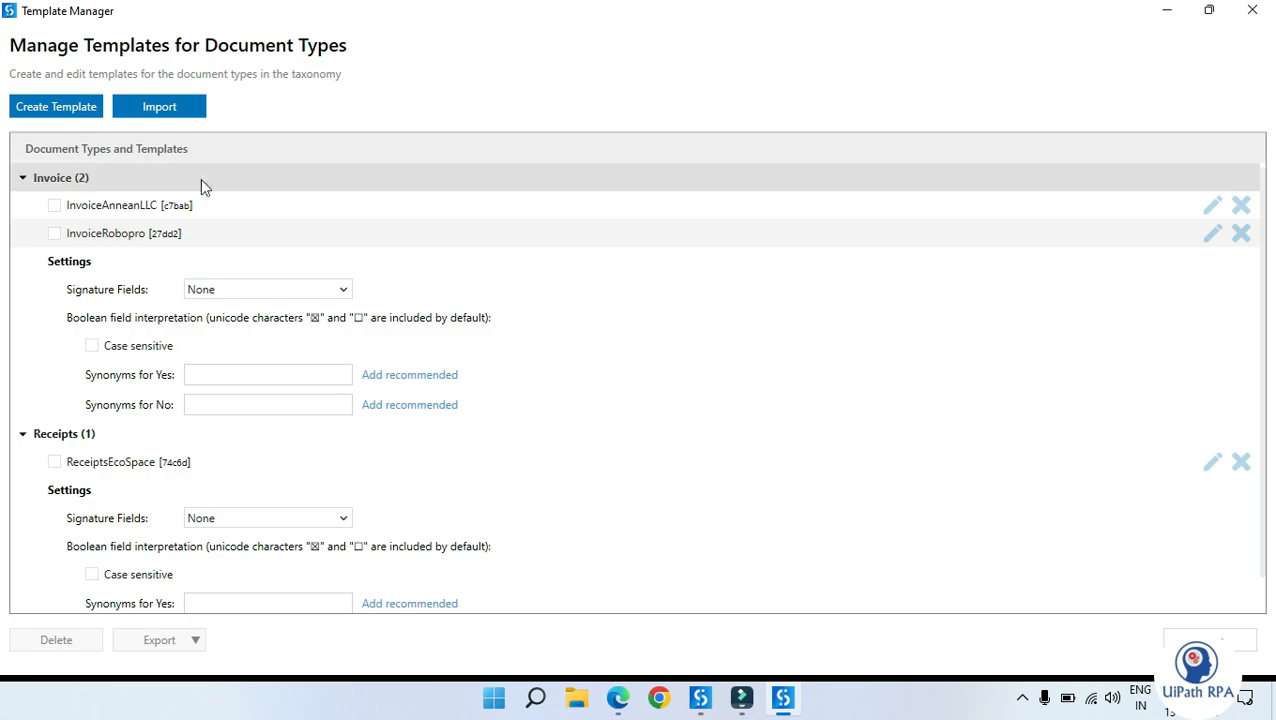
pyautogui.click(1186, 640)
pyautogui.click(587, 312)
pyautogui.hotkey('ctrl', 's')
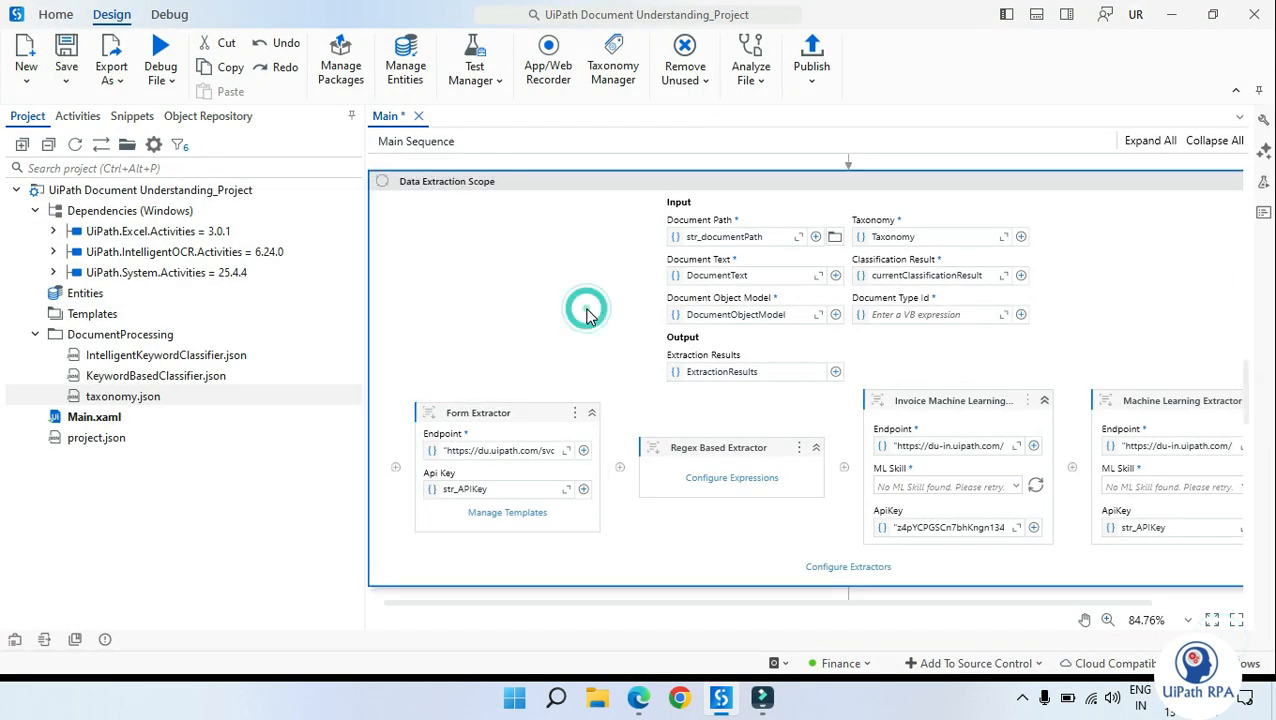
# Activate the Form Extractor for all Invoice fields, including TableData and its columns, and save the extractor configuration
pyautogui.click(848, 567)
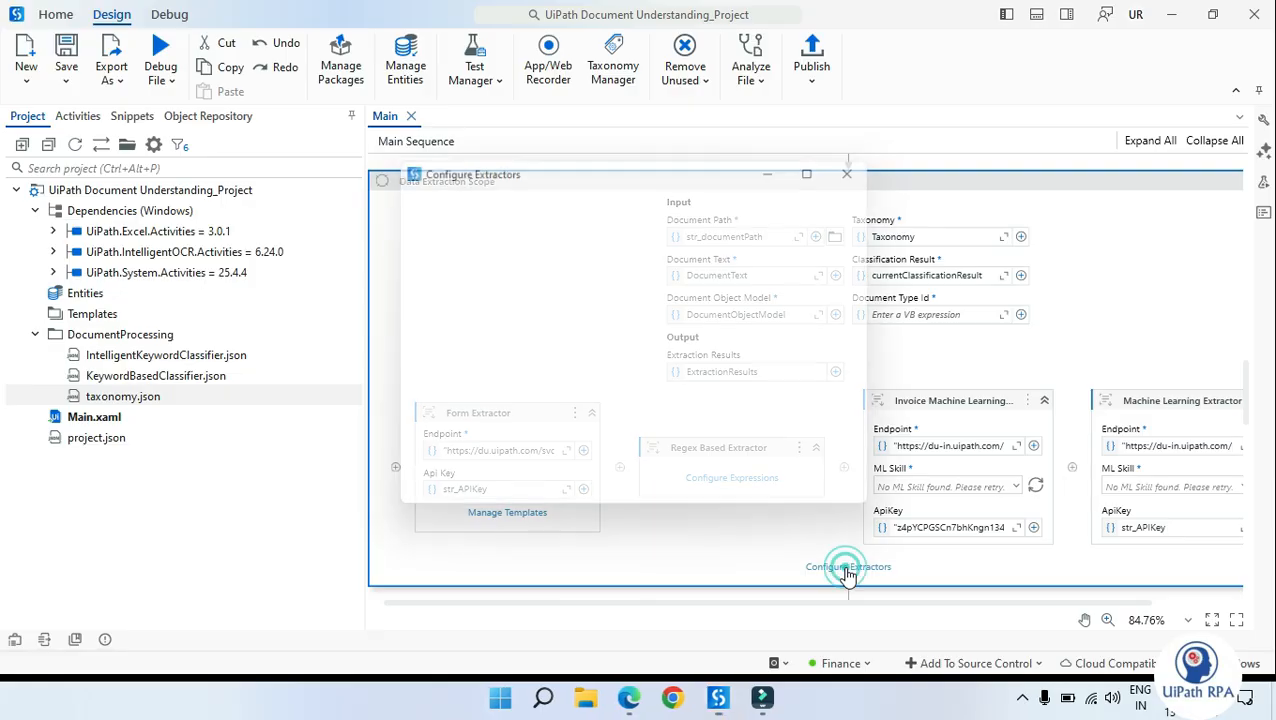
pyautogui.click(823, 164)
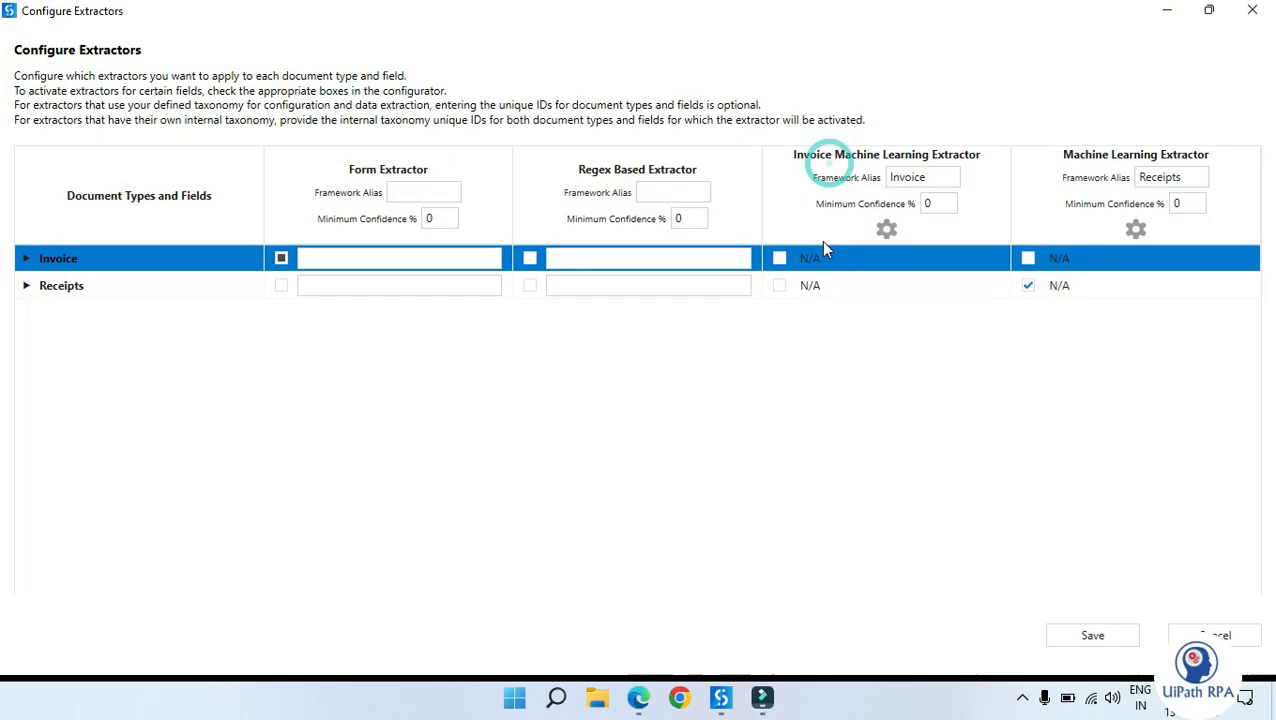
pyautogui.click(26, 259)
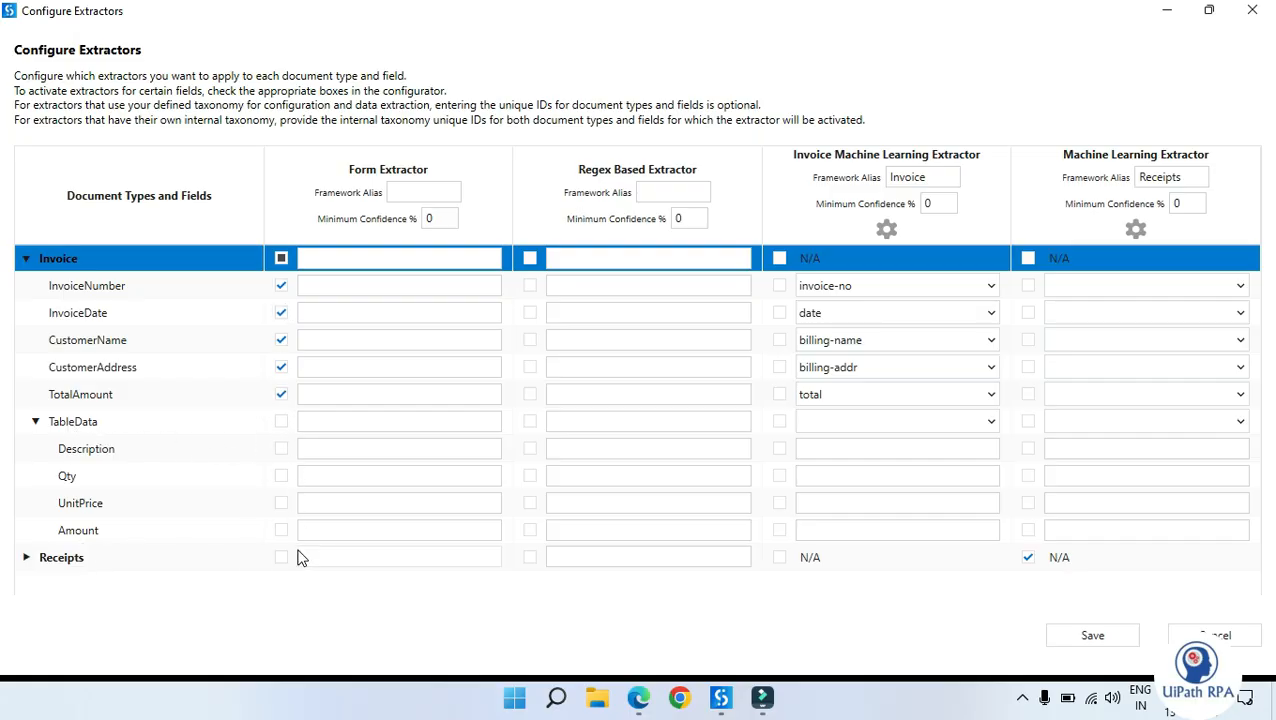
pyautogui.click(281, 258)
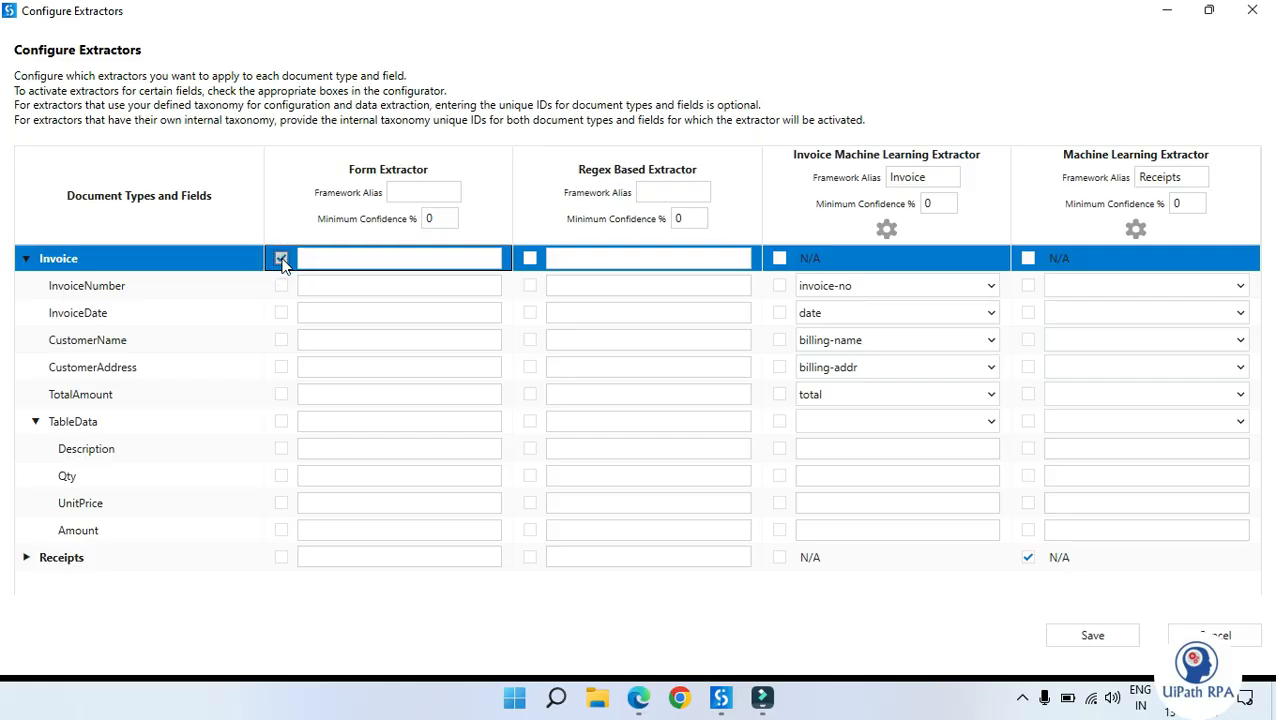
pyautogui.click(41, 426)
pyautogui.click(26, 258)
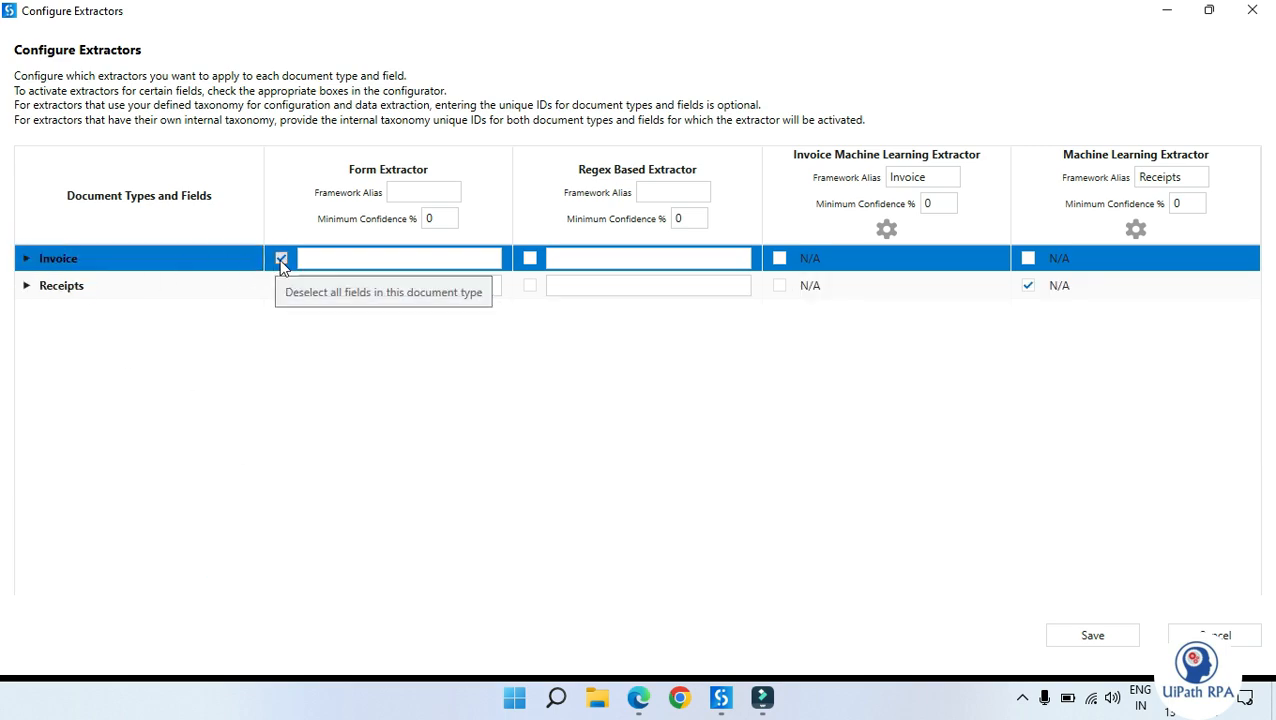
pyautogui.click(440, 191)
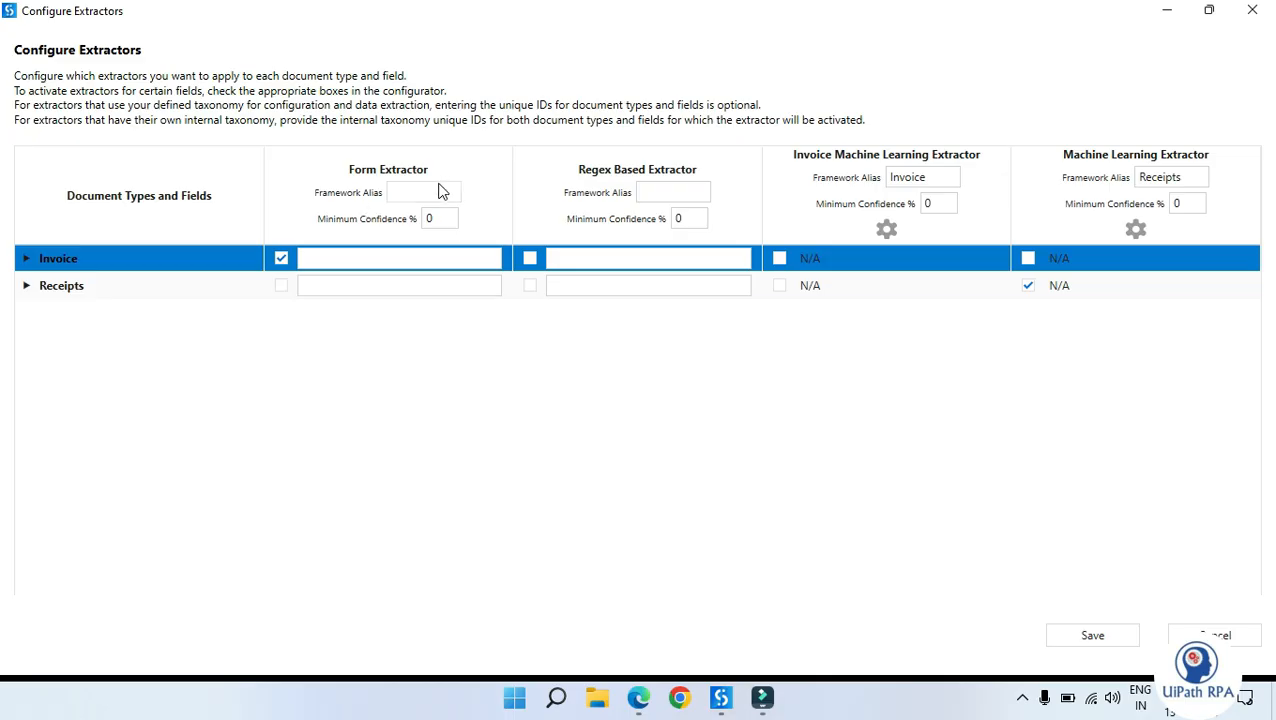
pyautogui.click(1095, 636)
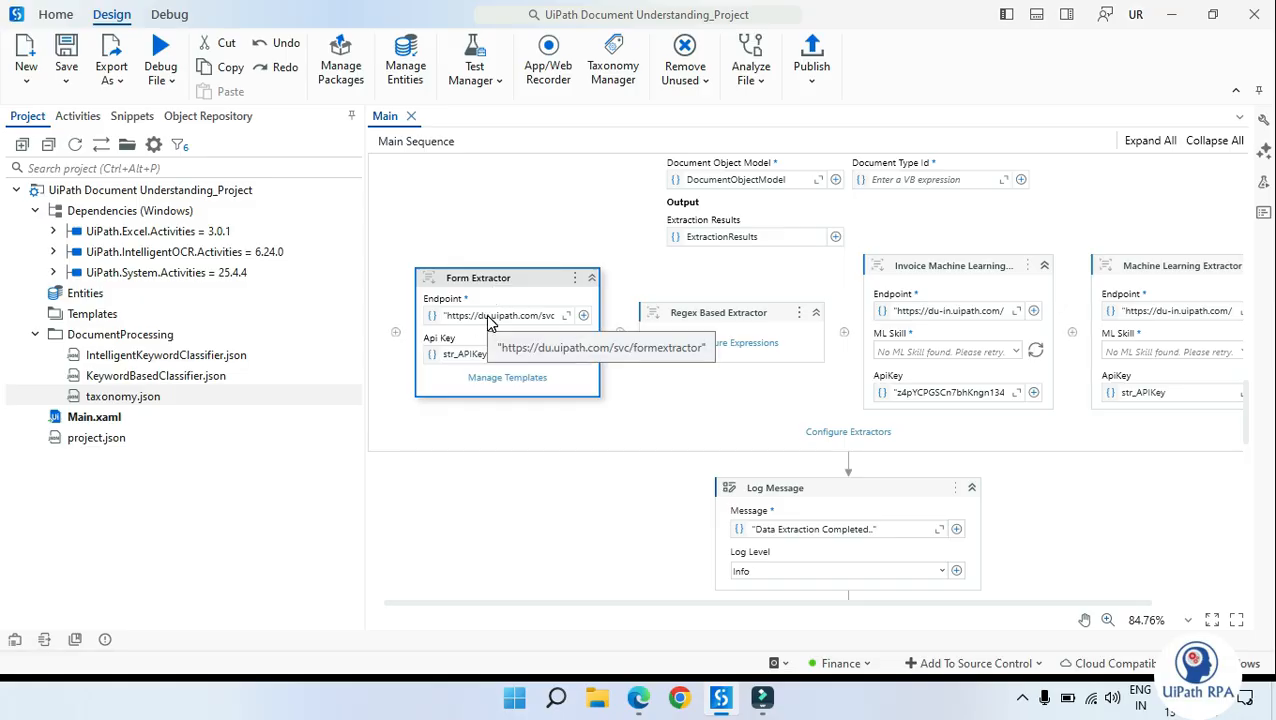
pyautogui.scroll(-1, 495, 330)
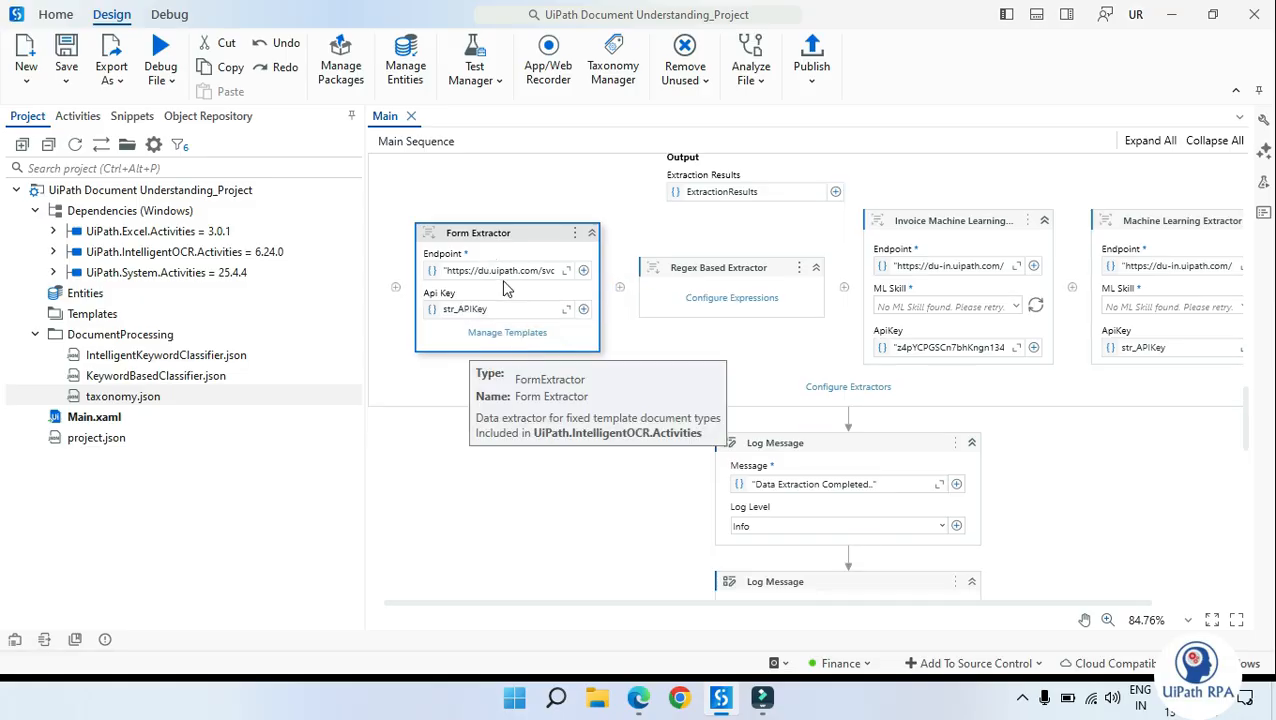
# Examine the Export Extraction Results activity and the two Write Range Workbook activities that follow it in the Main sequence
pyautogui.scroll(-6, 512, 330)
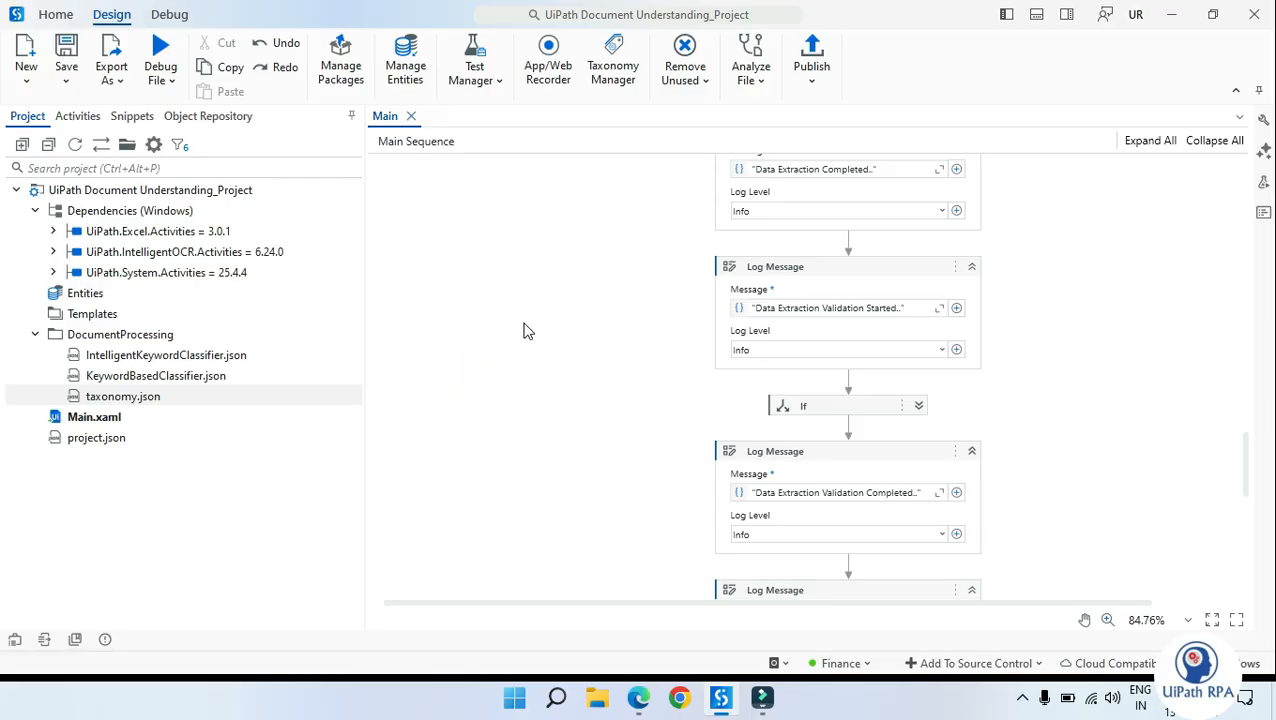
pyautogui.scroll(10, 528, 331)
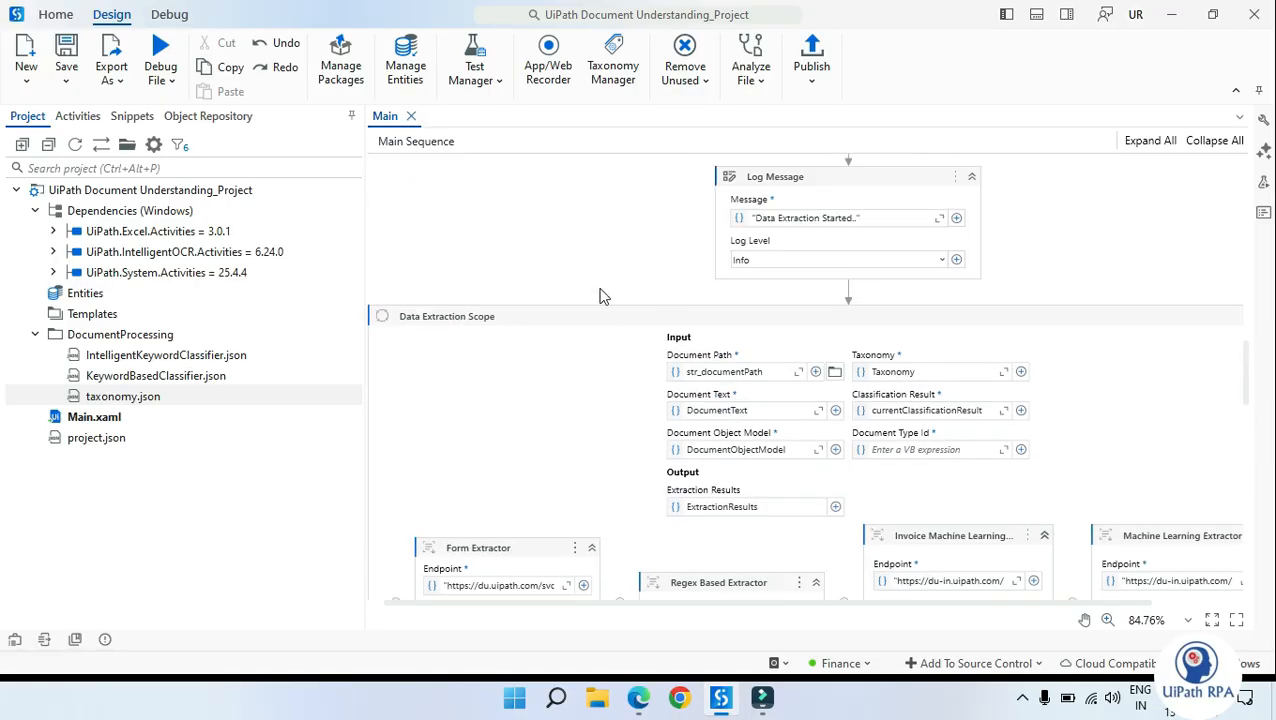
pyautogui.scroll(-15, 595, 330)
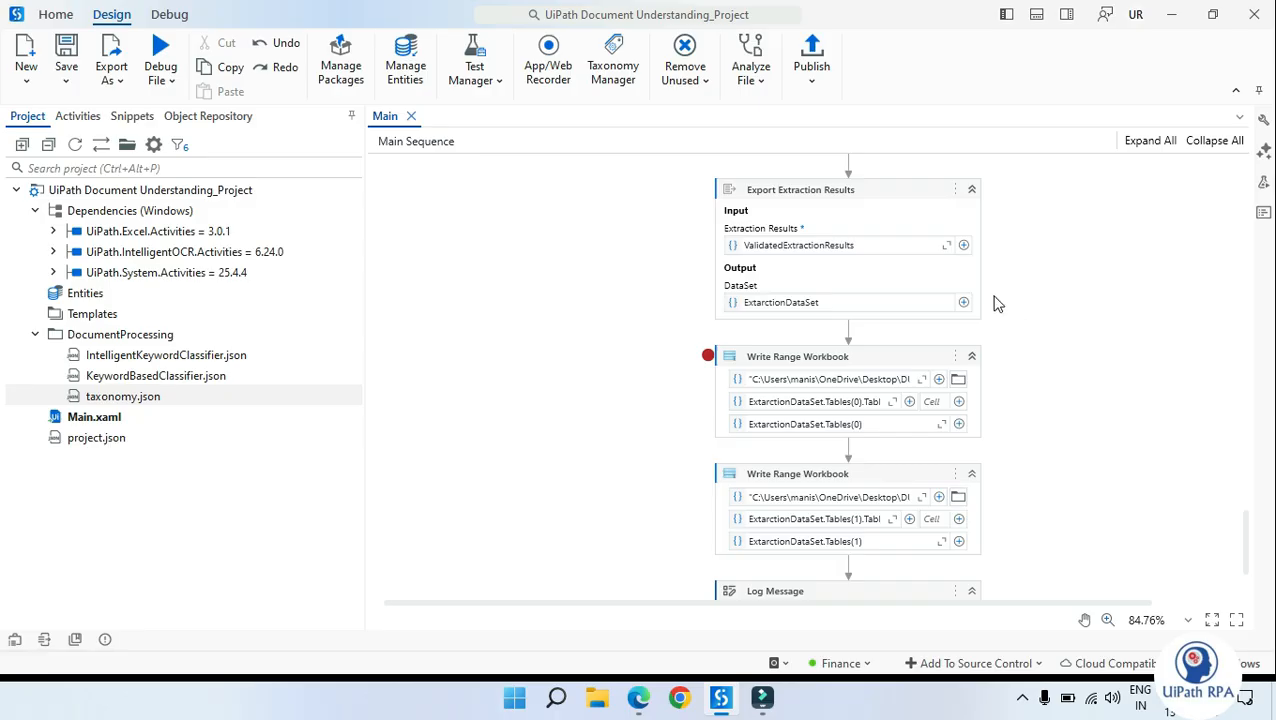
pyautogui.click(797, 205)
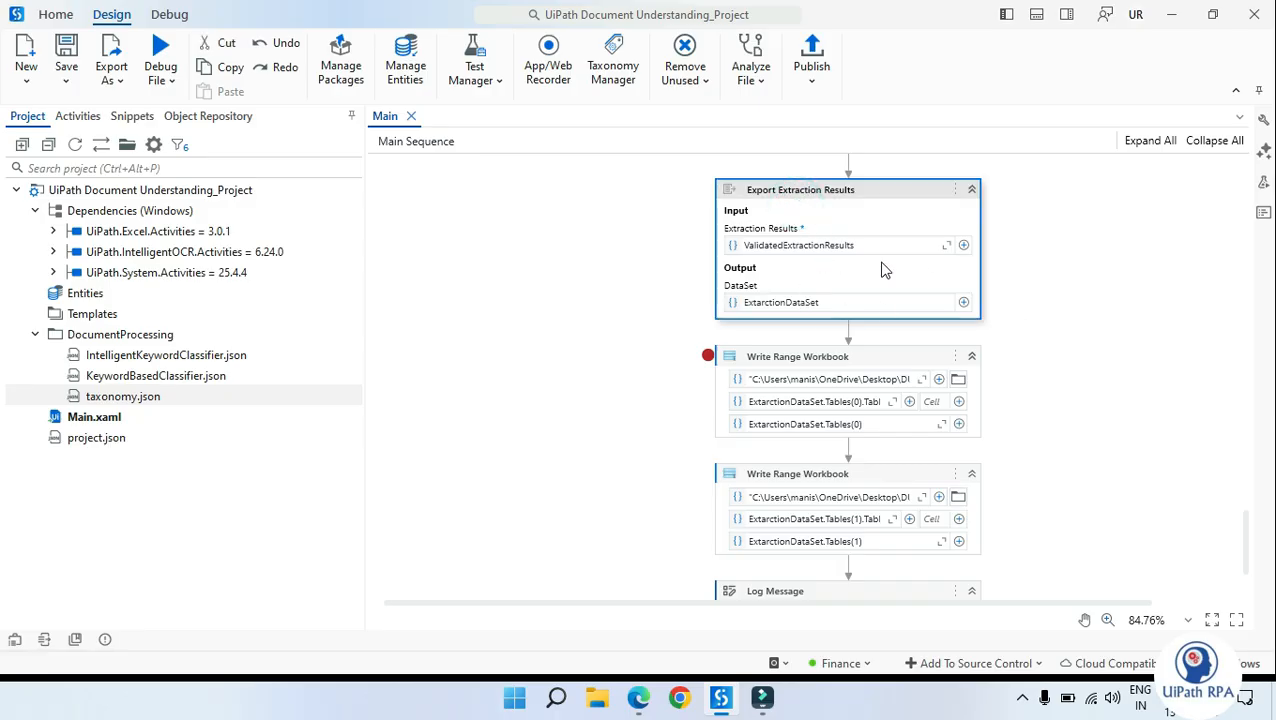
pyautogui.scroll(5, 730, 235)
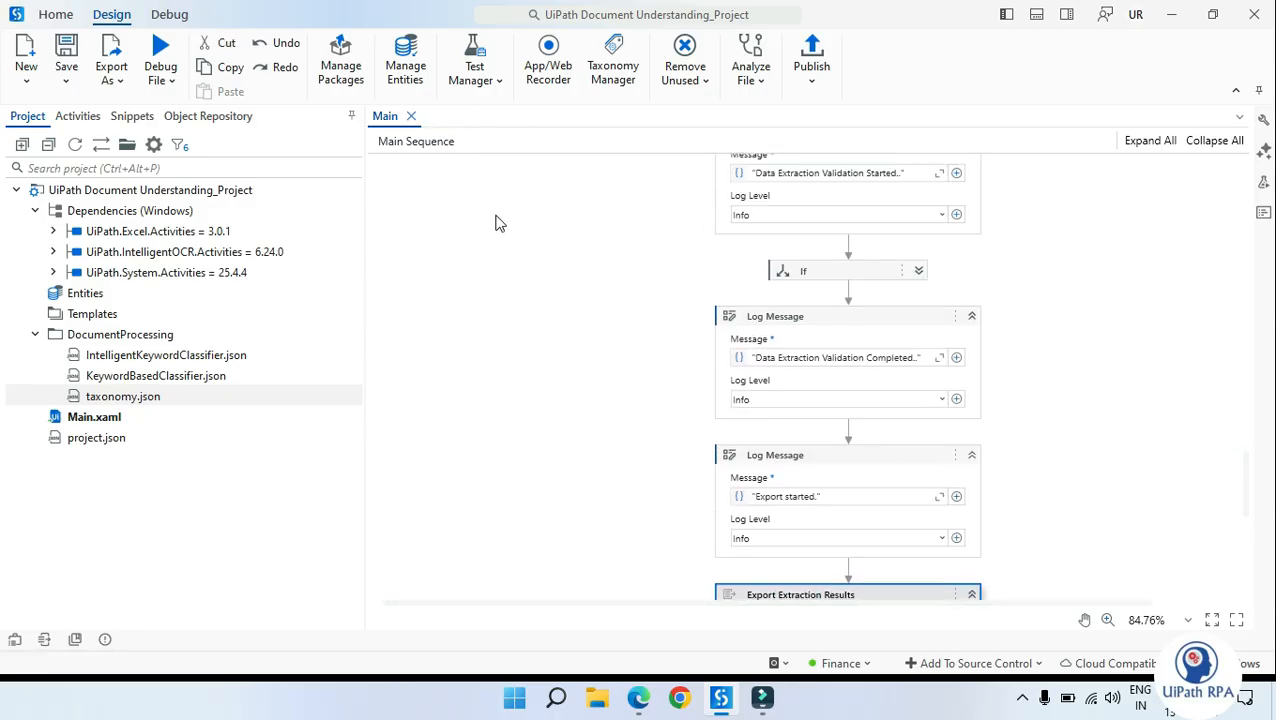
pyautogui.scroll(-3, 703, 385)
pyautogui.scroll(-2, 835, 440)
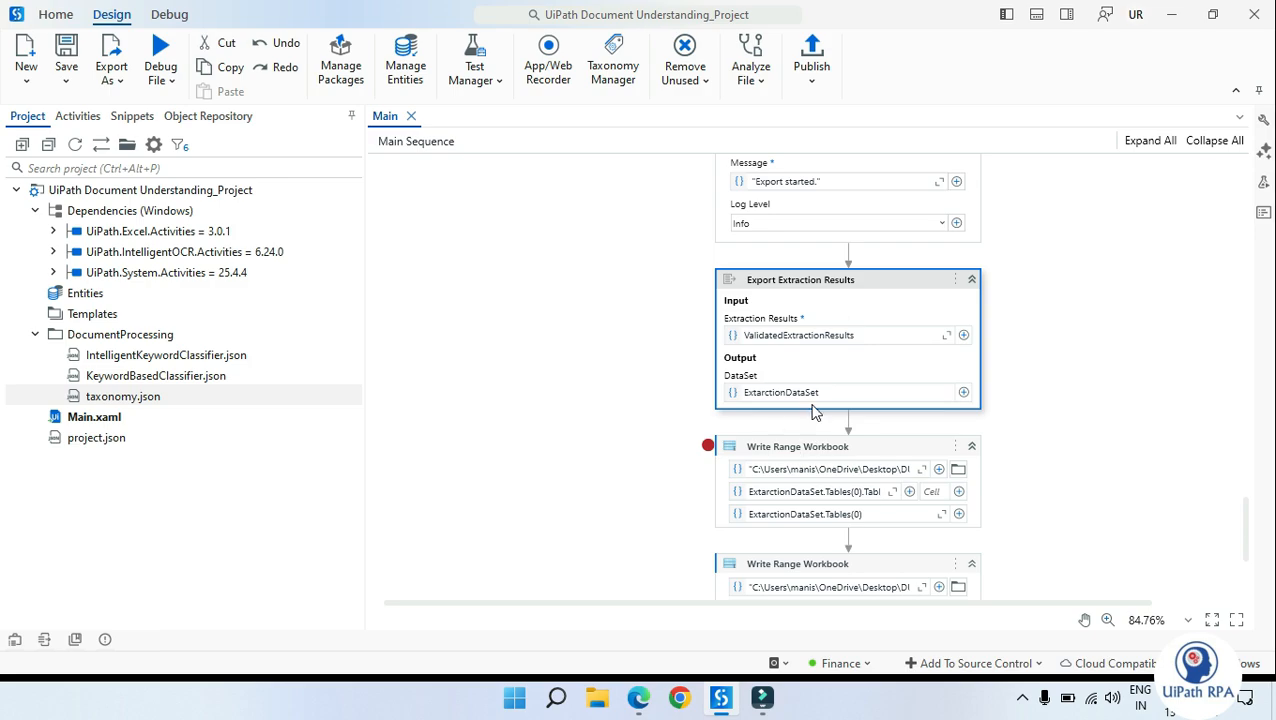
pyautogui.scroll(-3, 812, 410)
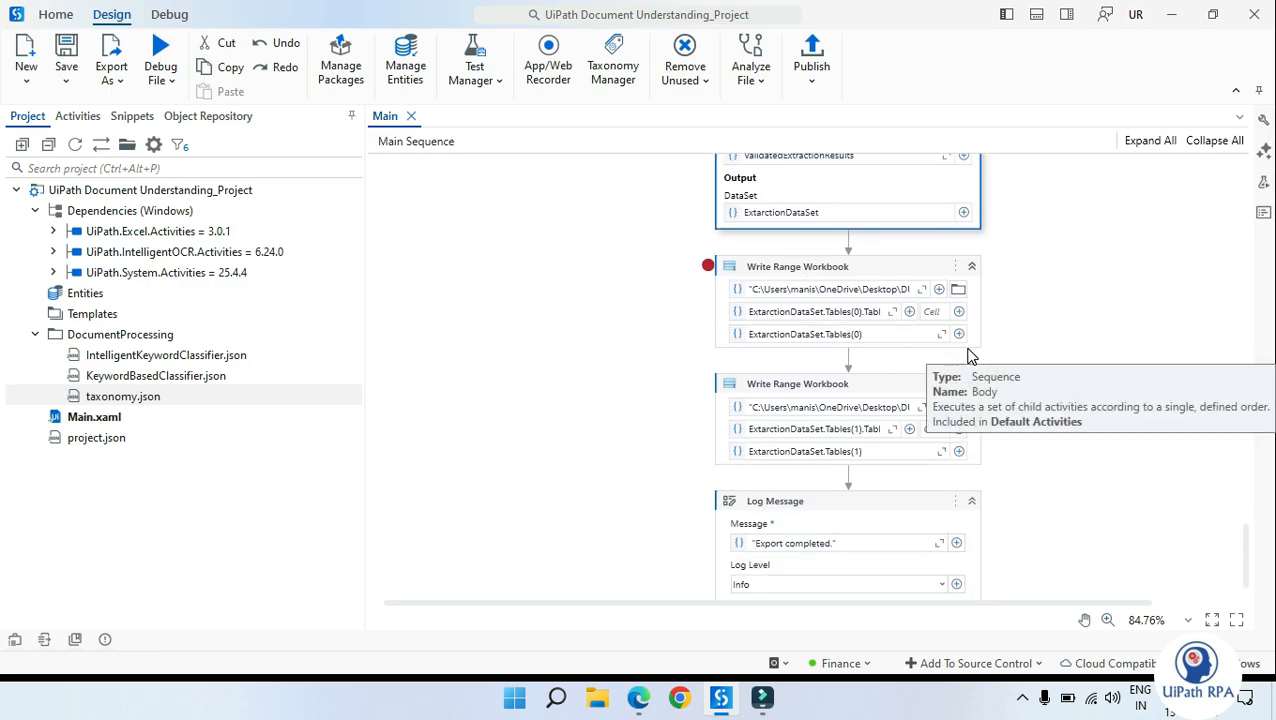
pyautogui.scroll(2, 955, 345)
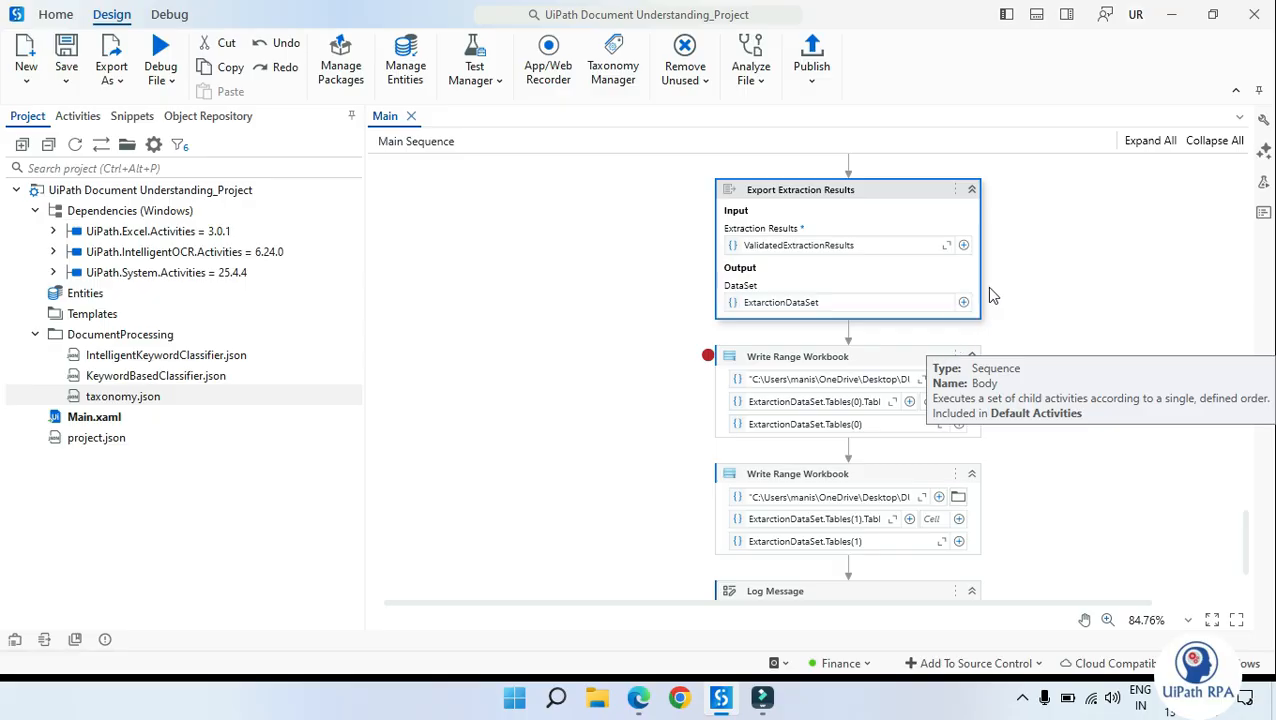
pyautogui.scroll(-2, 992, 296)
pyautogui.click(888, 265)
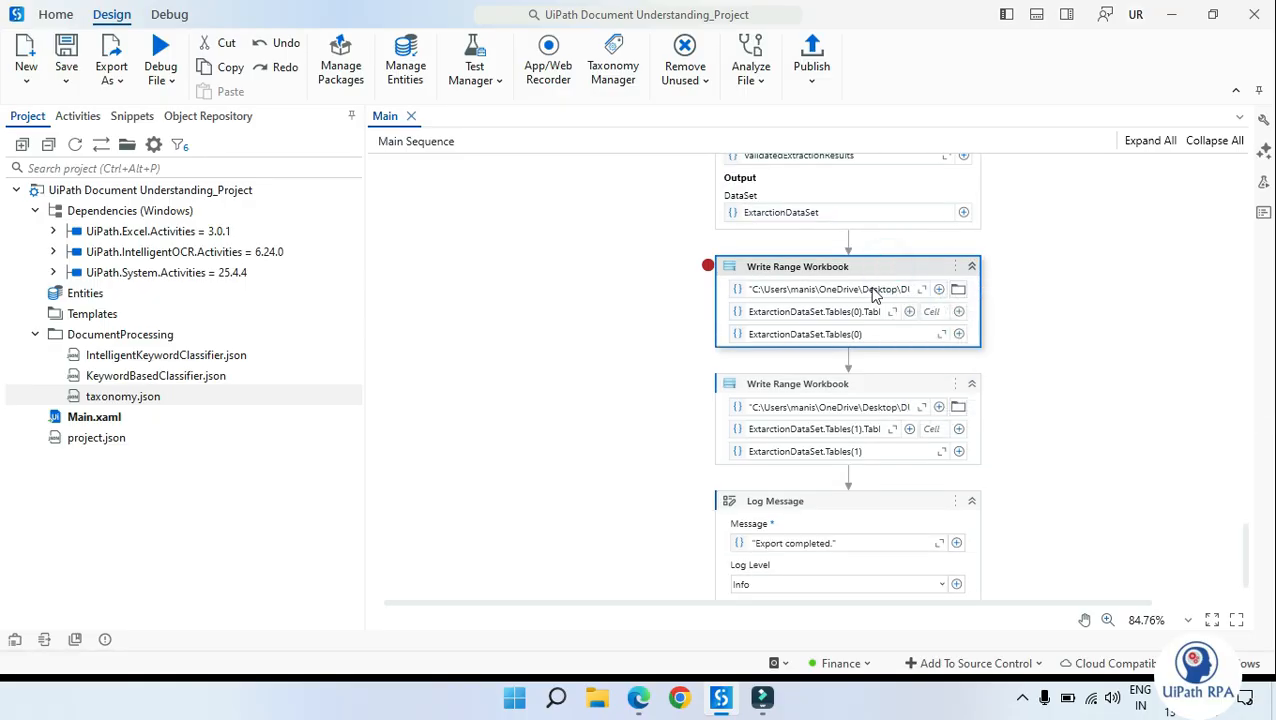
pyautogui.scroll(-1, 849, 352)
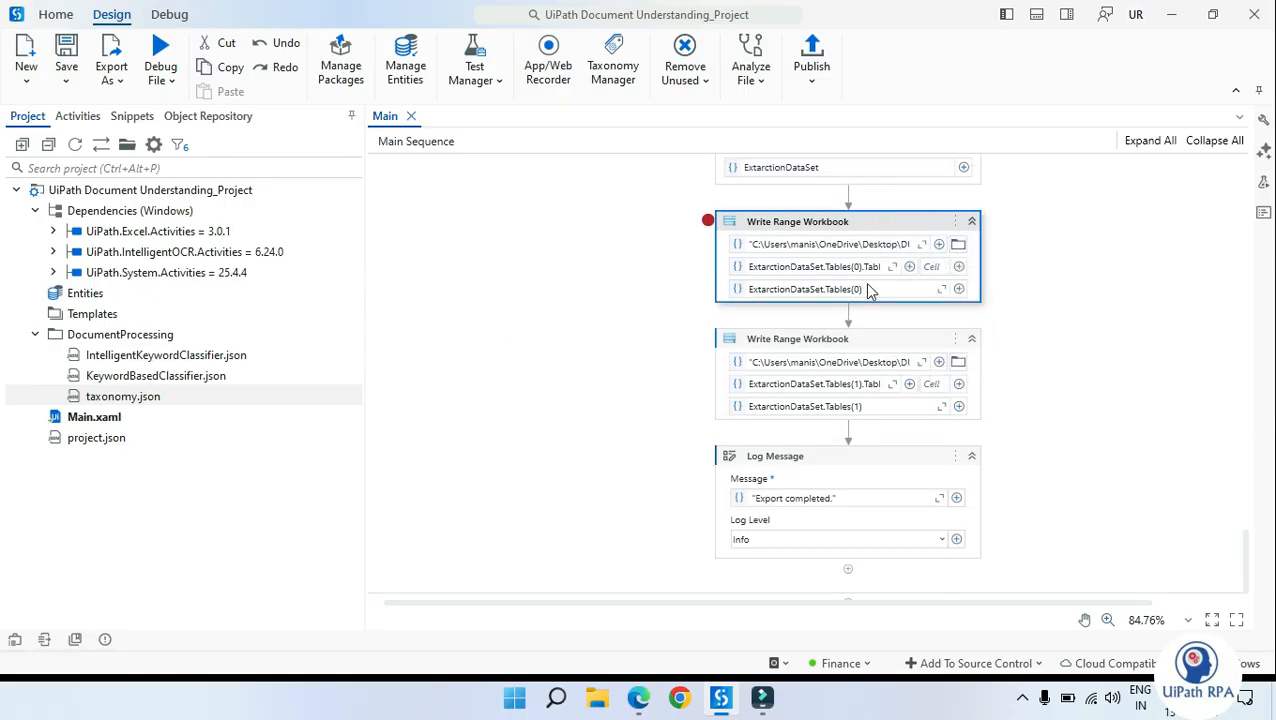
pyautogui.scroll(2, 868, 290)
pyautogui.scroll(-1, 885, 330)
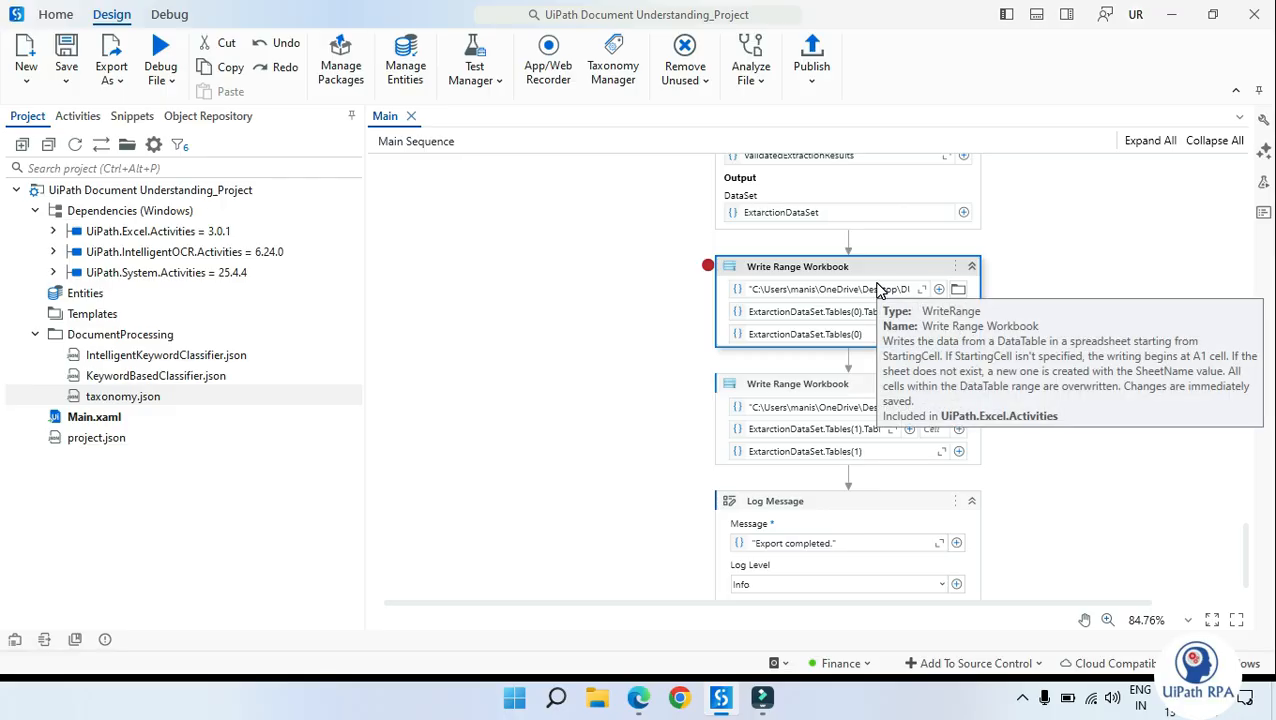
pyautogui.scroll(-1, 874, 289)
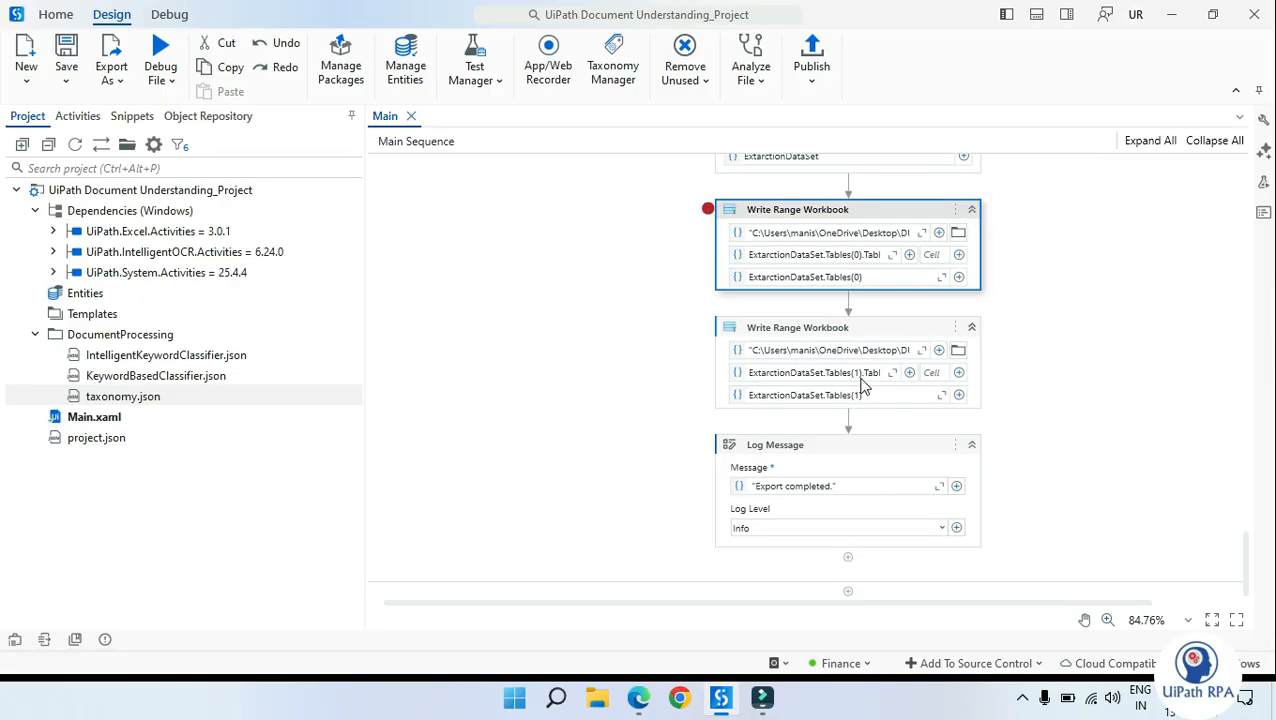
# Duplicate the second Write Range Workbook activity directly below itself and change the copy's sheet name expression to use ExtarctionDataSet.Tables(2)
pyautogui.click(890, 330)
pyautogui.hotkey('ctrl', 'c')
pyautogui.click(886, 416)
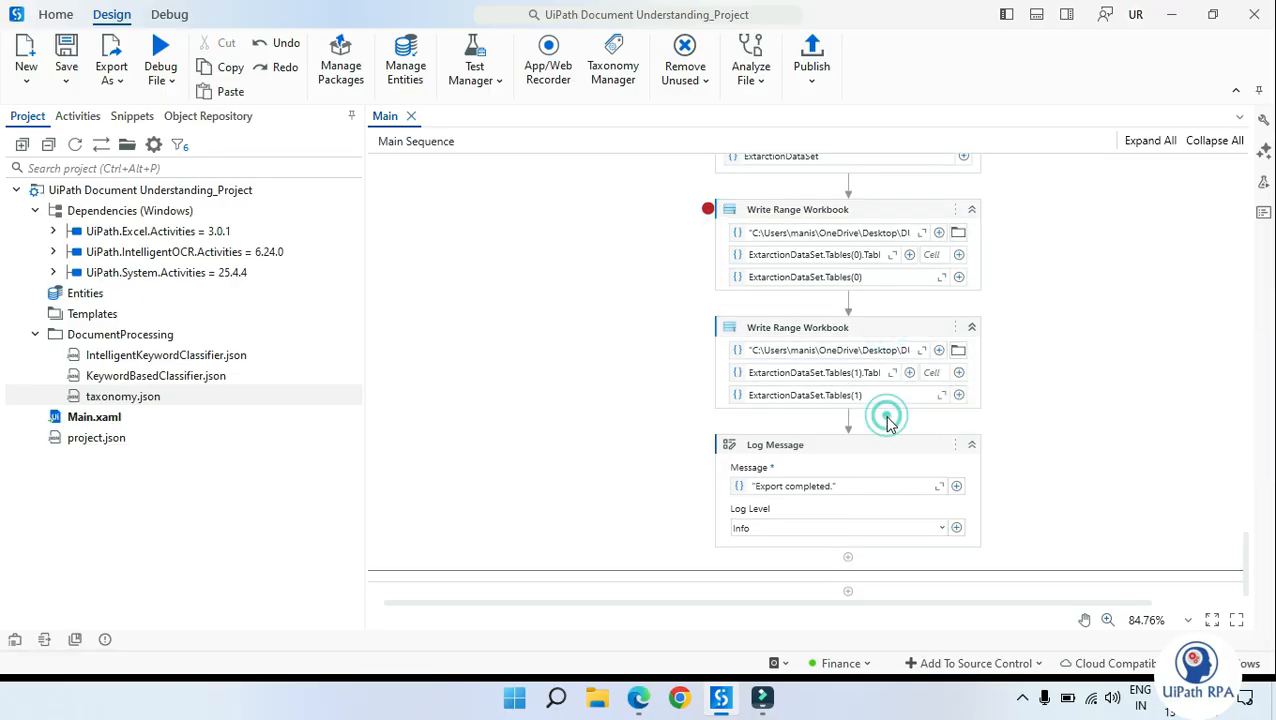
pyautogui.hotkey('ctrl', 'v')
pyautogui.click(869, 457)
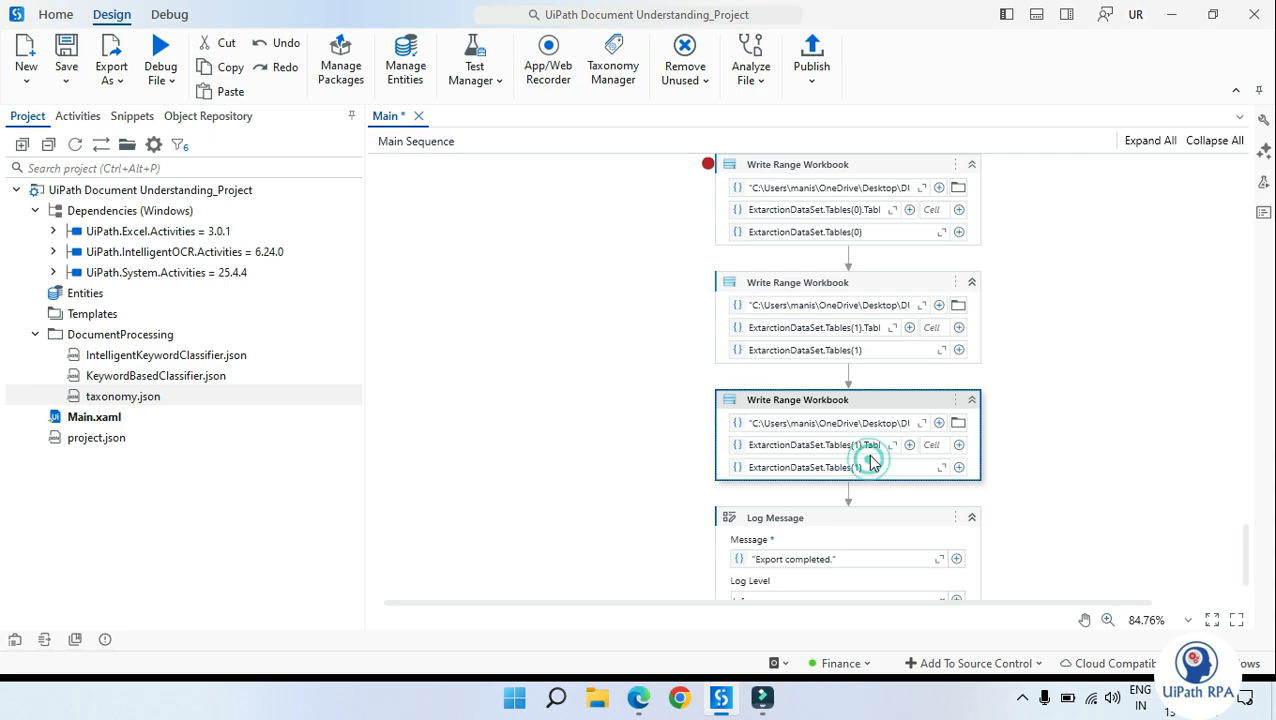
pyautogui.click(864, 445)
pyautogui.click(856, 445)
pyautogui.write('2')
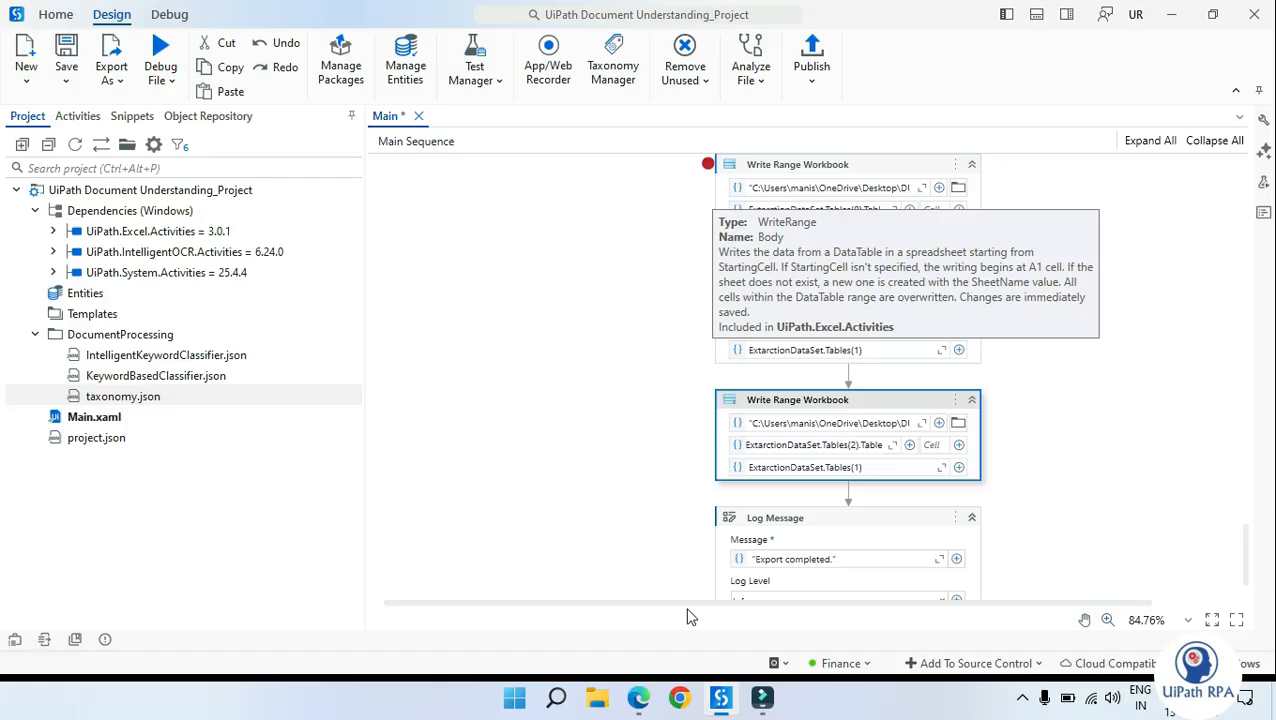
# Switch to Invoice 1.pdf in Edge and examine its header fields, line-item table and total
pyautogui.click(638, 697)
pyautogui.scroll(3, 464, 233)
pyautogui.click(707, 234)
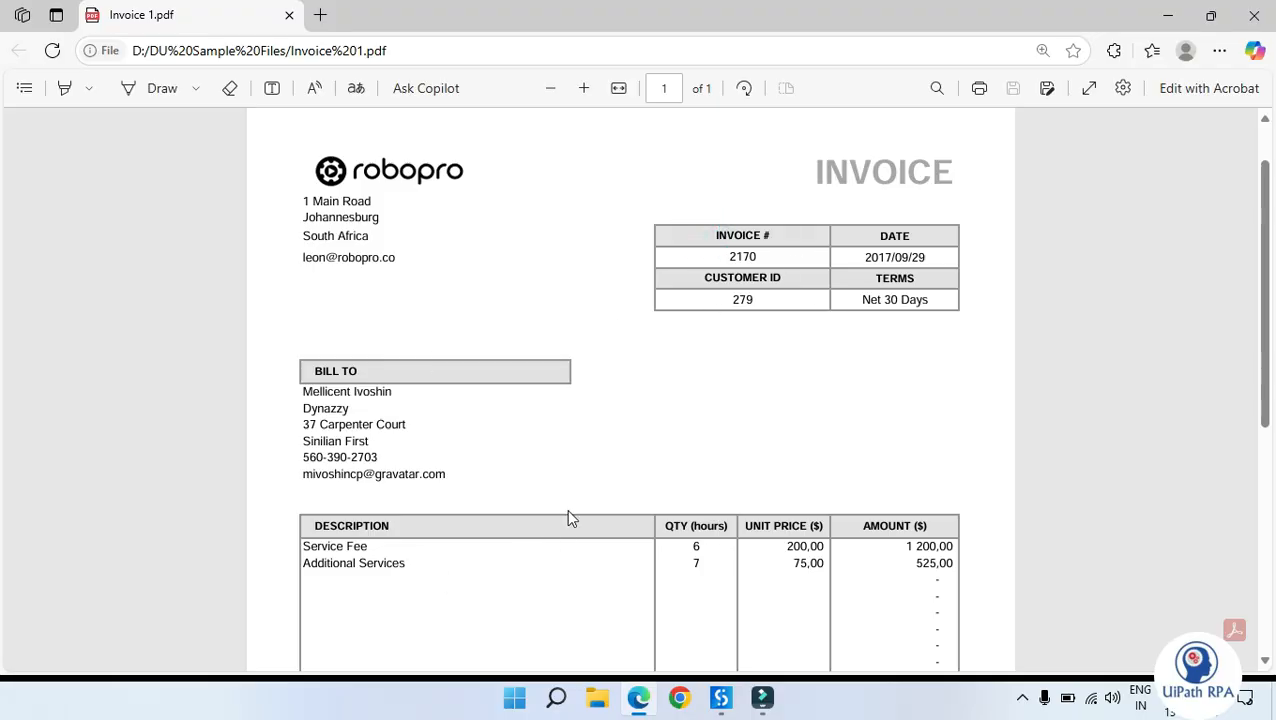
pyautogui.scroll(-4, 580, 505)
pyautogui.scroll(5, 900, 513)
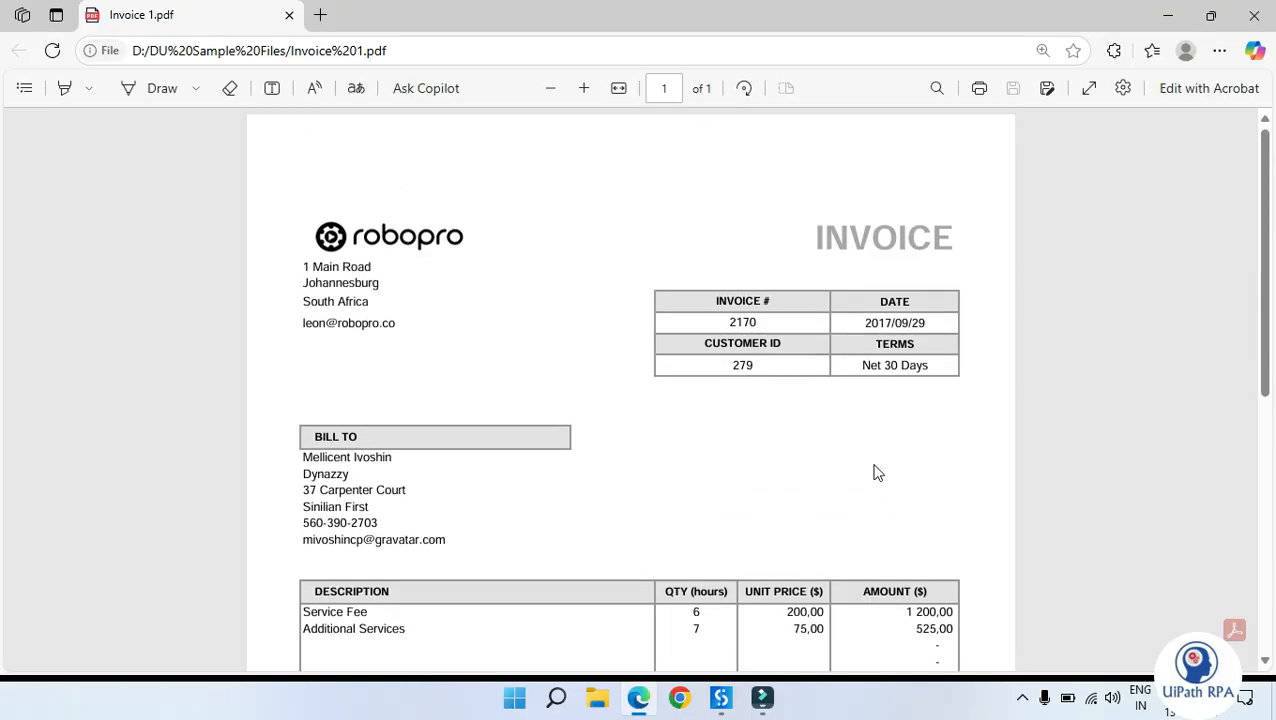
pyautogui.scroll(-2, 869, 419)
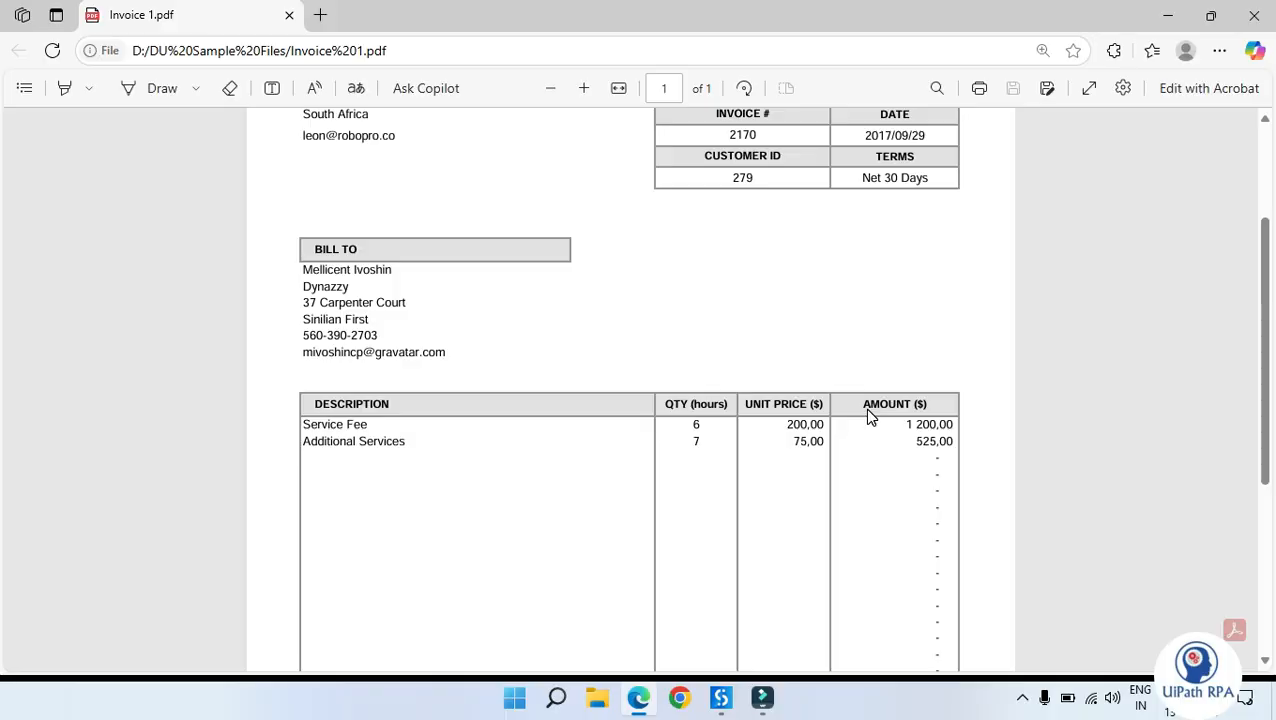
pyautogui.scroll(1, 501, 356)
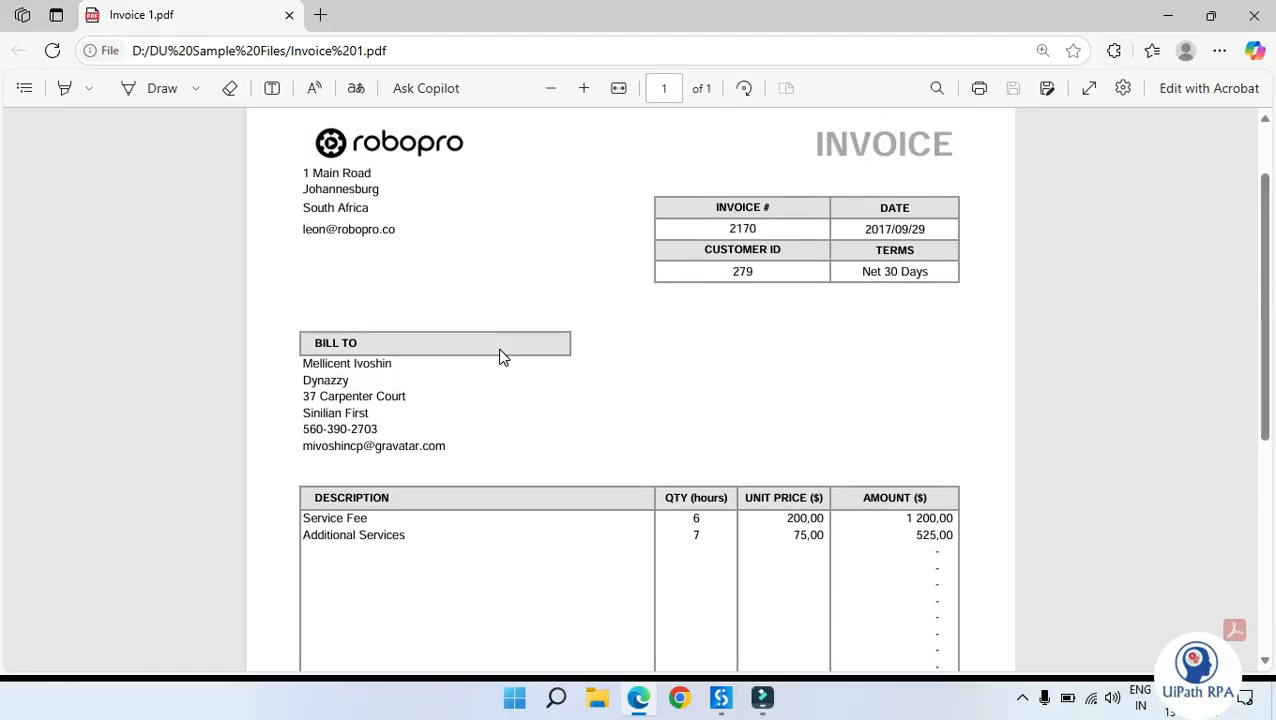
pyautogui.scroll(-1, 501, 358)
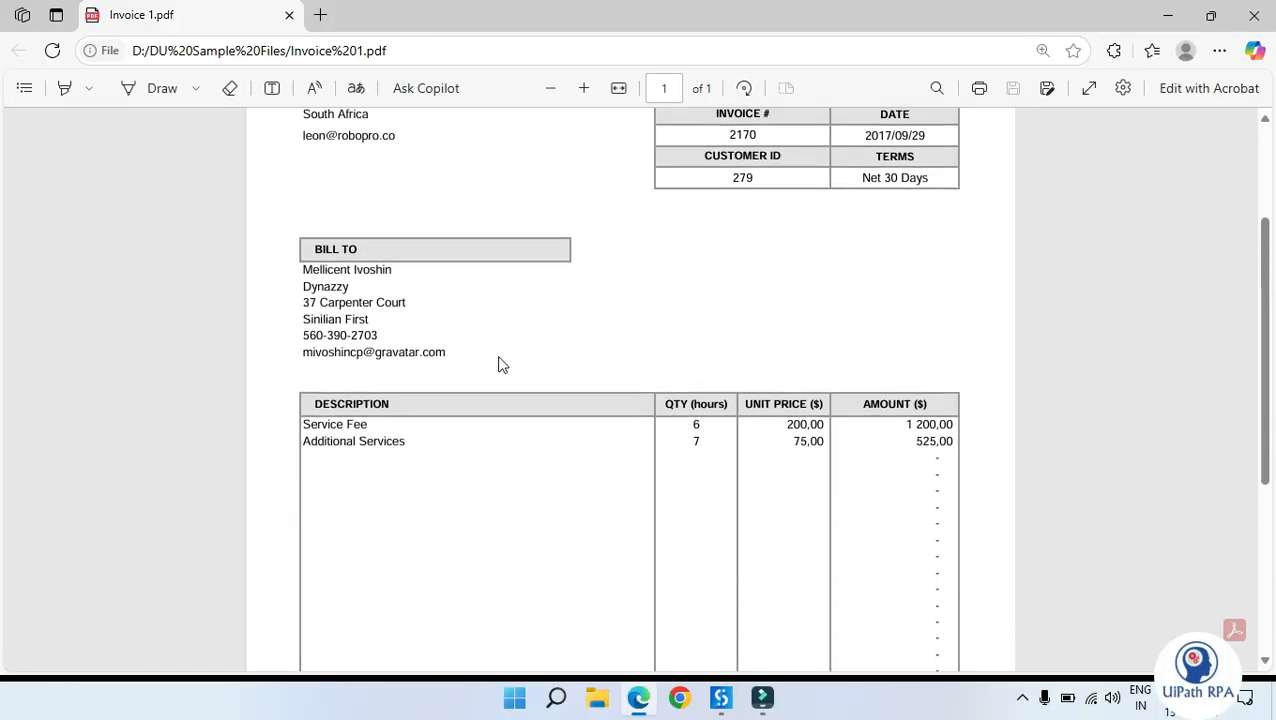
pyautogui.click(293, 406)
pyautogui.moveTo(957, 442); pyautogui.dragTo(301, 403)
pyautogui.scroll(-2, 608, 464)
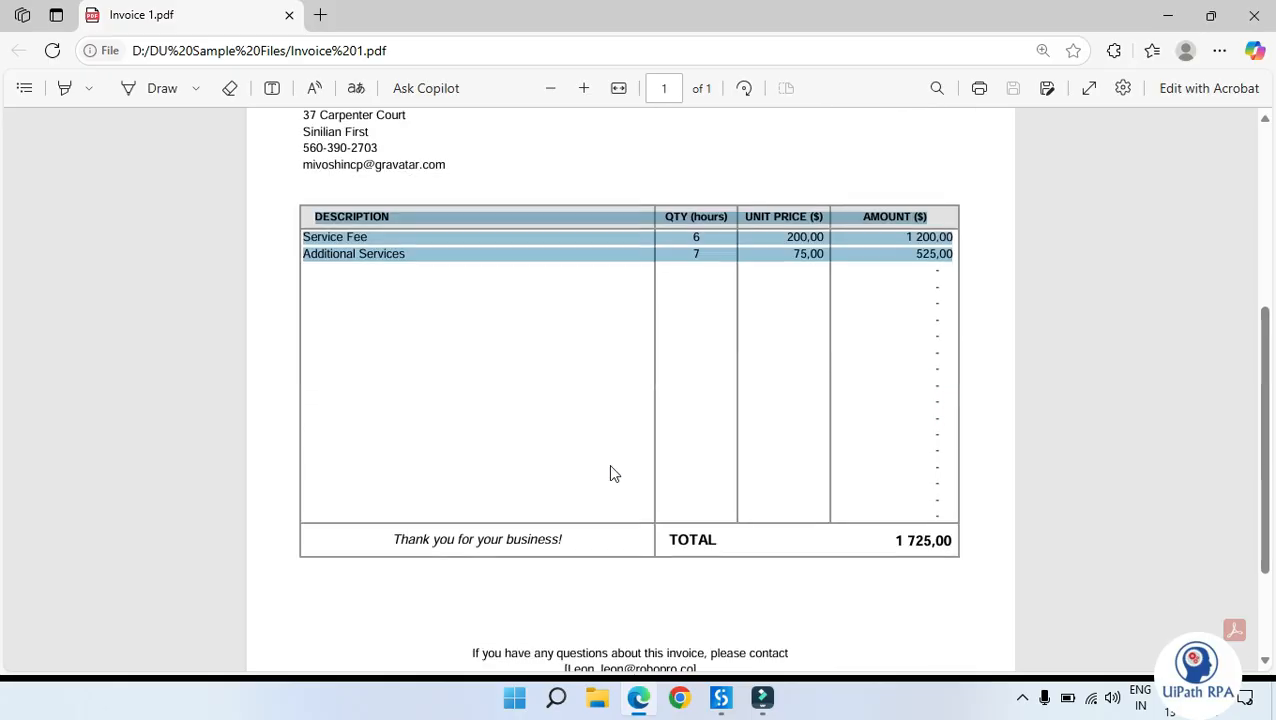
pyautogui.click(644, 449)
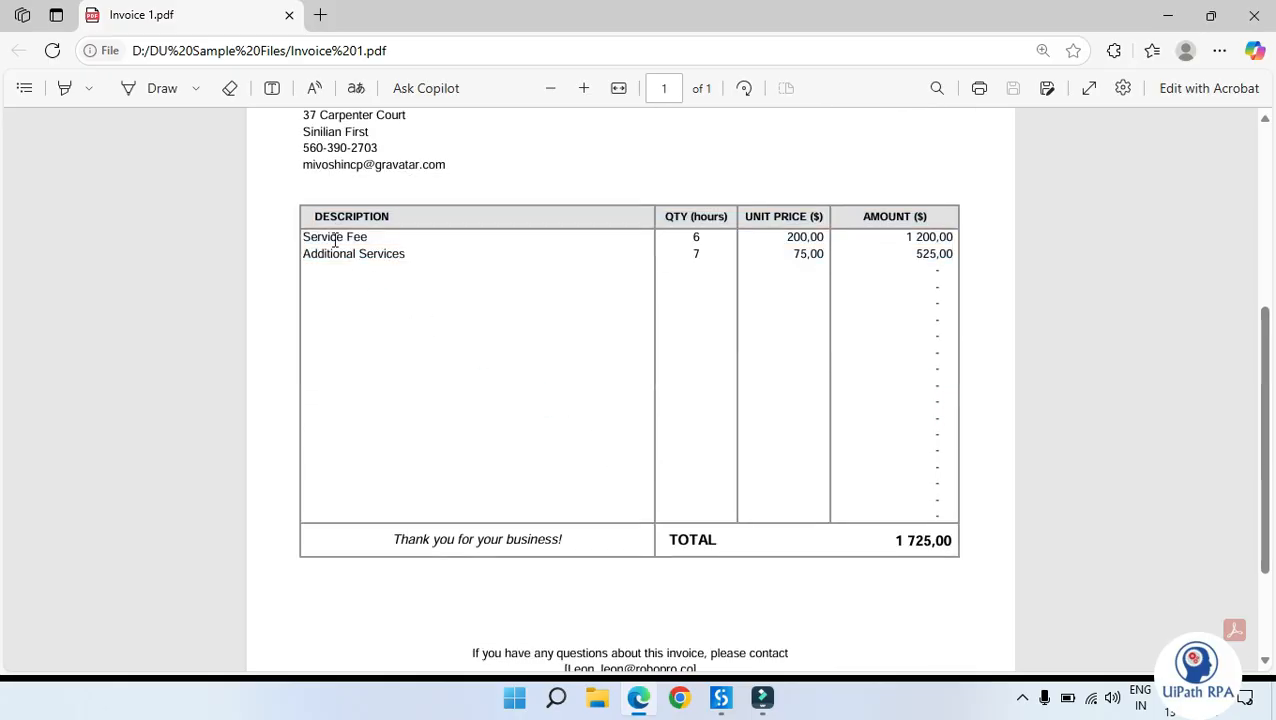
# Switch back to UiPath Studio and set the third Write Range Workbook's data table to ExtarctionDataSet.Tables(2)
pyautogui.hotkey('alt', 'Tab')
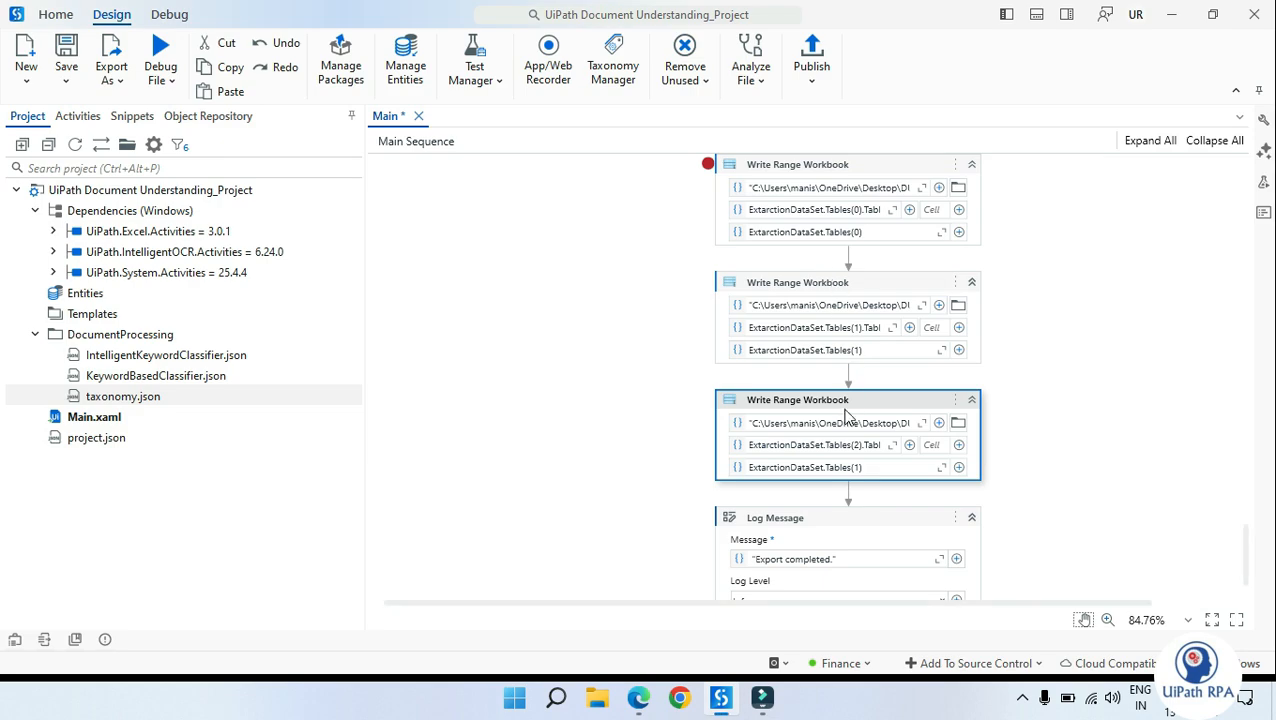
pyautogui.click(1029, 419)
pyautogui.click(854, 467)
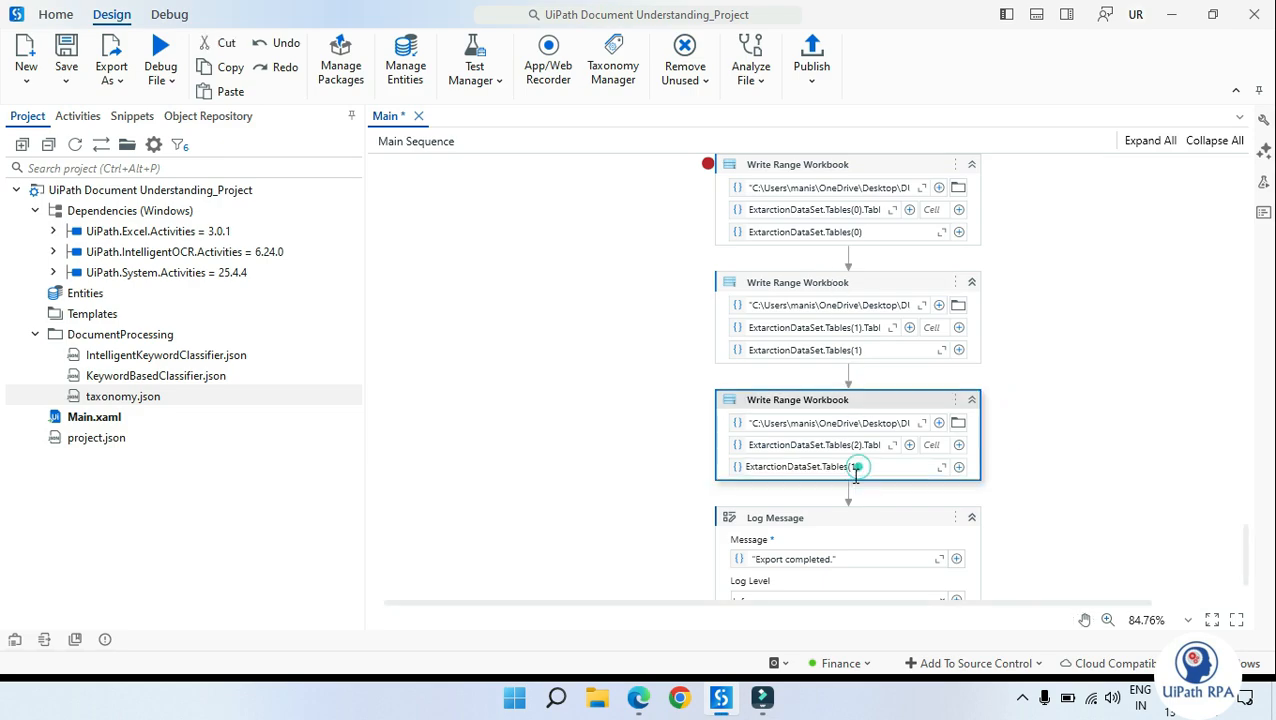
pyautogui.click(851, 468)
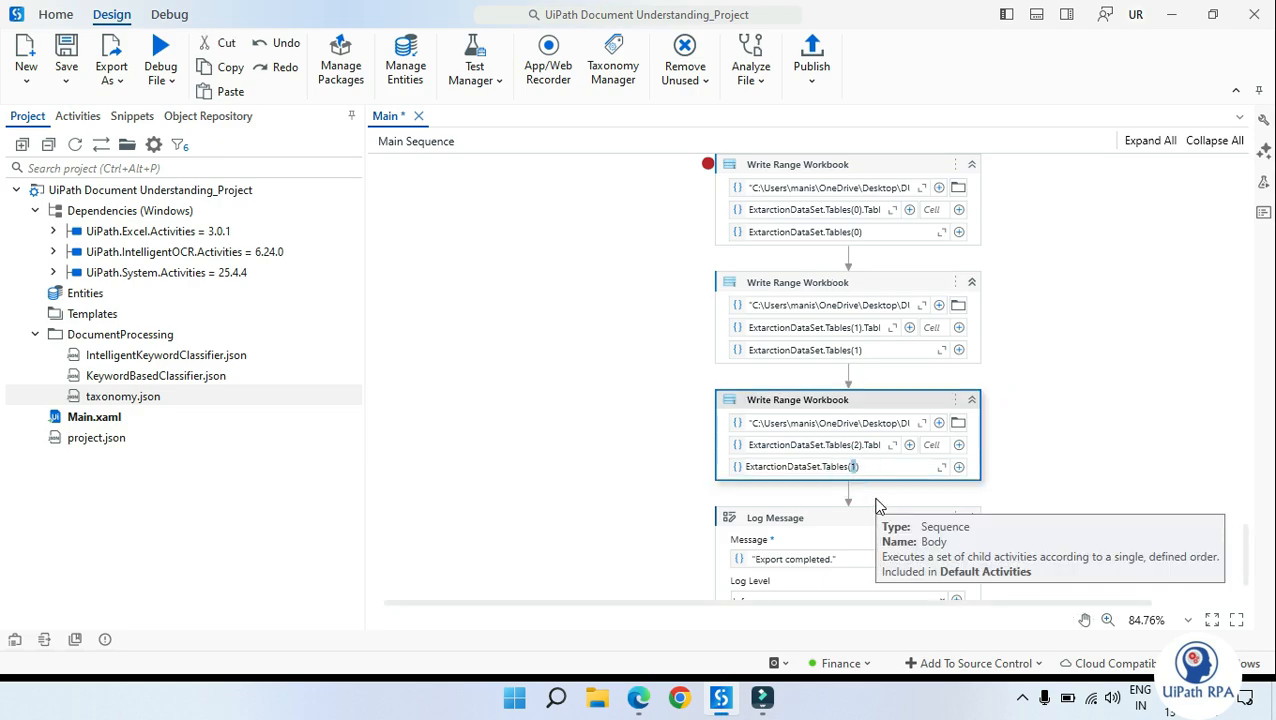
pyautogui.click(887, 414)
# Duplicate the third Write Range Workbook activity below itself and change the copy's sheet name expression to use ExtarctionDataSet.Tables(3)
pyautogui.scroll(-1, 890, 418)
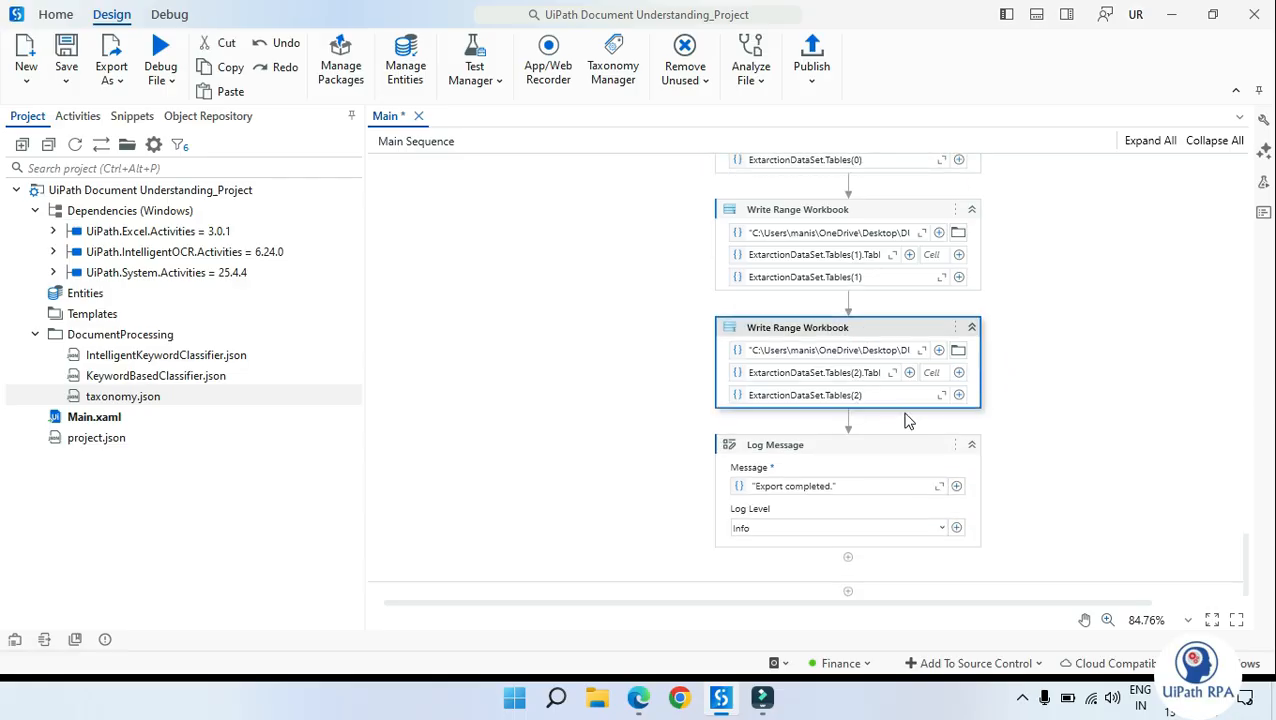
pyautogui.click(903, 418)
pyautogui.click(903, 423)
pyautogui.hotkey('ctrl', 'v')
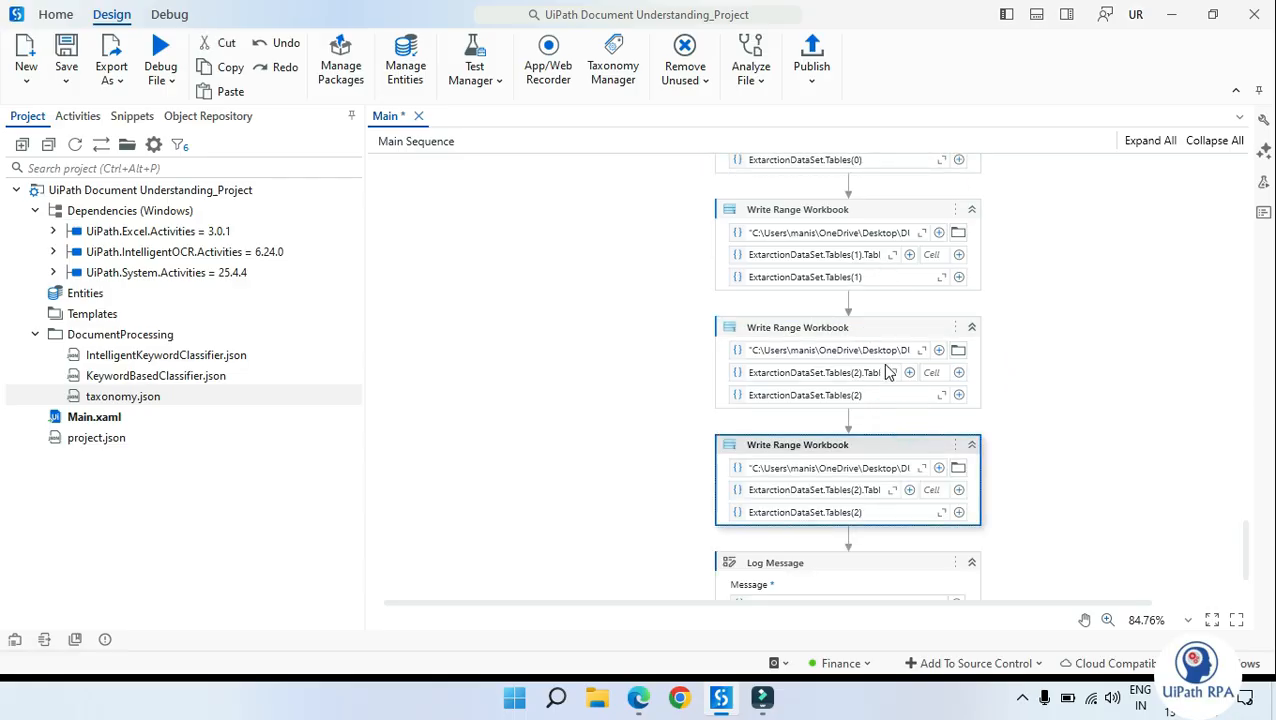
pyautogui.click(861, 489)
pyautogui.click(858, 489)
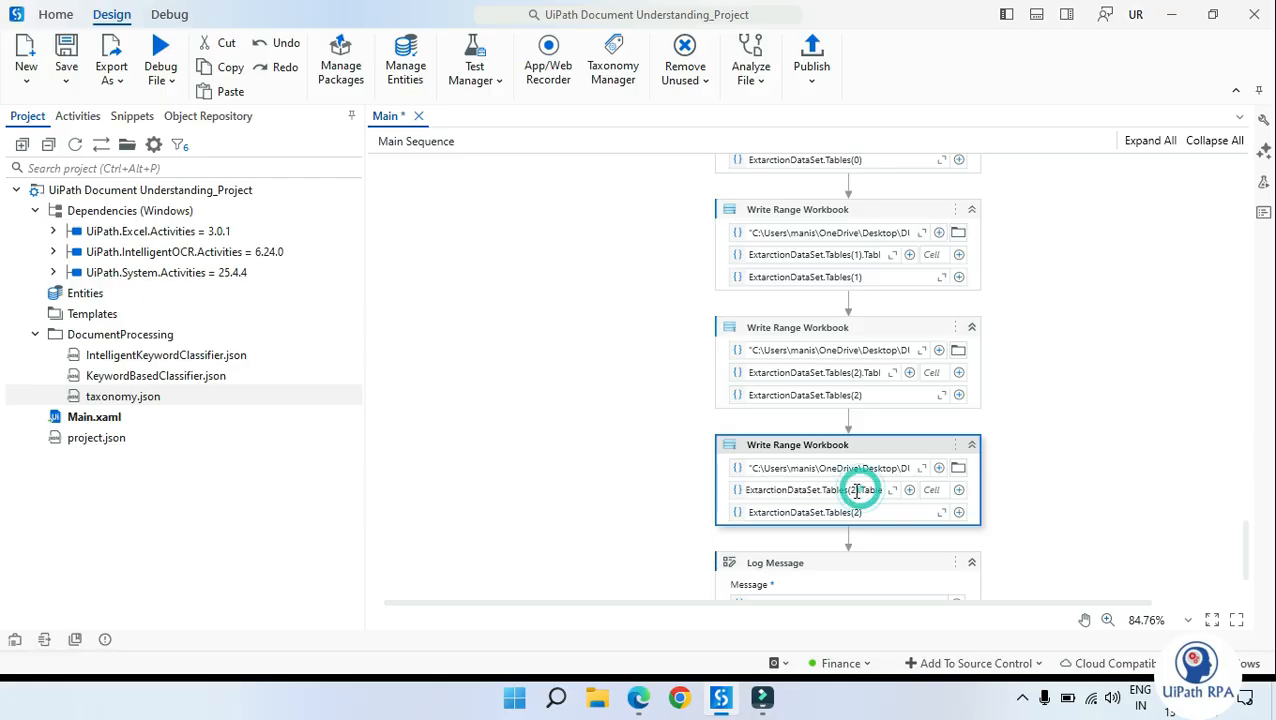
pyautogui.click(853, 490)
pyautogui.press('BackSpace')
pyautogui.write('3')
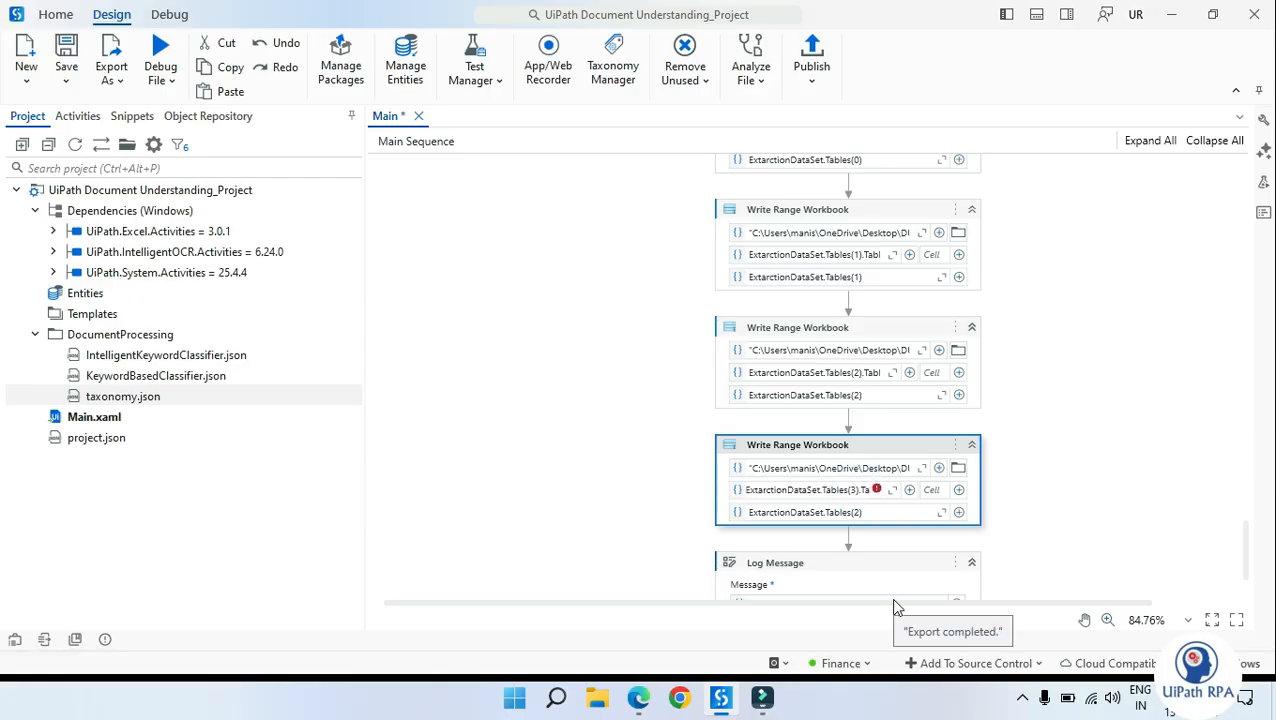
# Set the fourth Write Range Workbook's data table to ExtarctionDataSet.Tables(3) and save the workflow
pyautogui.click(832, 515)
pyautogui.click(856, 511)
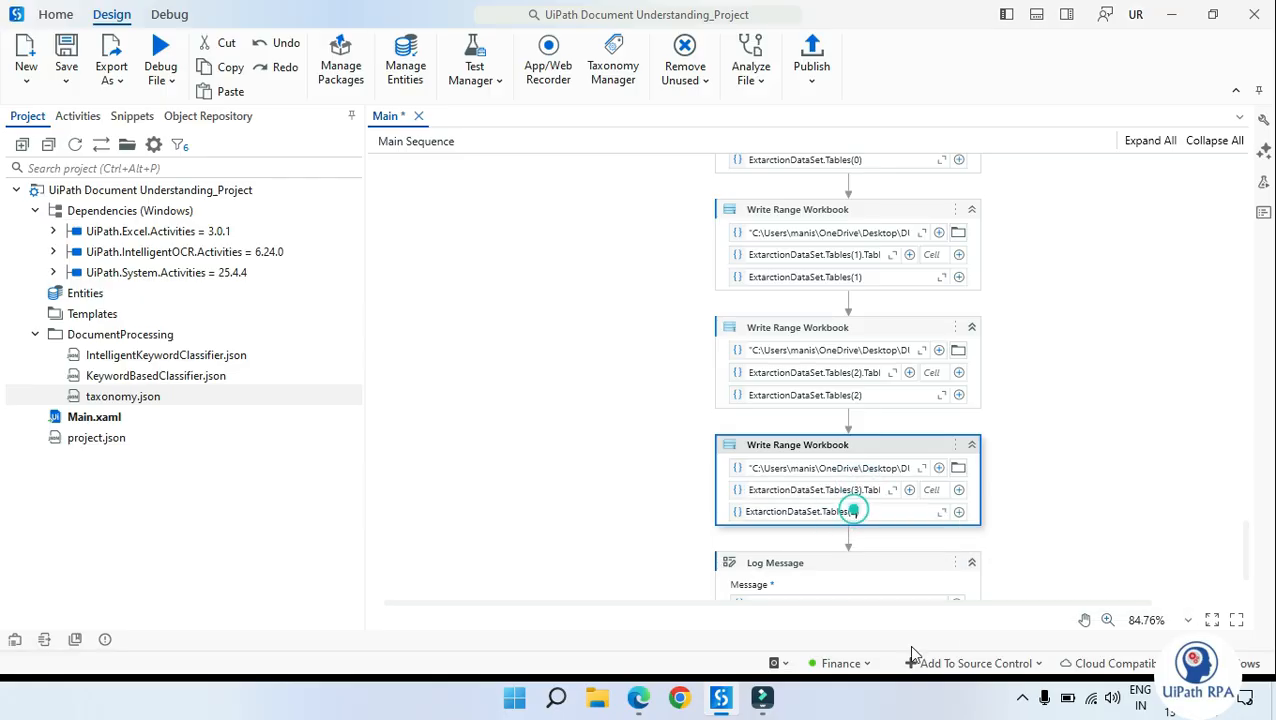
pyautogui.press('BackSpace')
pyautogui.write('3')
pyautogui.click(1054, 510)
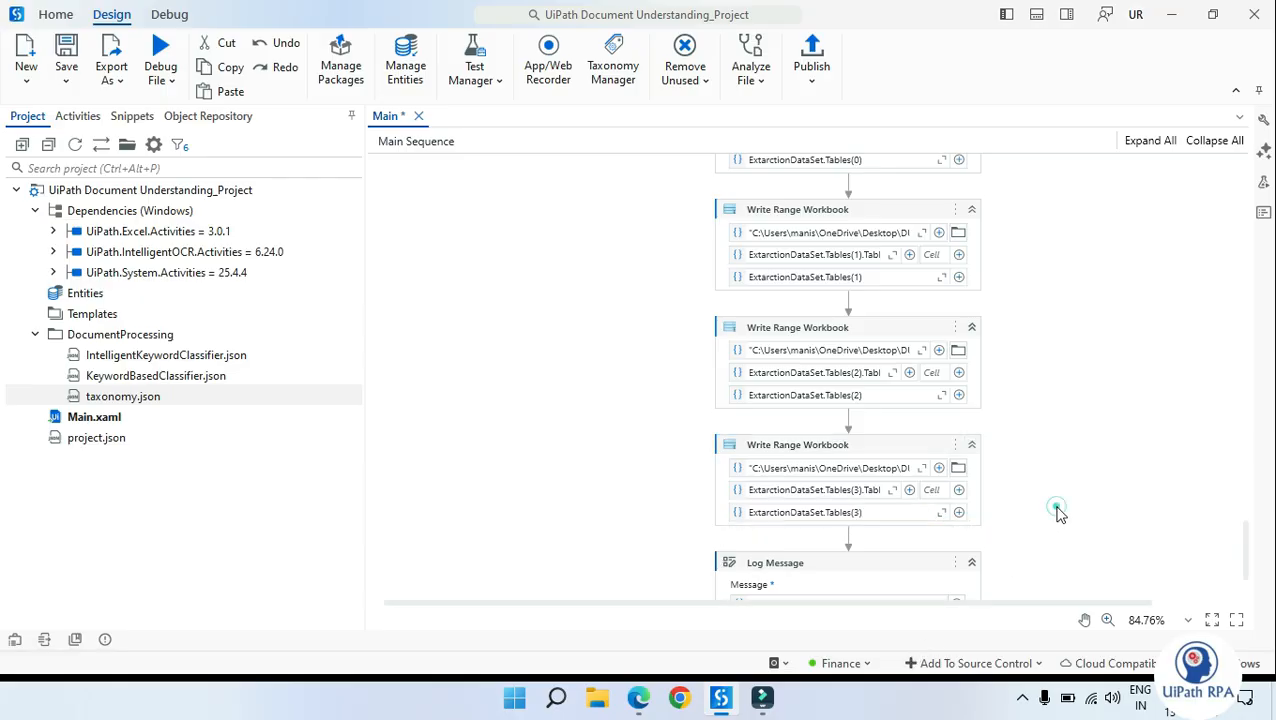
pyautogui.hotkey('ctrl', 's')
pyautogui.click(870, 452)
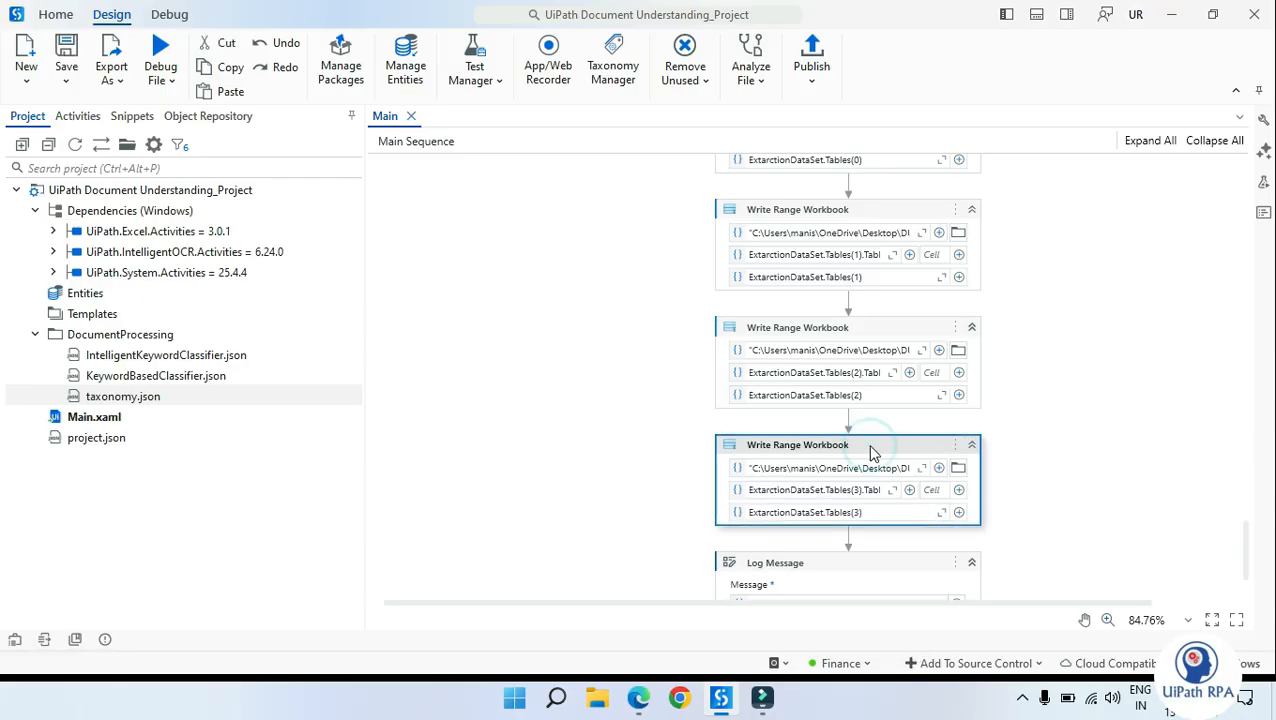
# Delete the existing output workbook from the desktop and switch back to UiPath Studio
pyautogui.press('super+d')
pyautogui.click(120, 205)
pyautogui.press('Delete')
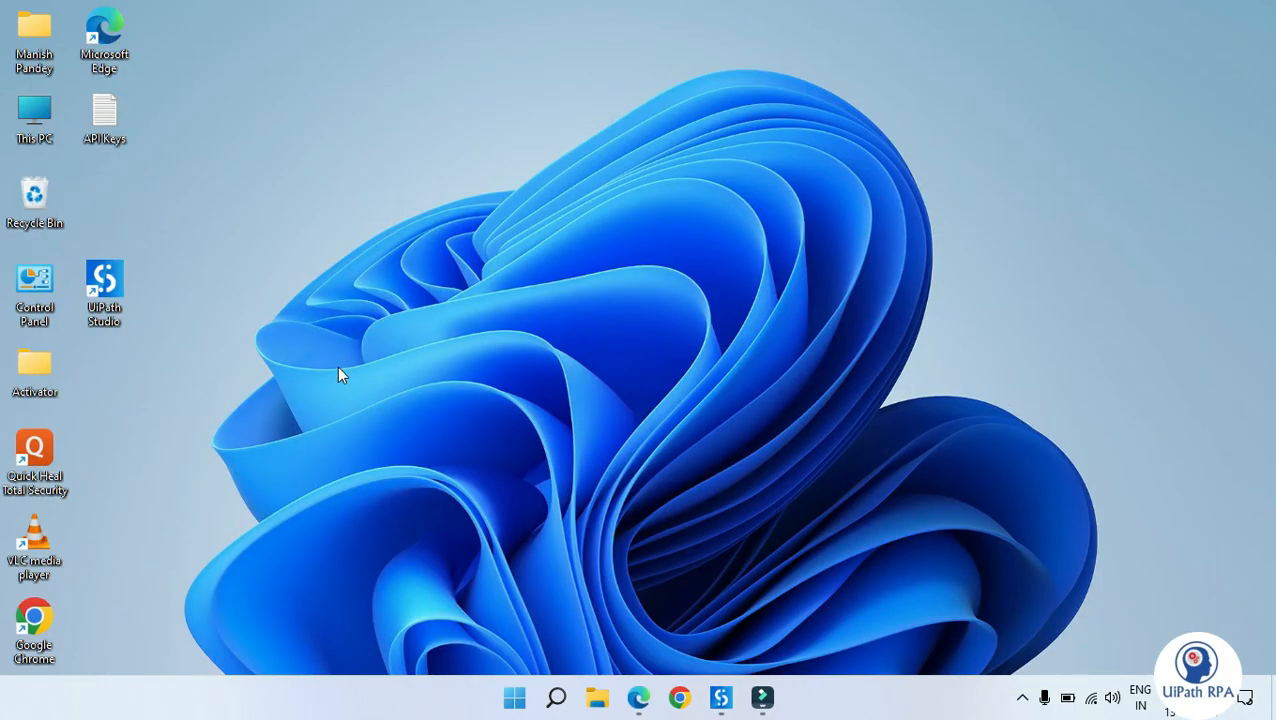
pyautogui.rightClick(42, 207)
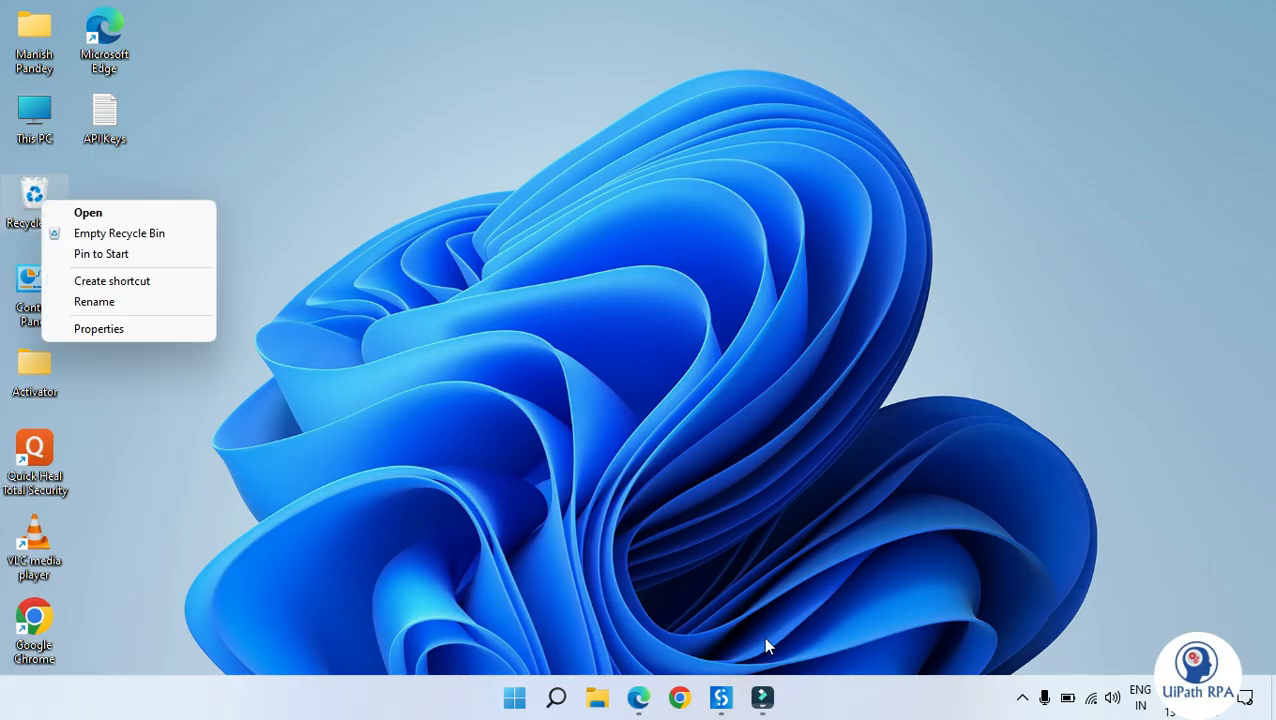
pyautogui.press('Escape')
pyautogui.click(721, 697)
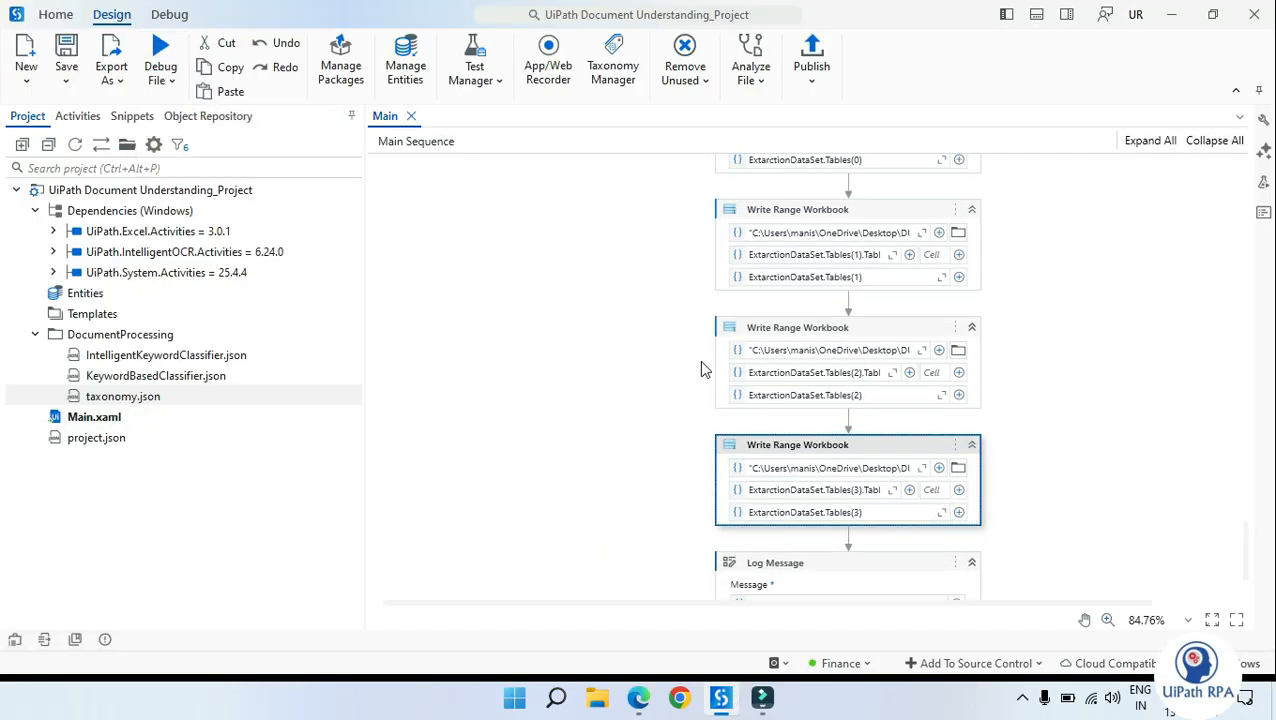
# Debug the workflow up to the breakpoint on the first Write Range Workbook and open the ExtarctionDataSet runtime value in an enlarged view
pyautogui.scroll(3, 705, 368)
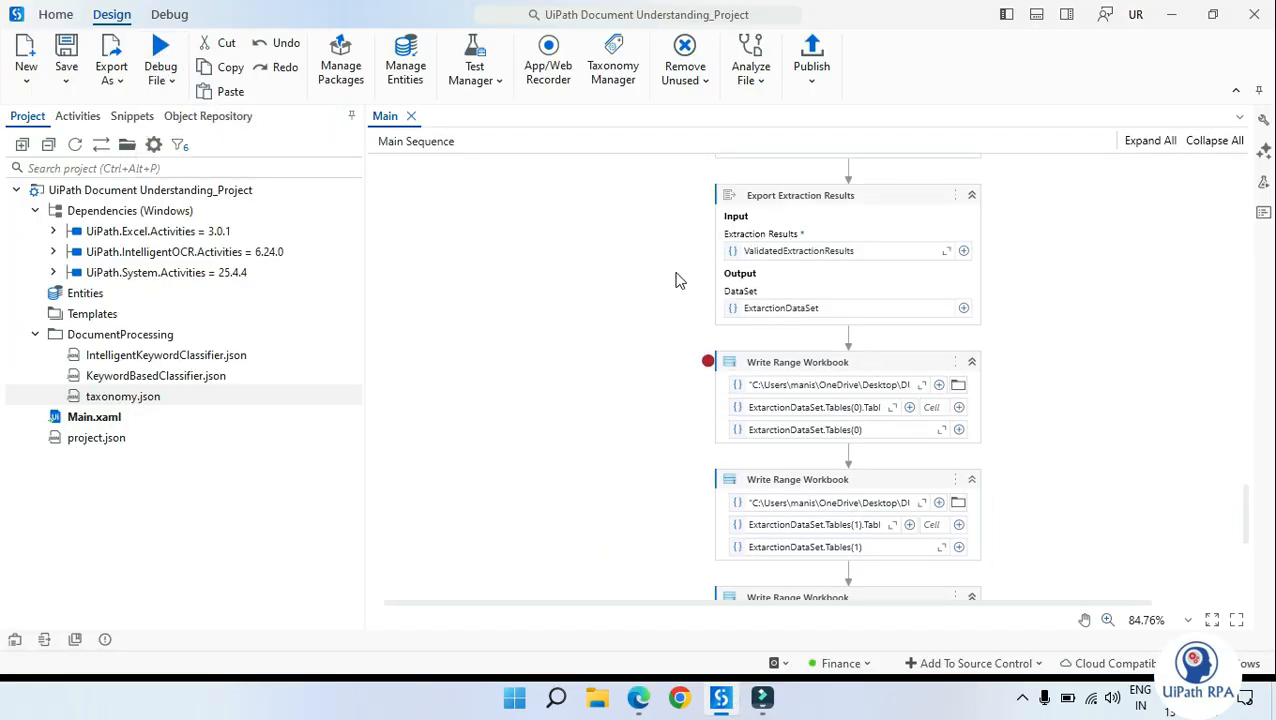
pyautogui.click(160, 58)
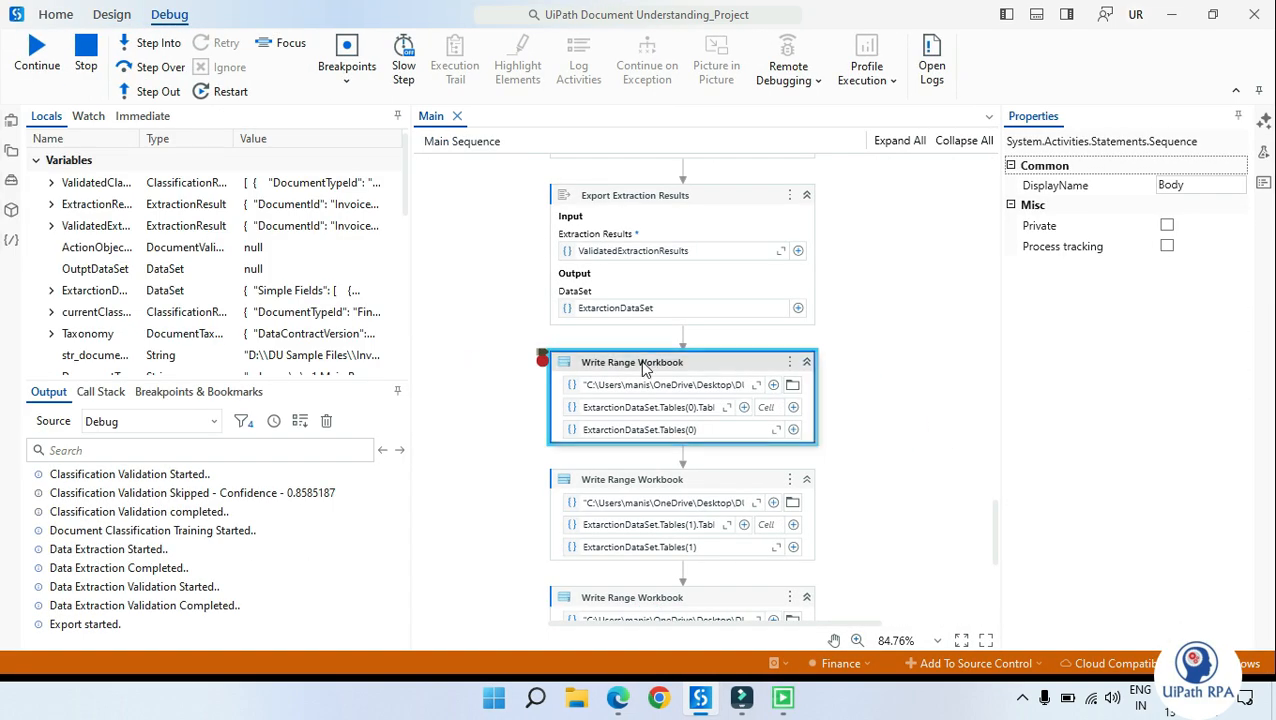
pyautogui.click(645, 368)
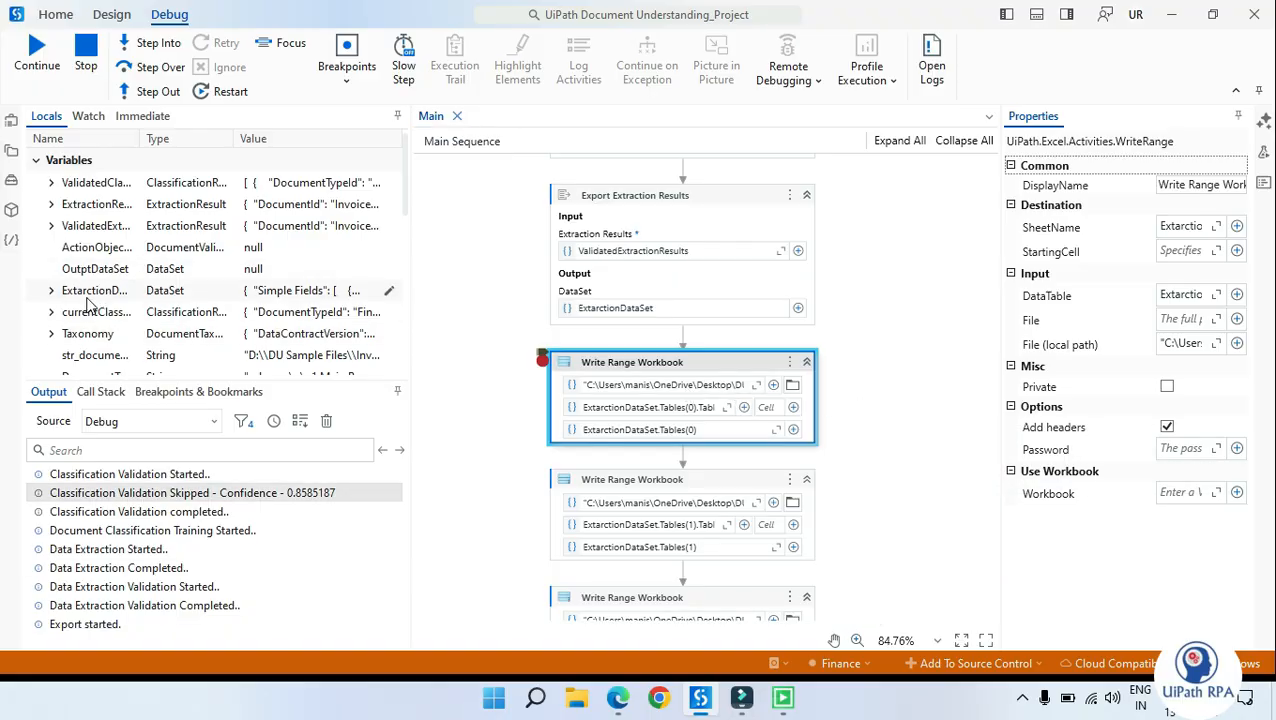
pyautogui.click(389, 291)
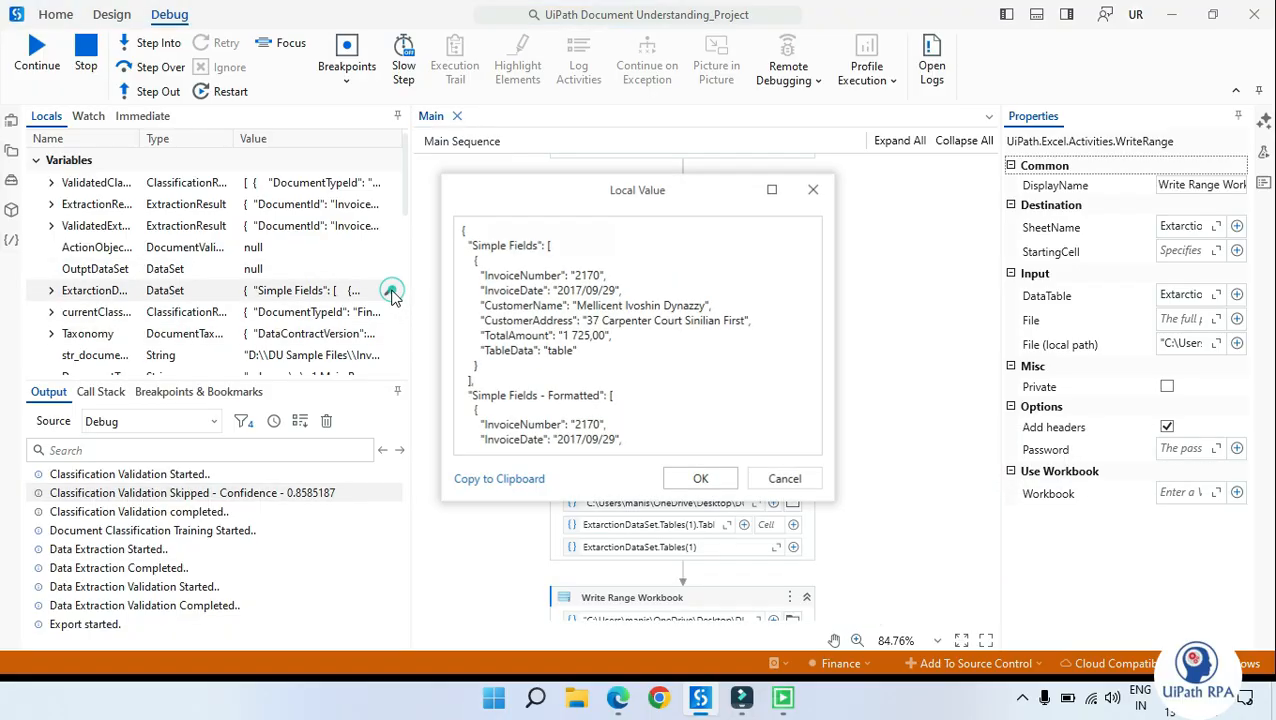
pyautogui.click(769, 187)
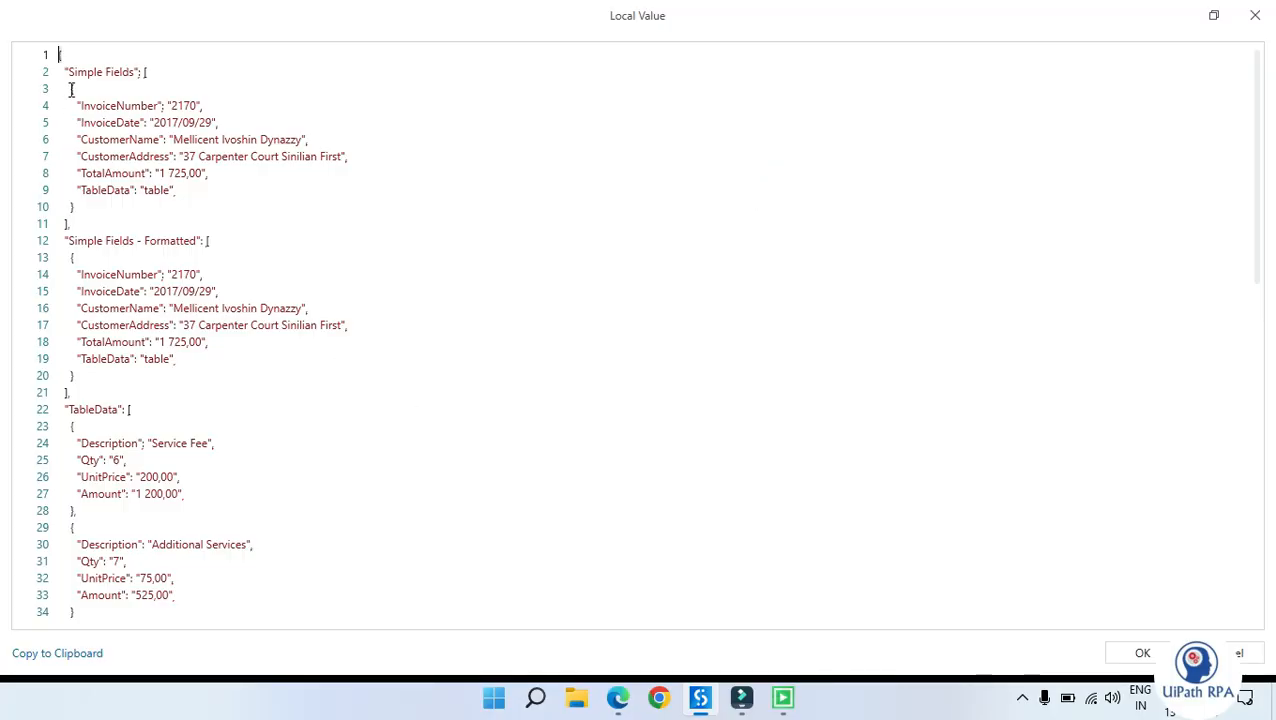
# Examine the Simple Fields and Simple Fields - Formatted tables in the ExtarctionDataSet value
pyautogui.moveTo(65, 71); pyautogui.dragTo(221, 227)
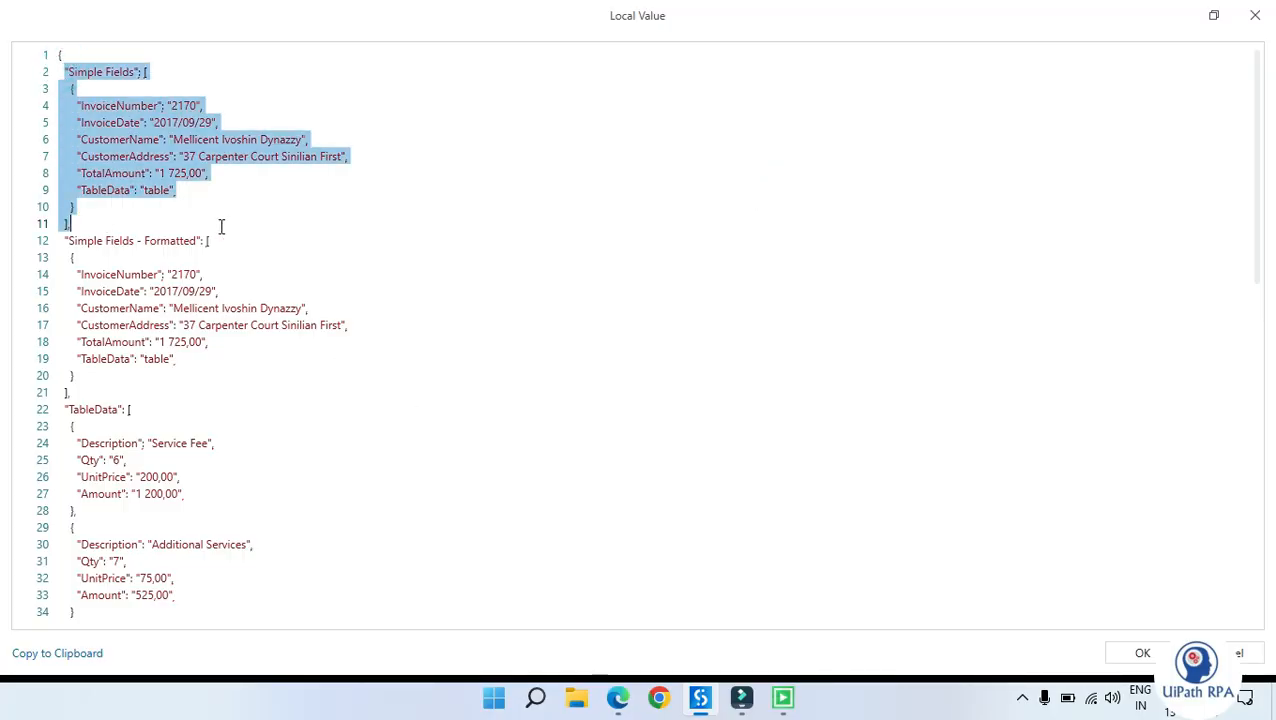
pyautogui.click(421, 218)
pyautogui.moveTo(65, 240); pyautogui.dragTo(117, 375)
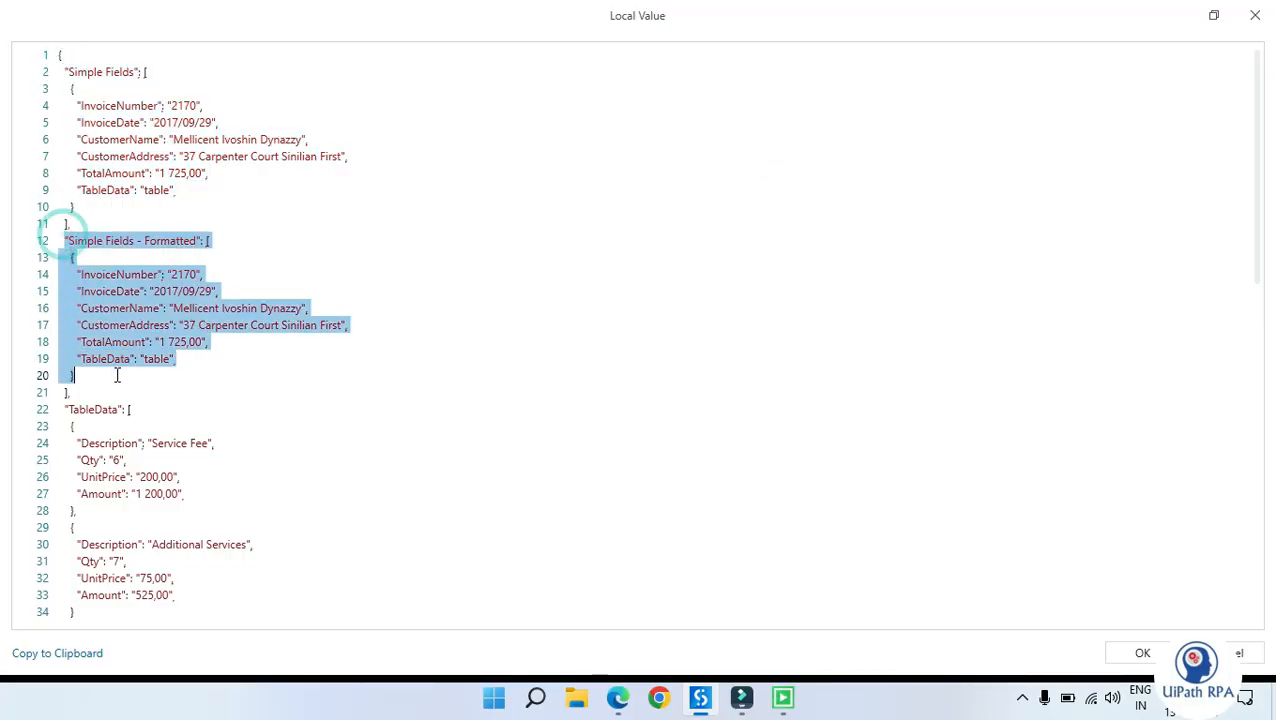
pyautogui.scroll(-4, 345, 373)
pyautogui.click(356, 342)
# Examine the line items of the TableData and TableData - Formatted tables in the dataset value
pyautogui.click(65, 206)
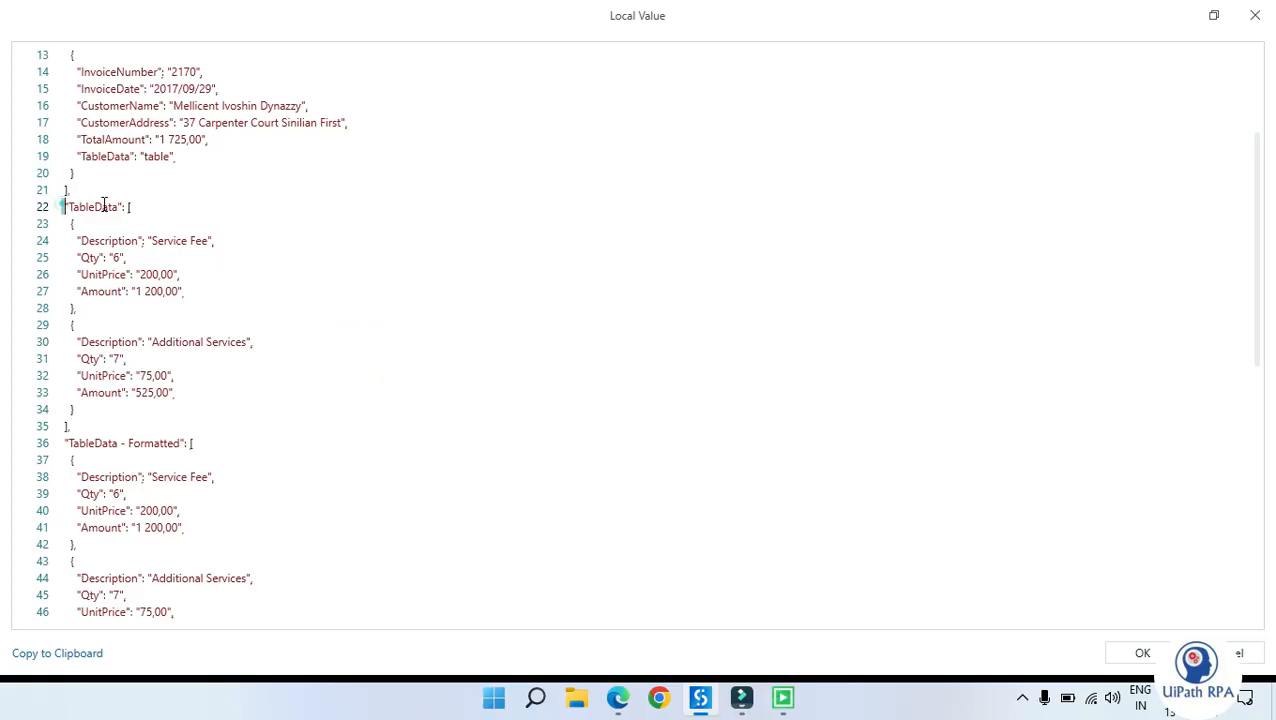
pyautogui.moveTo(104, 205); pyautogui.dragTo(151, 418)
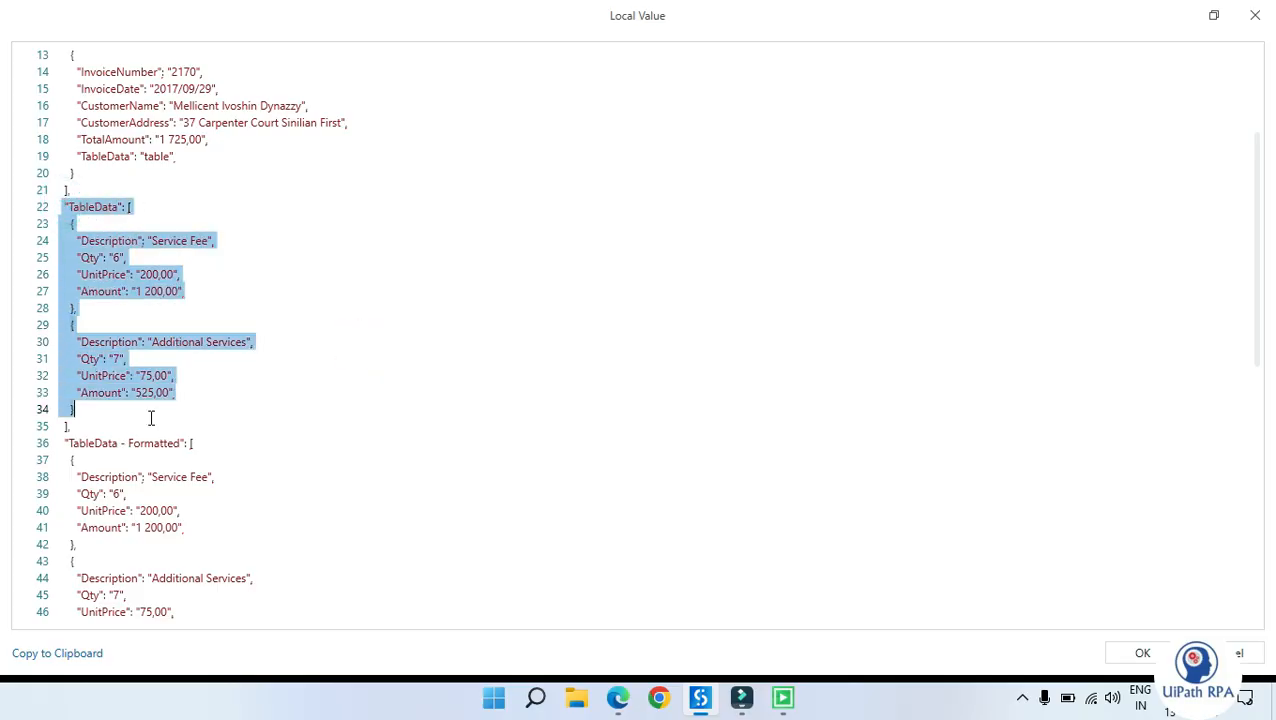
pyautogui.scroll(-2, 257, 386)
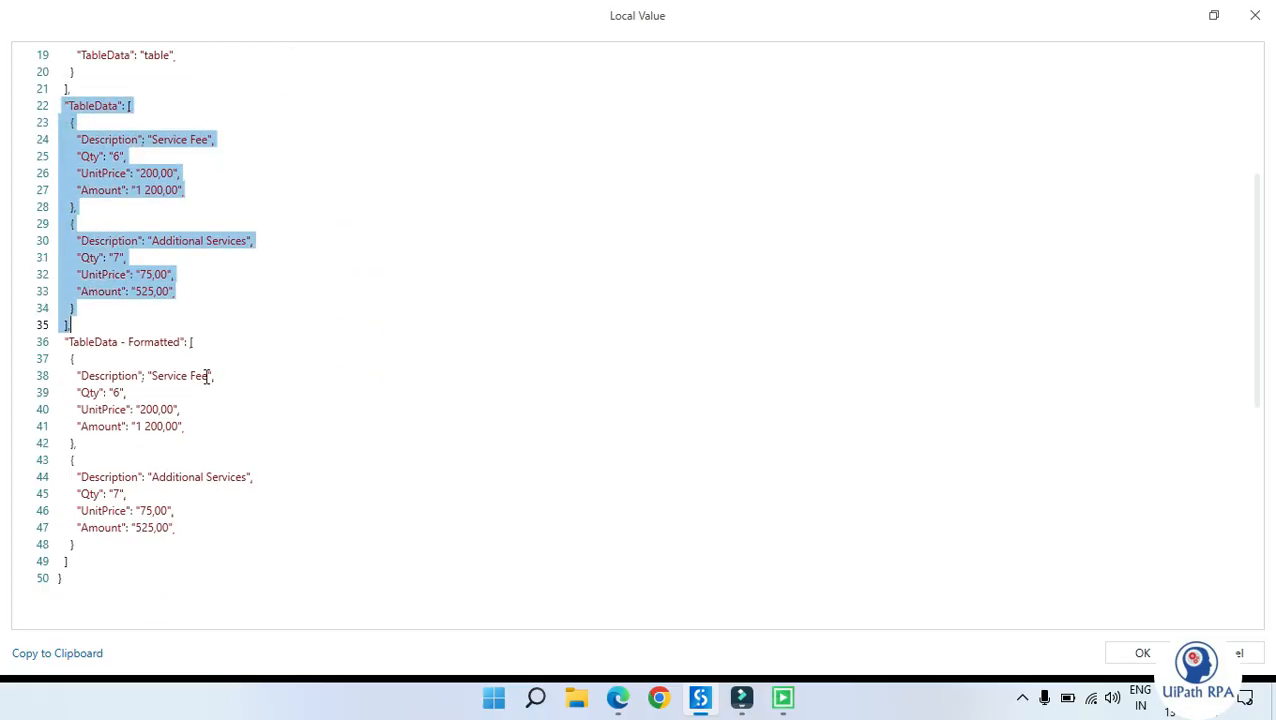
pyautogui.click(79, 345)
pyautogui.moveTo(65, 342); pyautogui.dragTo(159, 555)
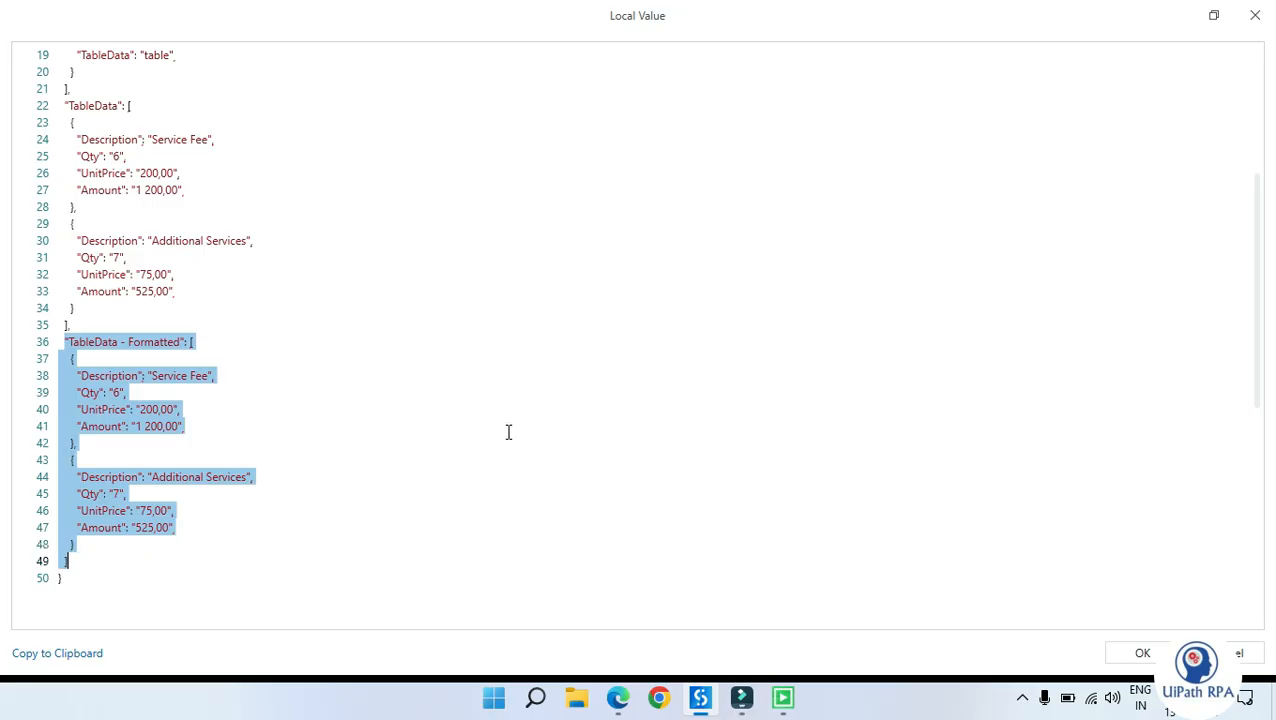
pyautogui.click(538, 416)
# Review the order of all tables in the dataset value once more from the beginning and close the value viewer
pyautogui.scroll(6, 464, 370)
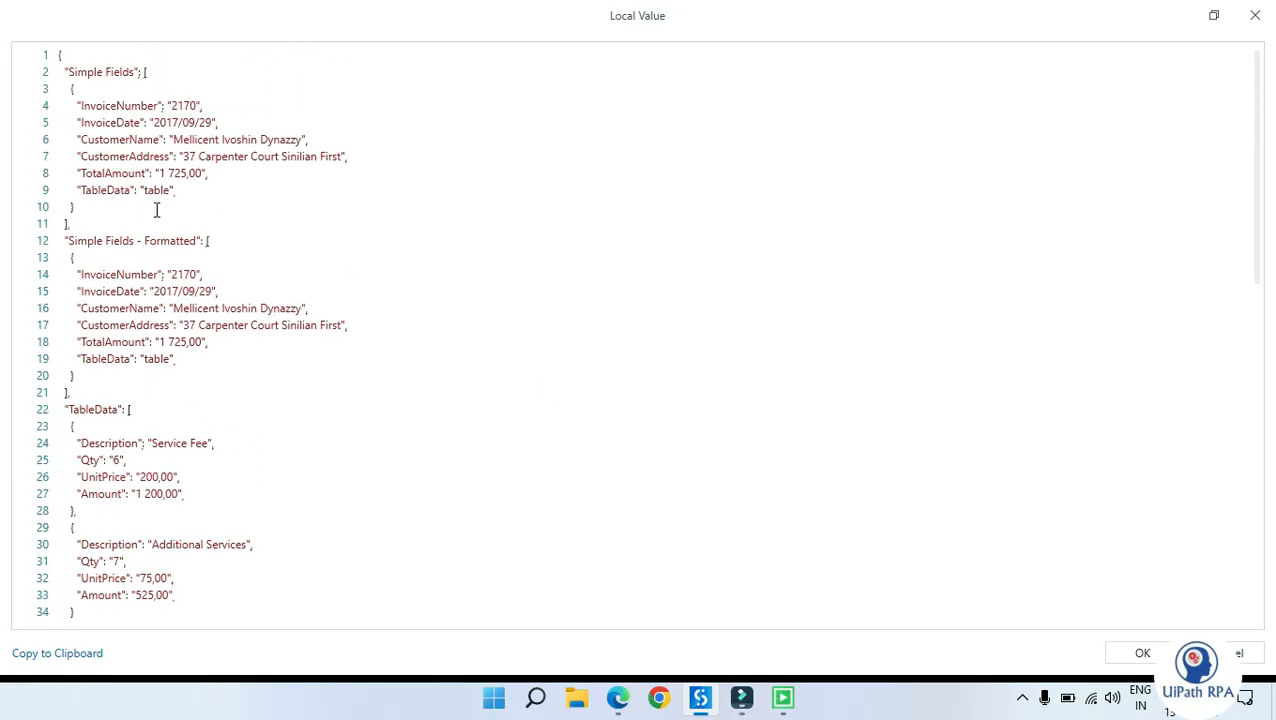
pyautogui.moveTo(42, 178); pyautogui.dragTo(50, 58)
pyautogui.scroll(-4, 202, 314)
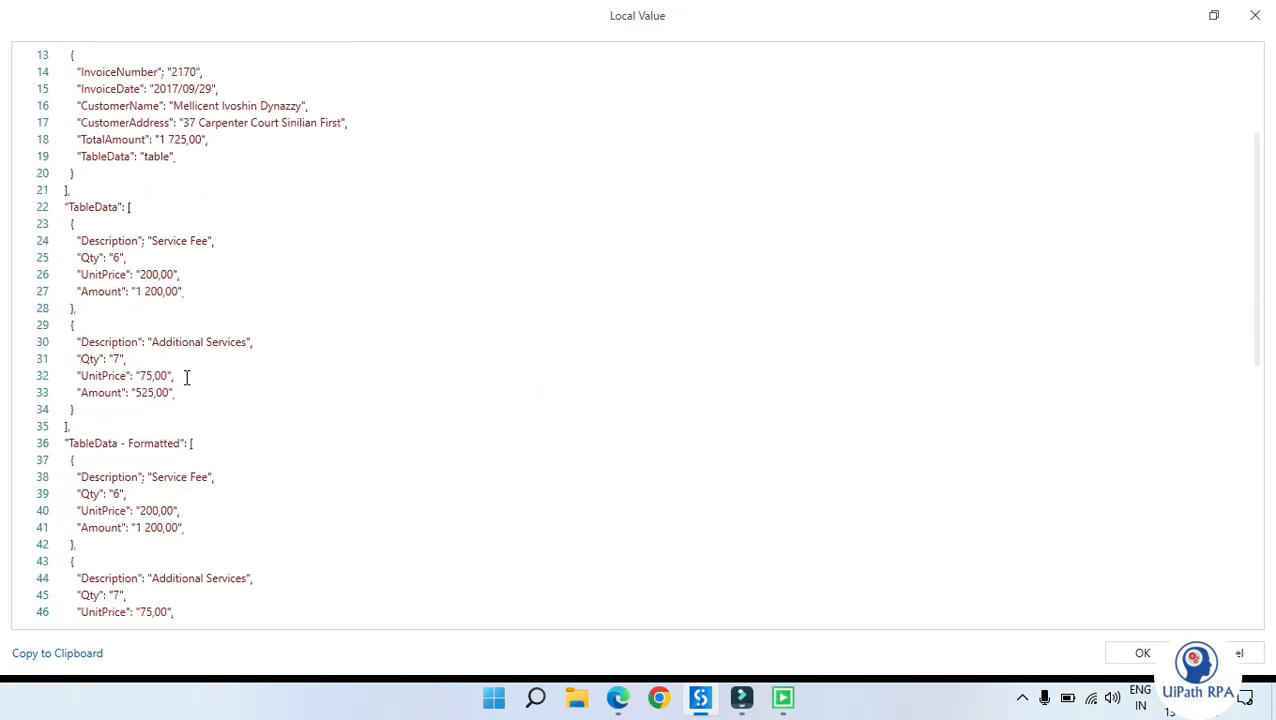
pyautogui.scroll(-3, 195, 466)
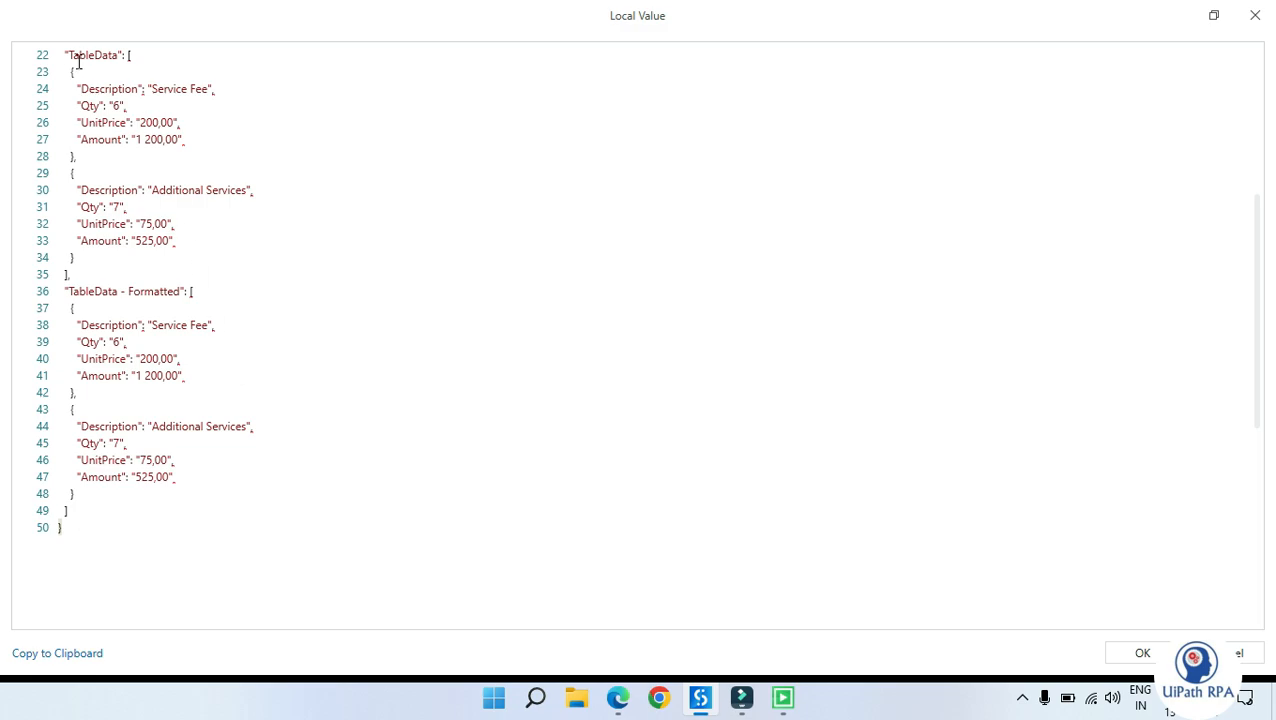
pyautogui.moveTo(64, 55); pyautogui.dragTo(70, 275)
pyautogui.click(172, 447)
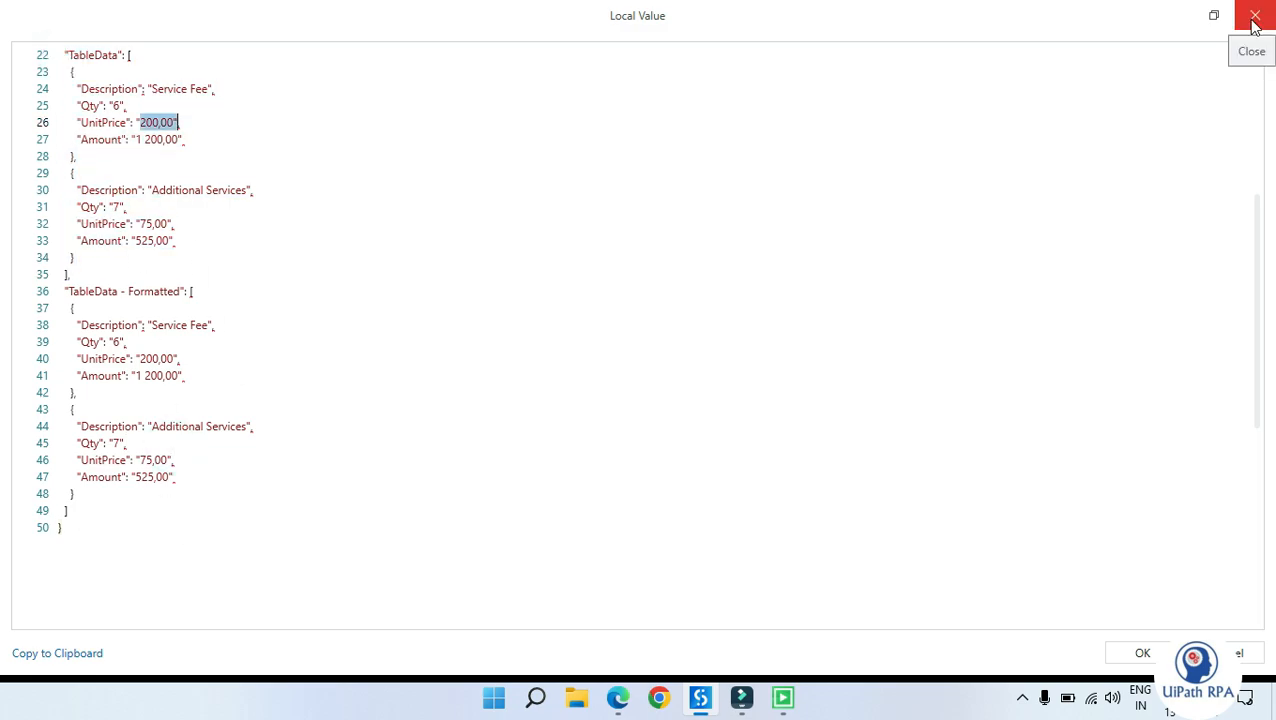
pyautogui.click(1254, 23)
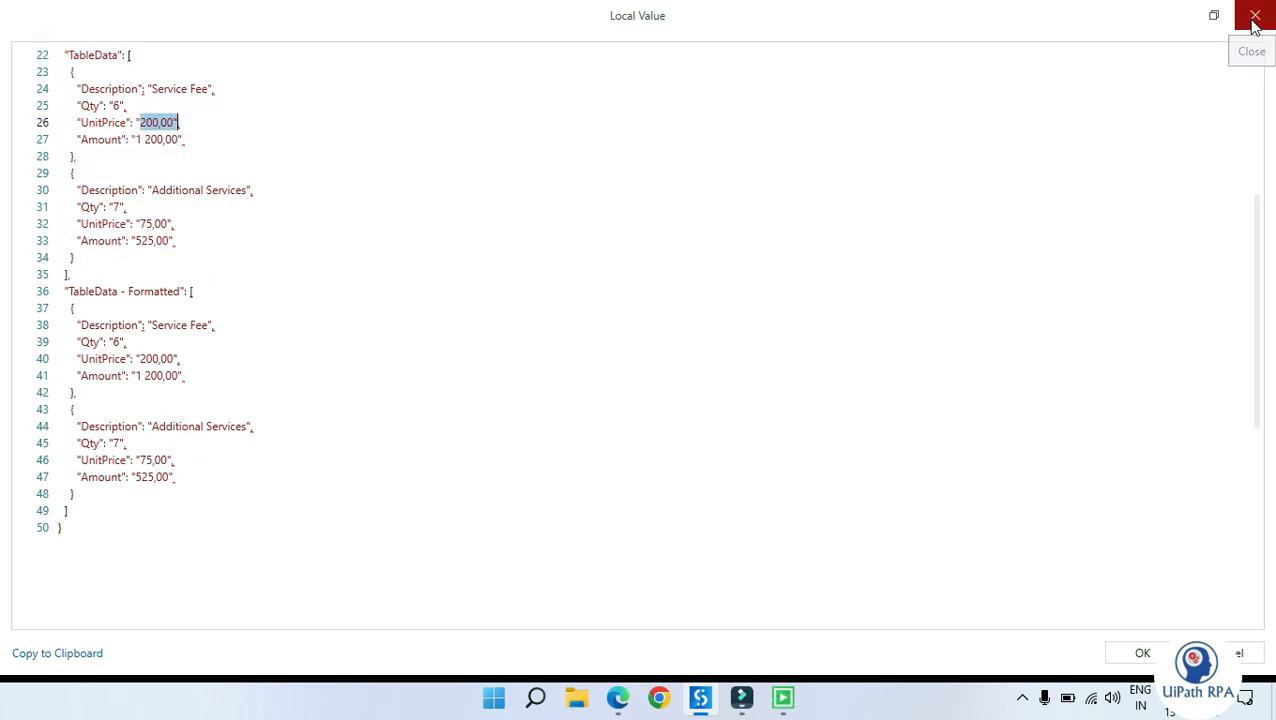
# Resume the paused debug run and open the generated DU_Data workbook from the desktop in Excel
pyautogui.click(35, 55)
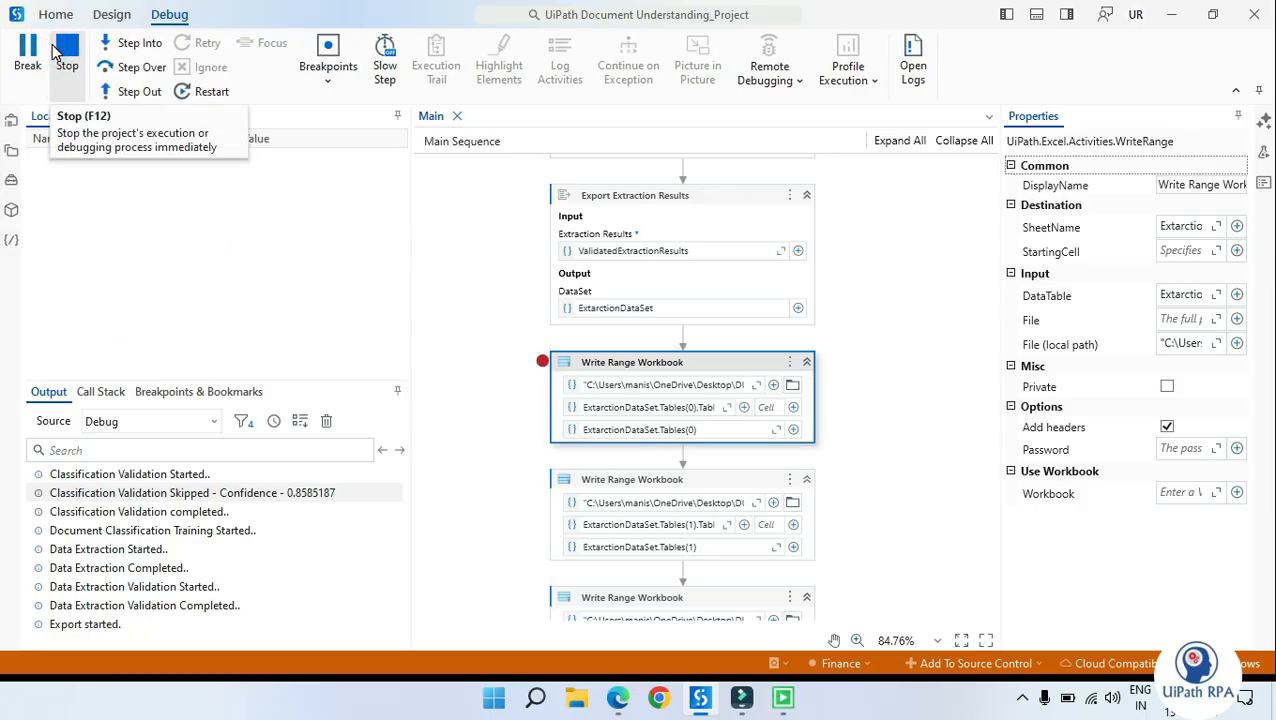
pyautogui.click(1170, 16)
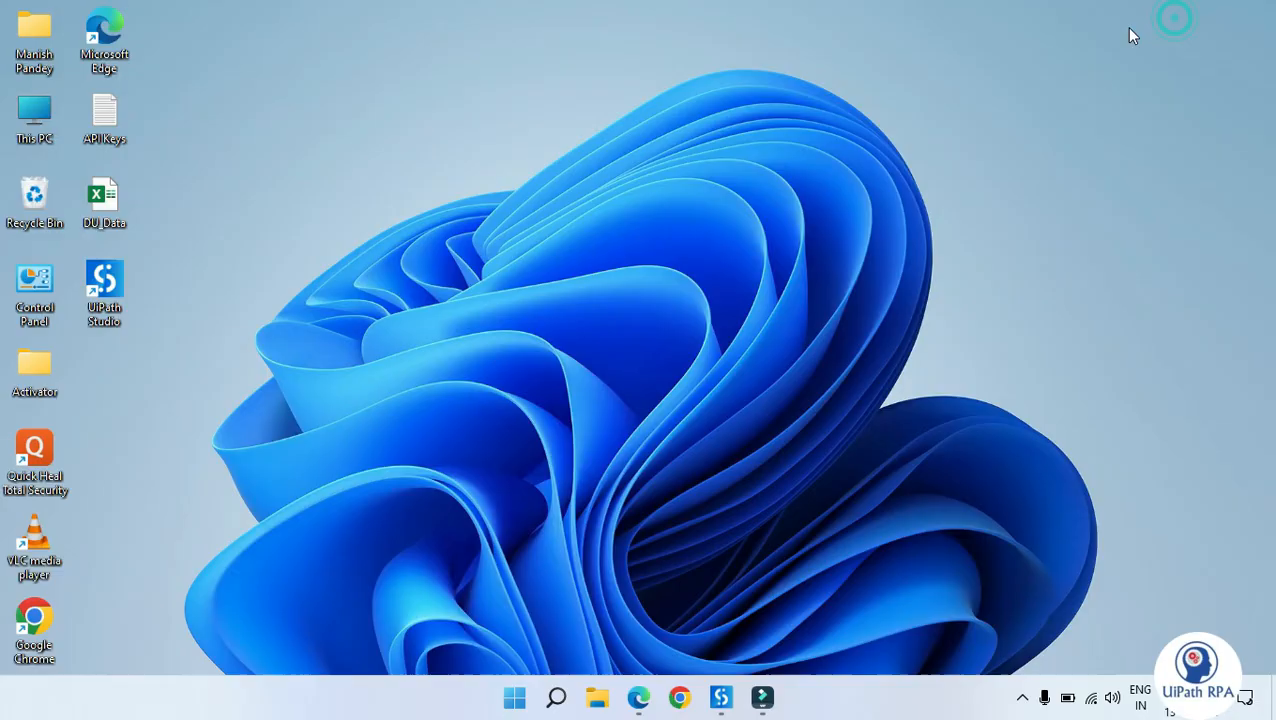
pyautogui.doubleClick(101, 208)
pyautogui.click(362, 464)
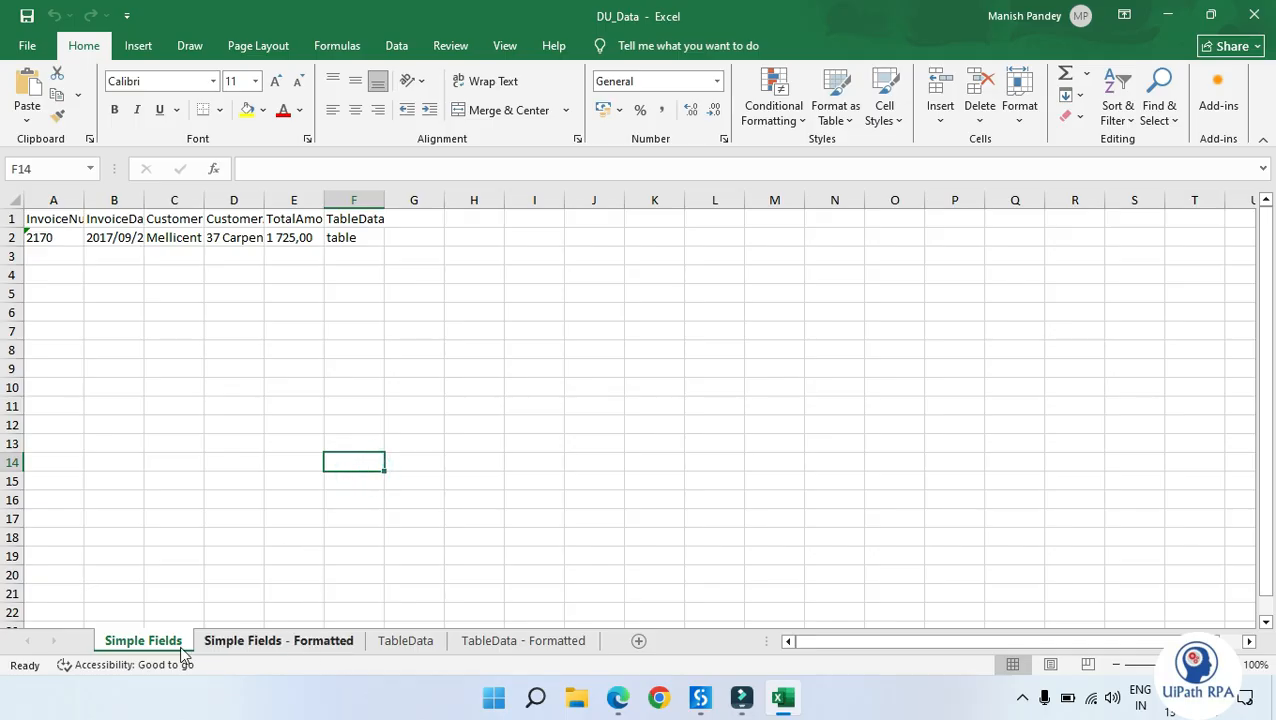
# Autofit all columns on the Simple Fields sheet and check the extracted invoice fields
pyautogui.click(114, 359)
pyautogui.click(15, 199)
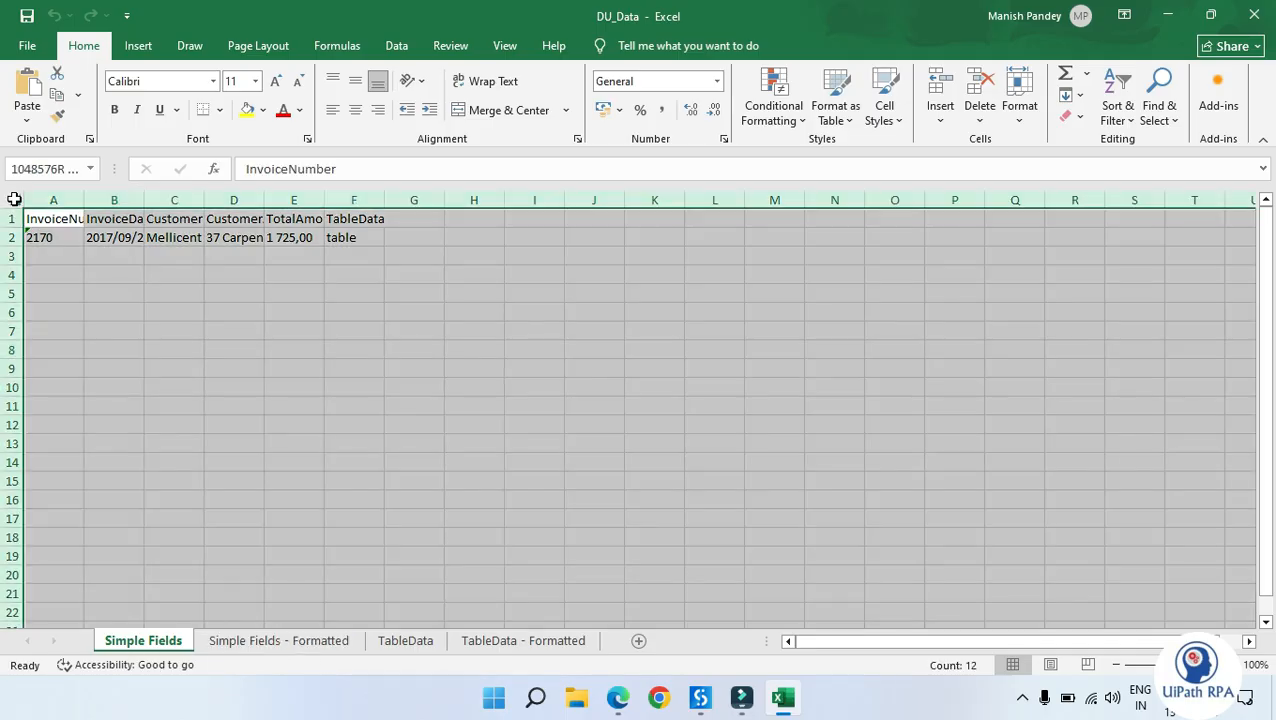
pyautogui.doubleClick(84, 200)
pyautogui.click(262, 456)
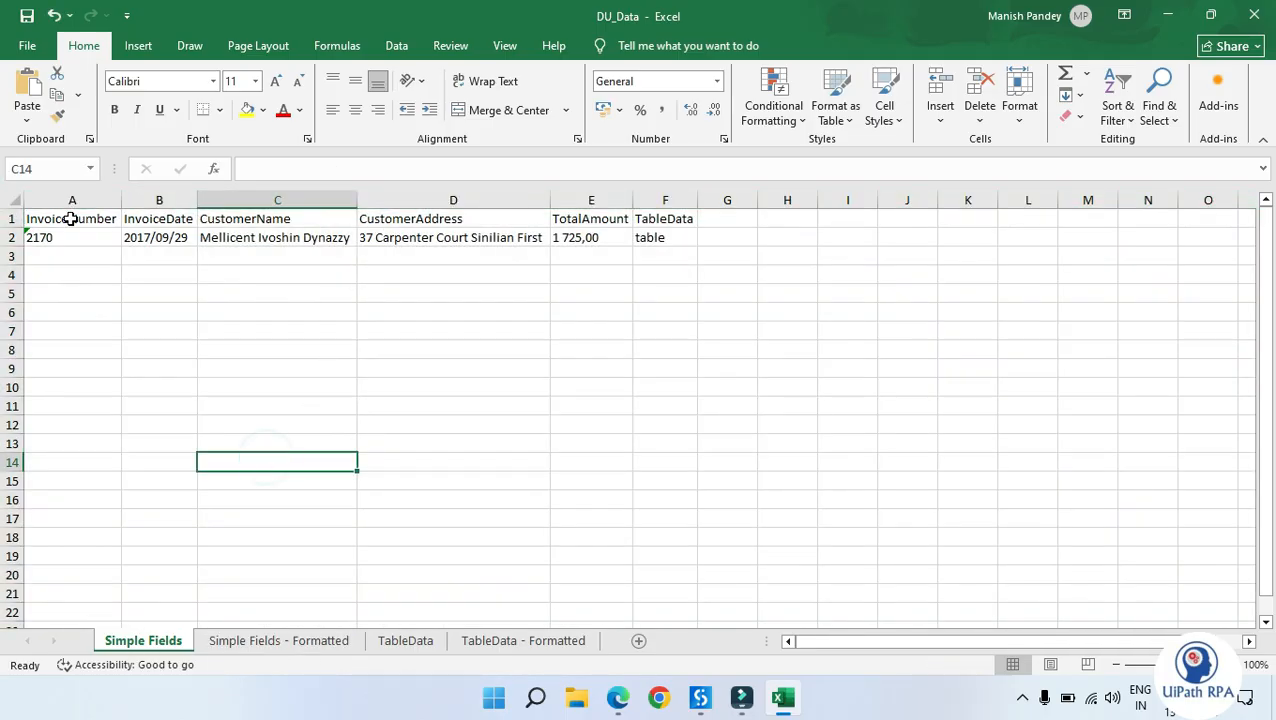
pyautogui.moveTo(71, 218); pyautogui.dragTo(636, 258)
pyautogui.click(577, 440)
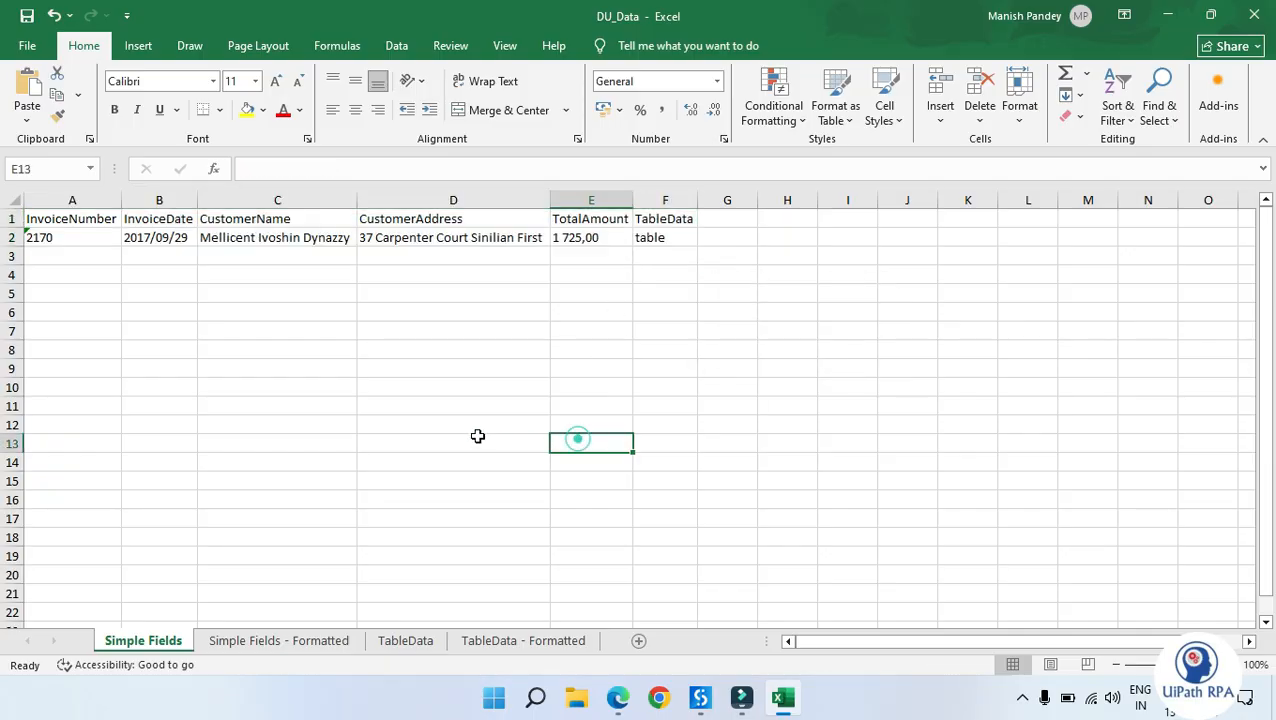
# Autofit all columns on the Simple Fields - Formatted sheet
pyautogui.click(279, 641)
pyautogui.click(12, 194)
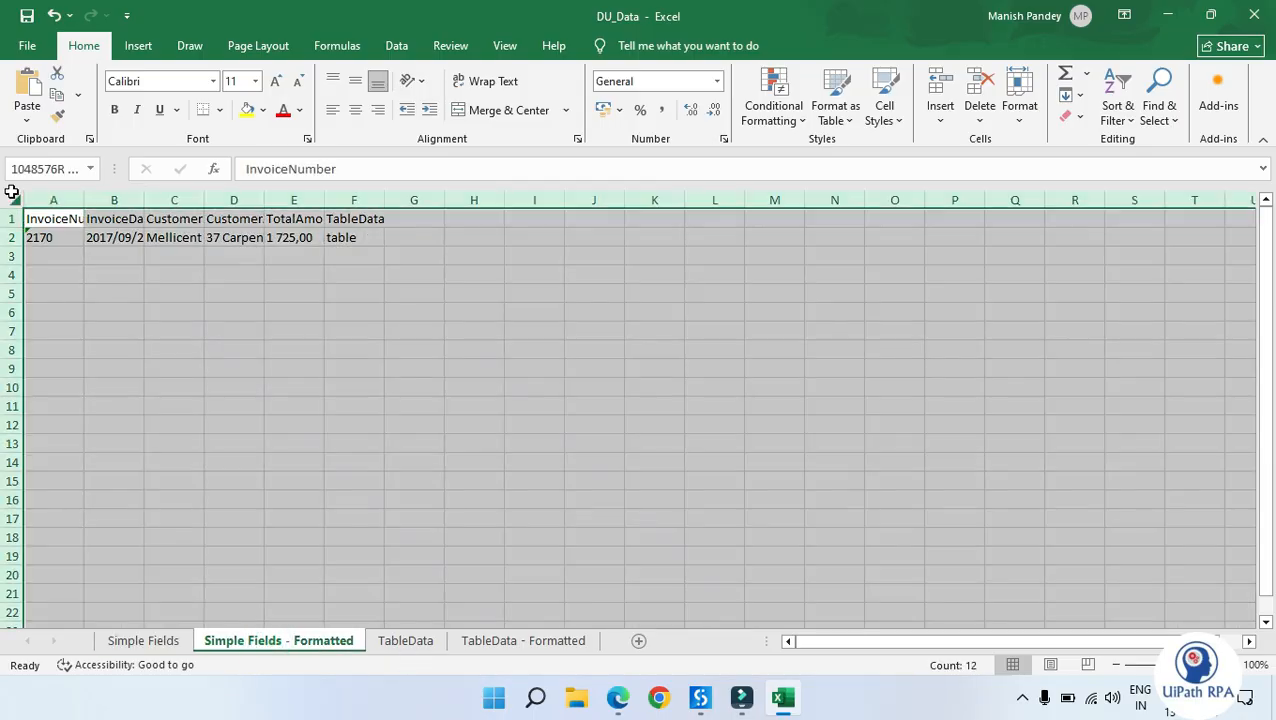
pyautogui.doubleClick(84, 200)
pyautogui.click(367, 463)
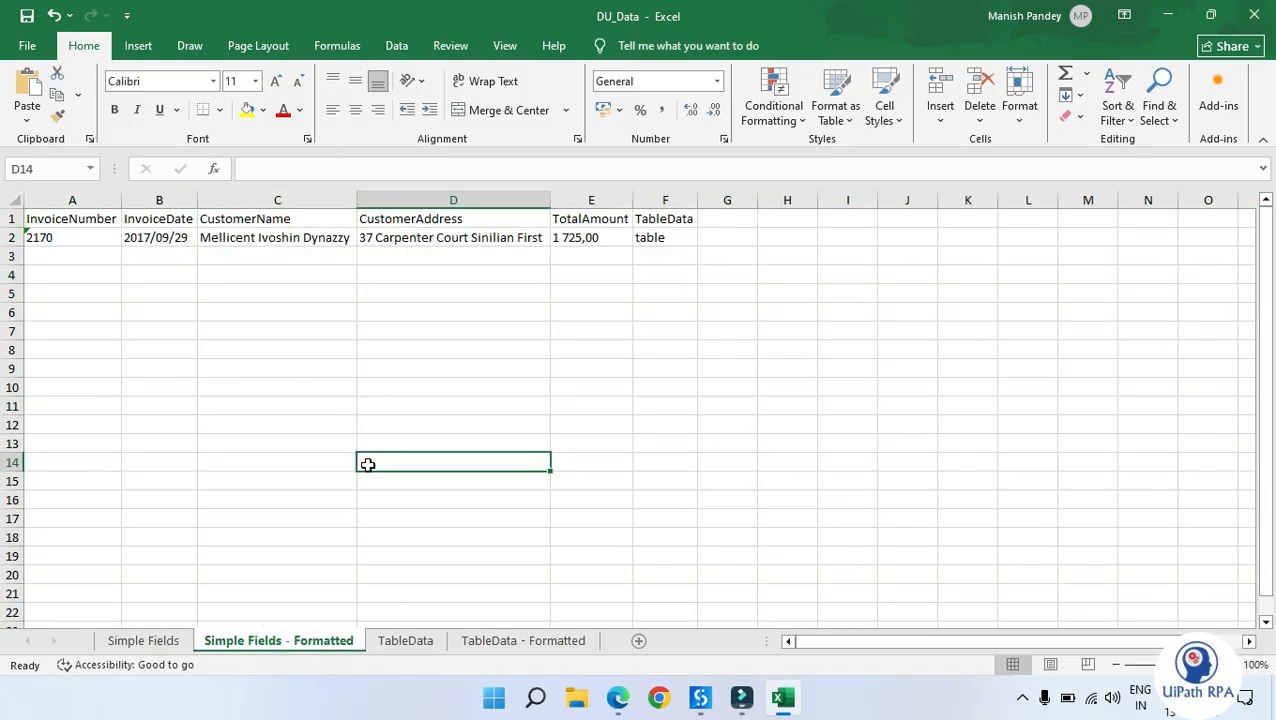
# Autofit all columns on the TableData sheet to show the extracted line items in full
pyautogui.click(425, 641)
pyautogui.click(10, 193)
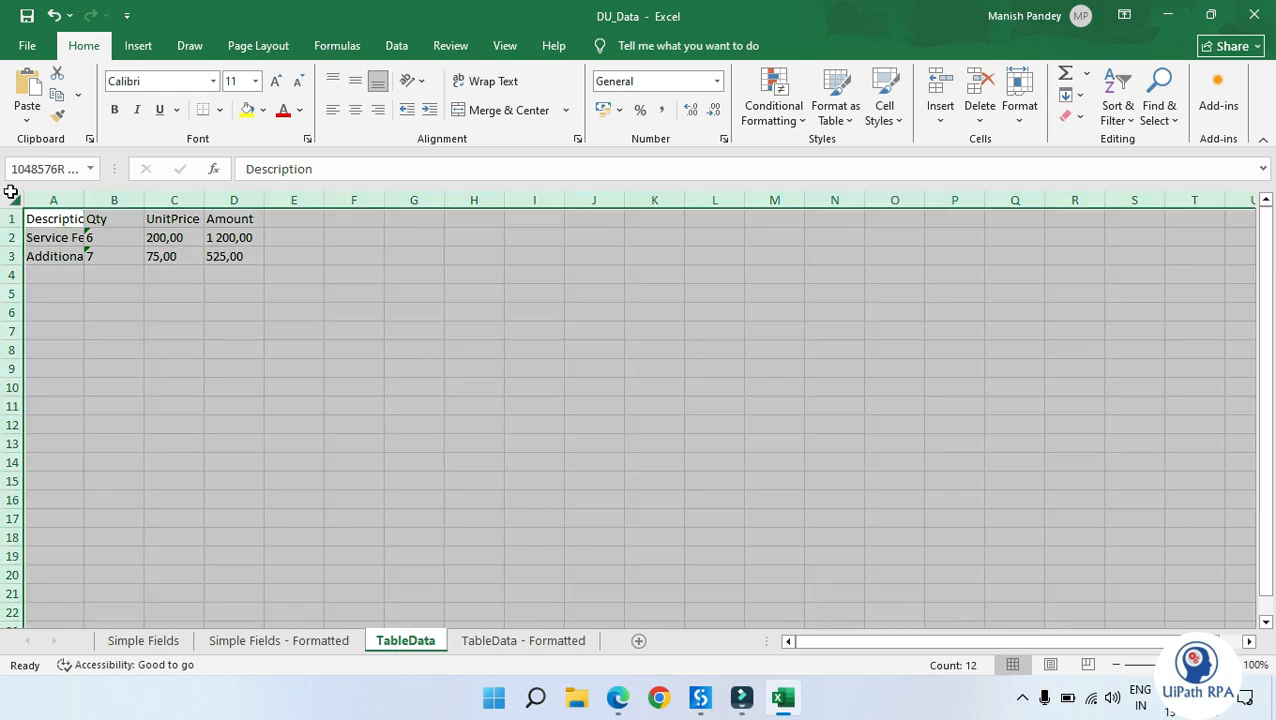
pyautogui.doubleClick(87, 203)
pyautogui.click(315, 500)
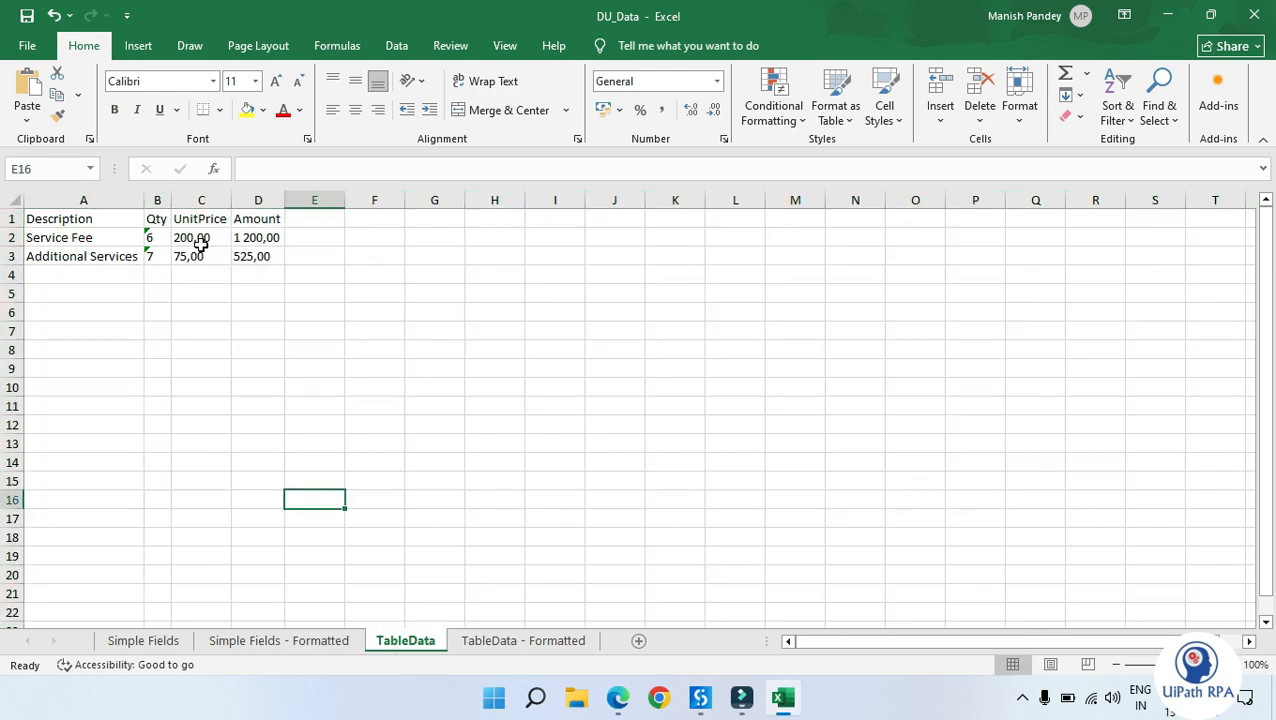
pyautogui.click(374, 381)
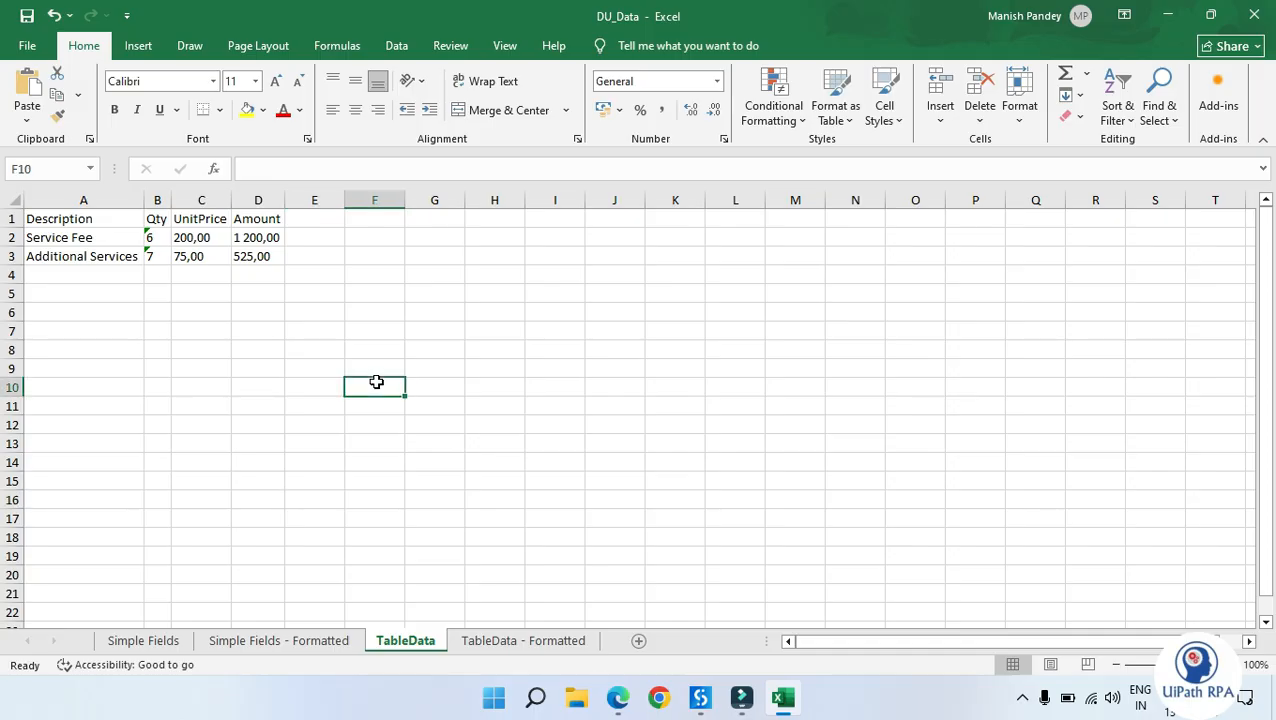
# Switch to the Invoice 1.pdf window in Edge and arrange it side by side with the DU_Data workbook for comparison
pyautogui.click(622, 705)
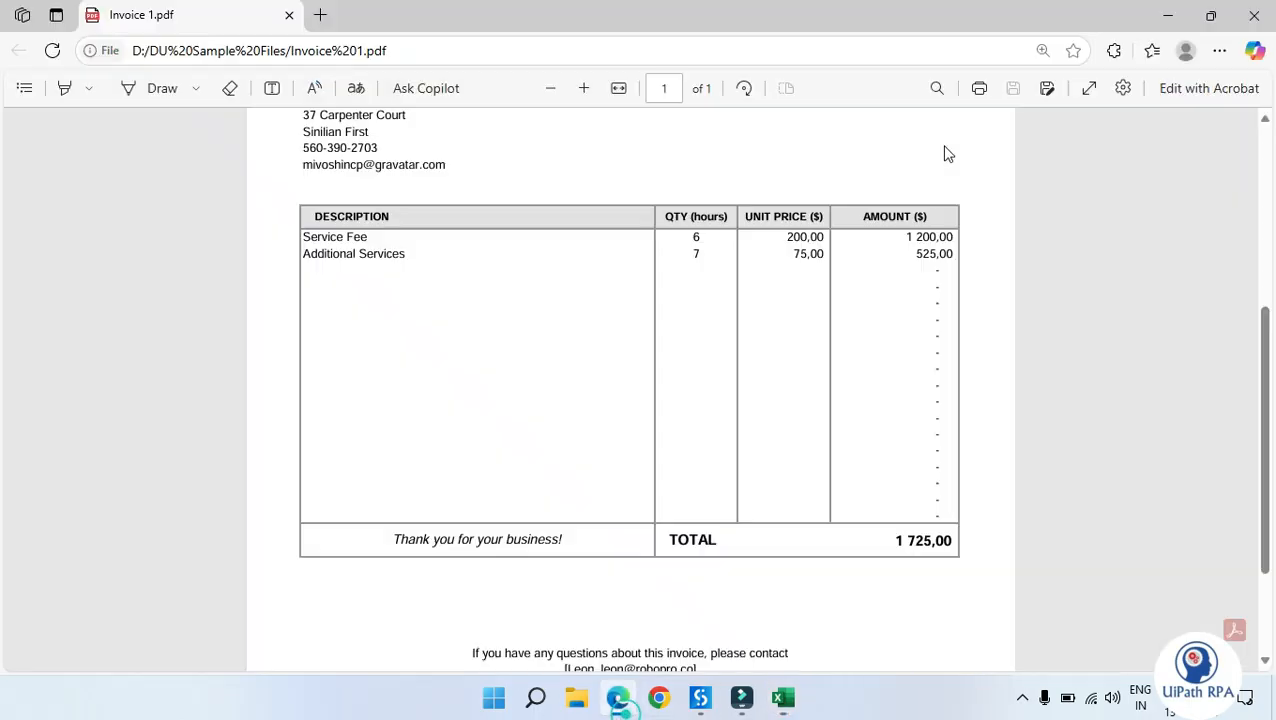
pyautogui.click(1208, 18)
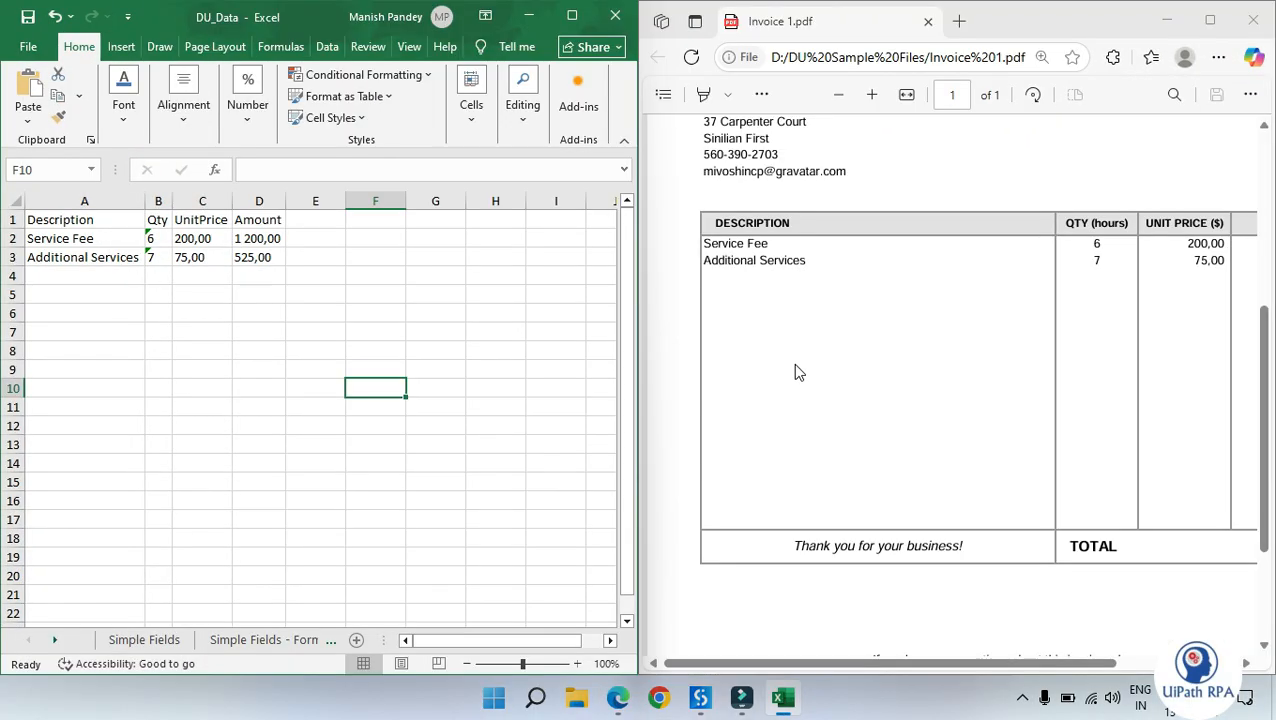